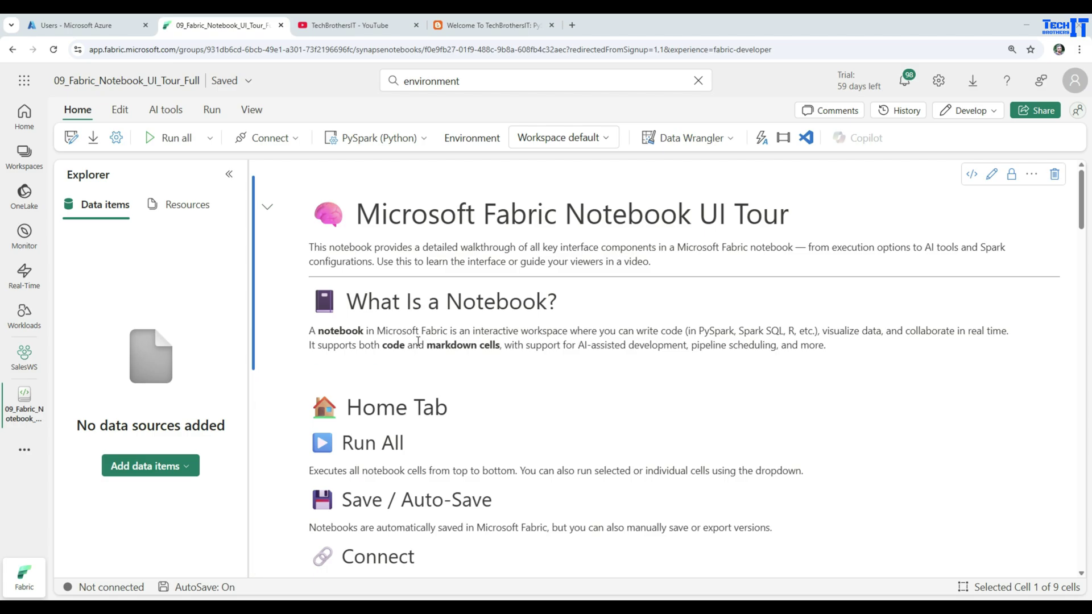
Step: Open the TechBrothersLakeHouse lakehouse from the Lakehouse folder of the SalesWS workspace
scroll(361, 361, "down", 1)
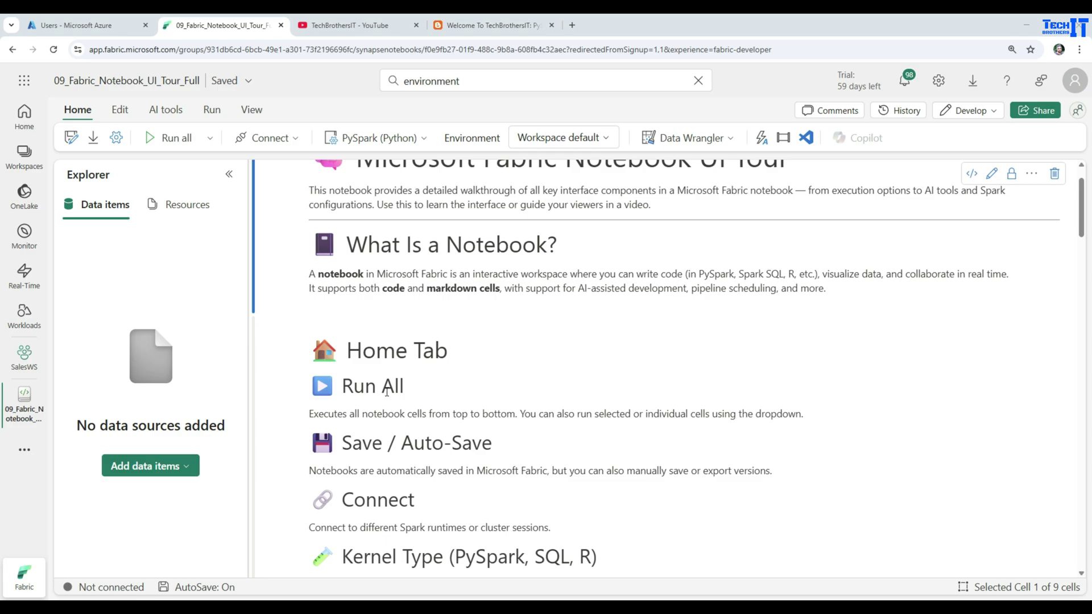
left_click(35, 167)
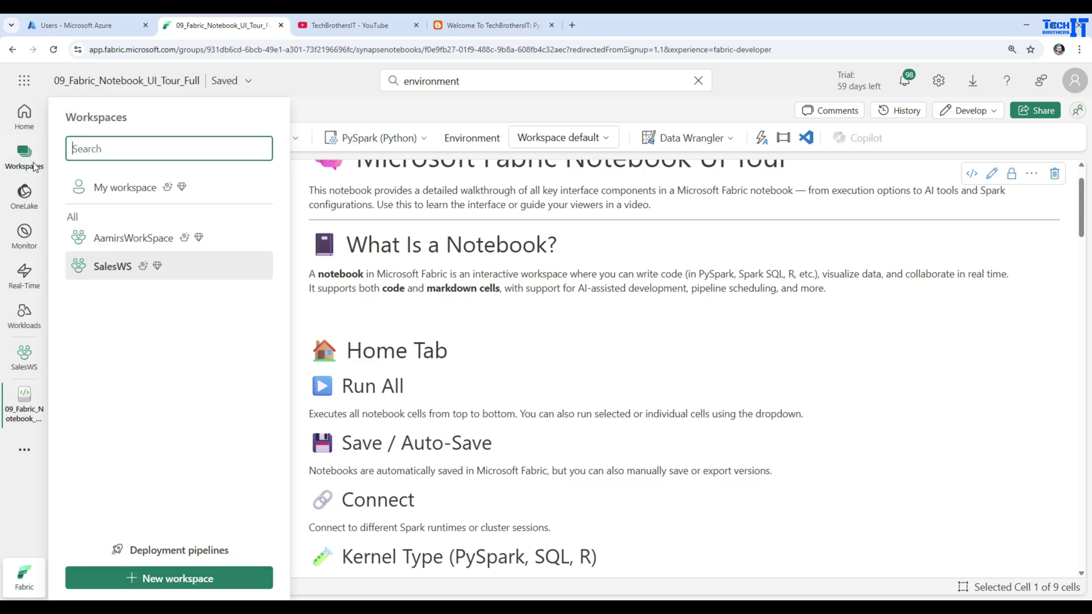
left_click(104, 267)
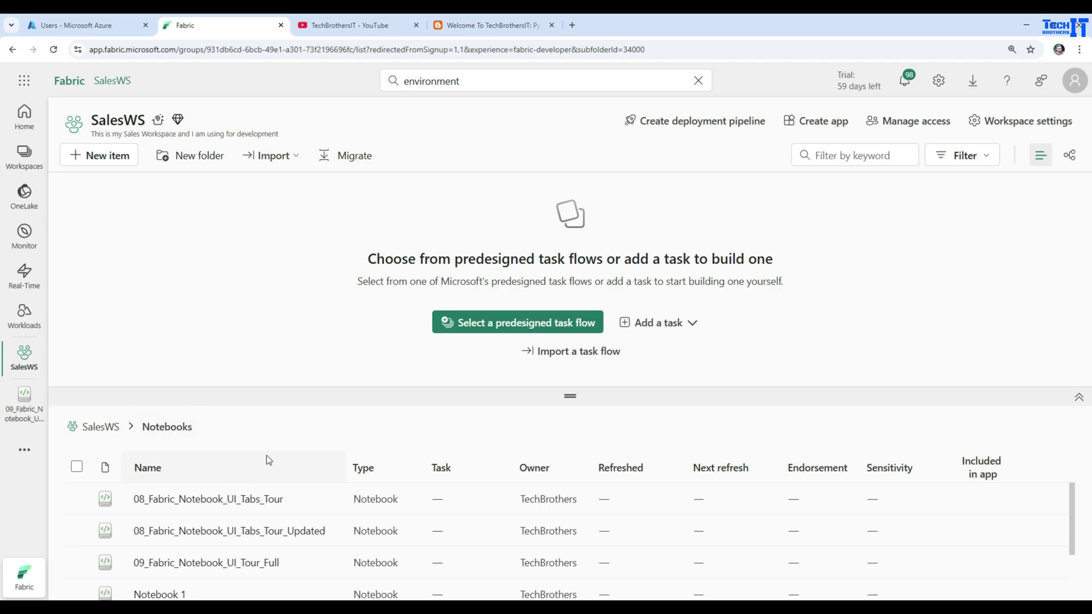
left_click(105, 427)
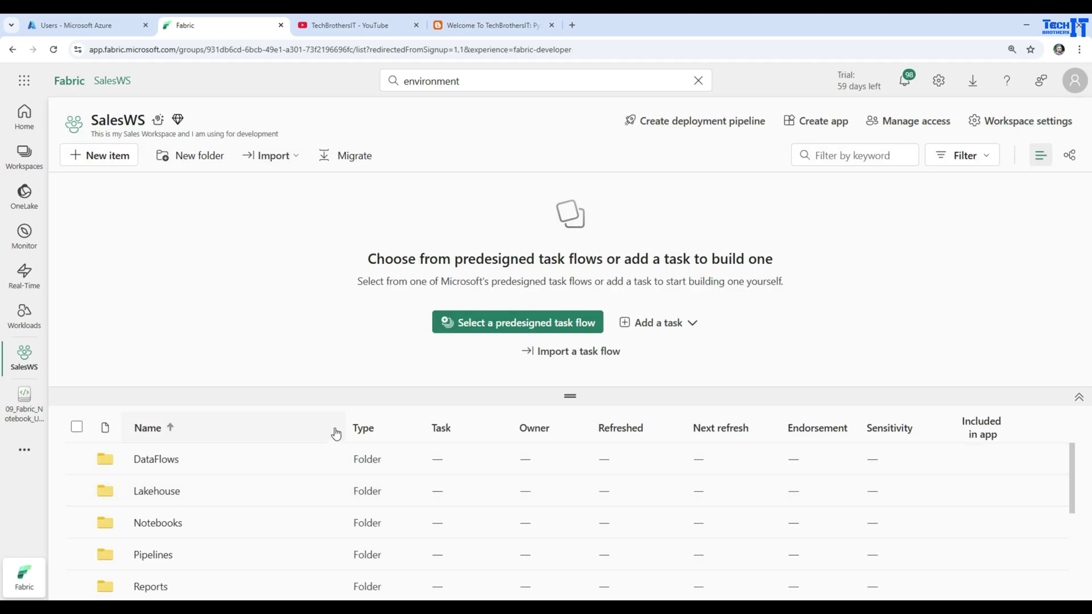
left_click_drag(351, 386, 358, 266)
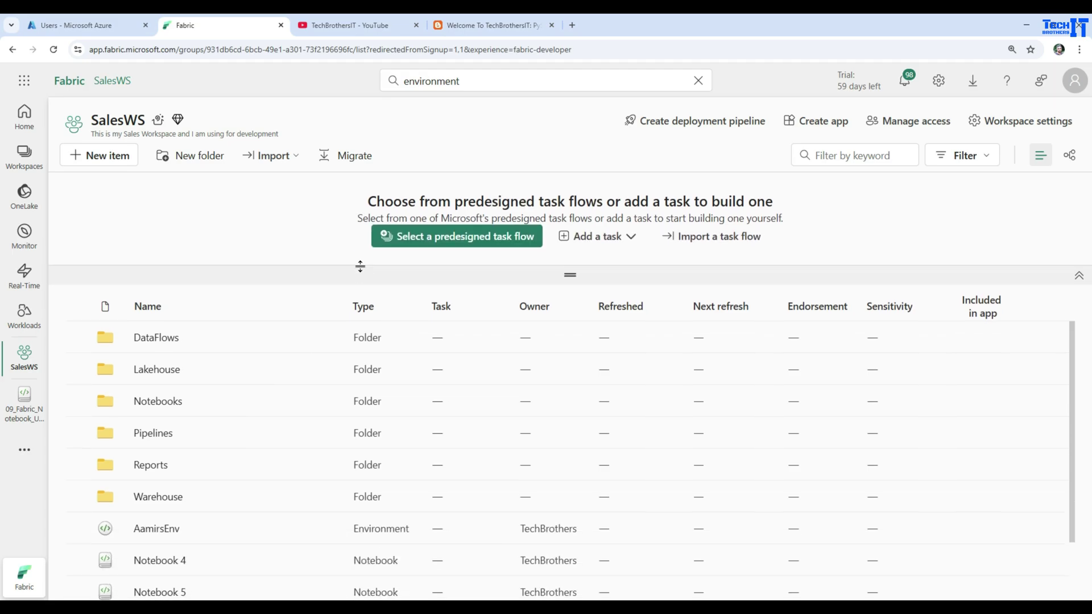
left_click(157, 371)
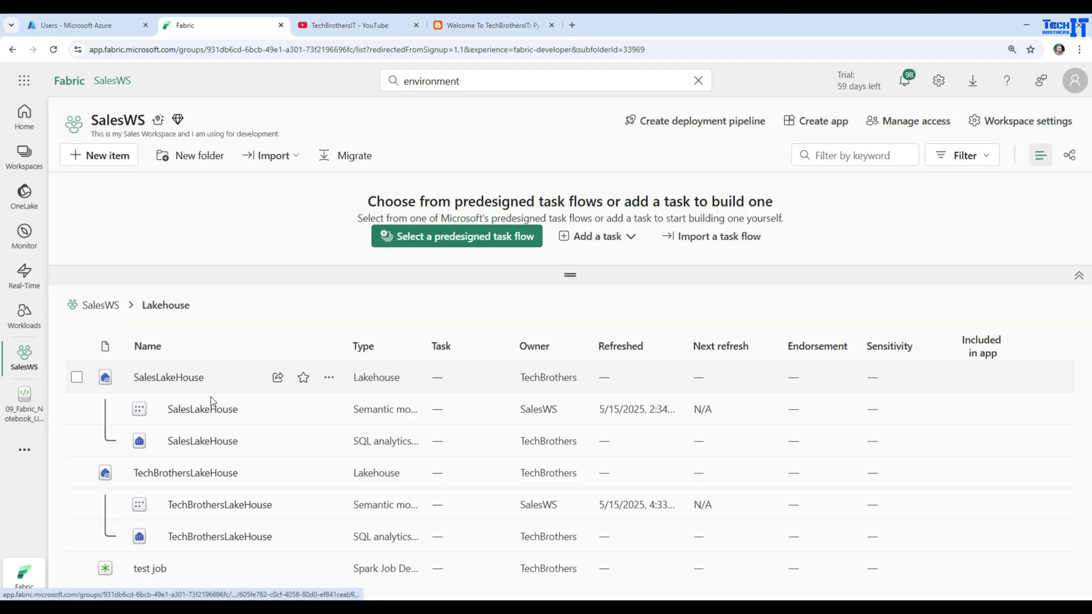
left_click(181, 474)
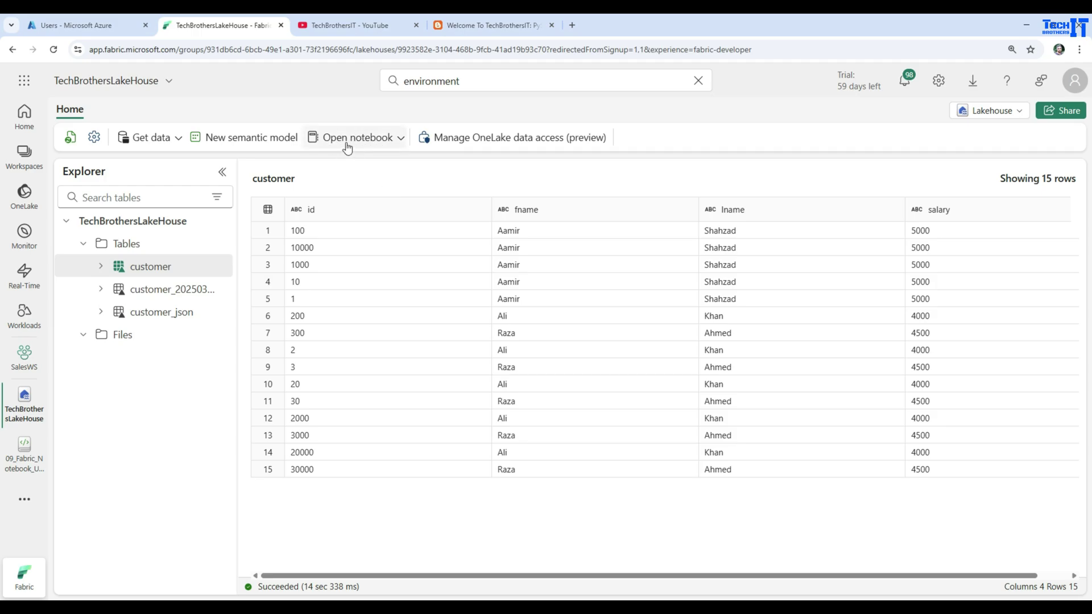
Step: Create a new notebook from the lakehouse, and look at the open 09_Fabric_Notebook_UI_Tour_Full notebook before returning to the new one
left_click(401, 142)
left_click(362, 186)
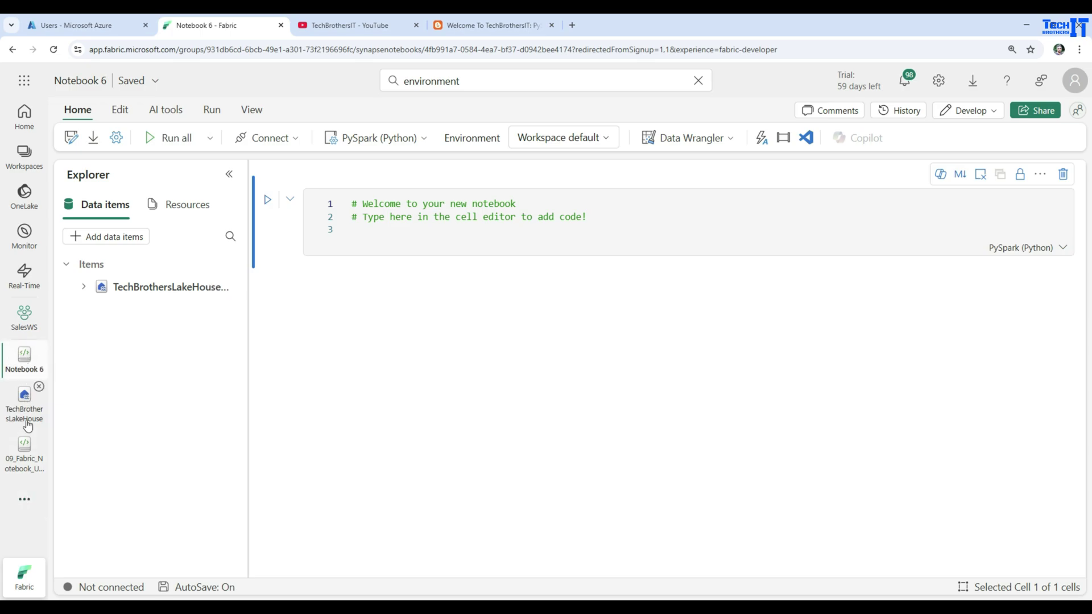
left_click(21, 462)
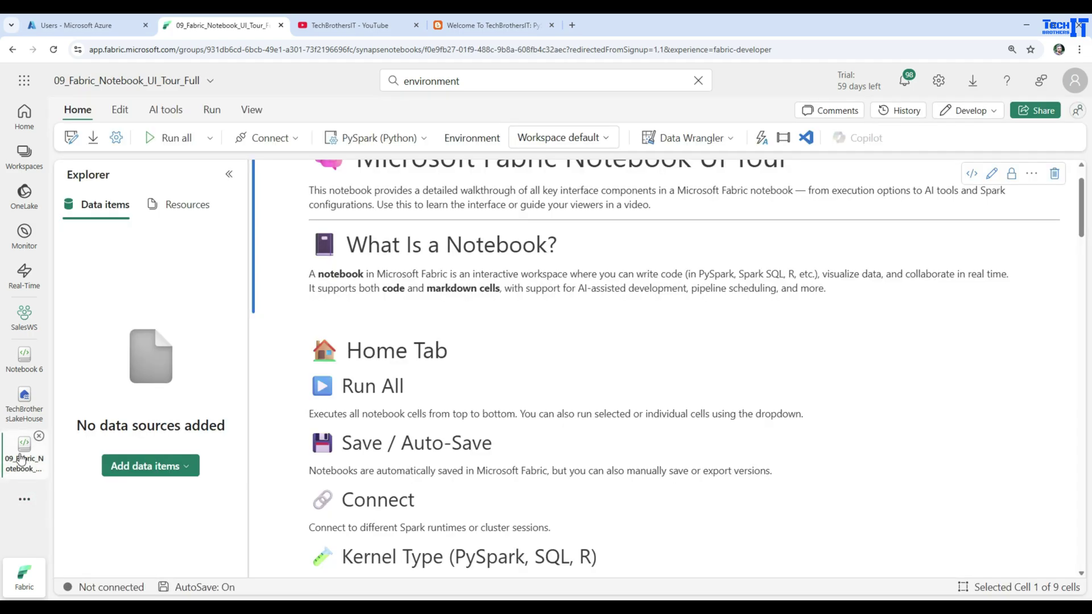
left_click(26, 367)
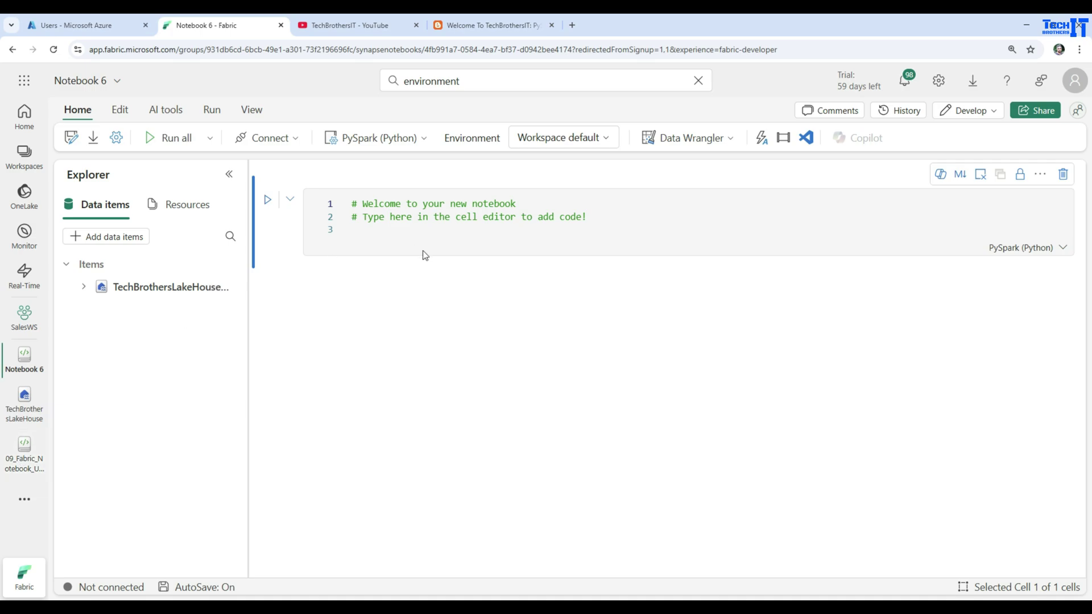
Step: Insert code that reads and displays customer.parquet from the lakehouse's Files folder into the notebook's first cell
left_click(84, 288)
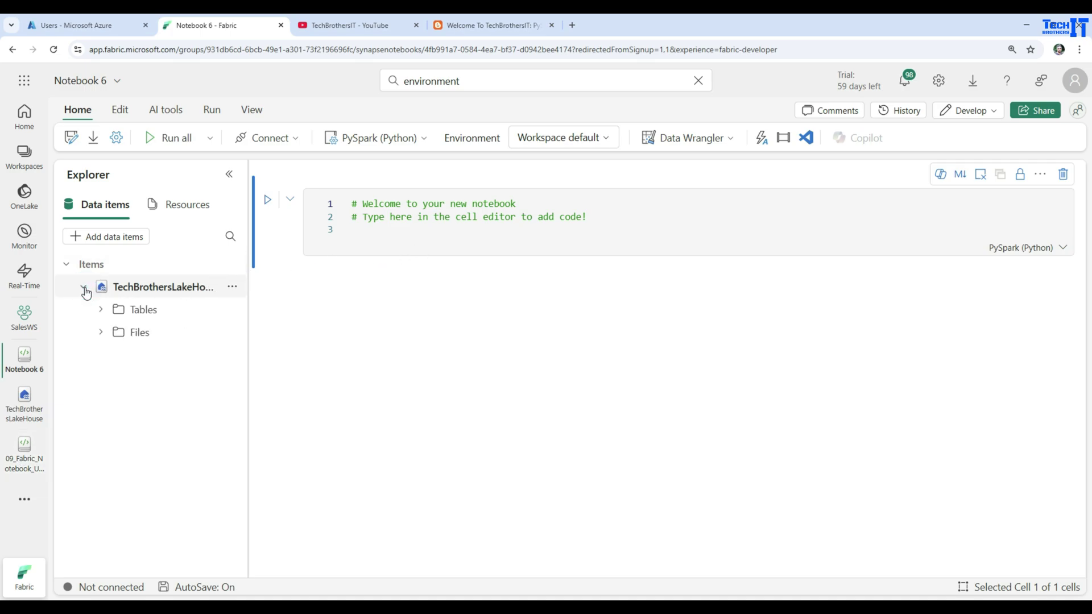
left_click(140, 332)
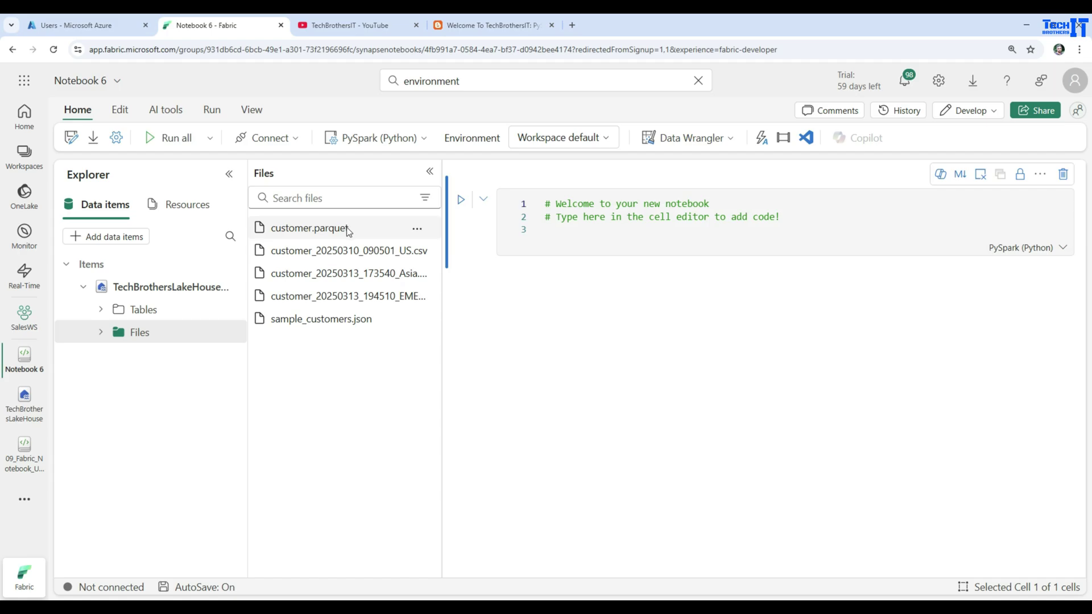
left_click_drag(322, 232, 611, 233)
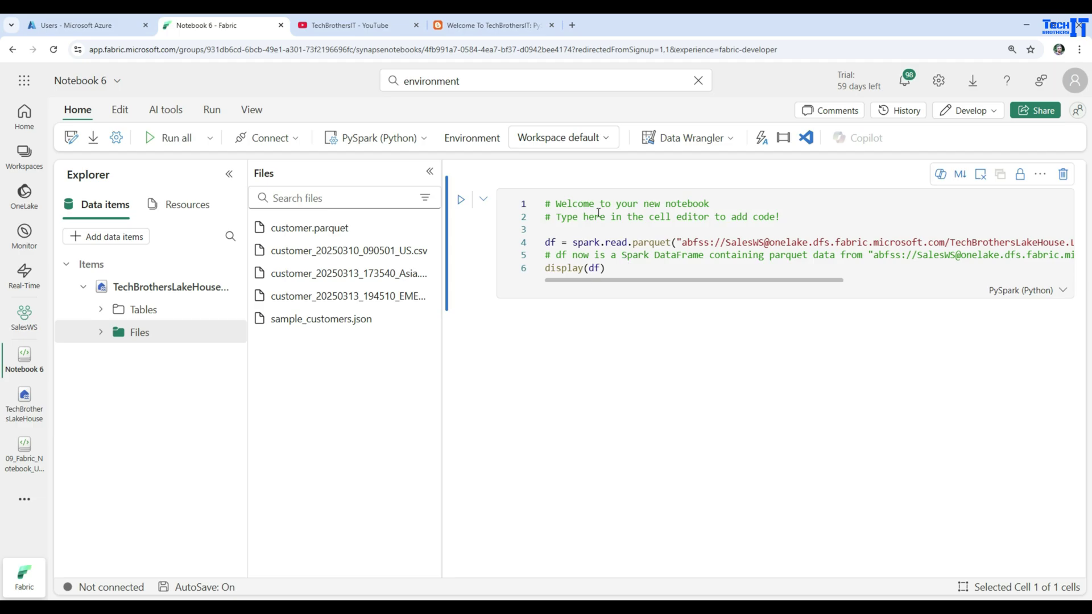
Step: Add an empty code cell below the parquet cell and an empty Markdown cell beneath it
mouse_move(547, 316)
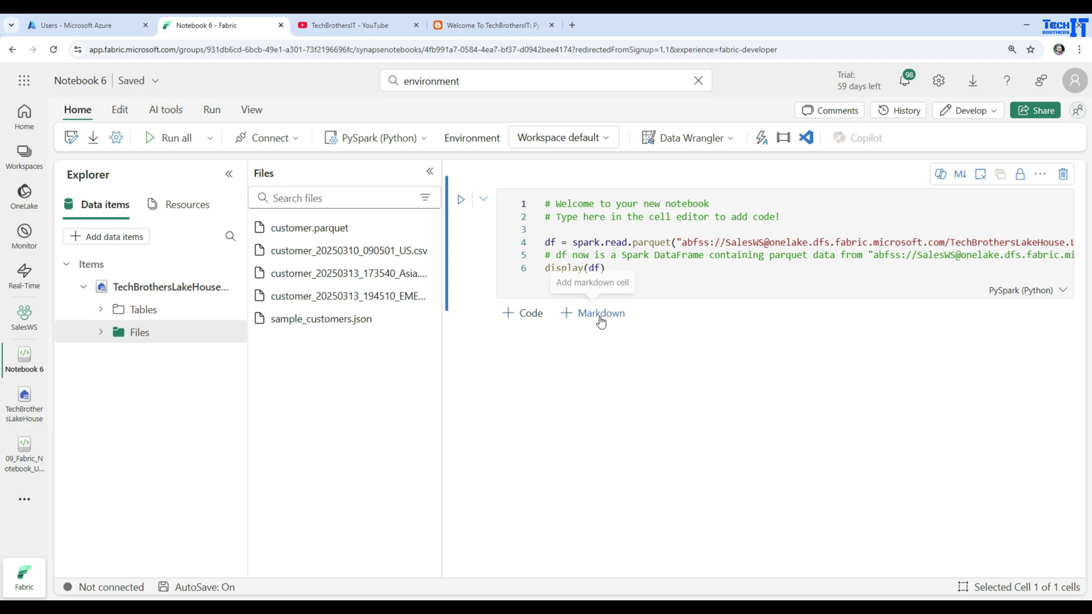
left_click(526, 320)
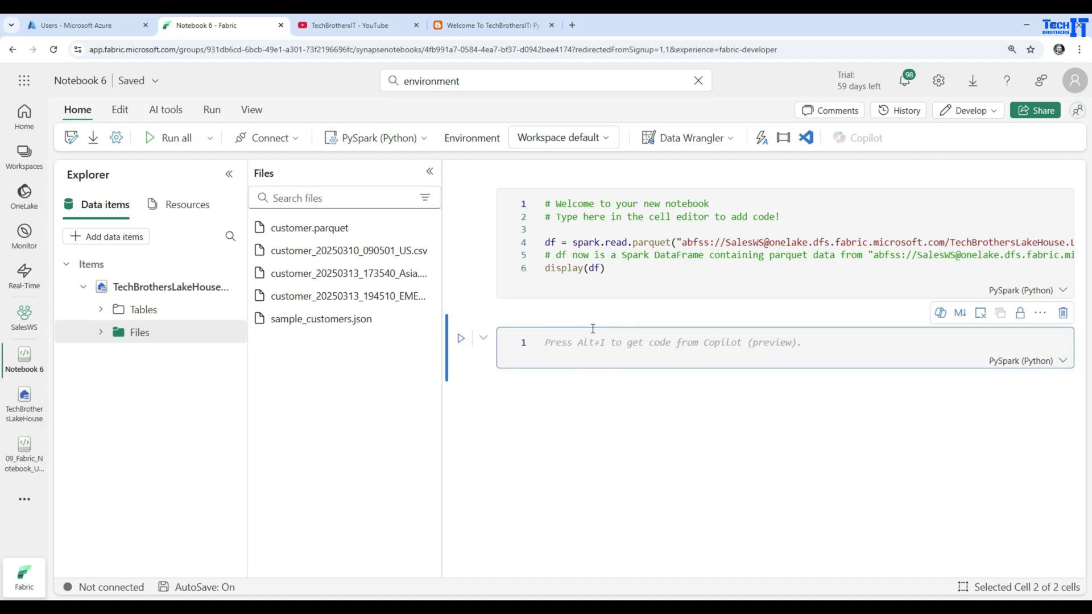
left_click(594, 385)
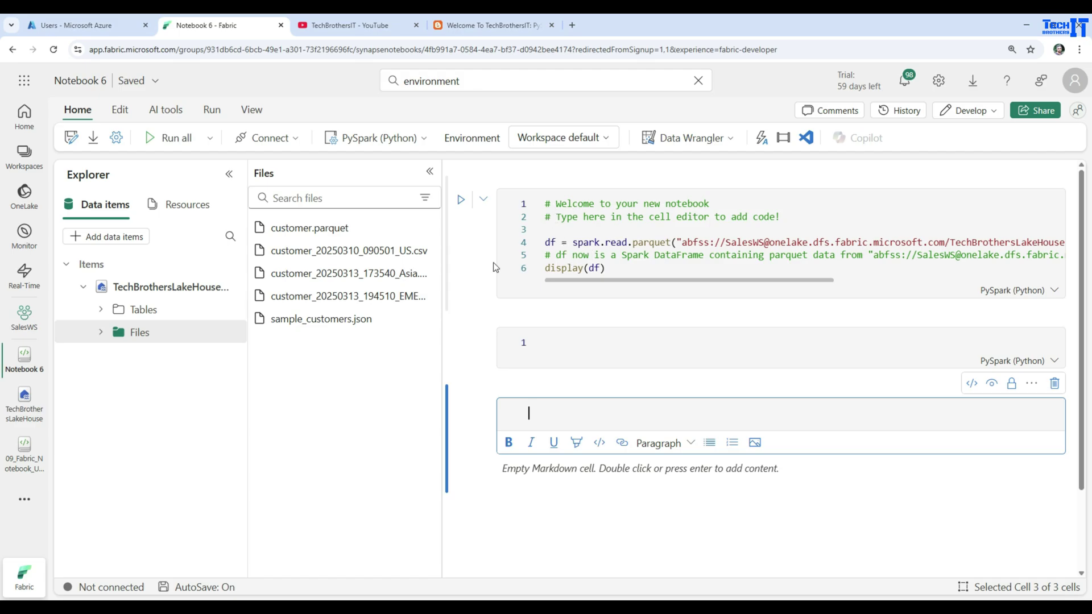
Step: Insert code that reads and displays customer_20250310_090501_US.csv into the empty second code cell
left_click(557, 243)
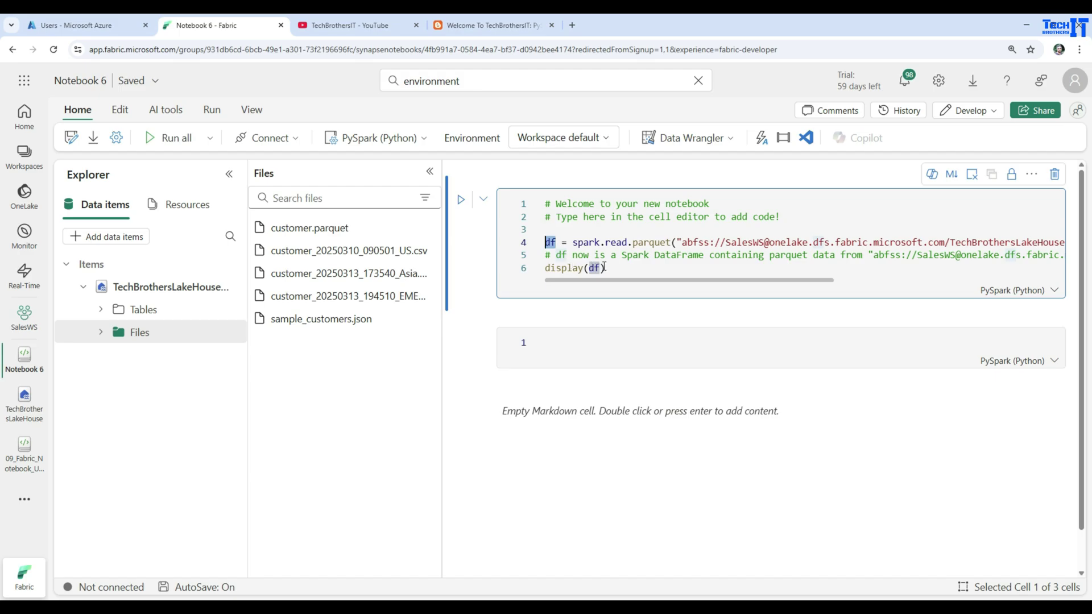
left_click_drag(353, 250, 624, 350)
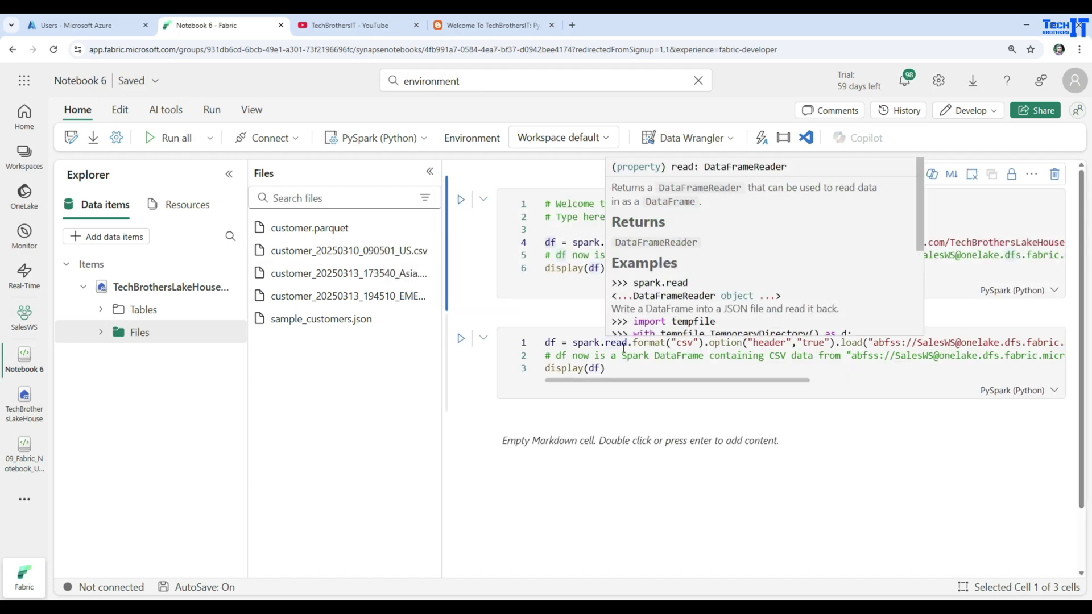
double_click(551, 342)
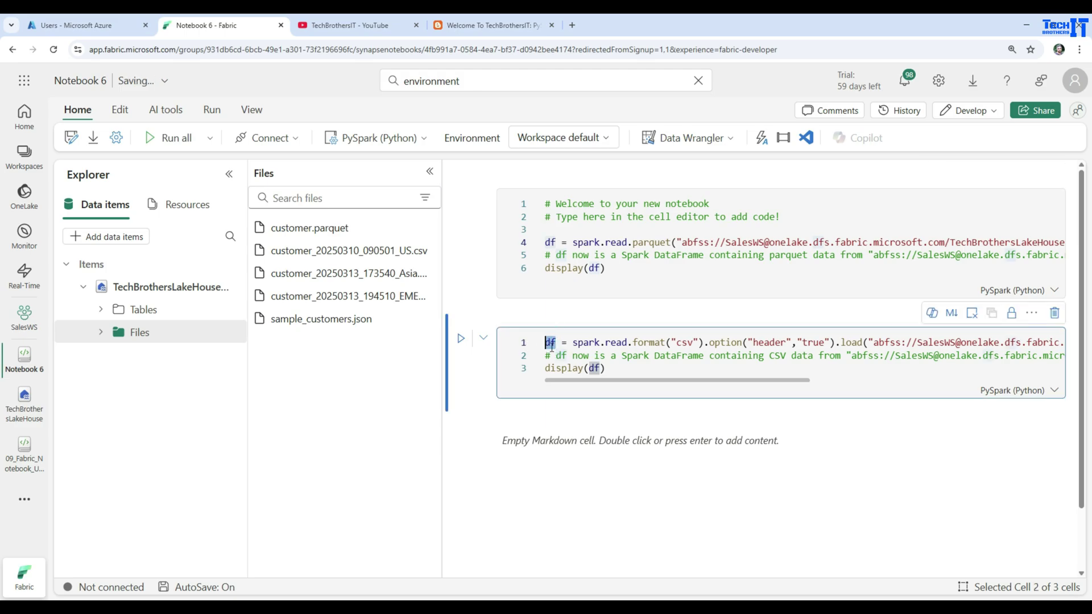
left_click(617, 369)
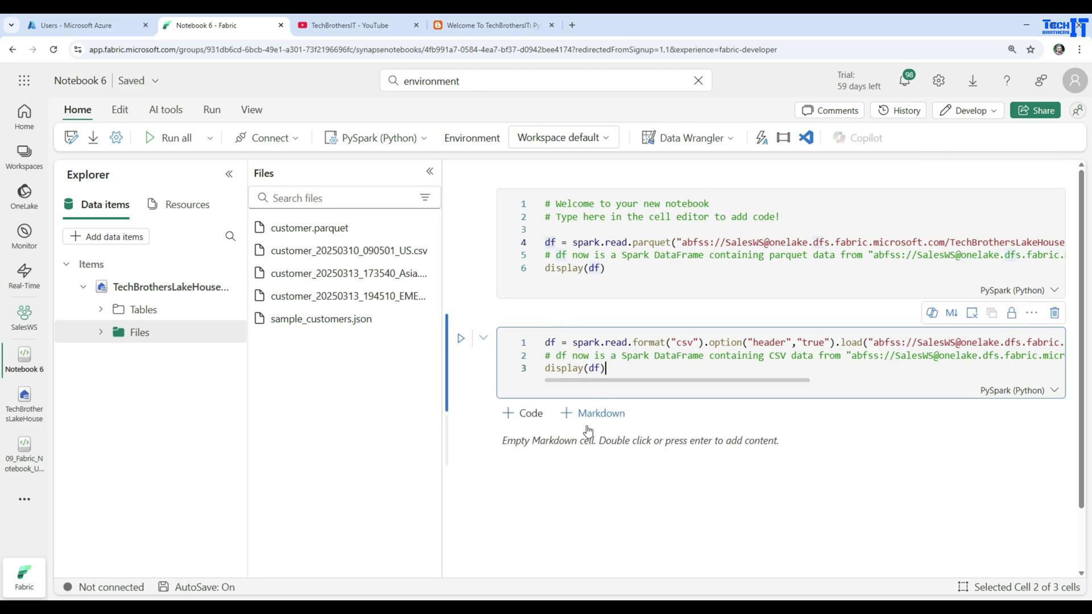
Step: Add another Markdown cell at the notebook's end containing the lines "# Heading" and "## SubHEading"
mouse_move(585, 419)
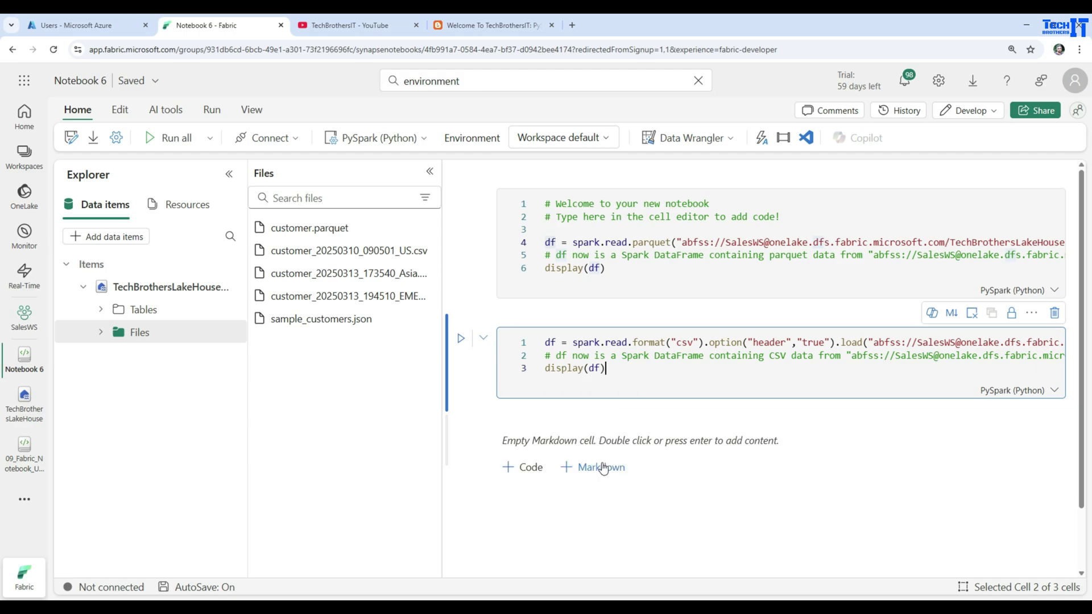
left_click(592, 465)
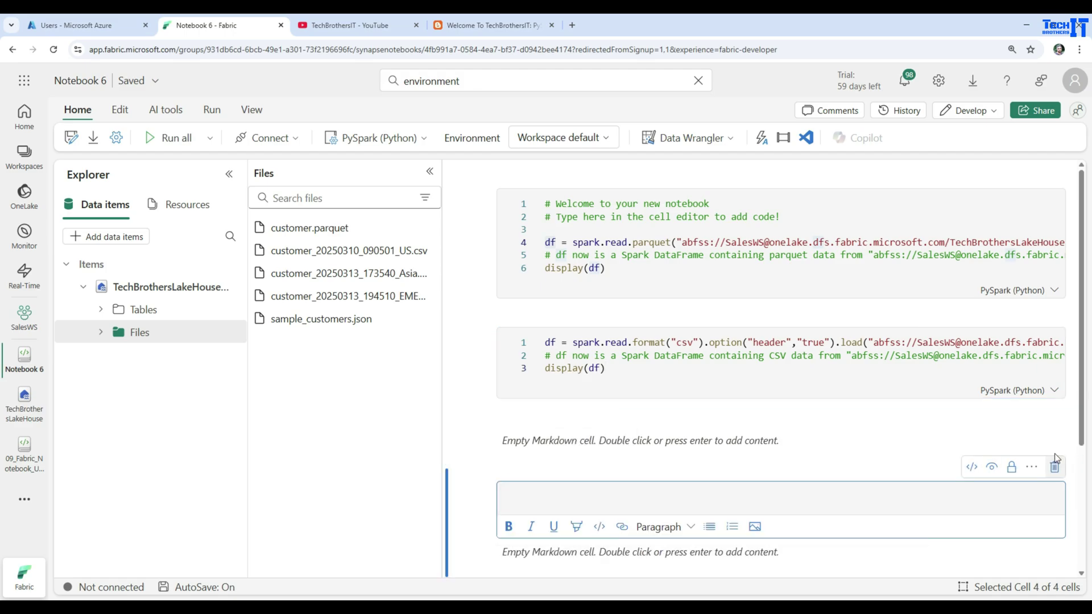
scroll(705, 453, "down", 3)
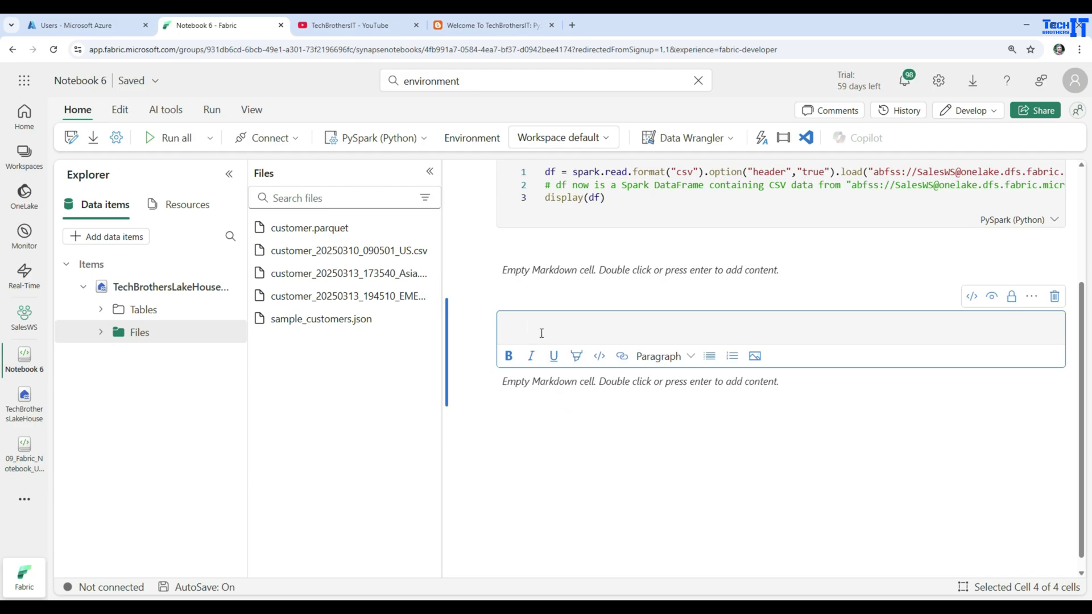
type("#")
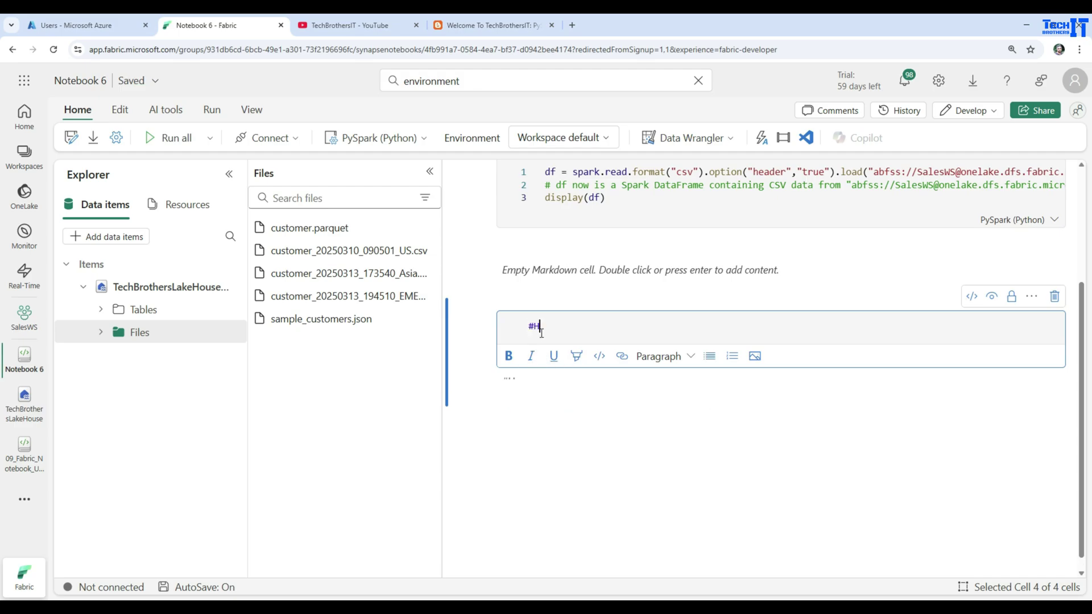
type("Heading")
key("Return")
type("#")
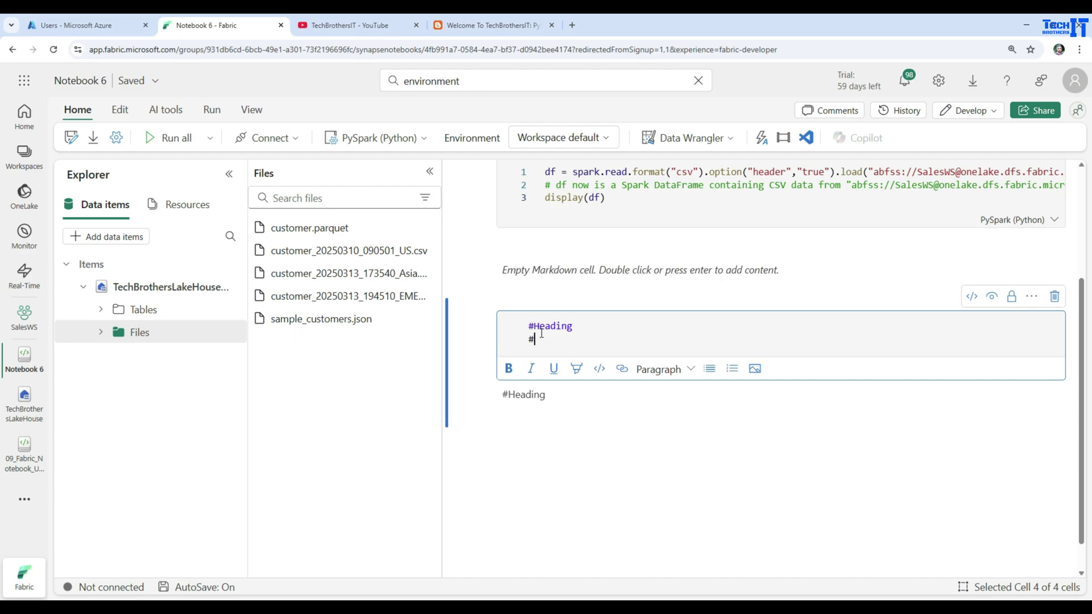
type("# SubHEading")
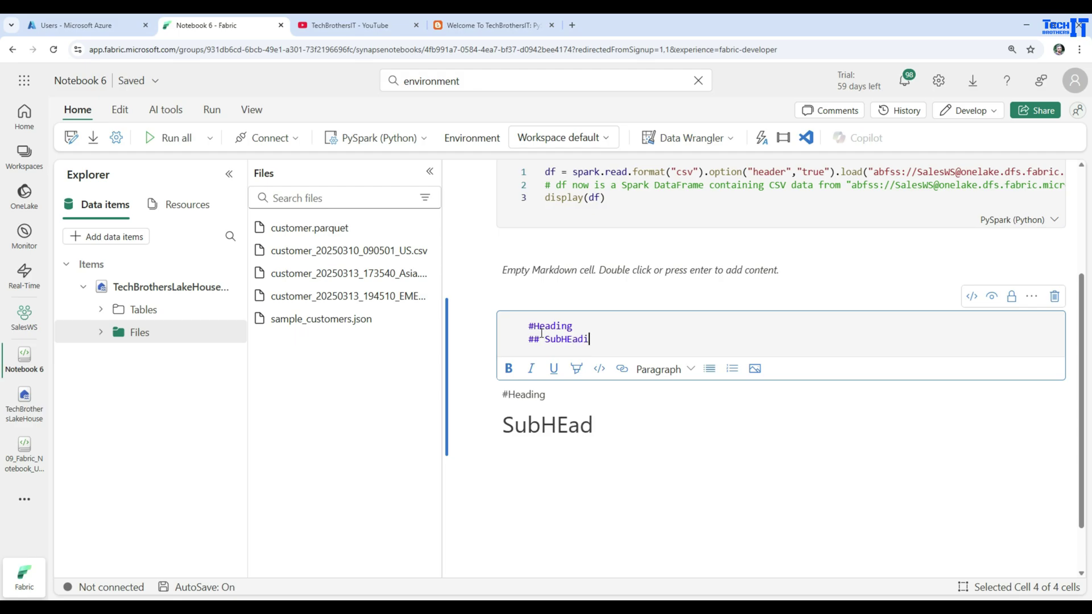
left_click(535, 329)
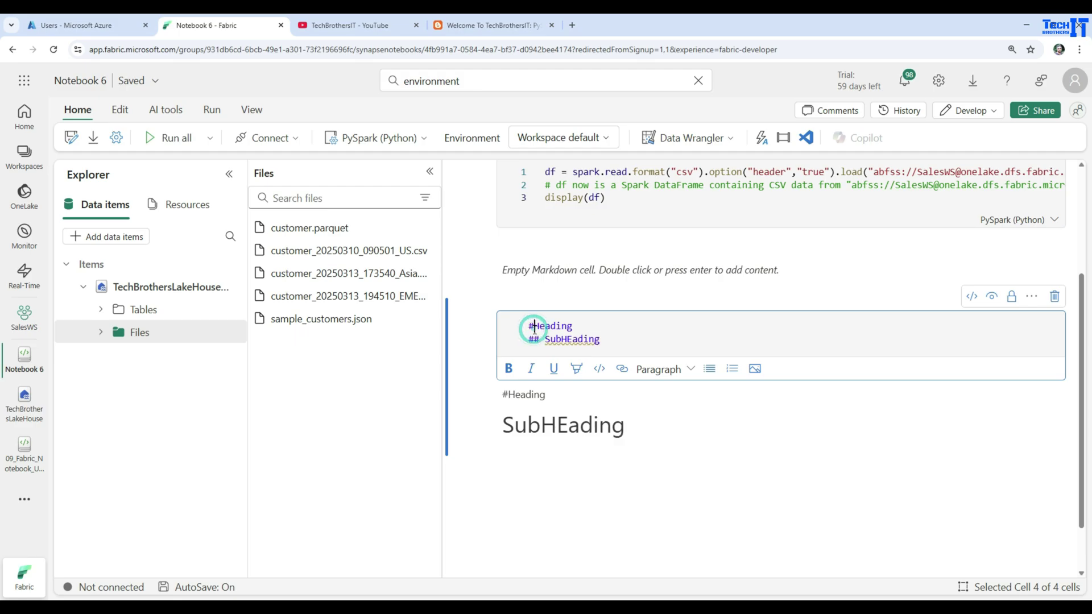
Step: Add the third-level heading "### Sub sub heading" below the SubHEading line
left_click(606, 341)
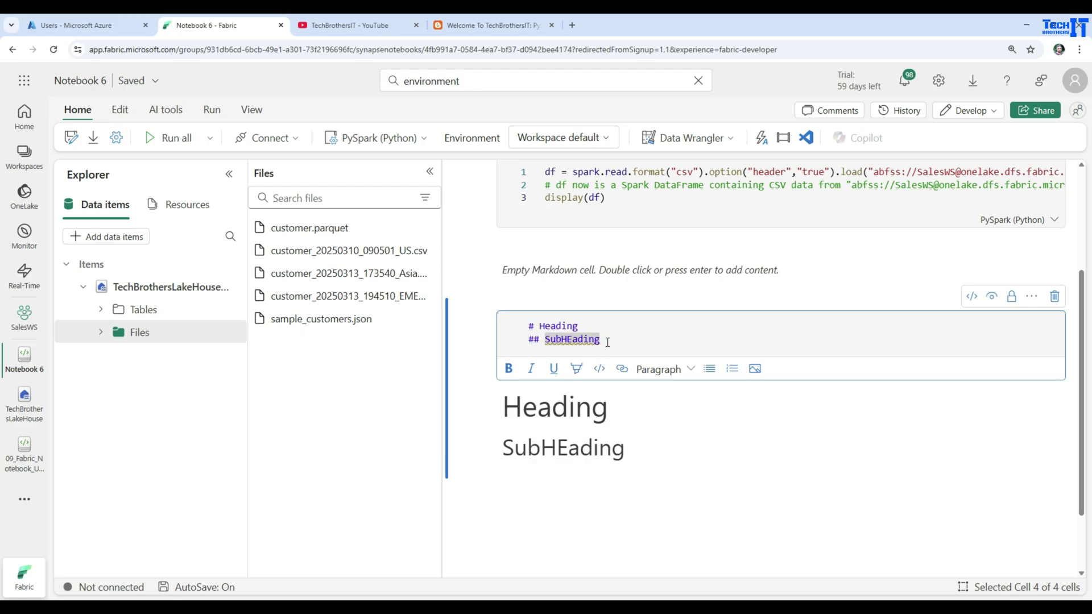
key("Return")
type("###")
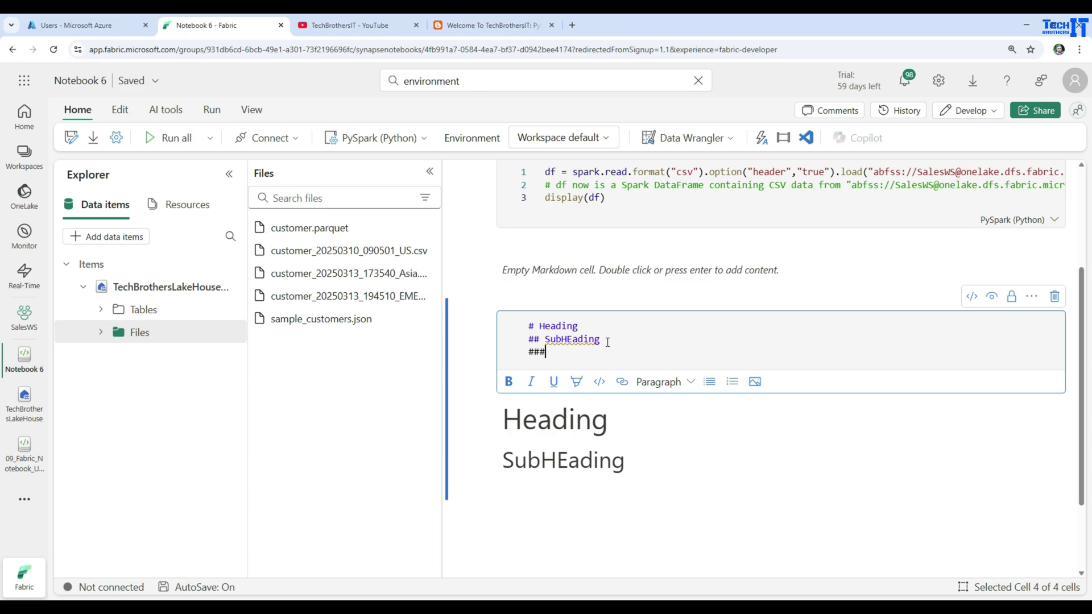
type(" Sub ")
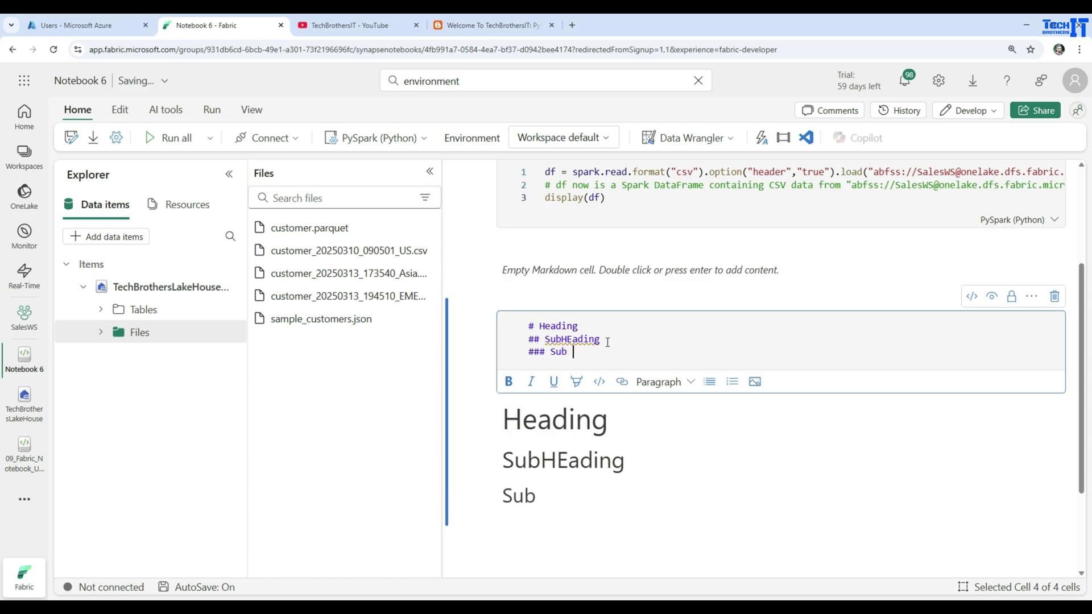
type("sub heading")
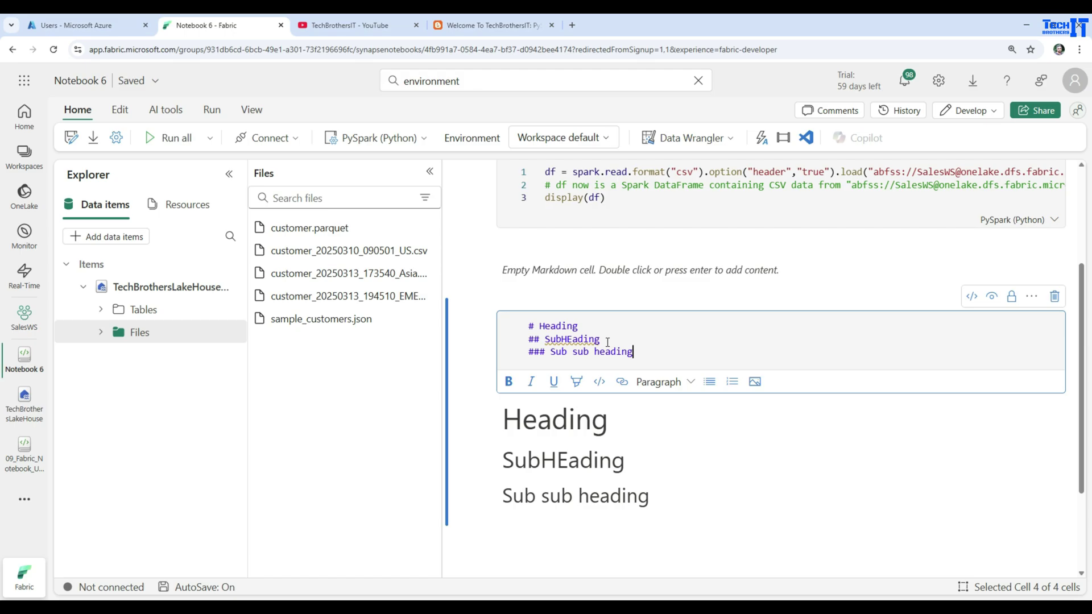
Step: Add the line "This is text" under the headings, make it bold, and leave the Markdown cell's editing mode
key("Return")
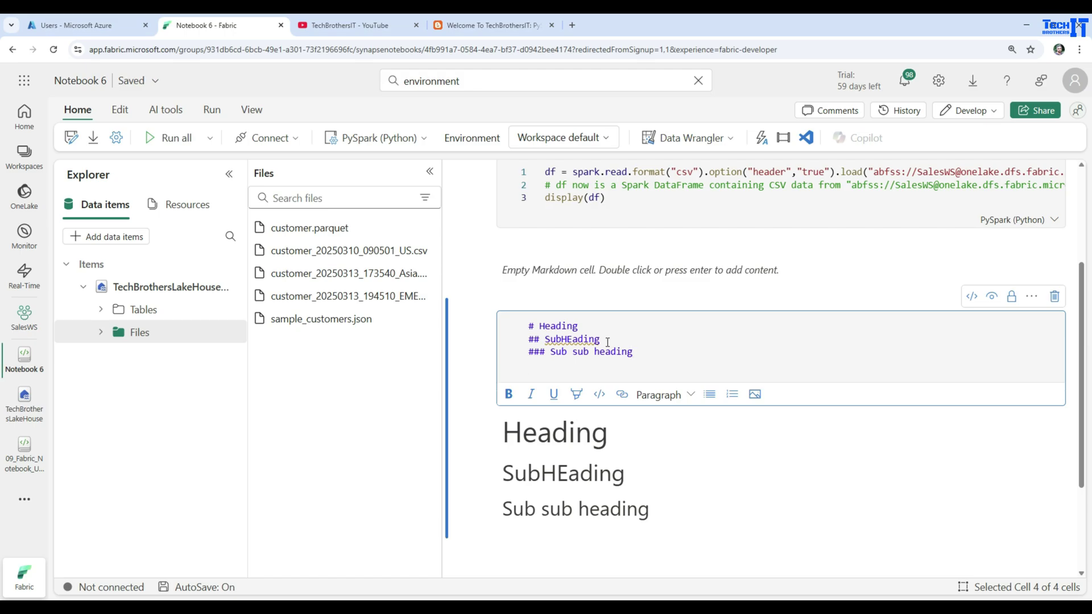
type("This is te")
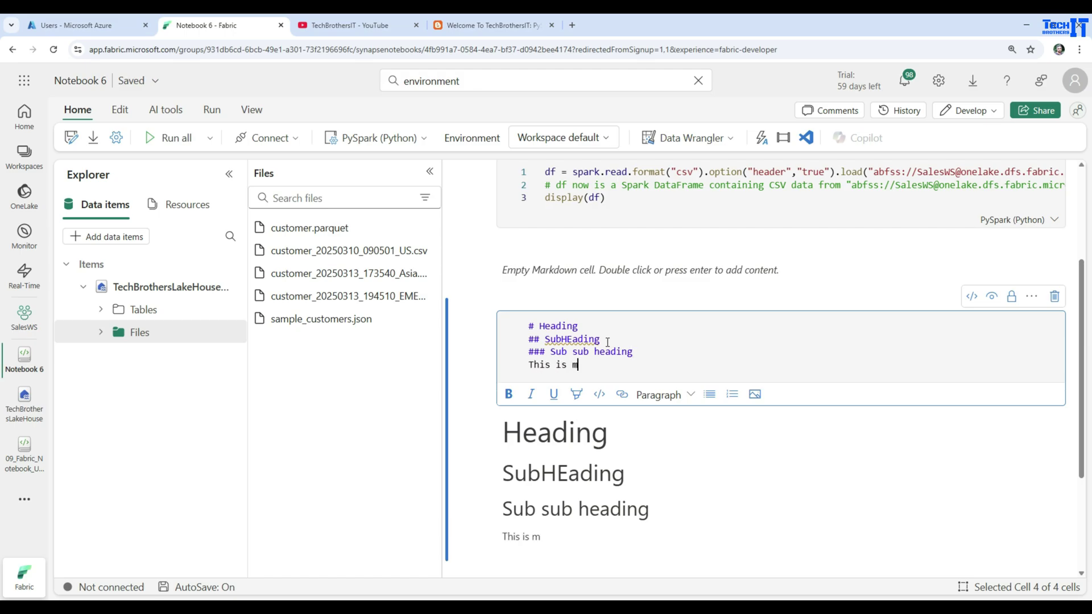
type("xt")
left_click_drag(606, 365, 520, 365)
left_click(509, 399)
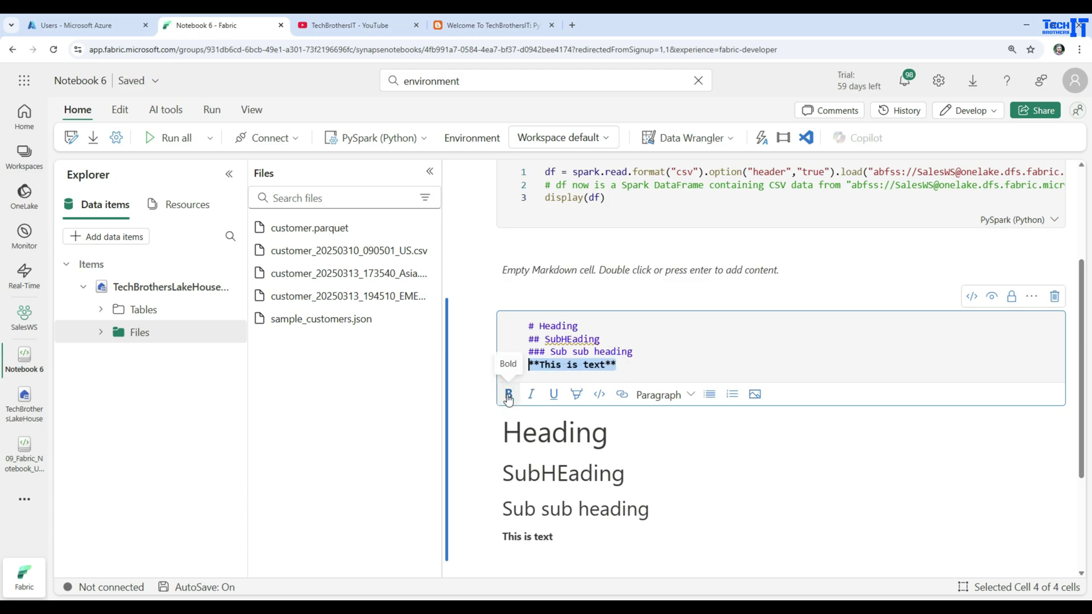
left_click(476, 404)
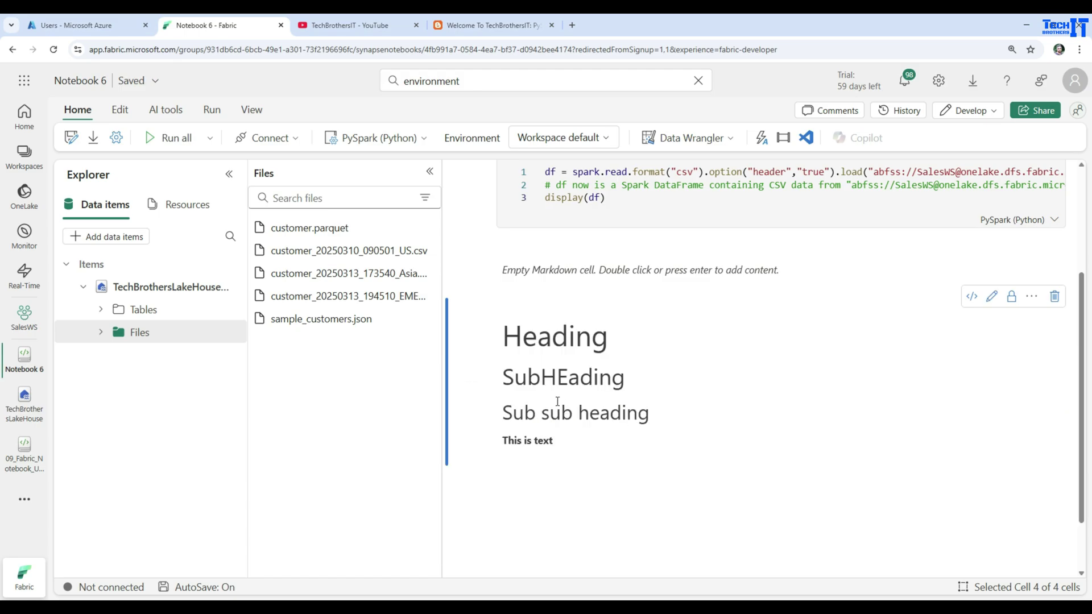
Step: Add the line "This is italic" below the bold text, italicize it, and leave the Markdown cell's editing mode
double_click(513, 371)
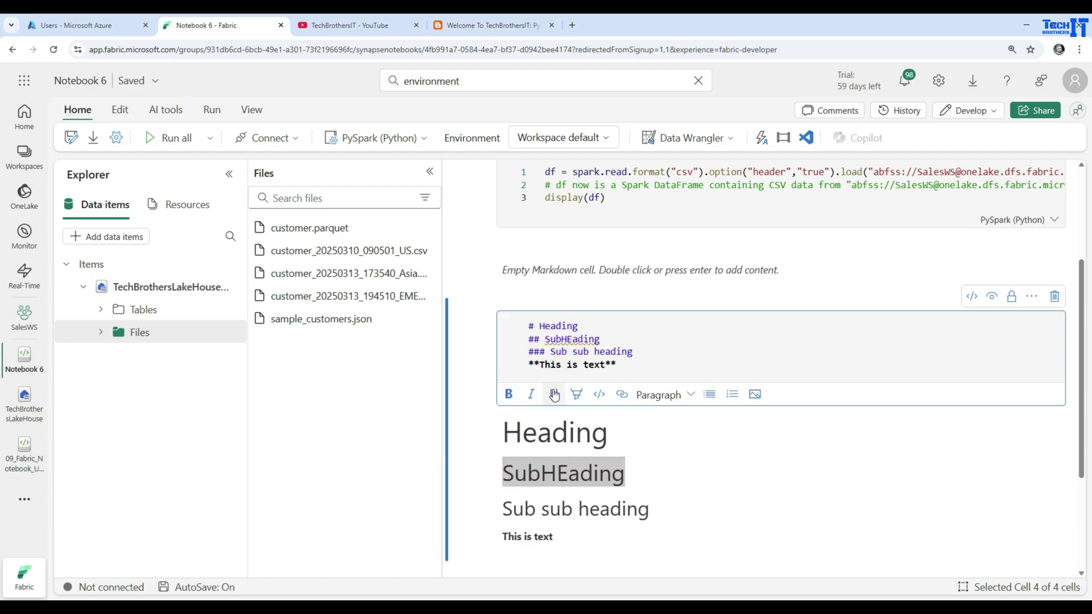
key("Return")
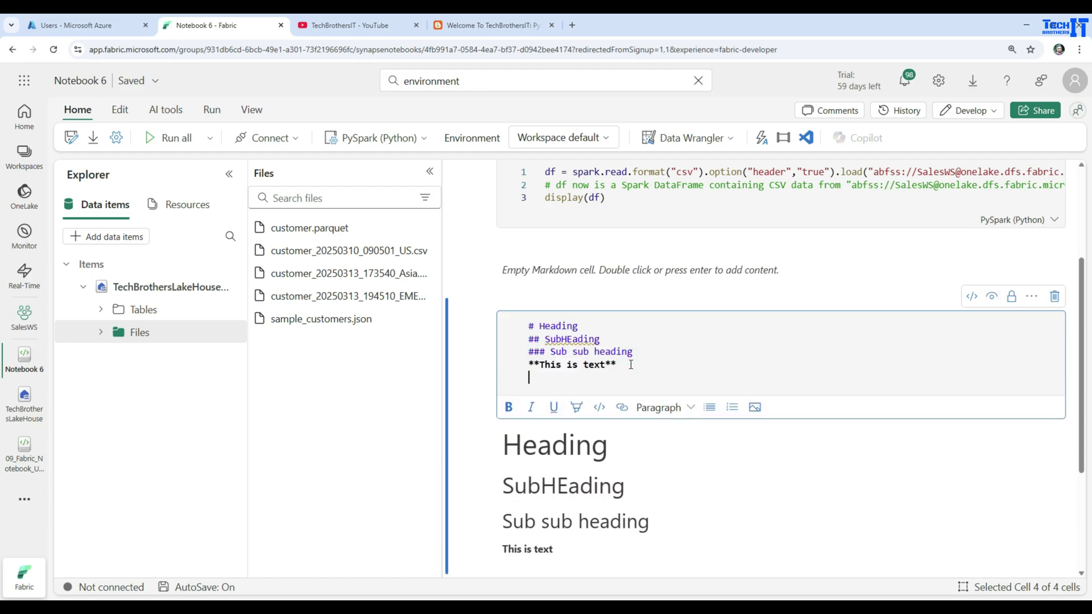
type("This is italic")
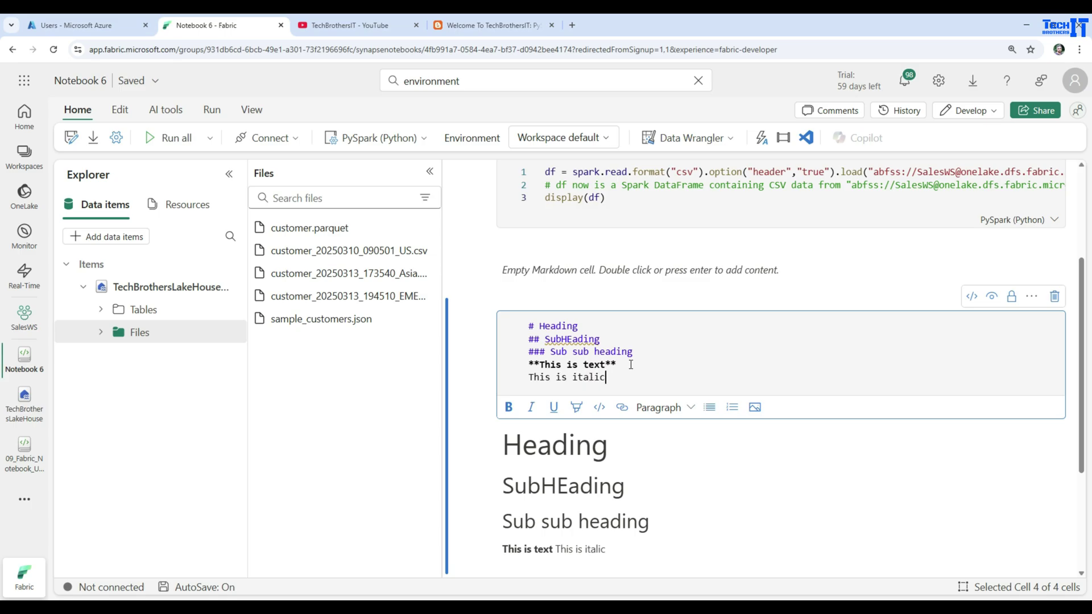
triple_click(623, 371)
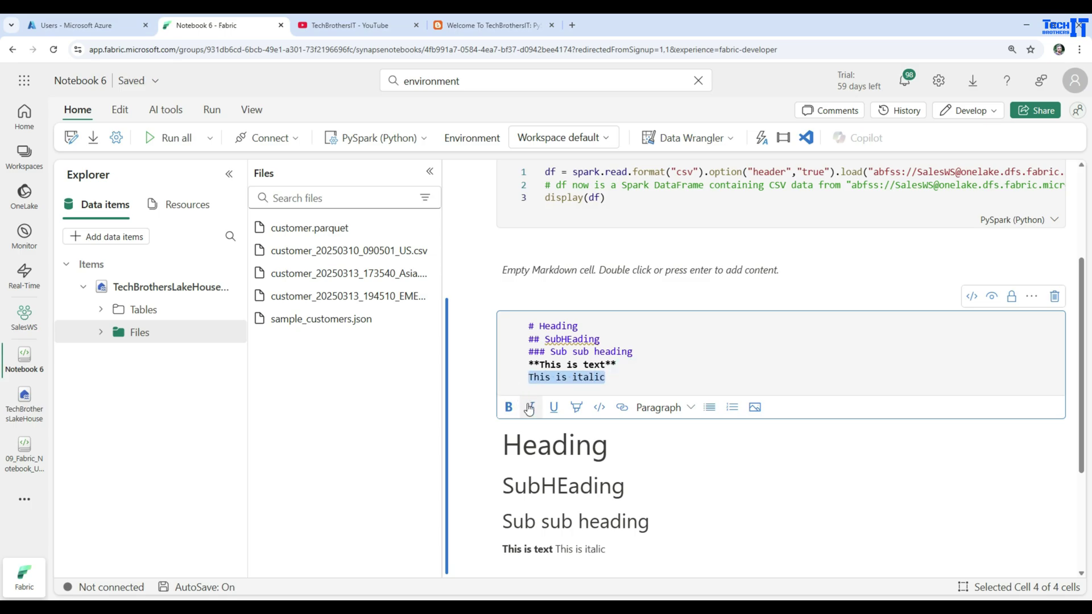
left_click(532, 407)
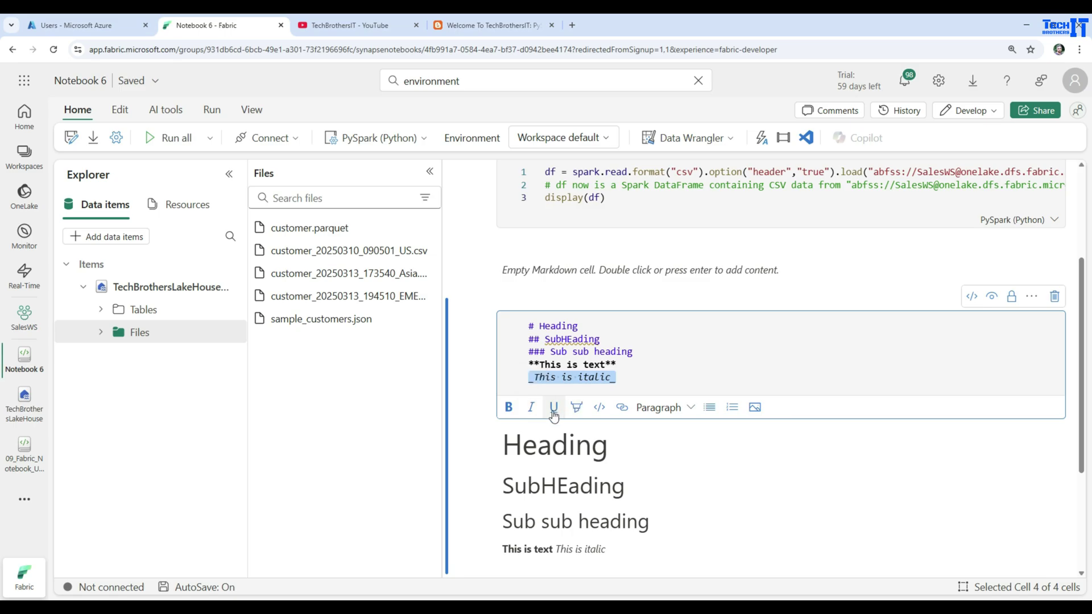
left_click(483, 396)
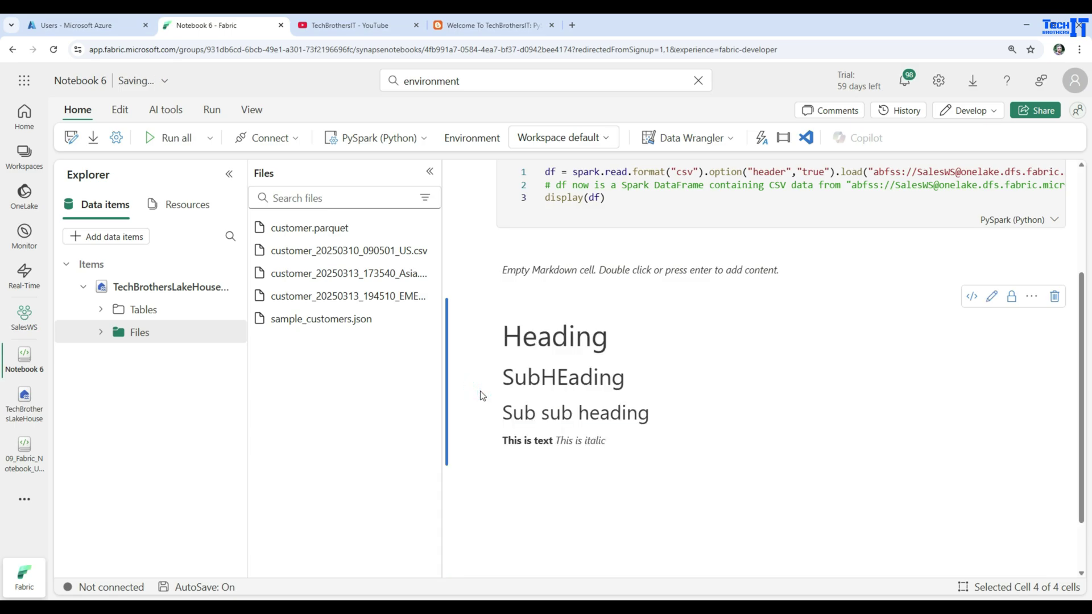
Step: Underline and highlight the "This is italic" line in the last Markdown cell
double_click(602, 423)
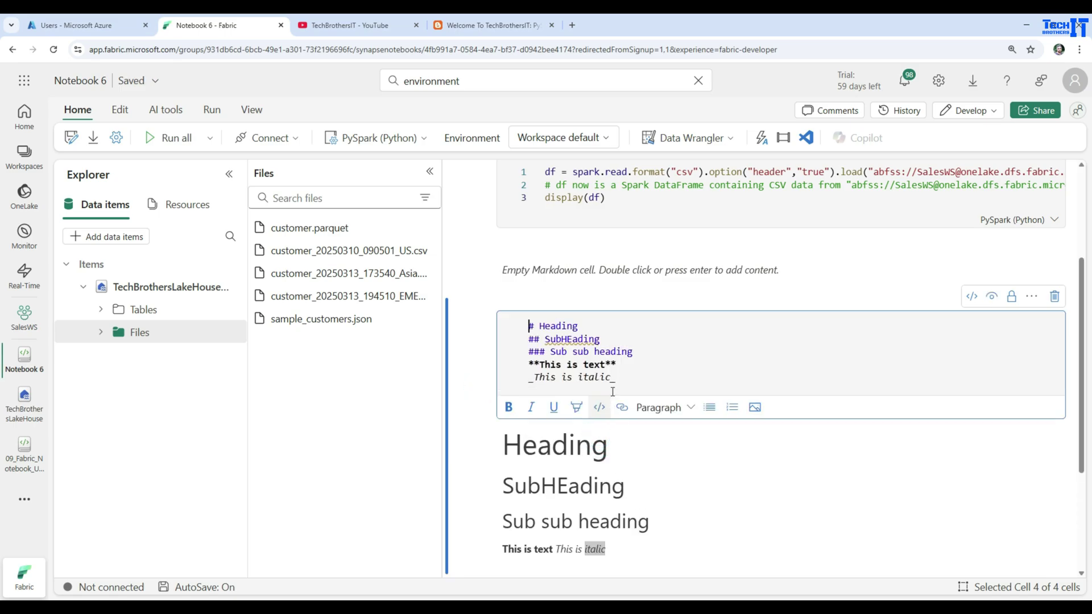
left_click_drag(630, 378, 499, 384)
left_click(555, 409)
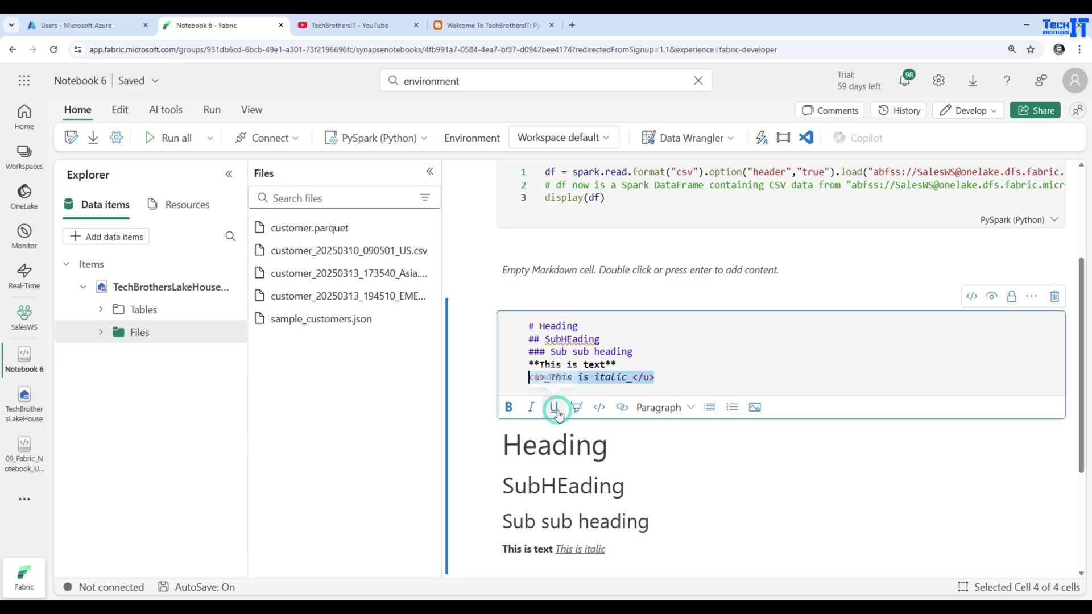
left_click(577, 413)
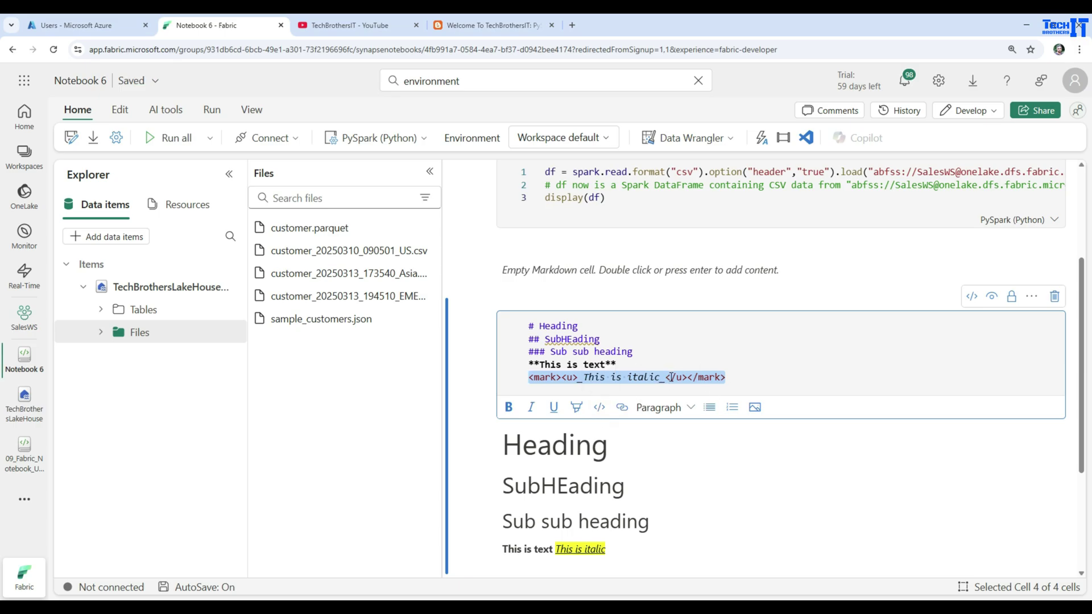
Step: Add a Heading 1 line reading "Heading 2" below the highlighted italic text and leave the cell's editing mode
left_click(653, 414)
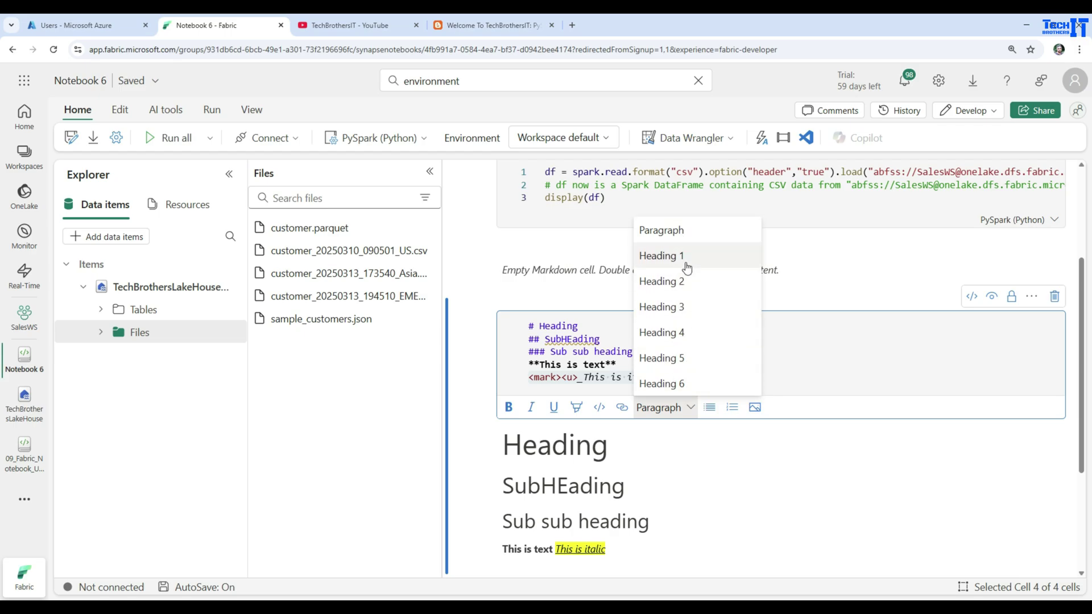
left_click(678, 373)
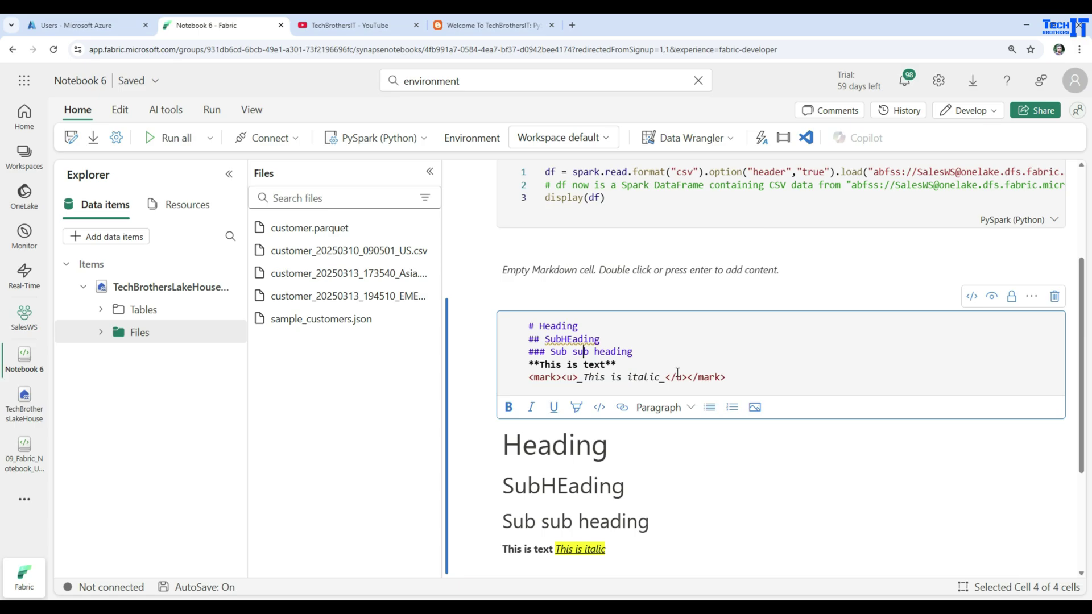
left_click(735, 376)
key("Return")
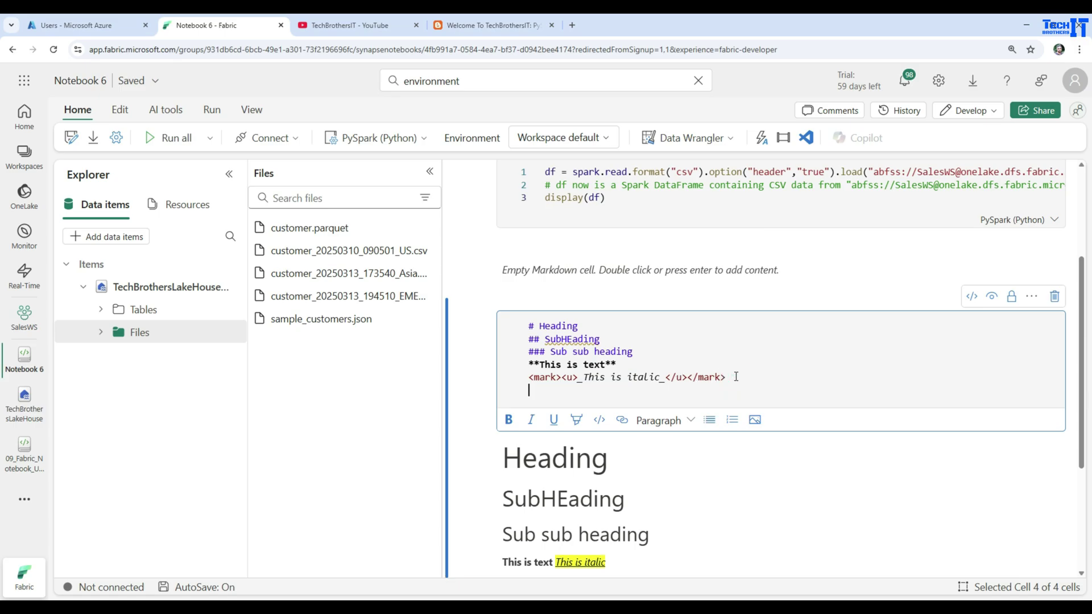
left_click(660, 419)
left_click(690, 271)
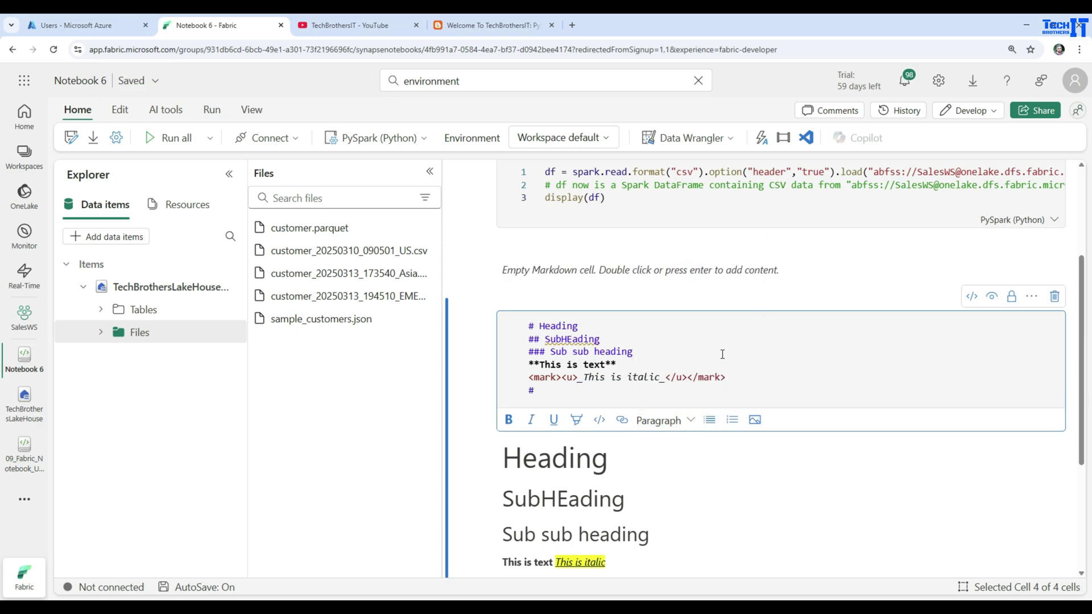
type("Heading 2")
key("Return")
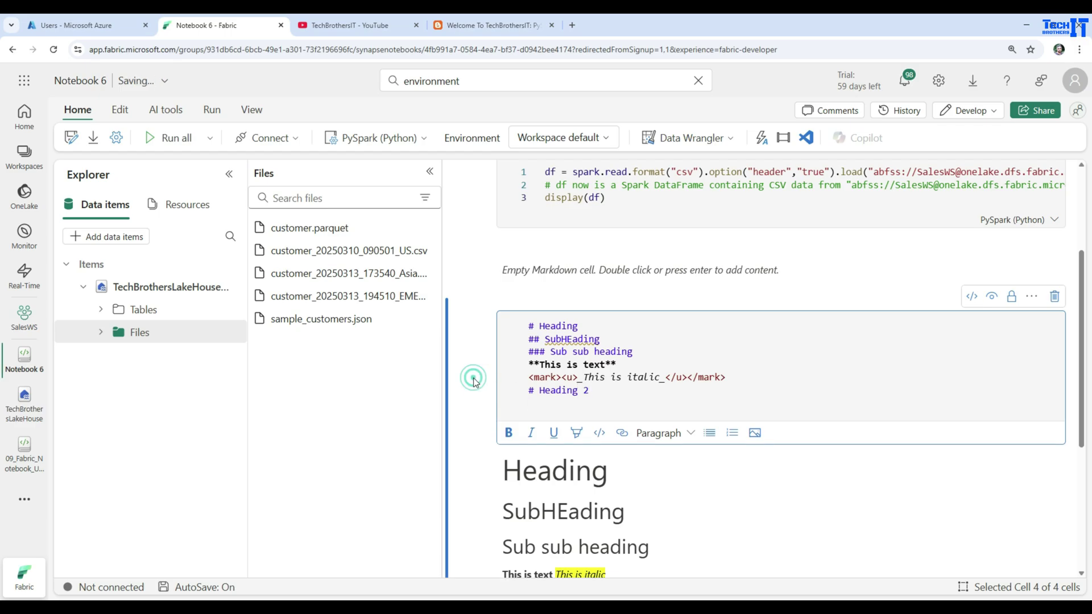
left_click(474, 380)
scroll(546, 385, "down", 2)
scroll(657, 384, "up", 3)
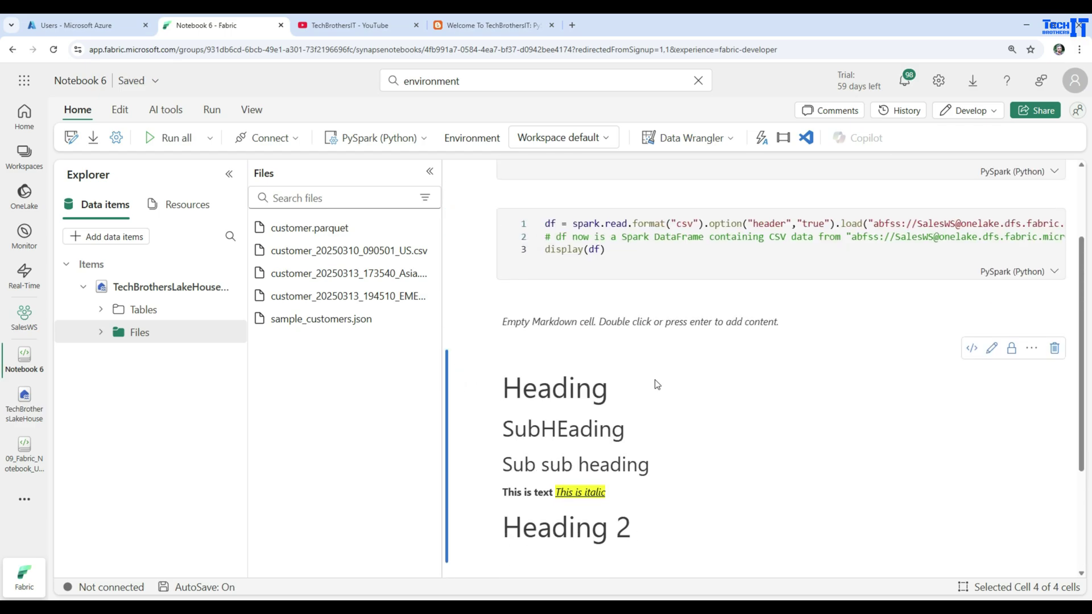
Step: Add the lines "first", "second" and "third" under the "Heading 2" line in the Markdown cell
double_click(625, 427)
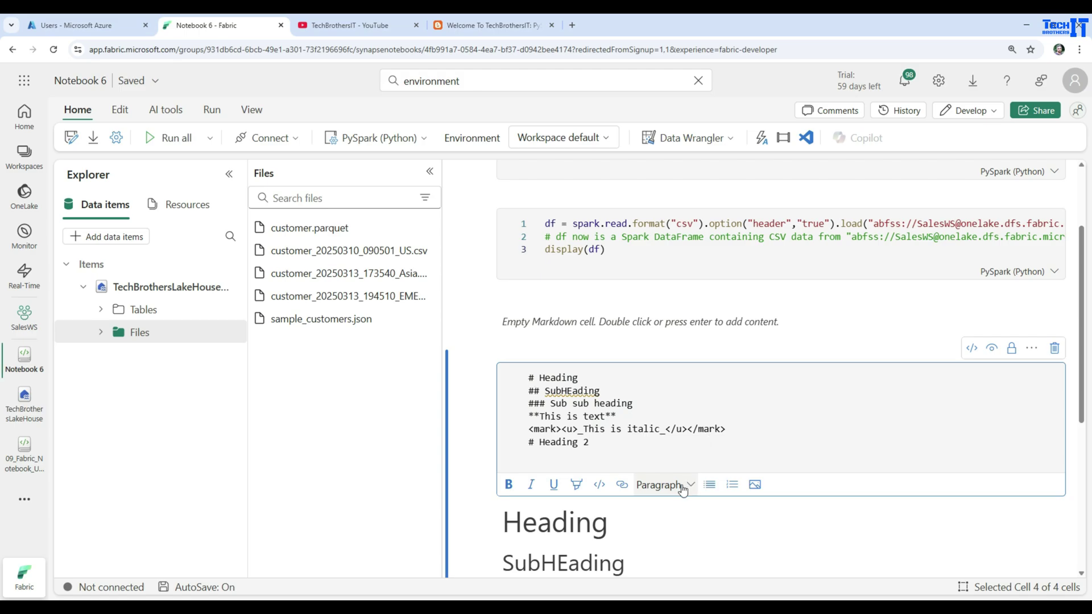
left_click(599, 442)
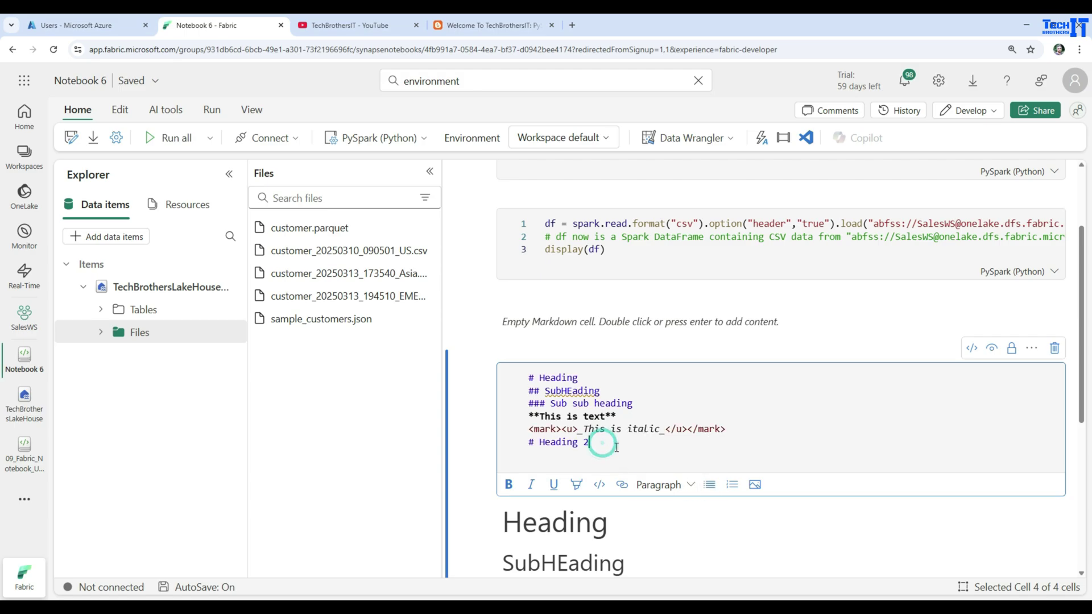
key("Return")
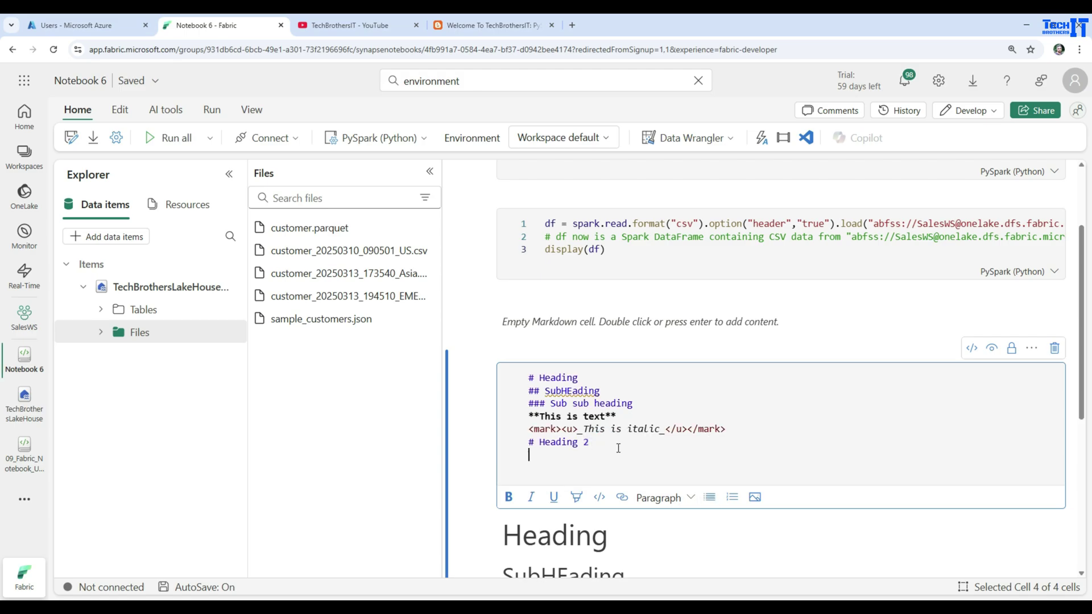
type("first")
key("Return")
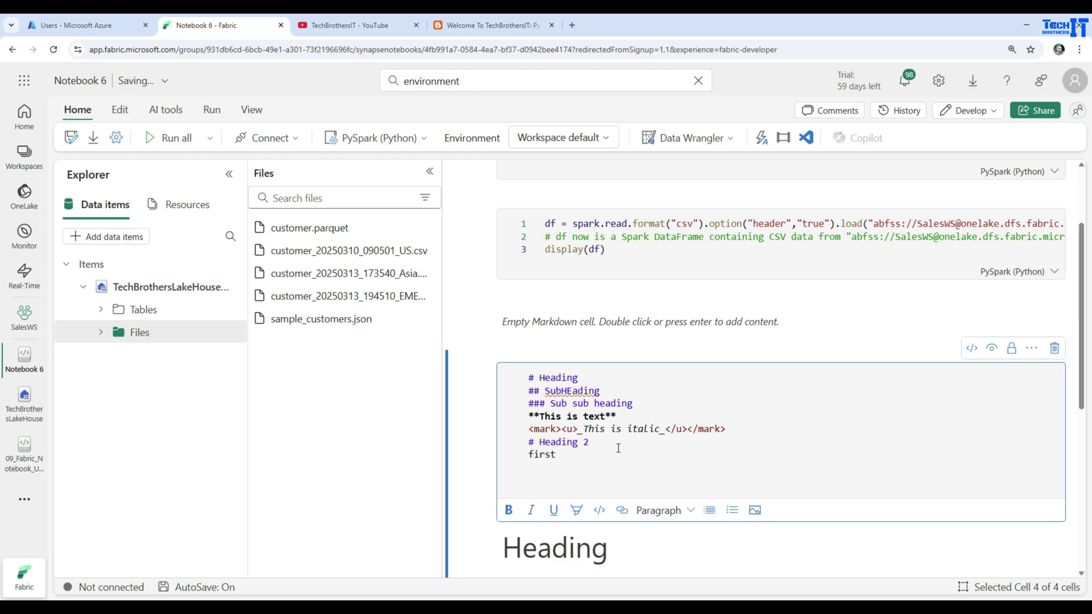
type("second")
key("Return")
type("third")
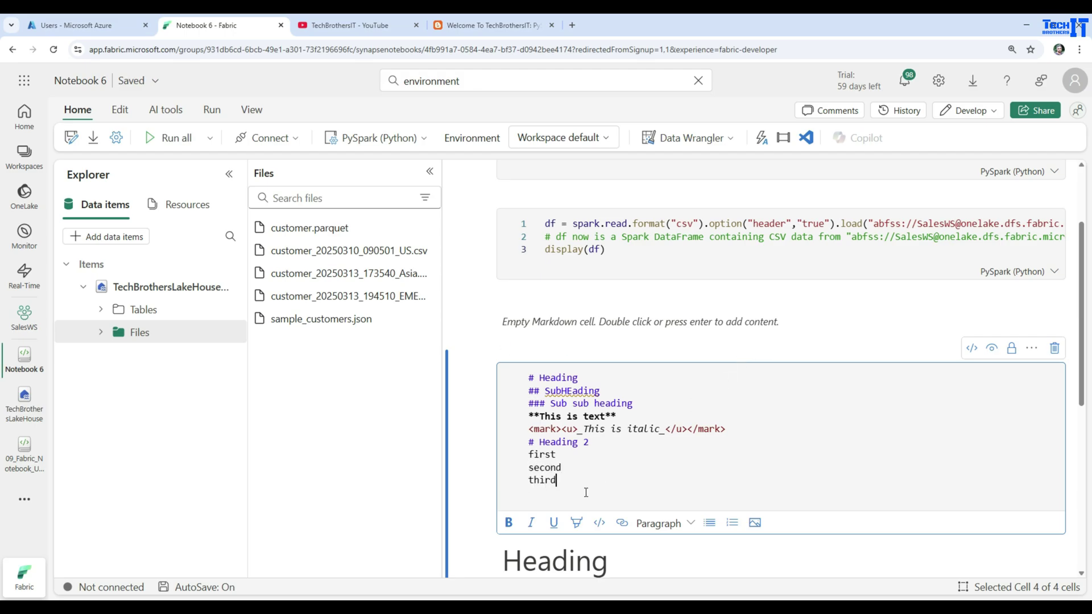
Step: Format the lines first, second and third as a bulleted list and leave the cell's editing mode
left_click_drag(586, 488, 520, 458)
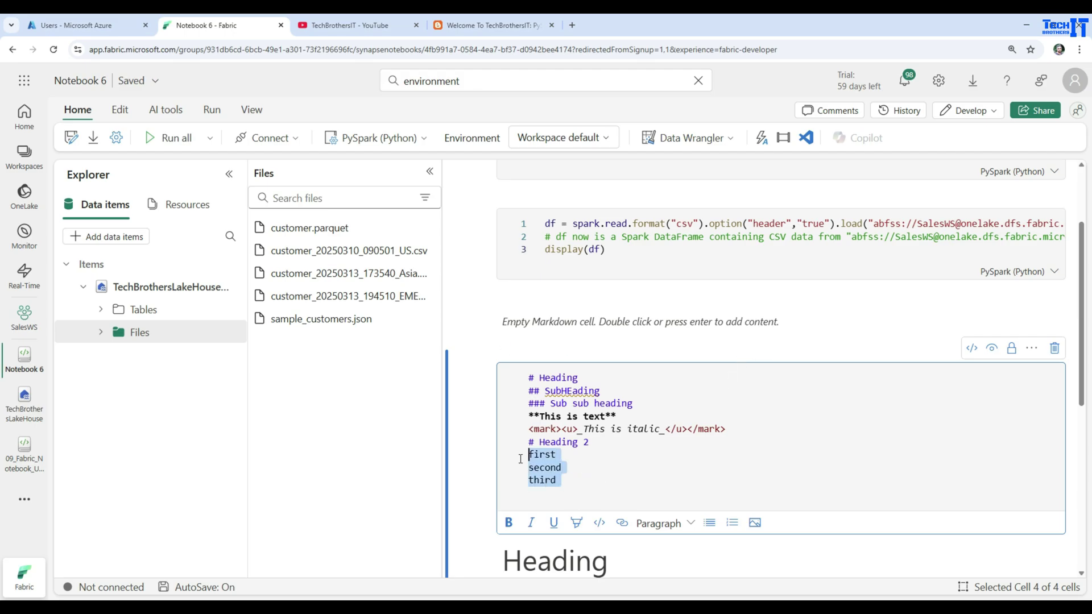
left_click(708, 523)
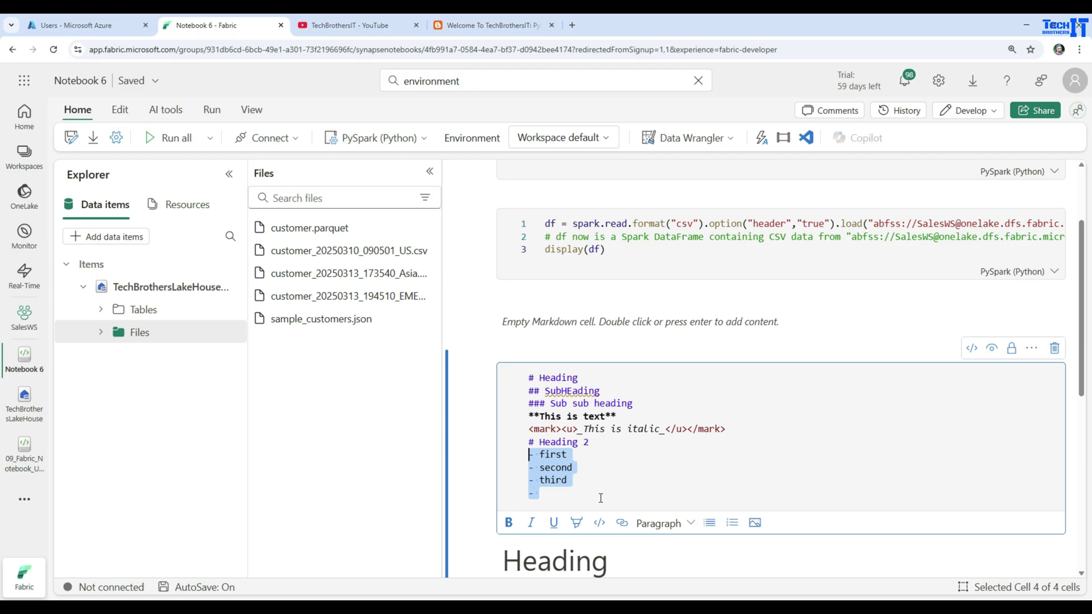
left_click(487, 480)
scroll(492, 462, "down", 3)
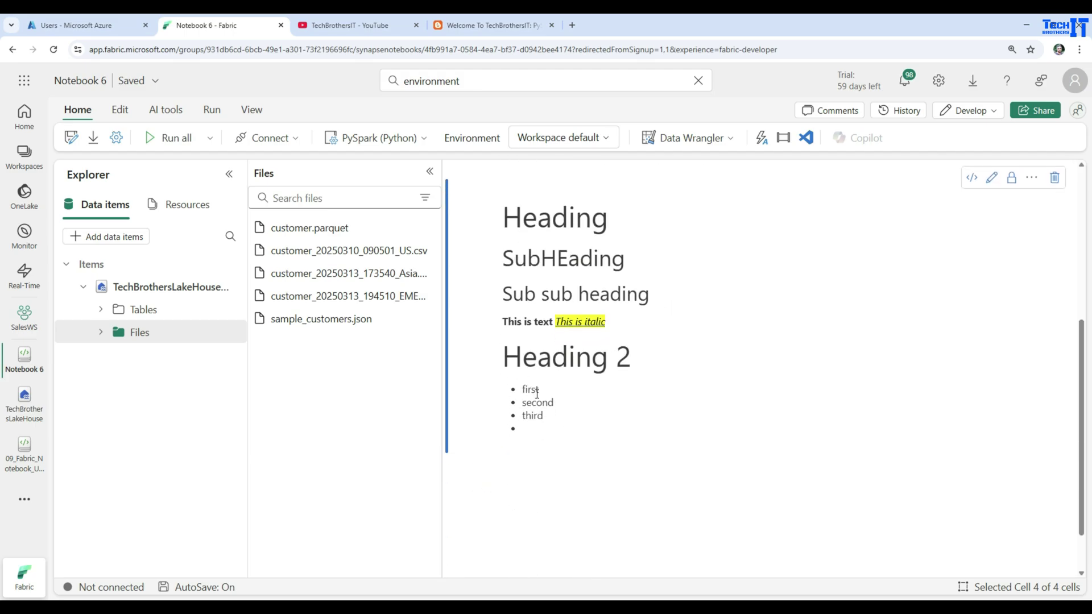
Step: Apply numbered list formatting to the three bulleted items and leave the cell's editing mode
double_click(648, 373)
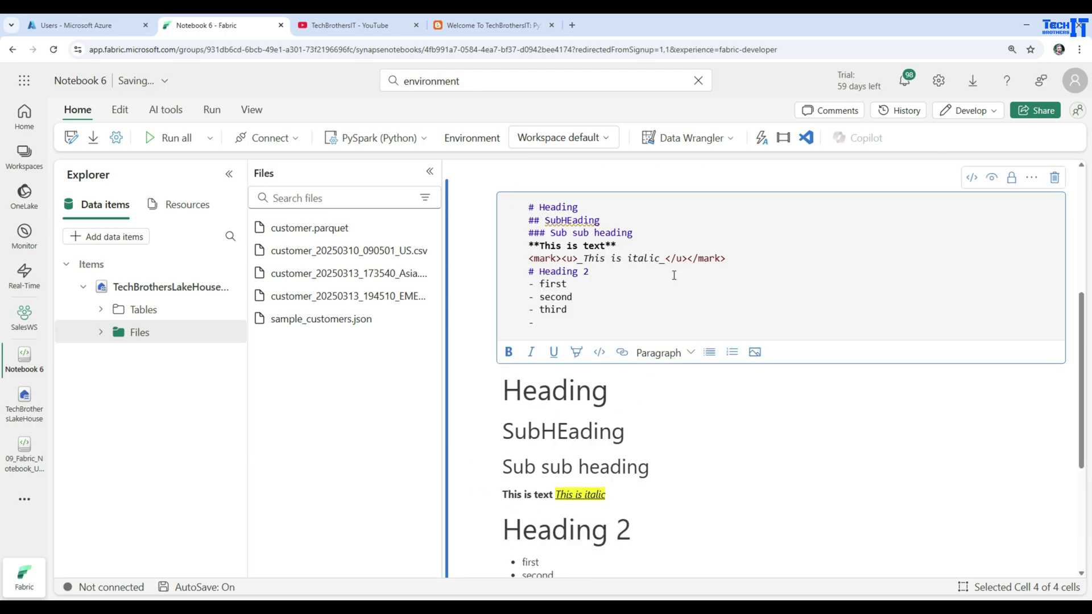
left_click_drag(590, 310, 529, 283)
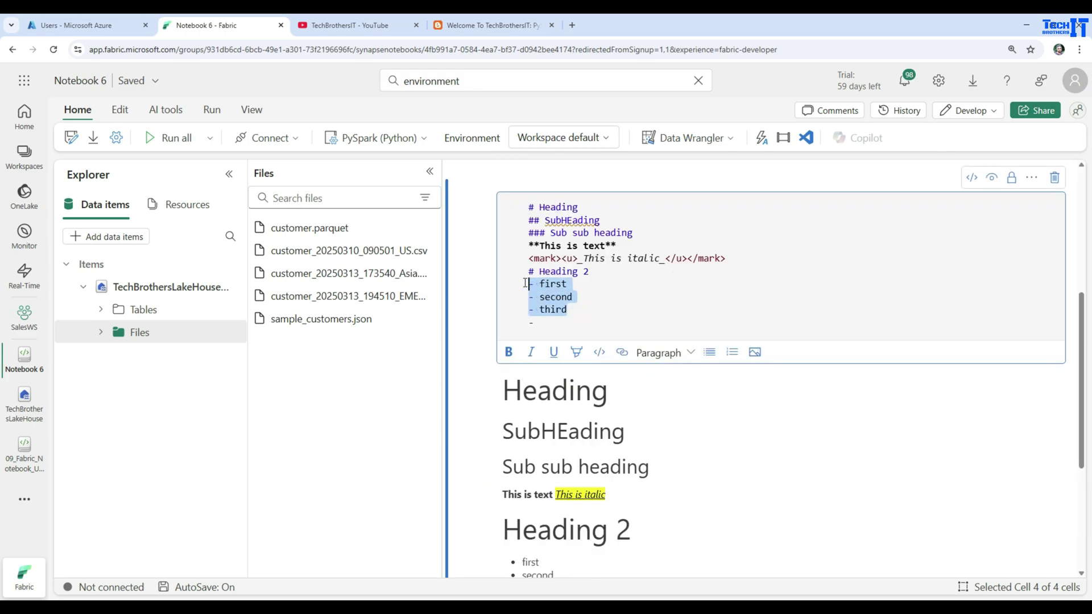
left_click(730, 356)
left_click(476, 320)
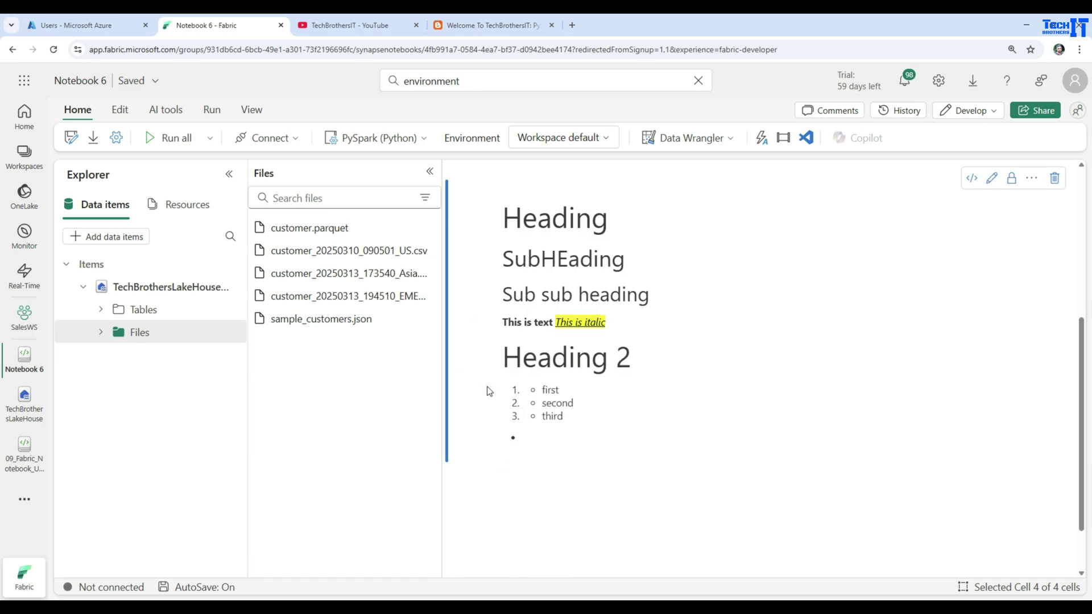
Step: Insert a link placeholder before "# Heading" in the Markdown cell and replace its alt text with an image placeholder
scroll(690, 376, "up", 3)
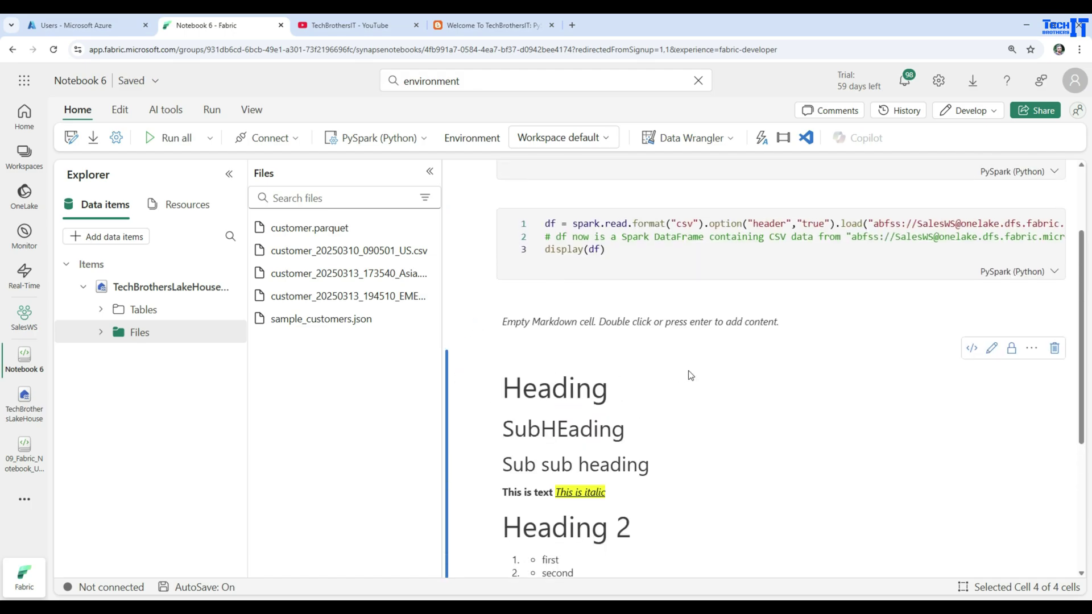
double_click(639, 451)
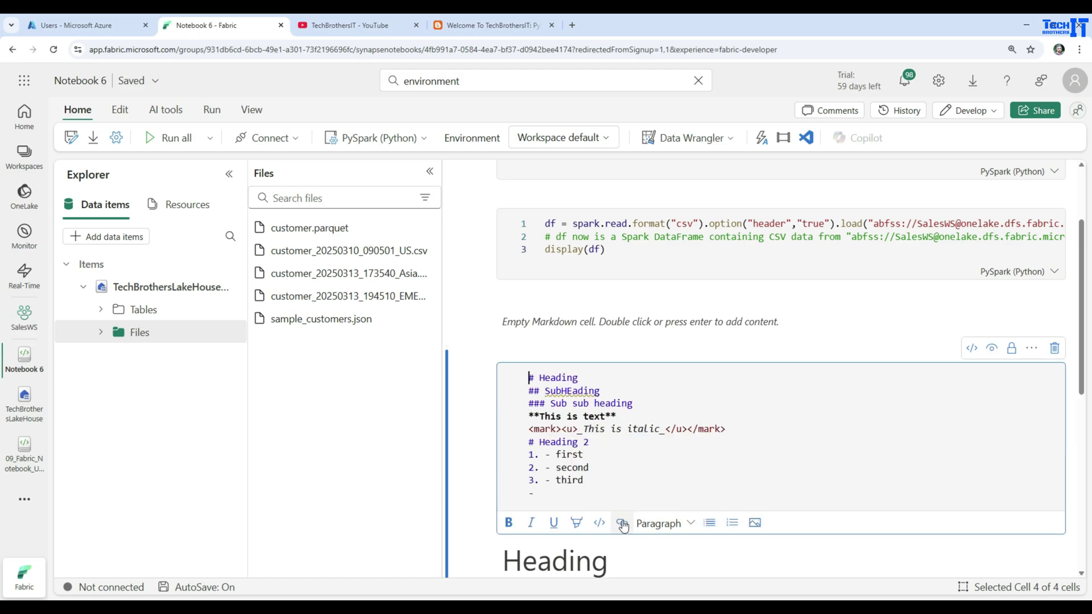
left_click(622, 524)
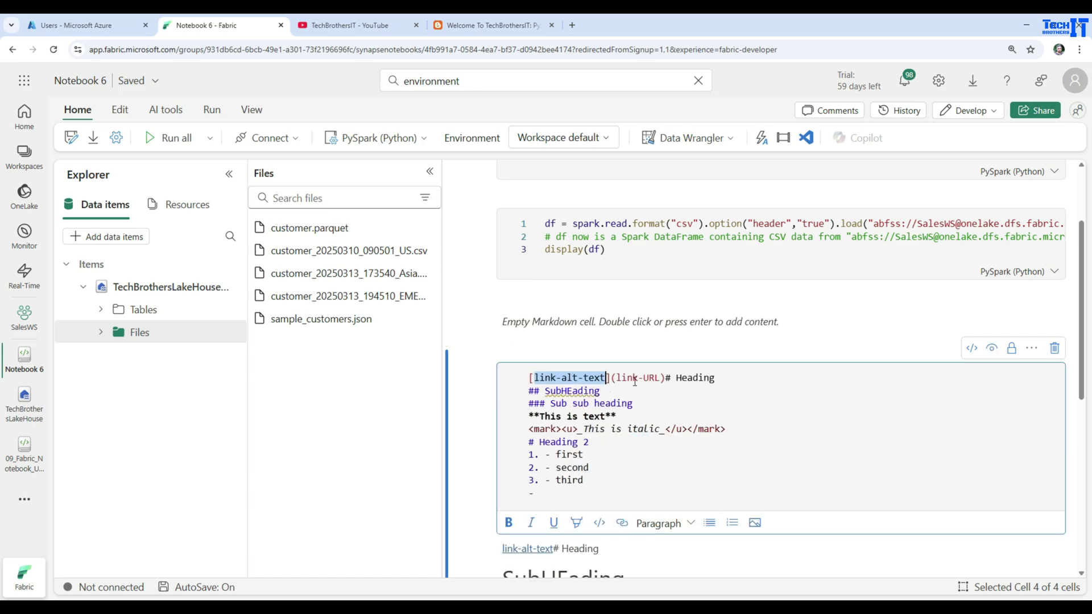
scroll(678, 429, "down", 1)
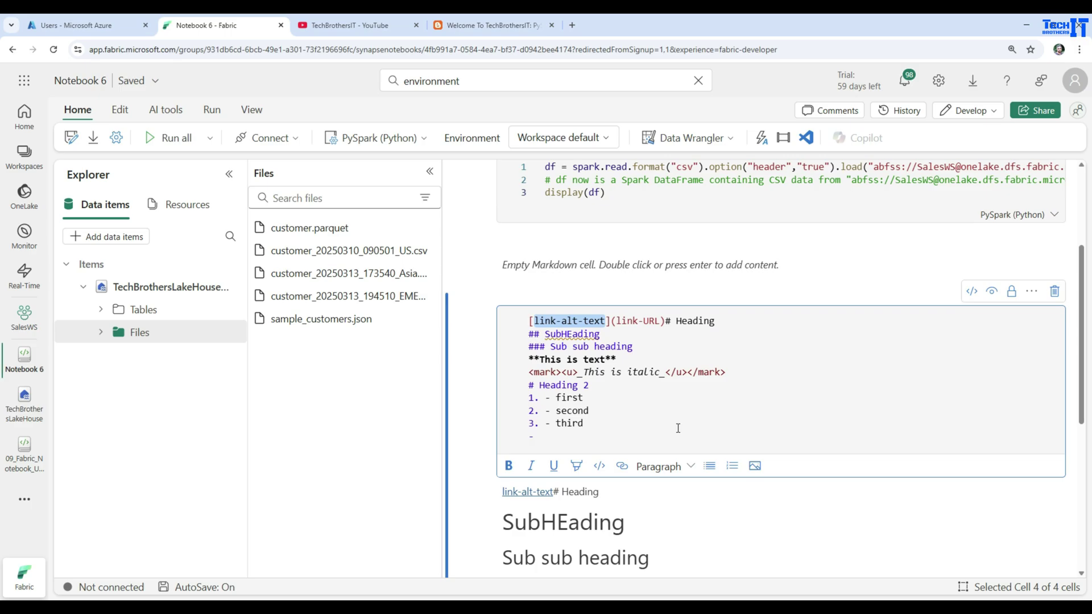
left_click(754, 467)
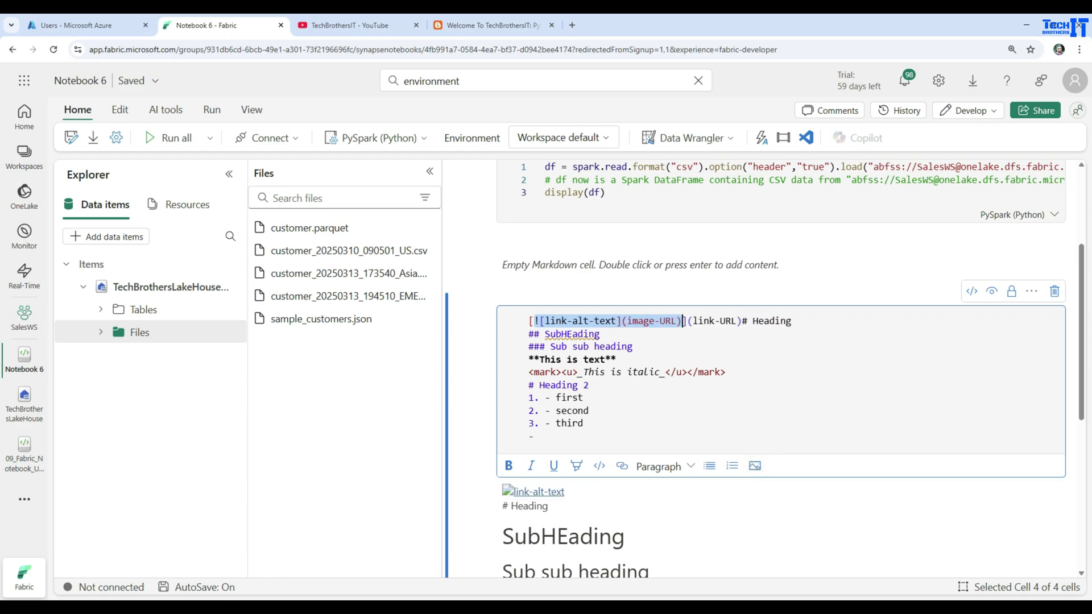
Step: Switch to the Downloads window in File Explorer and place the Microsoft Fabric overview image into the Markdown cell below the list
left_click(221, 610)
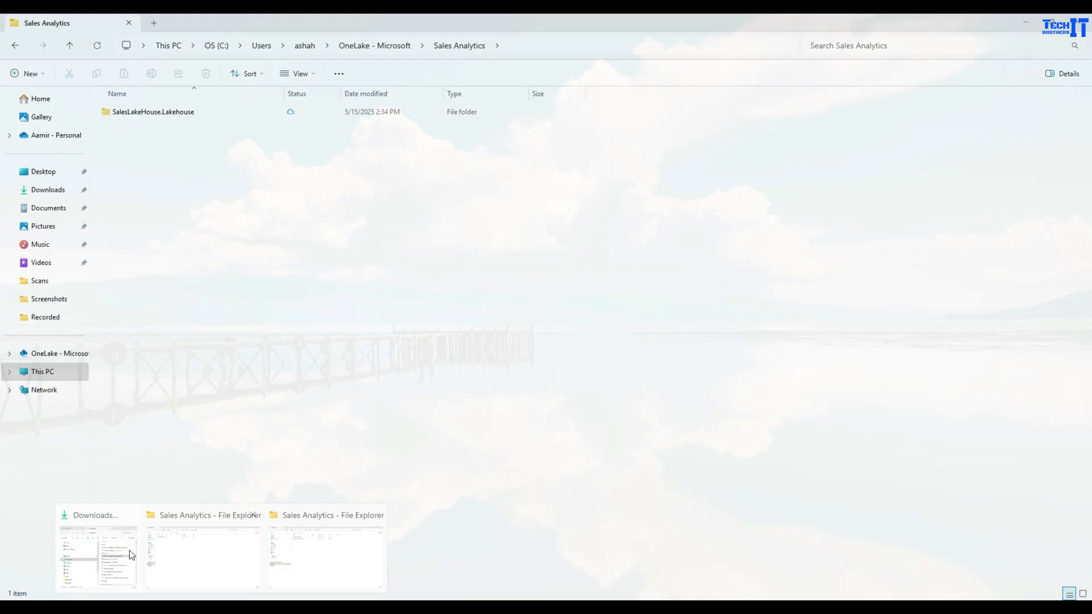
left_click(121, 551)
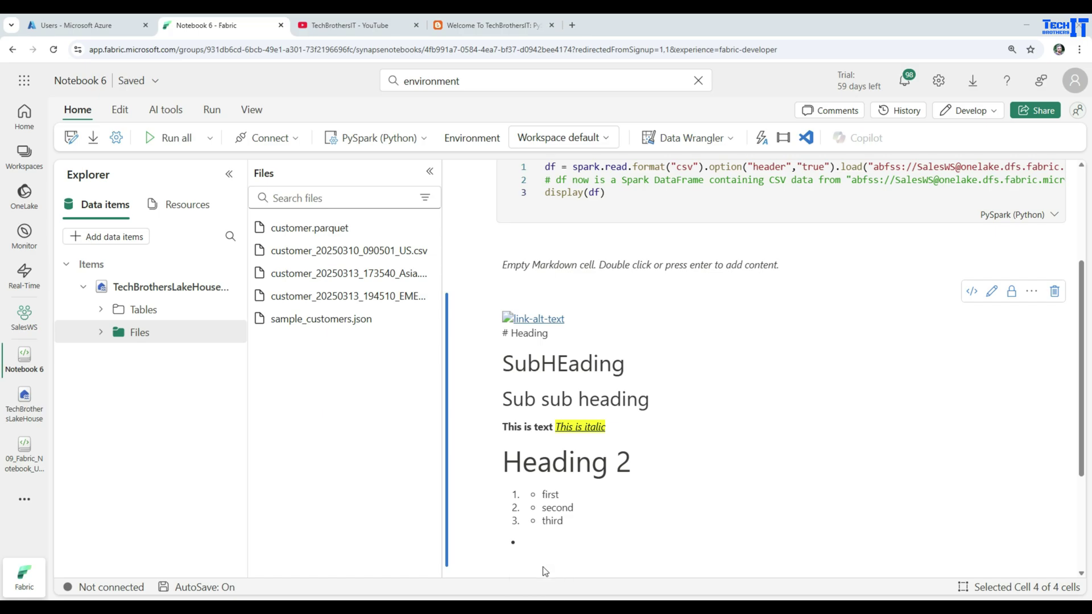
left_click_drag(542, 567, 652, 434)
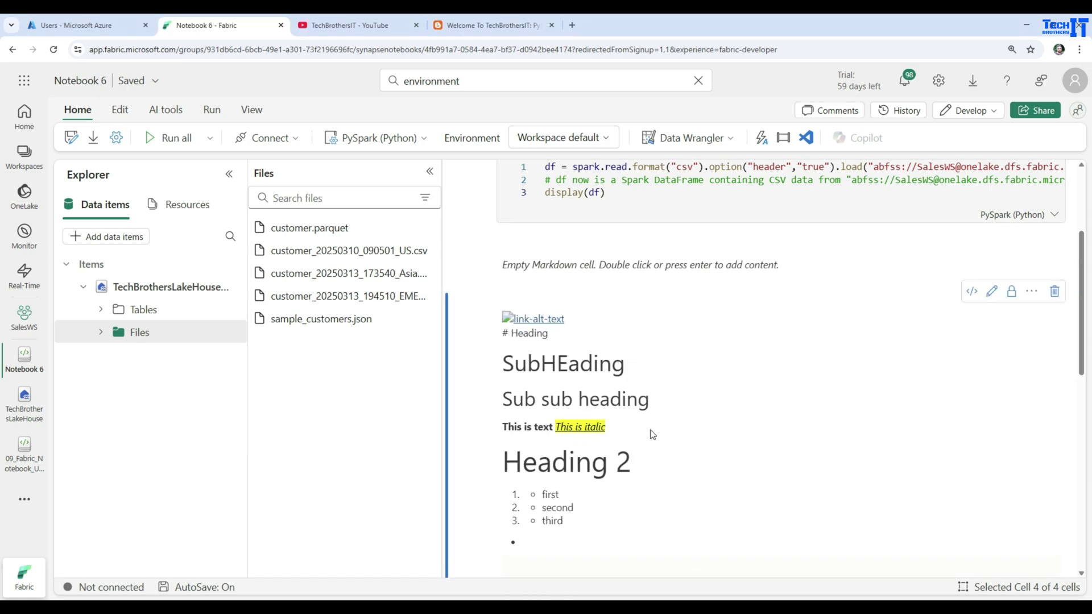
scroll(788, 442, "down", 6)
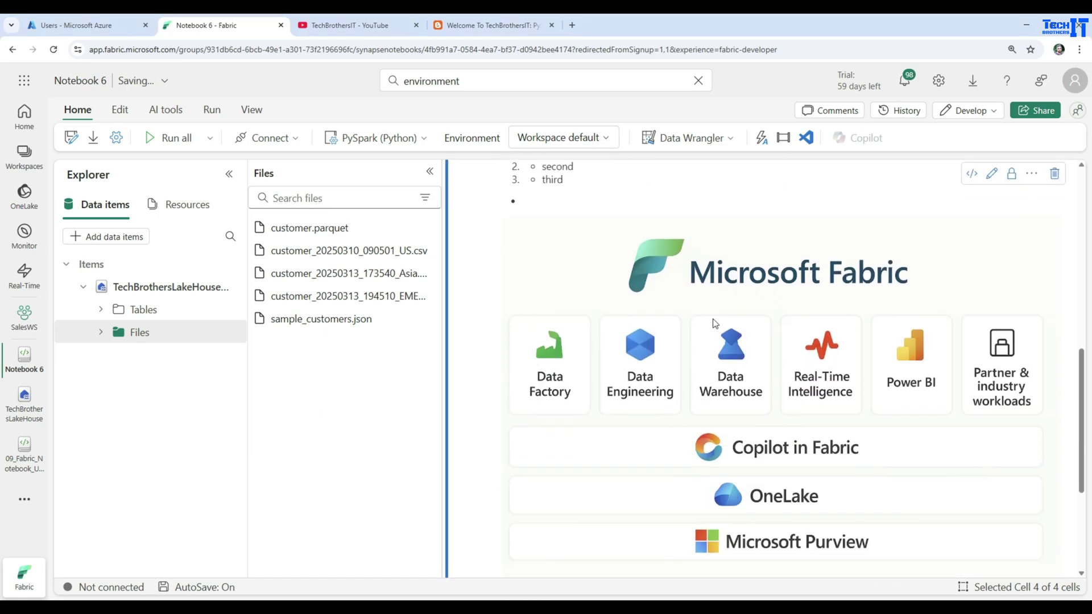
Step: Follow the link placeholder above the heading in the rendered Markdown cell and close the page it opens
scroll(778, 393, "up", 8)
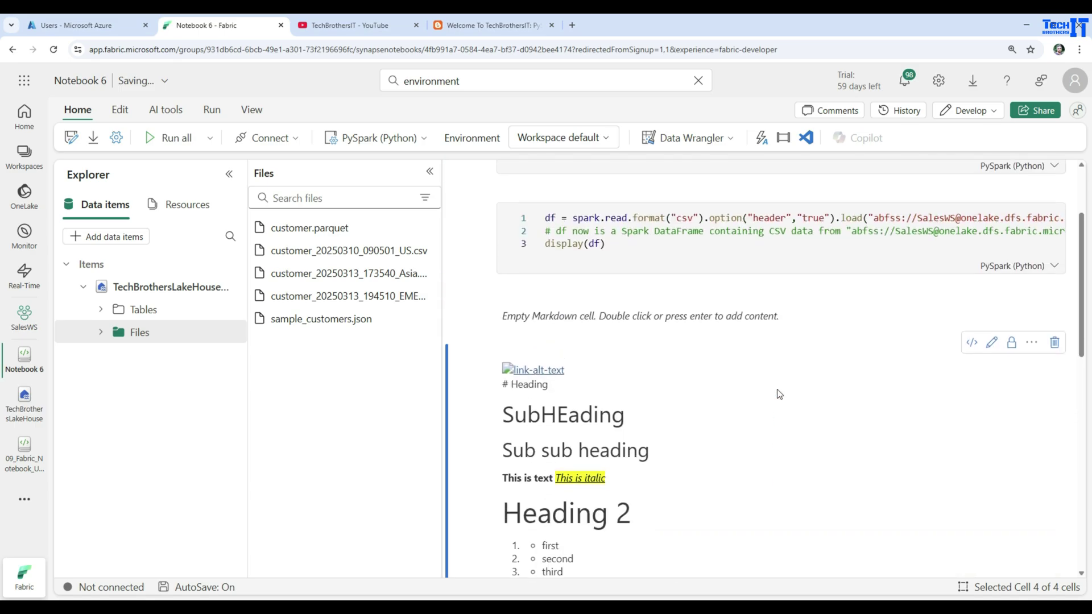
scroll(780, 394, "down", 2)
left_click(564, 380)
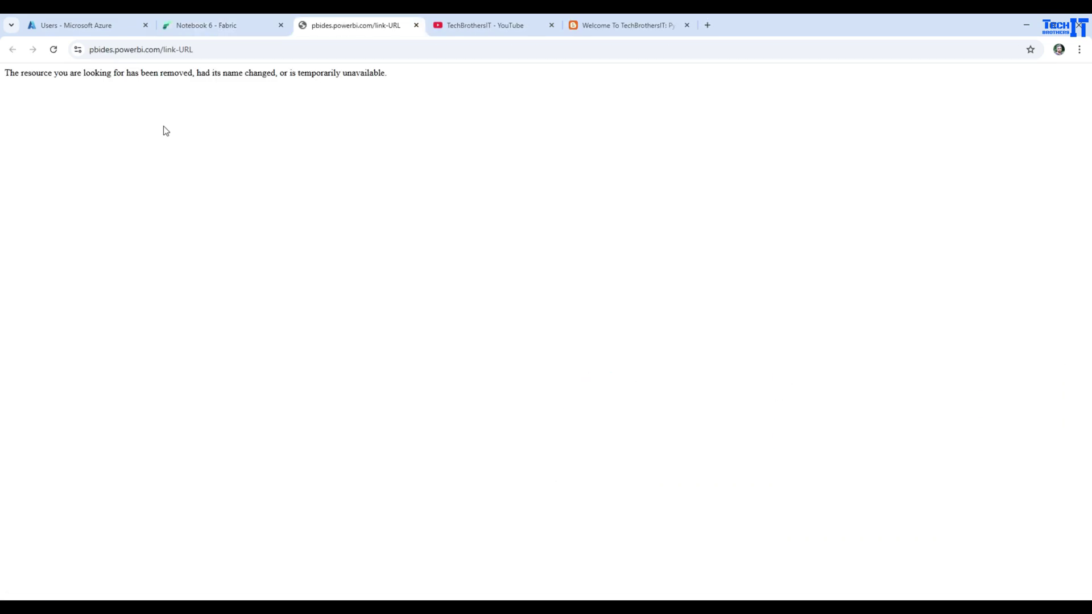
left_click(417, 25)
Step: Delete the linked image placeholder before "# Heading" in the Markdown cell and leave the cell's editing mode
double_click(611, 471)
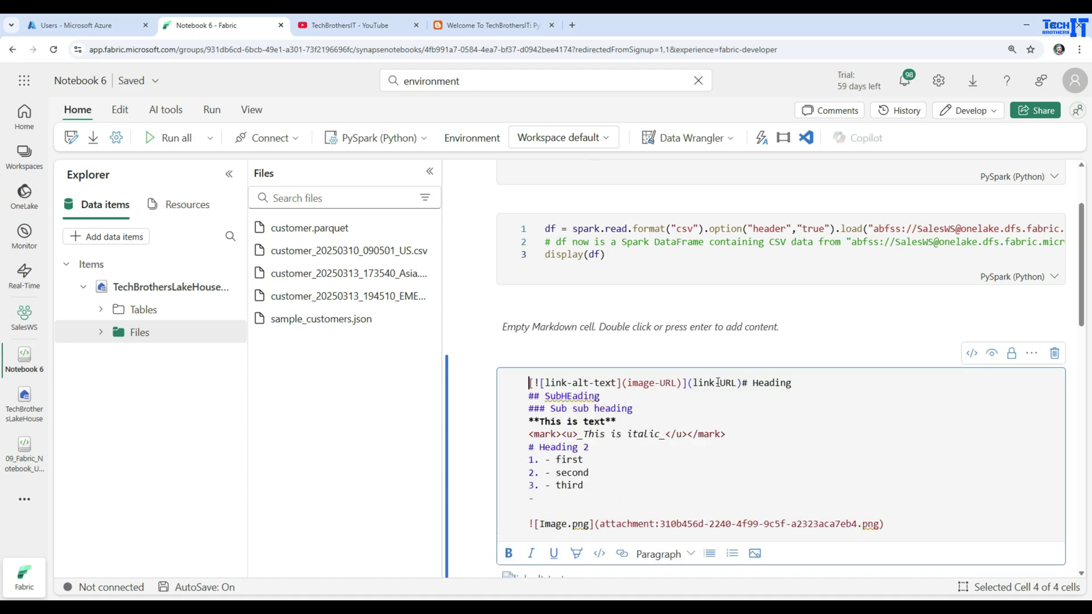
left_click_drag(744, 383, 507, 366)
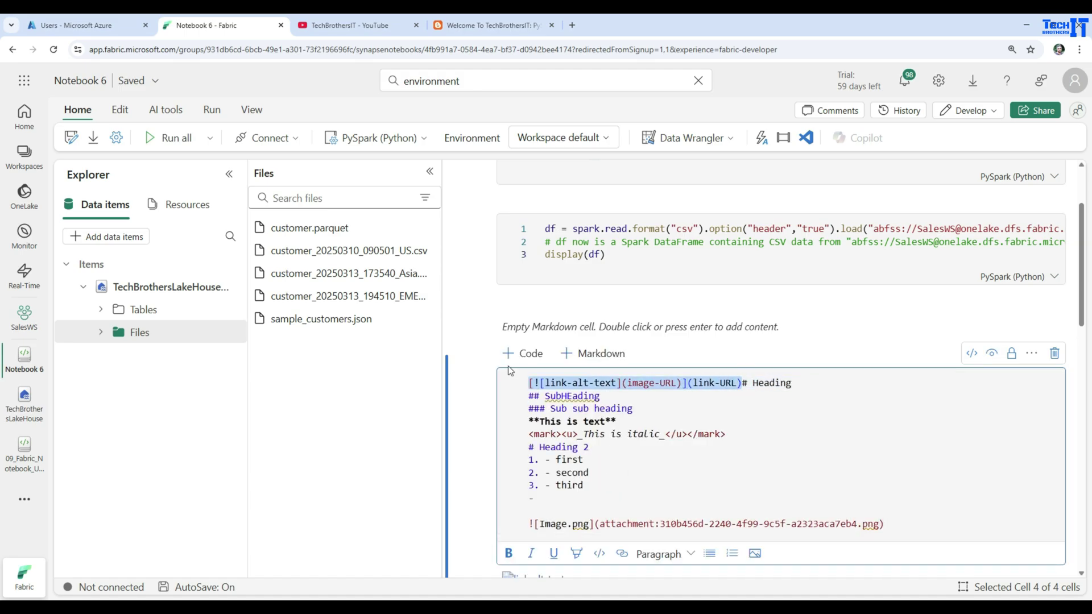
key("BackSpace")
left_click(476, 386)
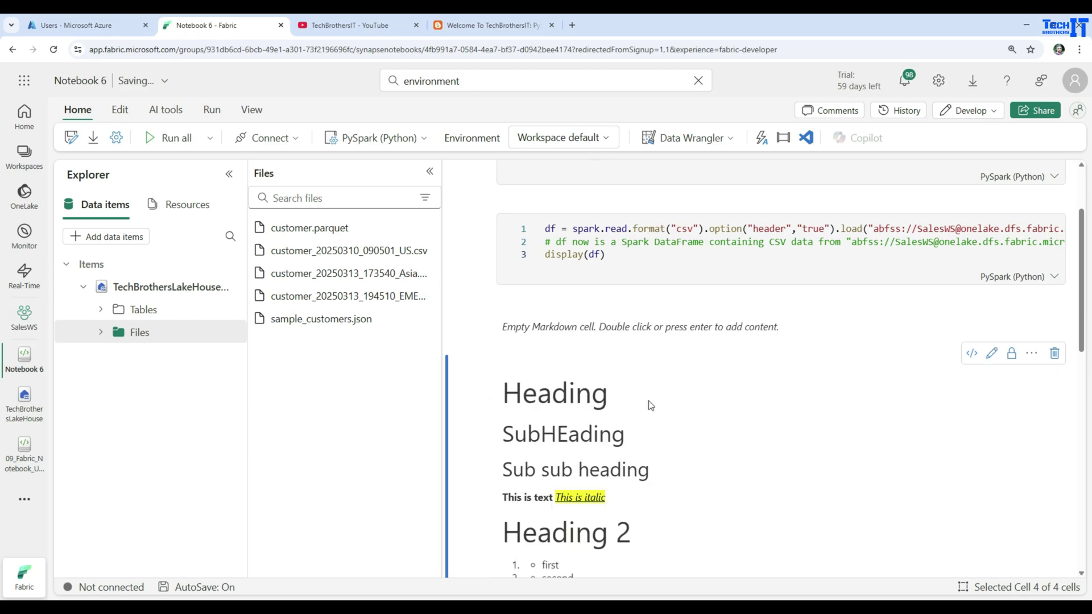
Step: Lock the Markdown cell containing the headings, list and image, and unlock it again
scroll(676, 414, "down", 3)
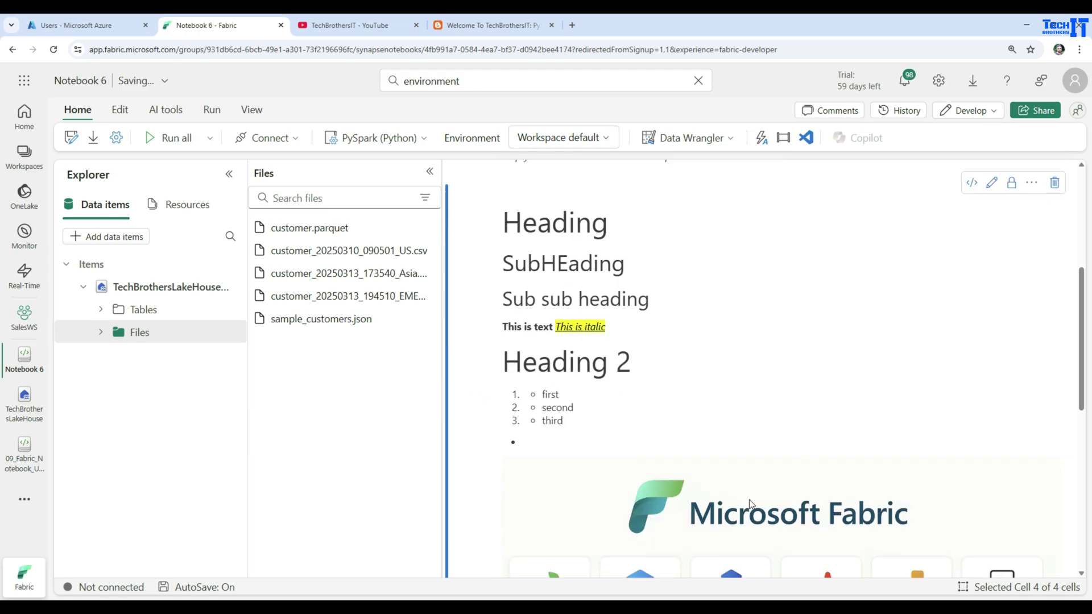
scroll(749, 504, "down", 3)
scroll(776, 501, "up", 5)
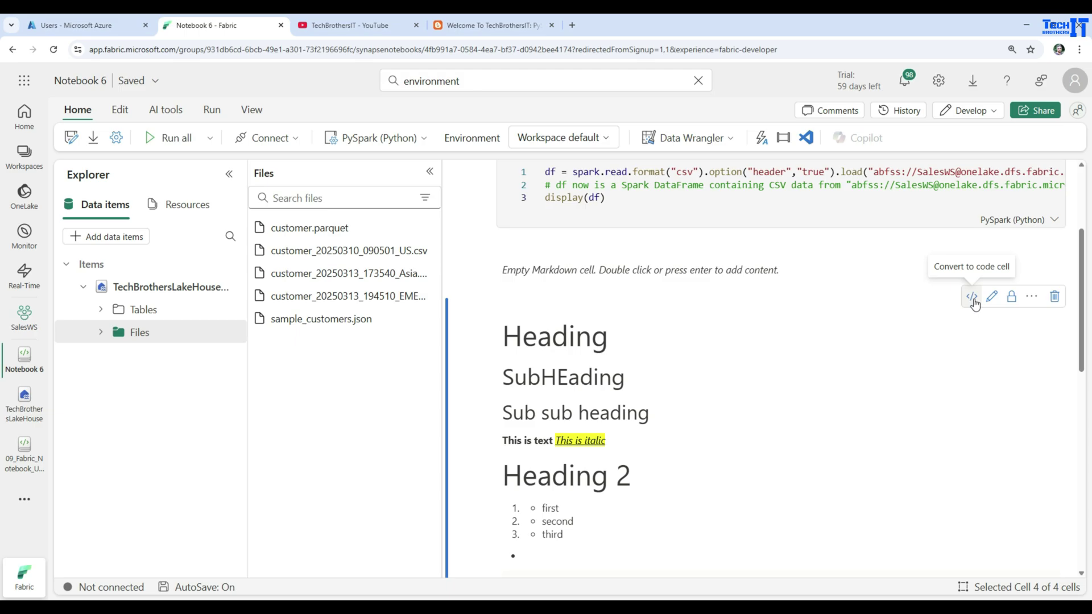
left_click(1010, 297)
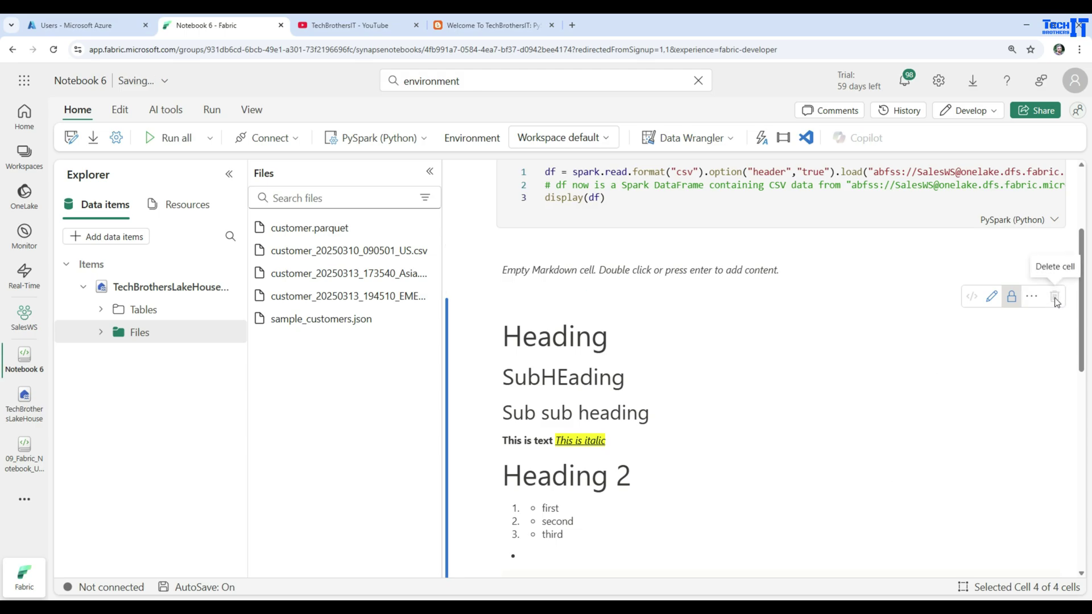
left_click(1012, 297)
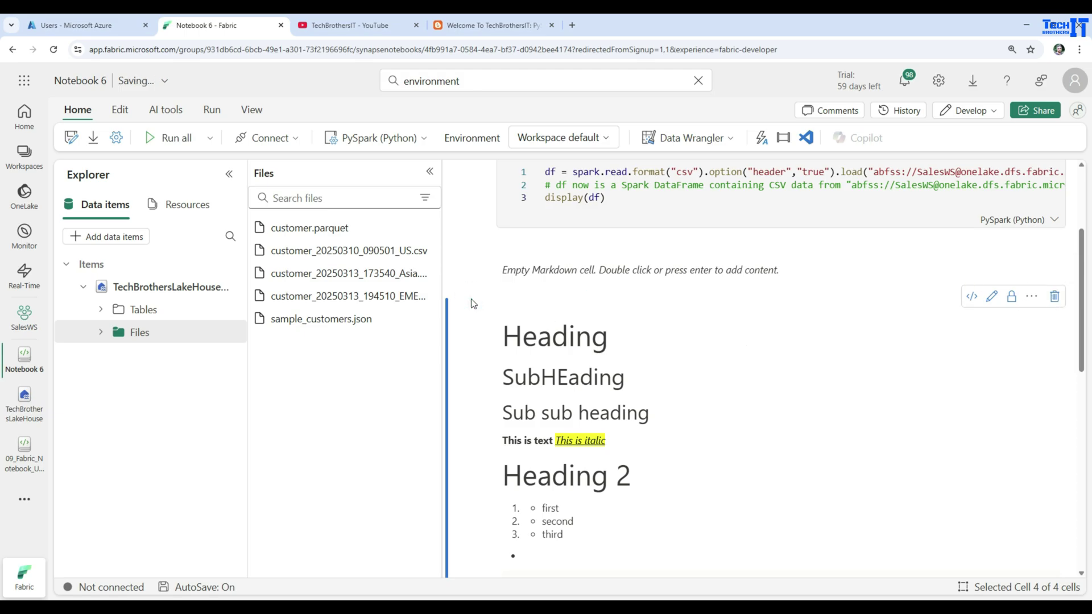
scroll(471, 303, "up", 3)
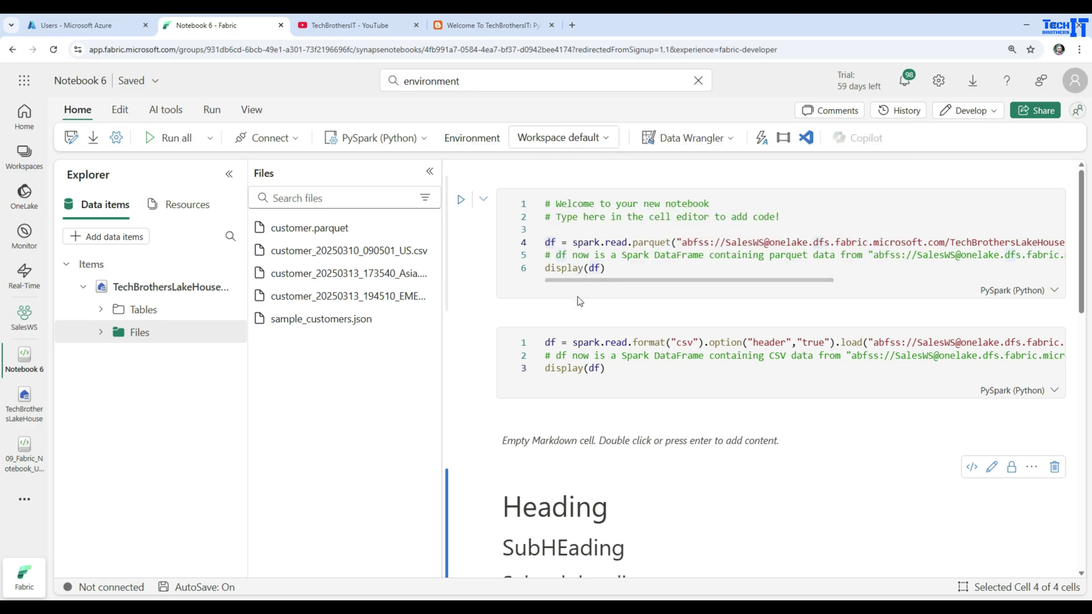
Step: Review the TechBrothersIT playlists on YouTube and the chapter lists of the PySpark tutorial series on the TechBrothersIT blog
left_click(363, 27)
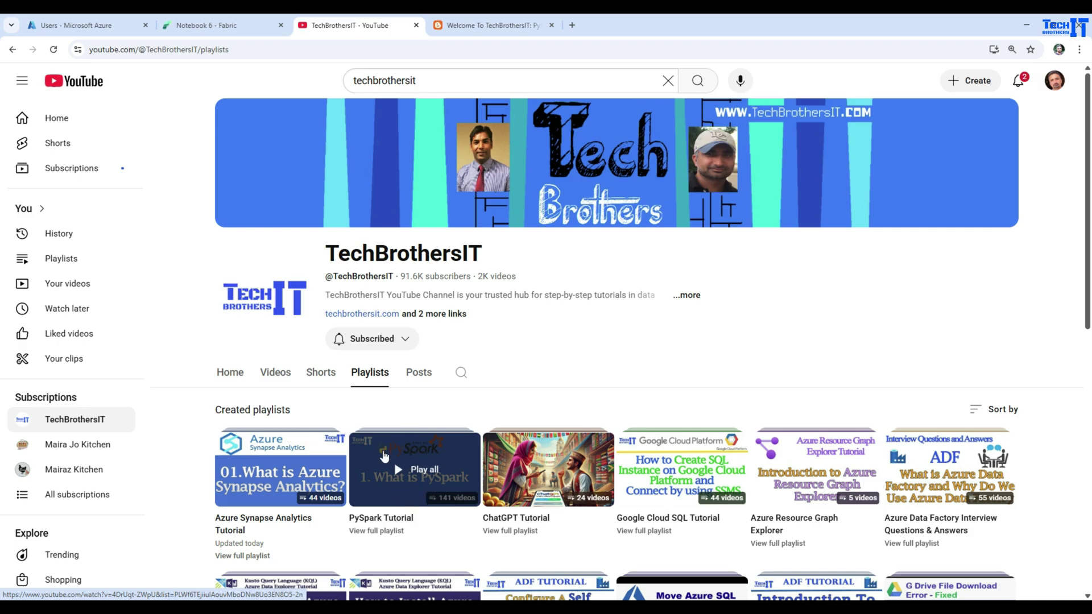
left_click(466, 26)
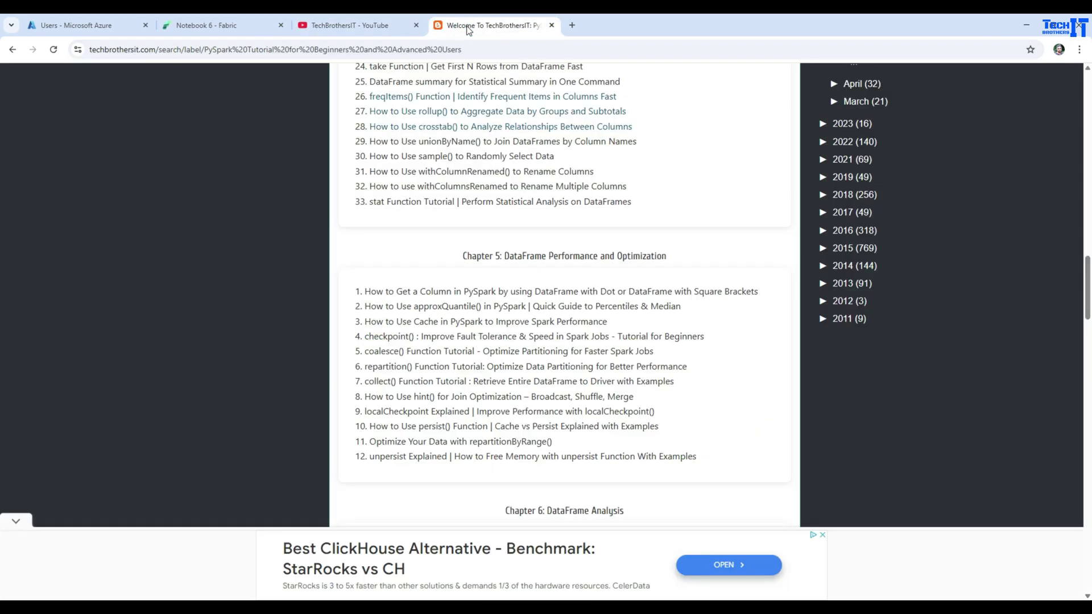
scroll(494, 224, "up", 20)
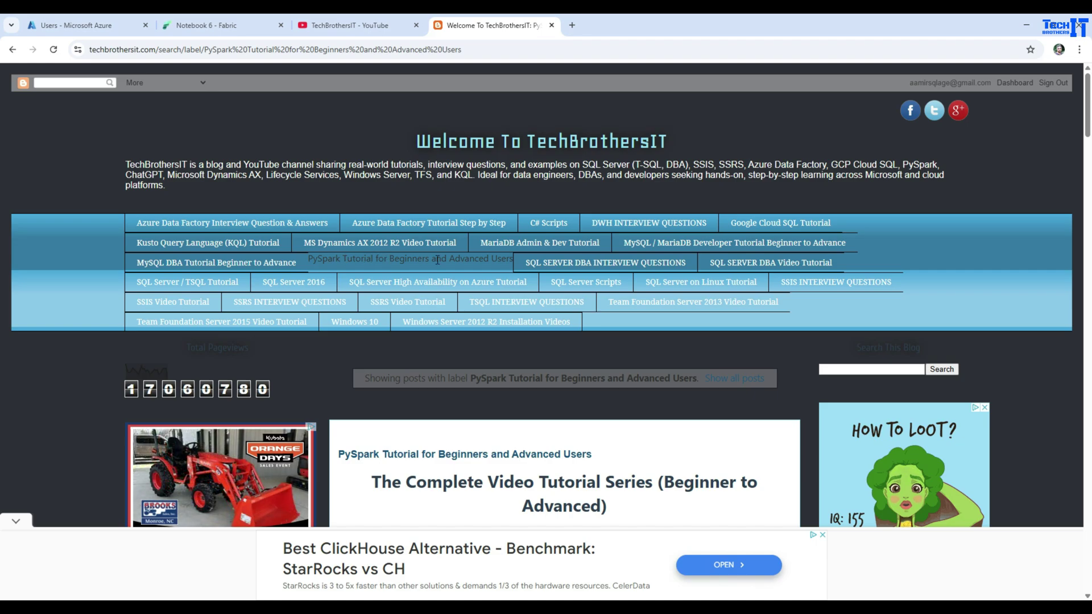
scroll(444, 259, "down", 5)
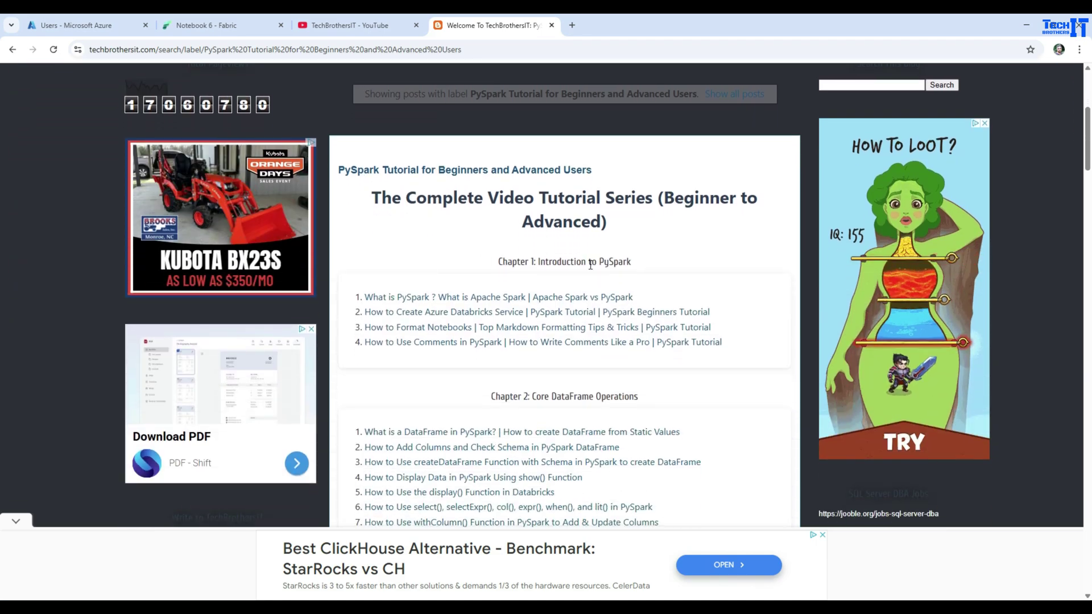
left_click_drag(660, 267, 498, 263)
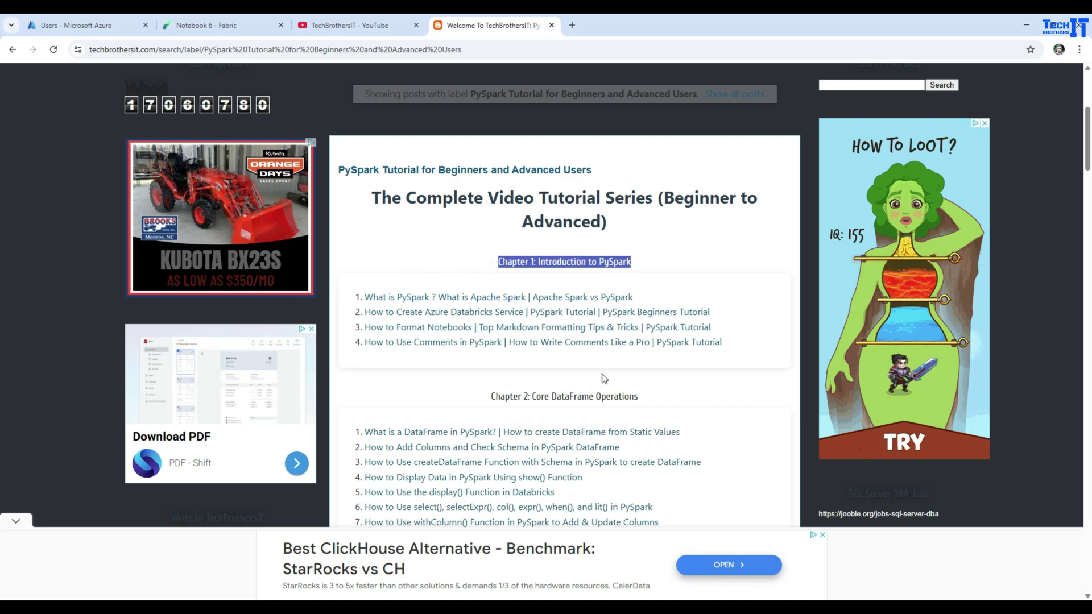
left_click(656, 397)
left_click_drag(624, 399, 484, 392)
scroll(484, 393, "down", 6)
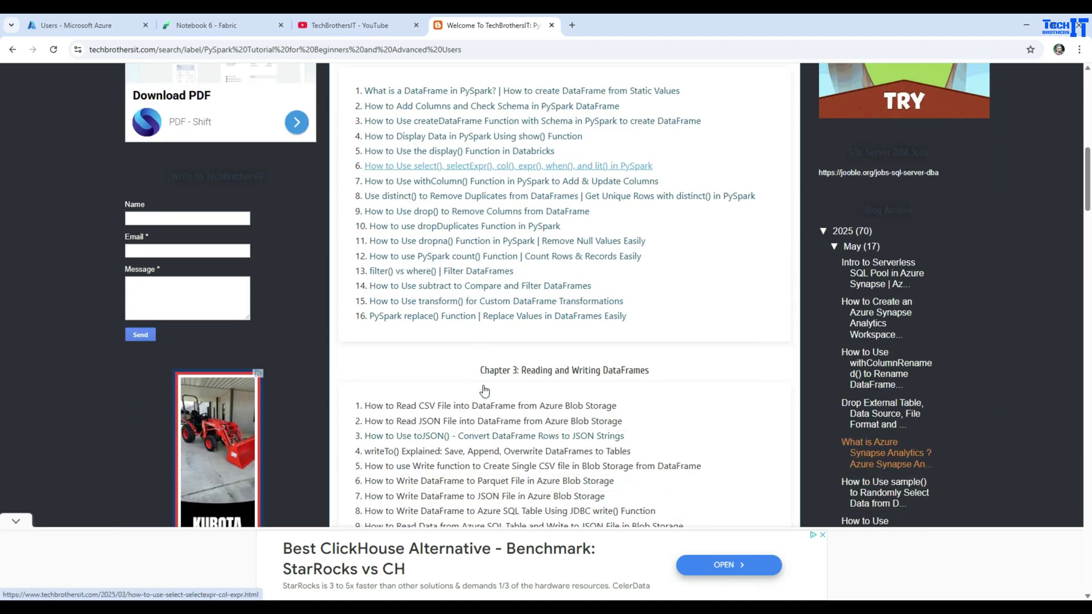
left_click_drag(682, 376, 477, 372)
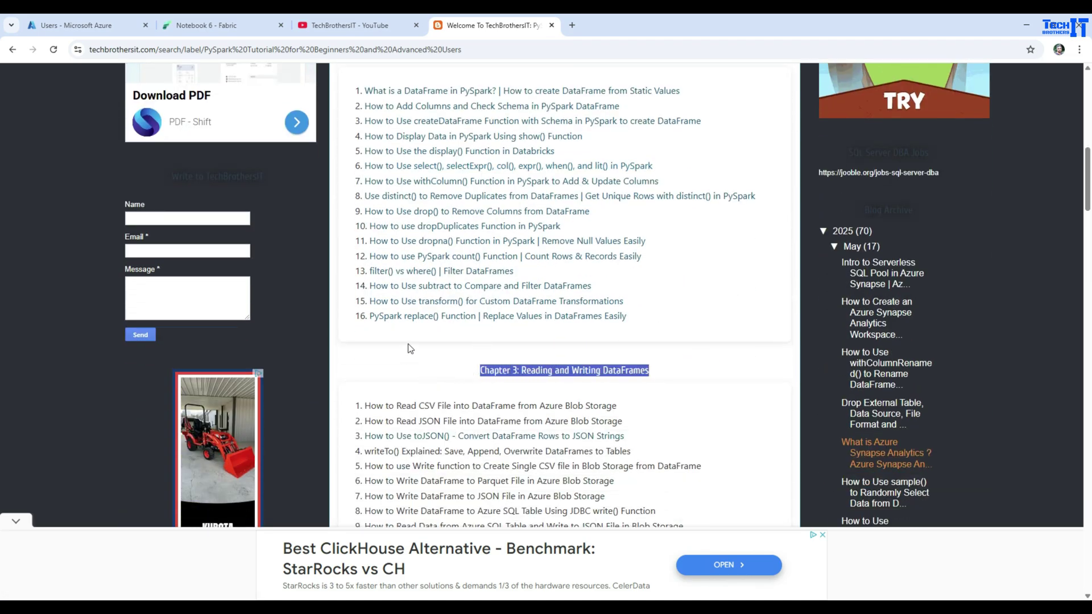
scroll(409, 348, "down", 6)
scroll(418, 348, "down", 2)
scroll(490, 413, "down", 3)
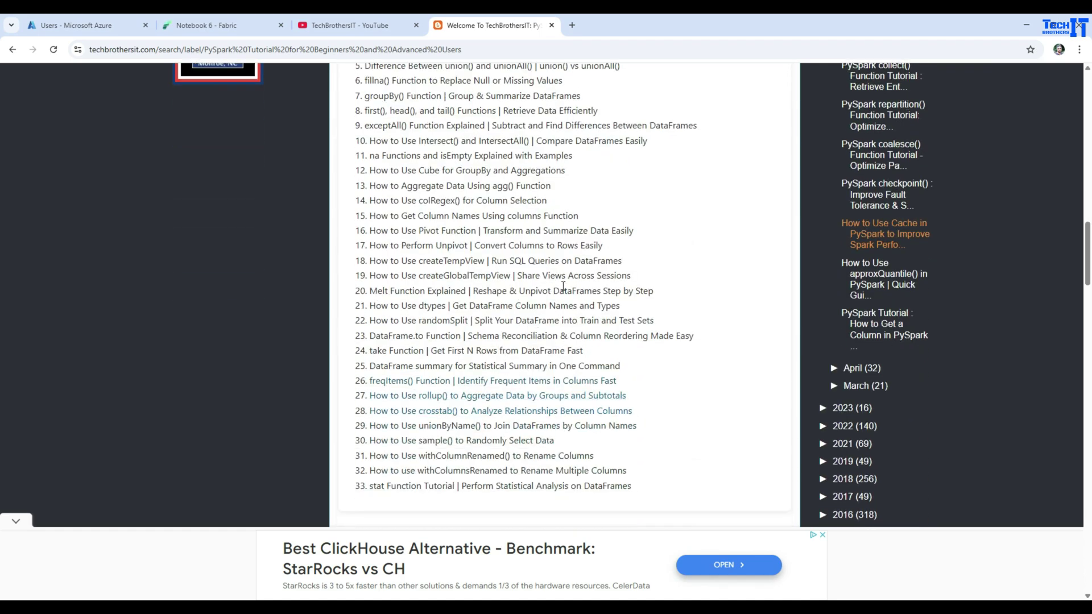
scroll(563, 287, "up", 20)
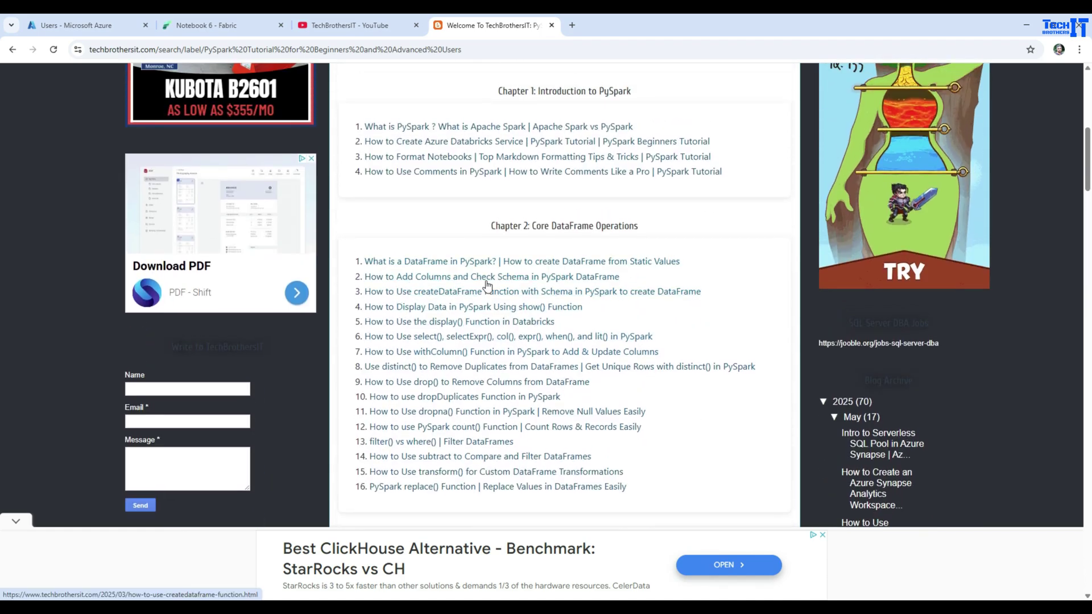
Step: Open the blog post on what a DataFrame in PySpark is and examine its example code, output and video
left_click(486, 263)
scroll(537, 317, "down", 3)
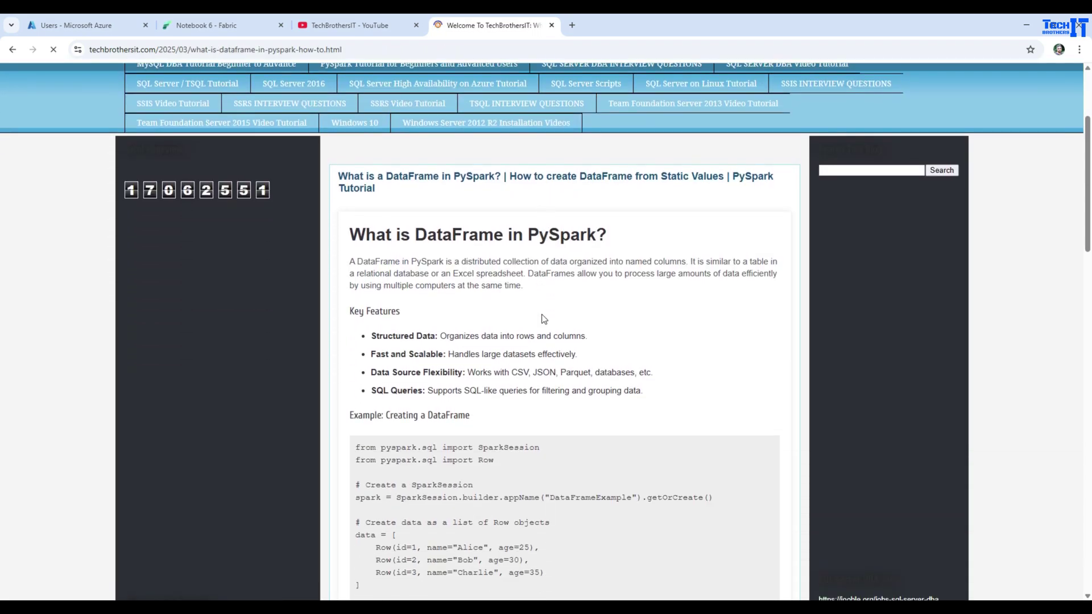
scroll(465, 318, "down", 3)
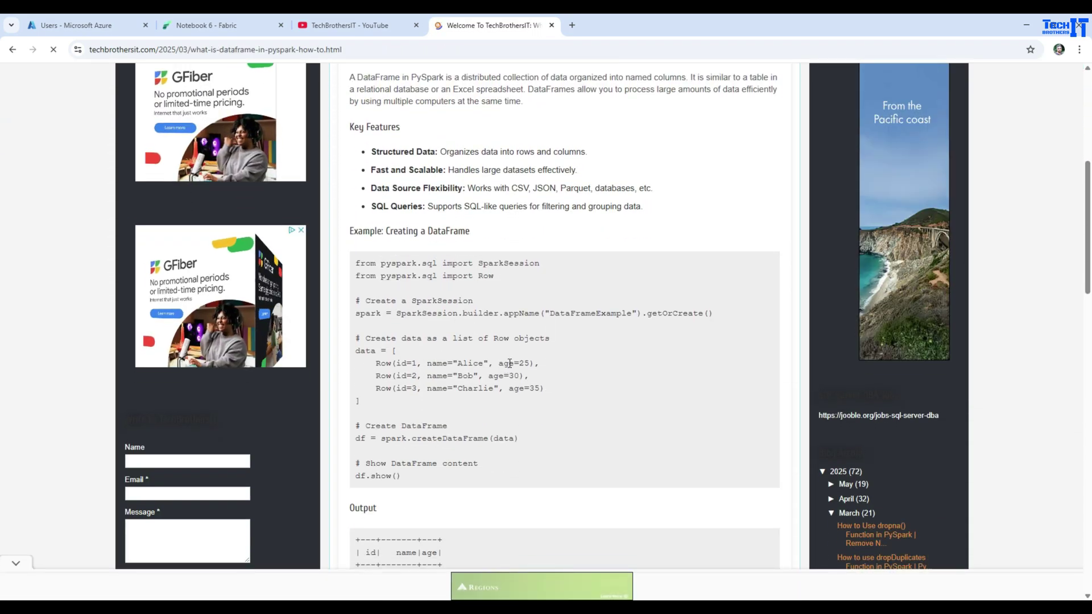
scroll(488, 358, "down", 3)
scroll(501, 341, "down", 5)
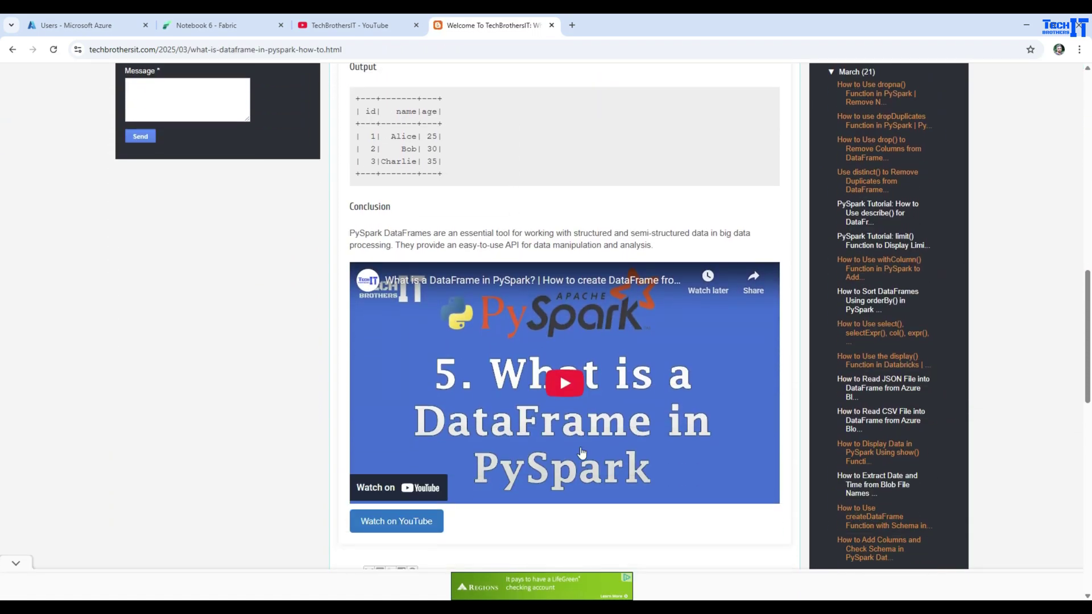
scroll(582, 452, "up", 7)
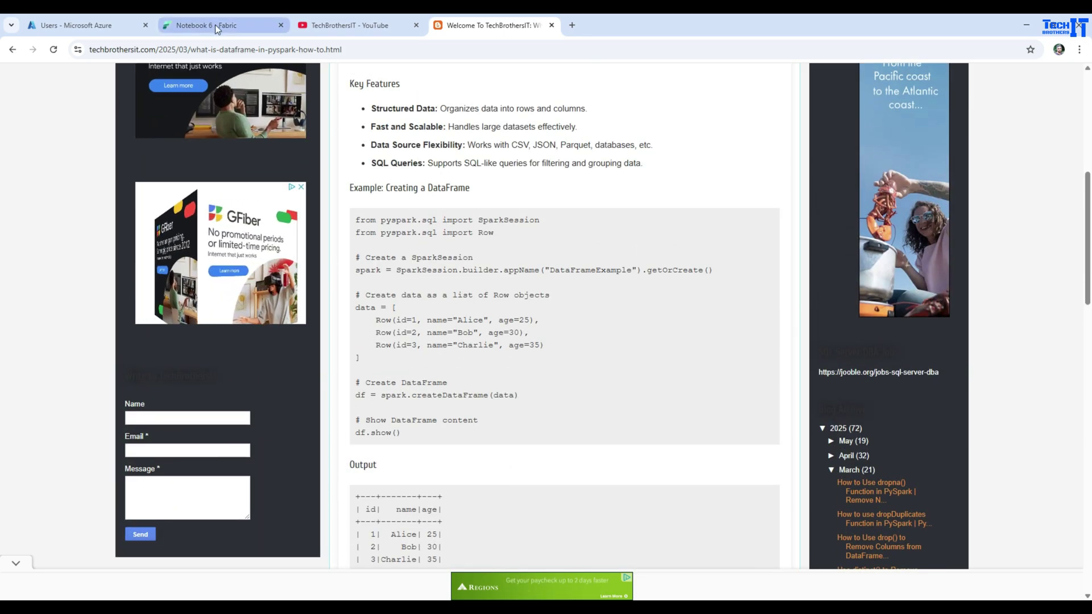
Step: Switch back to Microsoft Fabric and open the notebook 09_Fabric_Notebook_UI_Tour_Full
left_click(215, 25)
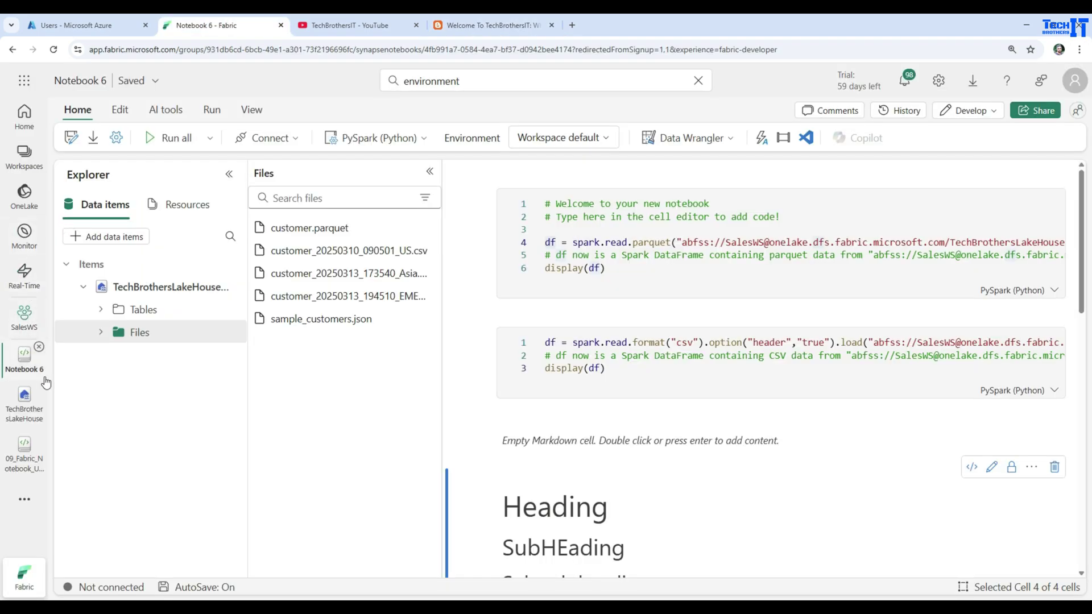
left_click(23, 455)
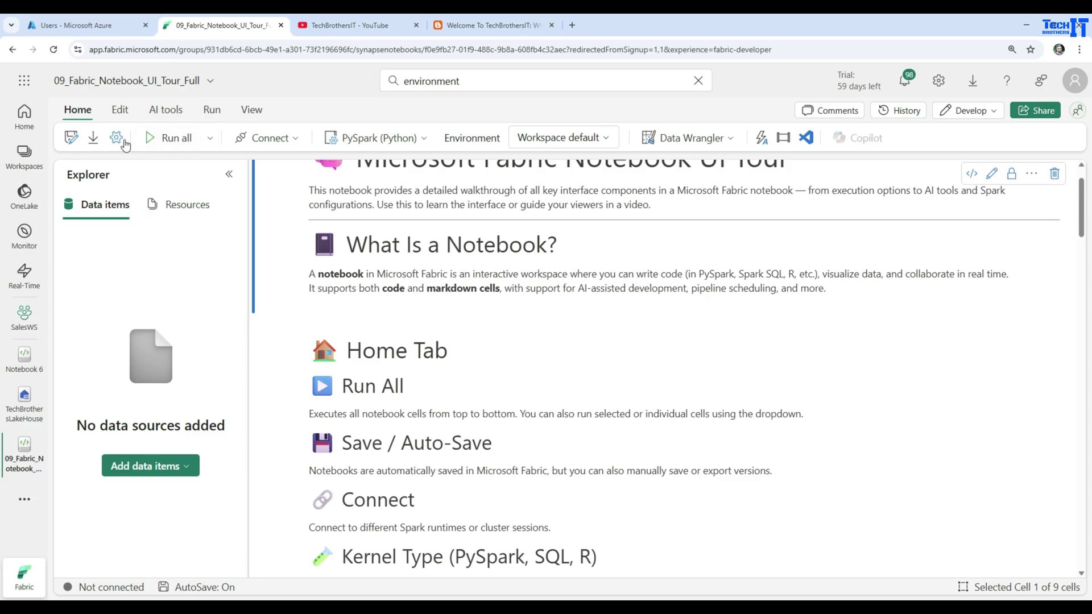
Step: Examine the name and location options for saving the notebook as a new copy, and the available download formats
left_click(71, 138)
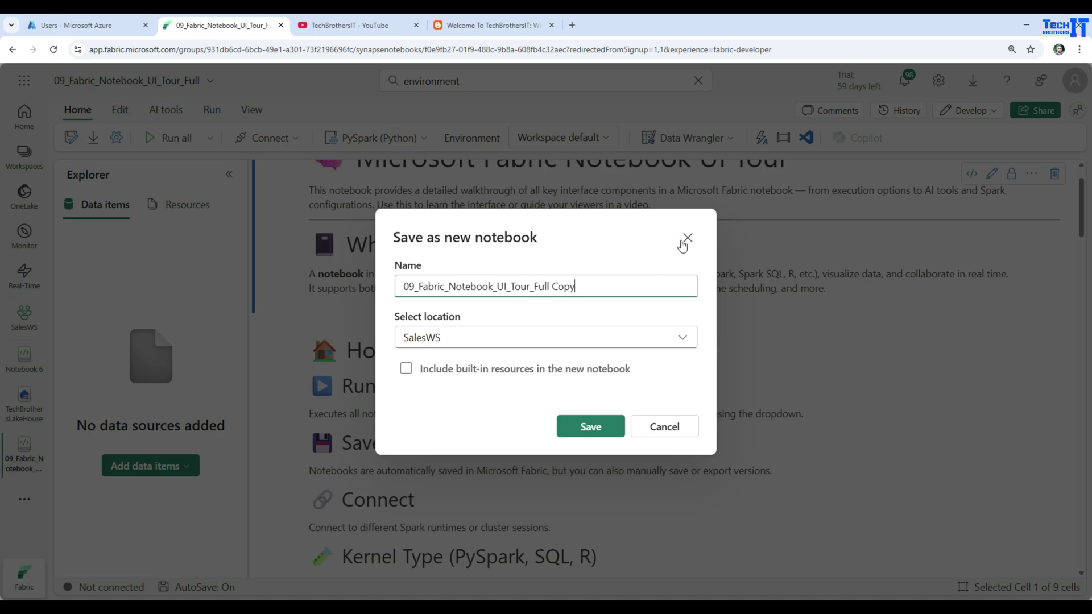
left_click(454, 339)
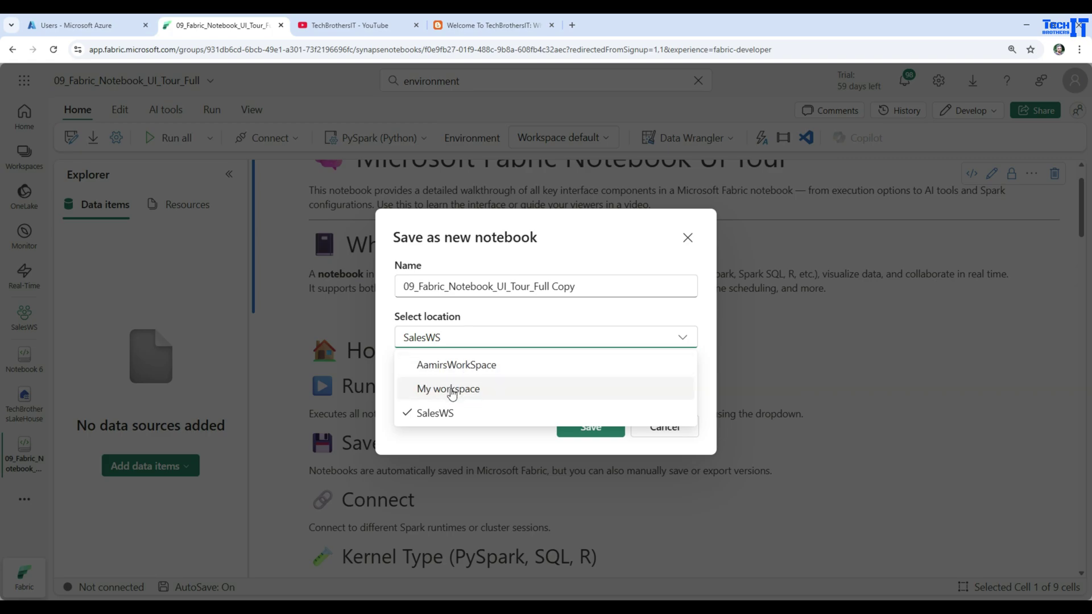
left_click(586, 286)
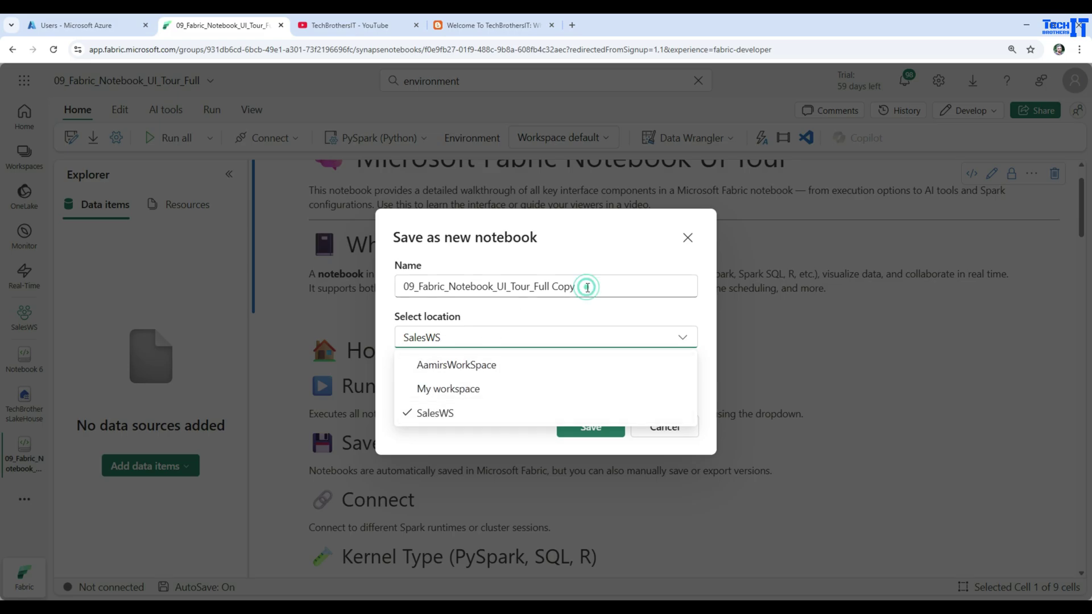
left_click(688, 240)
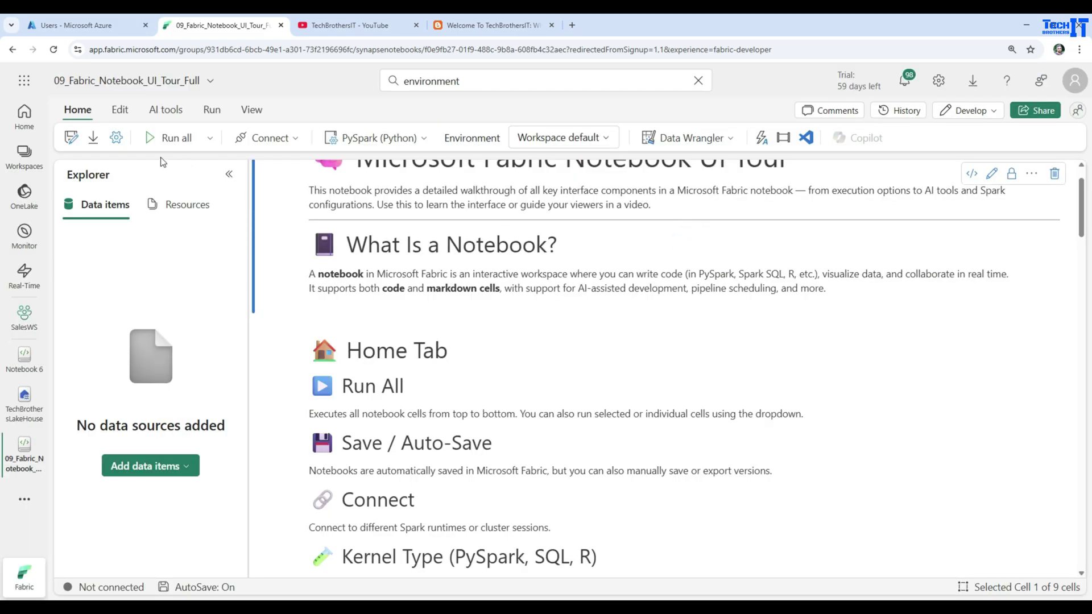
left_click(93, 139)
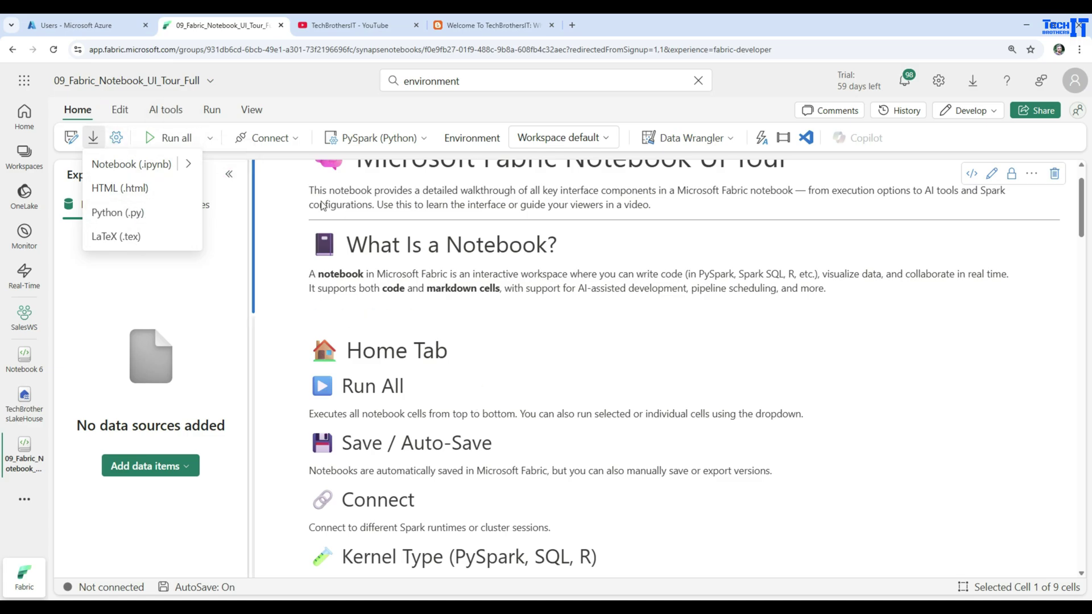
left_click(356, 113)
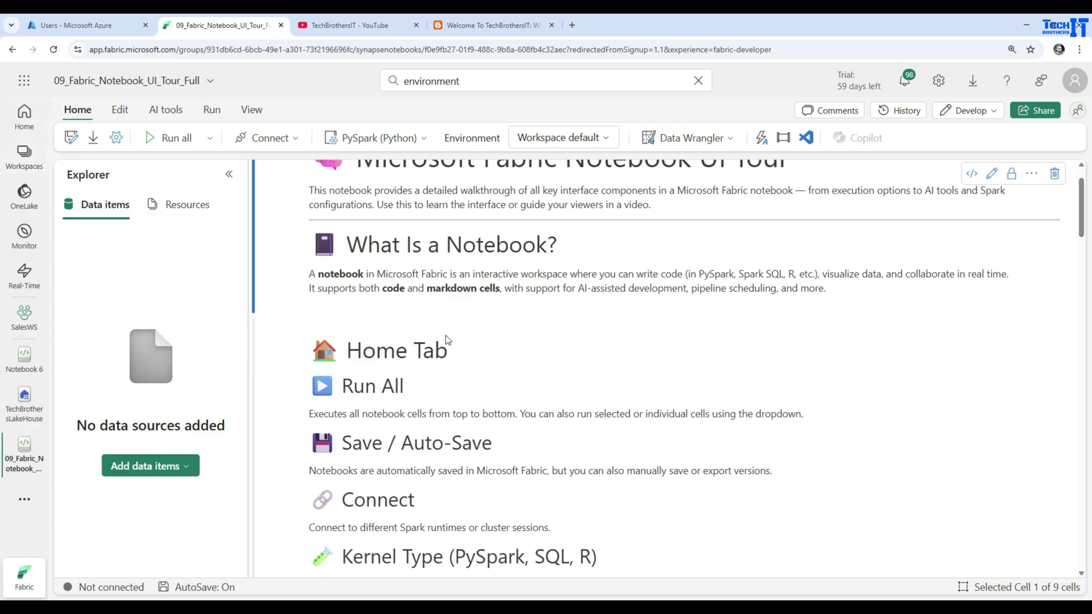
Step: Open the notebook's settings and review its name, description, owner and creation details
left_click(117, 141)
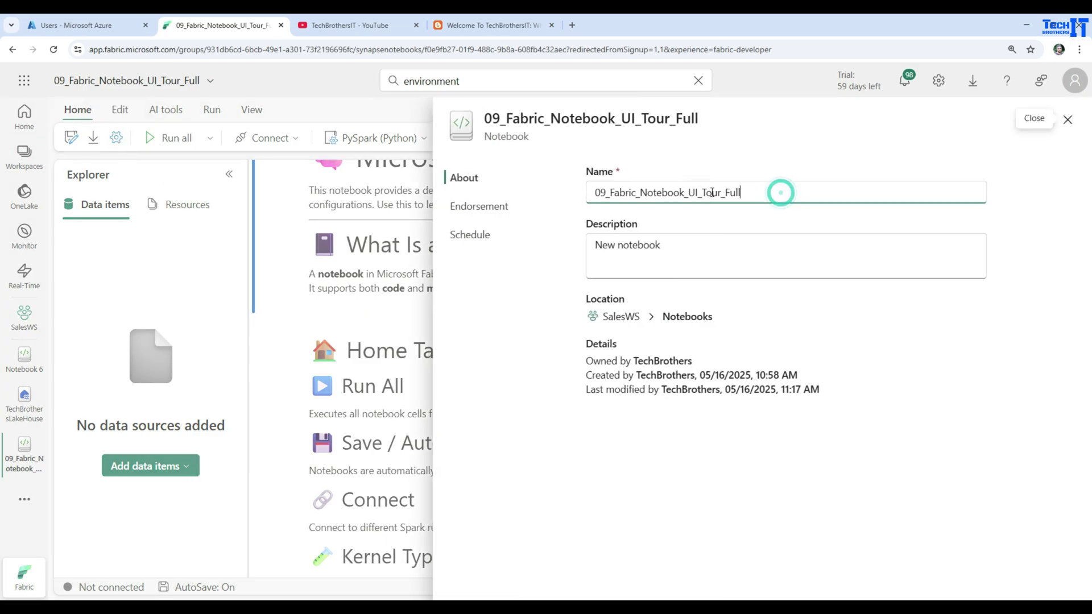
left_click_drag(780, 190, 570, 195)
left_click_drag(680, 246, 581, 246)
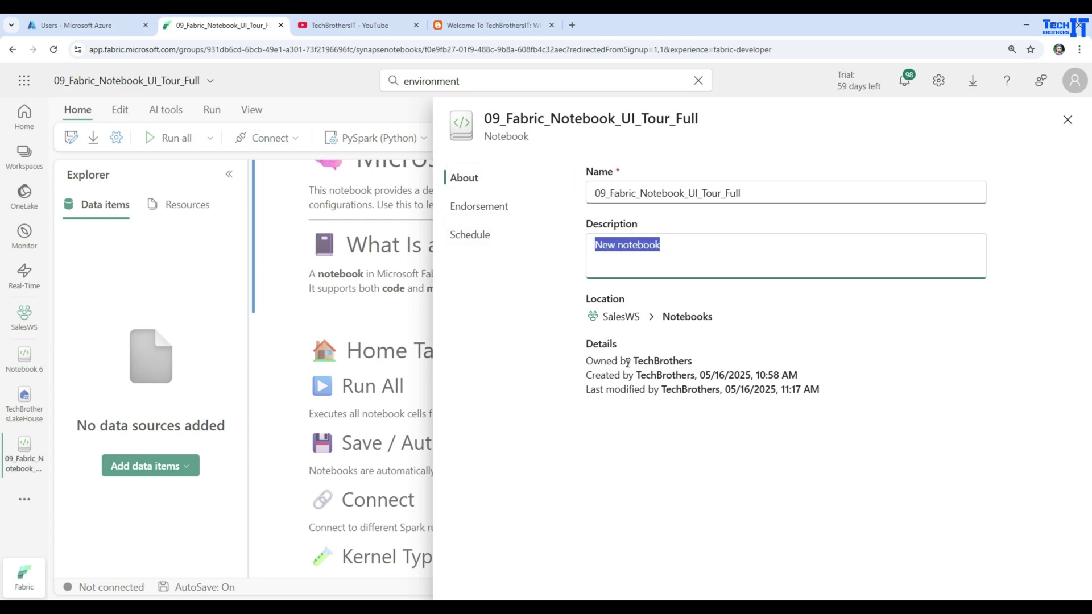
left_click_drag(710, 367, 578, 370)
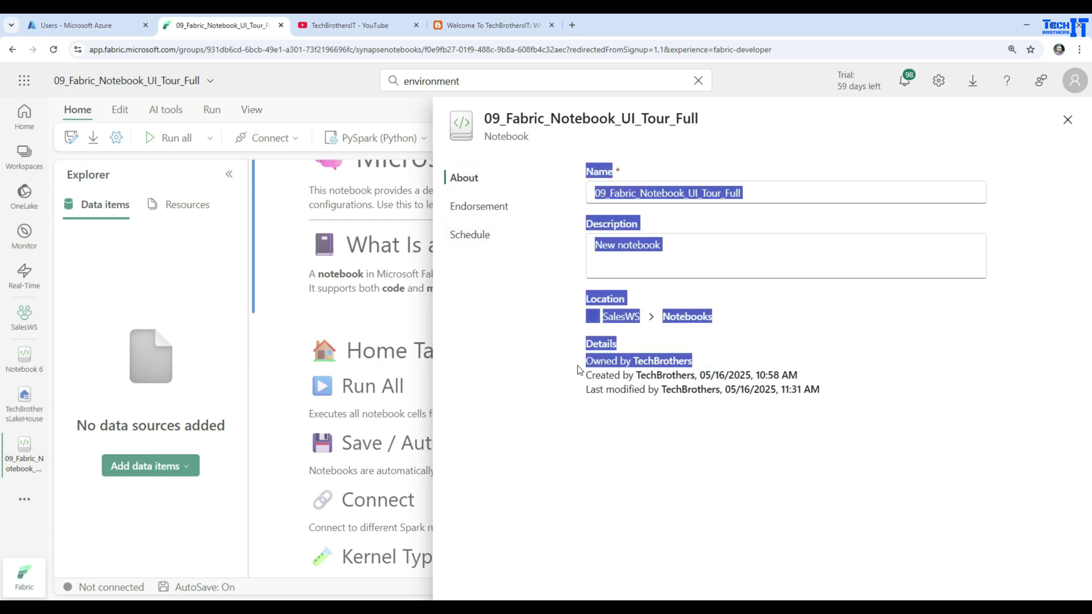
left_click(690, 378)
left_click_drag(831, 377, 626, 387)
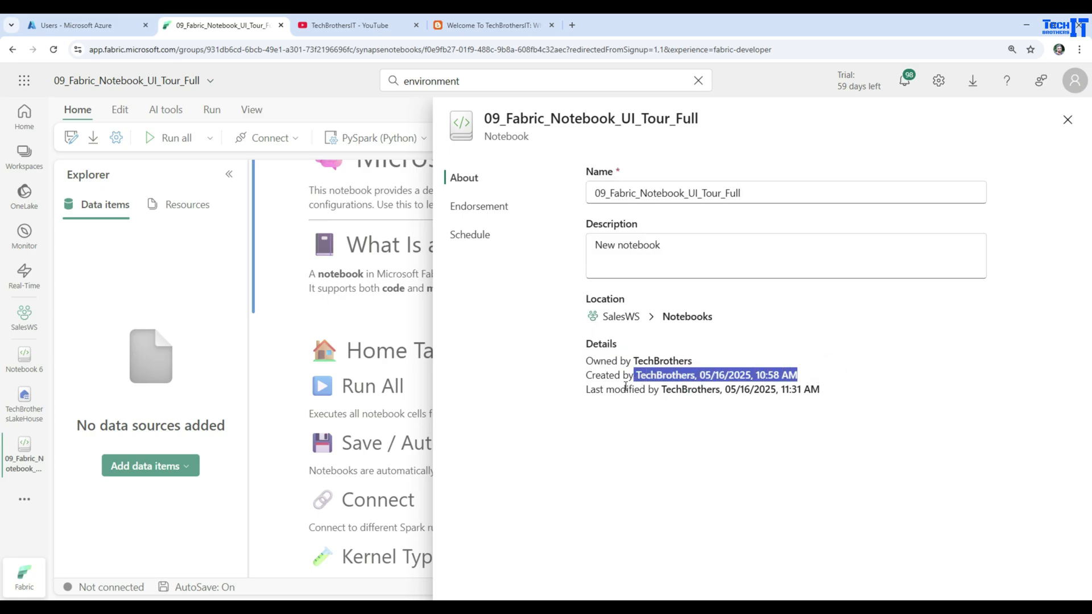
Step: Review the notebook's last-modified details and its endorsement options, trying Promoted before returning to None
left_click_drag(833, 391, 647, 389)
left_click(489, 206)
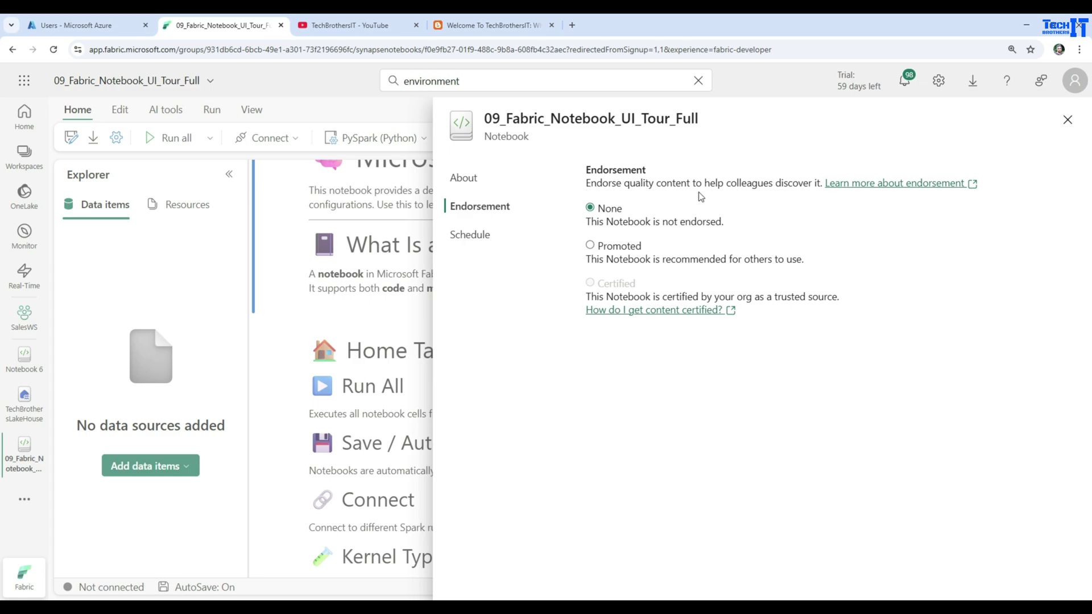
left_click(590, 245)
left_click(590, 207)
Step: Turn on the scheduled run to examine the notebook's scheduling options, and close the settings without applying
left_click(475, 236)
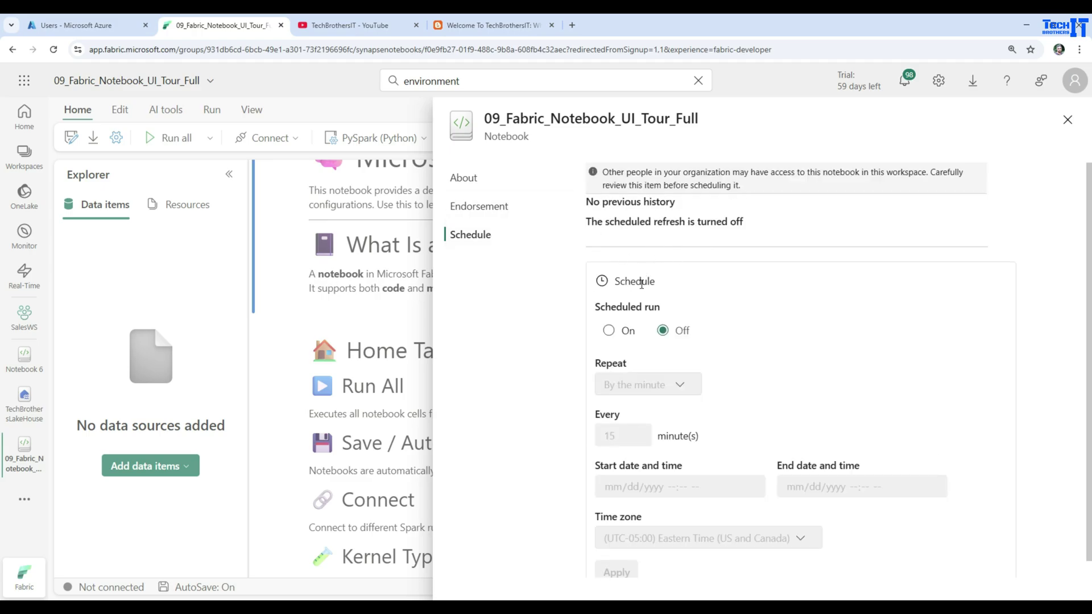
left_click(609, 331)
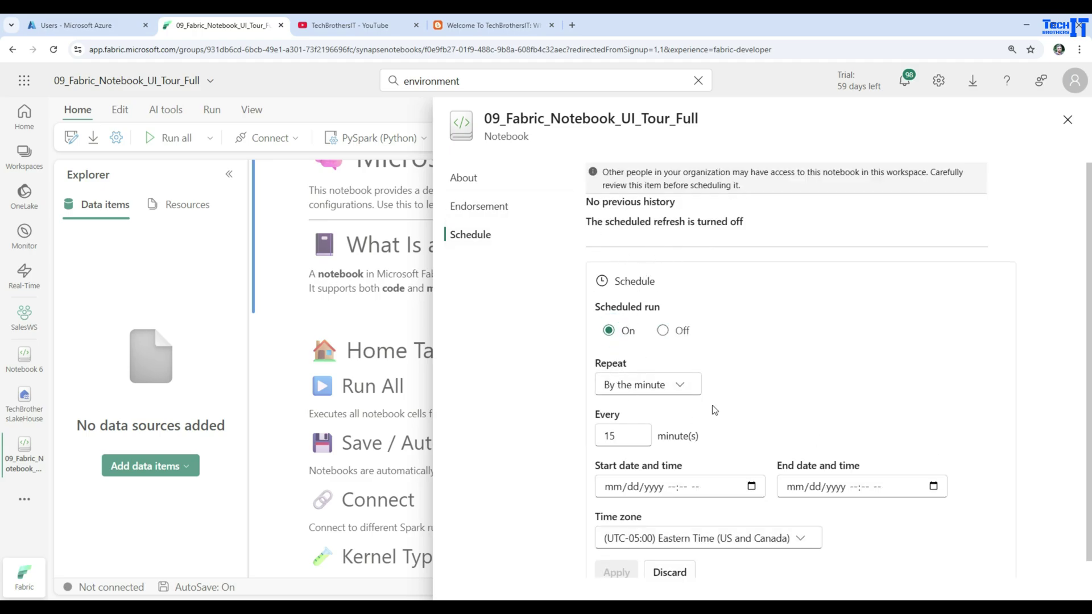
left_click(1067, 120)
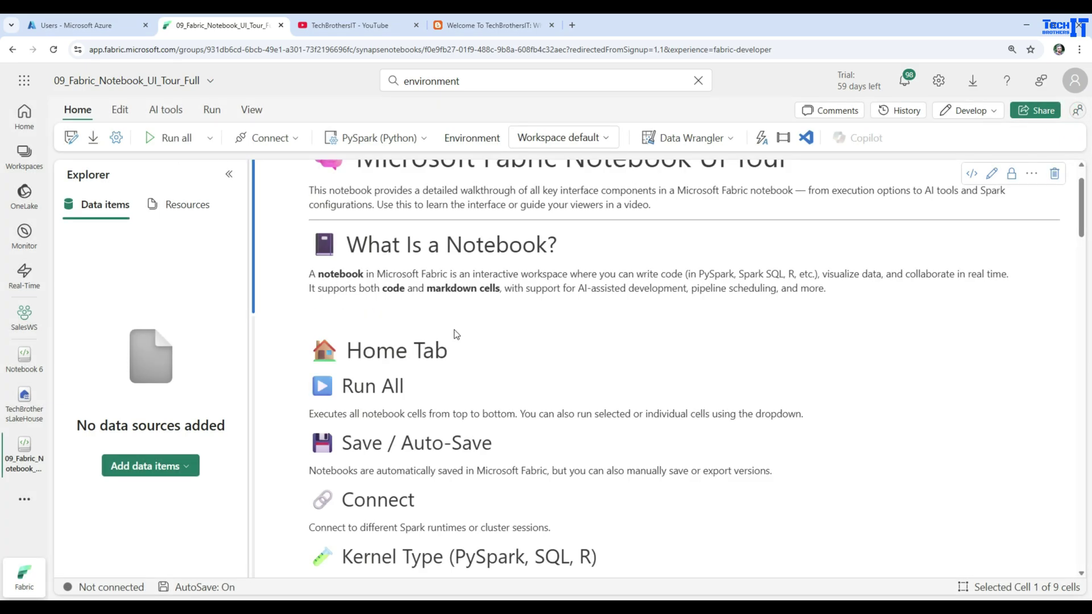
Step: Open Notebook 6 and run all of its cells
scroll(398, 341, "up", 1)
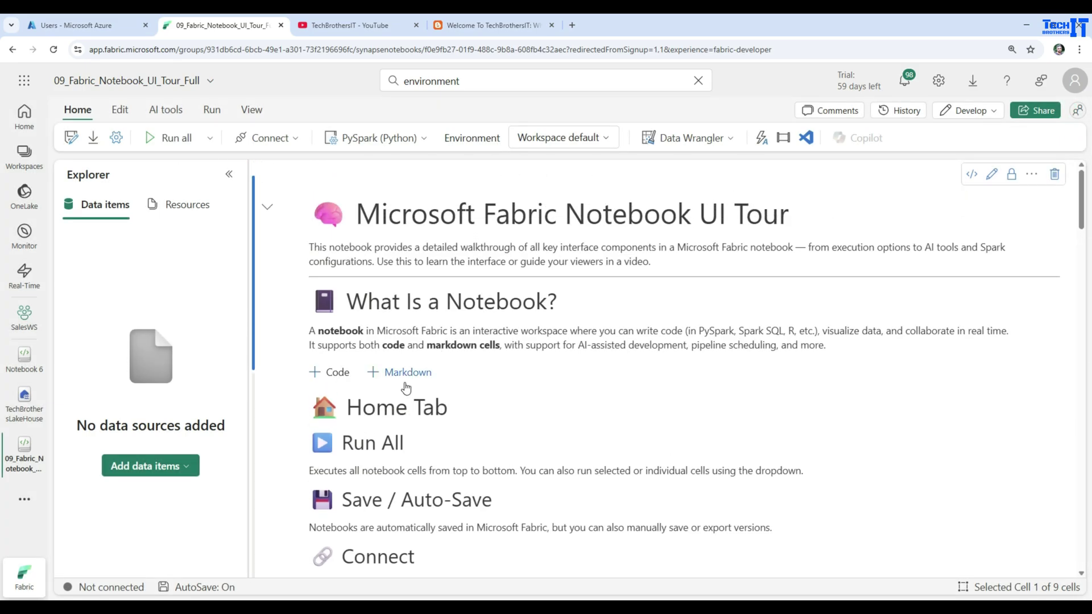
scroll(404, 383, "down", 1)
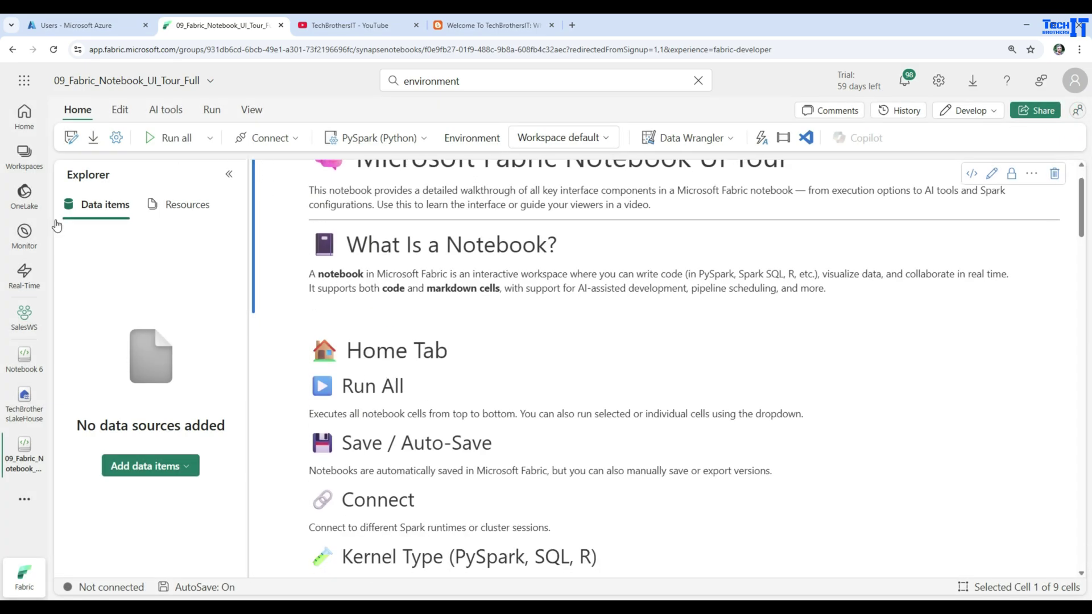
left_click(25, 364)
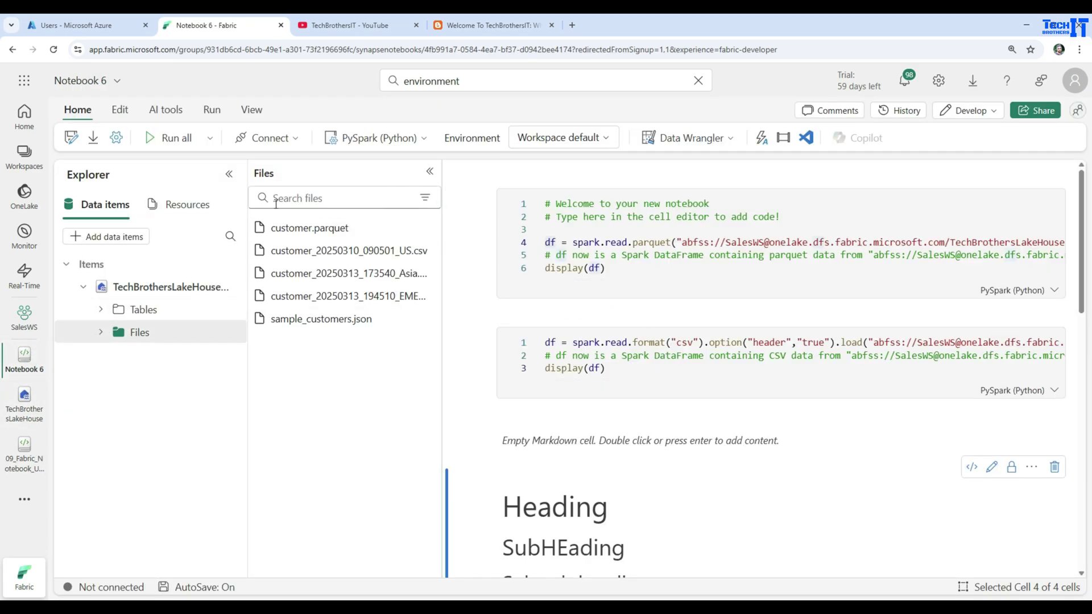
left_click(166, 139)
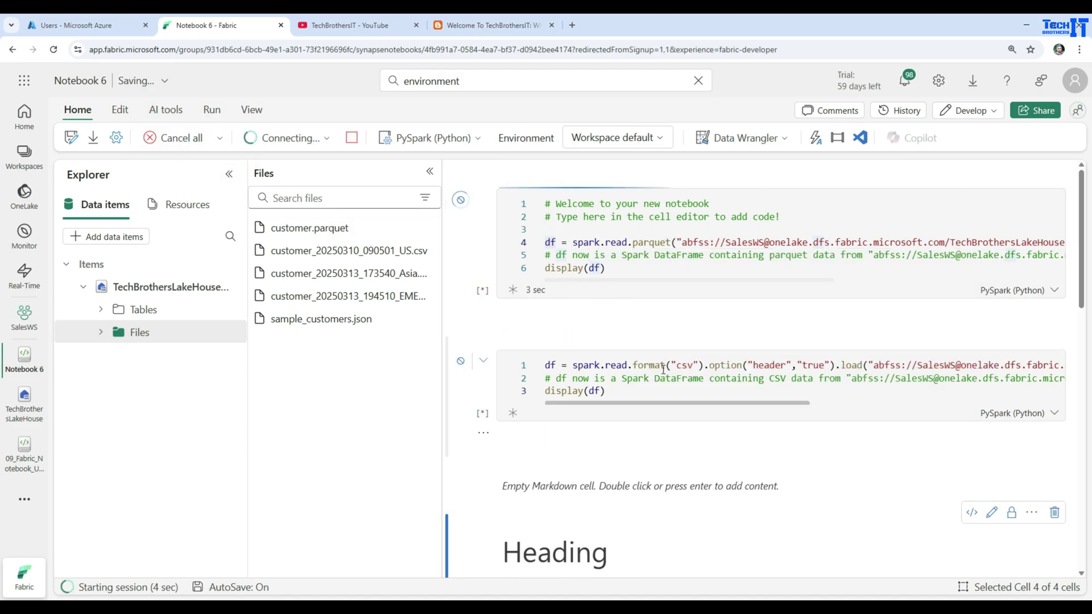
scroll(695, 495, "down", 4)
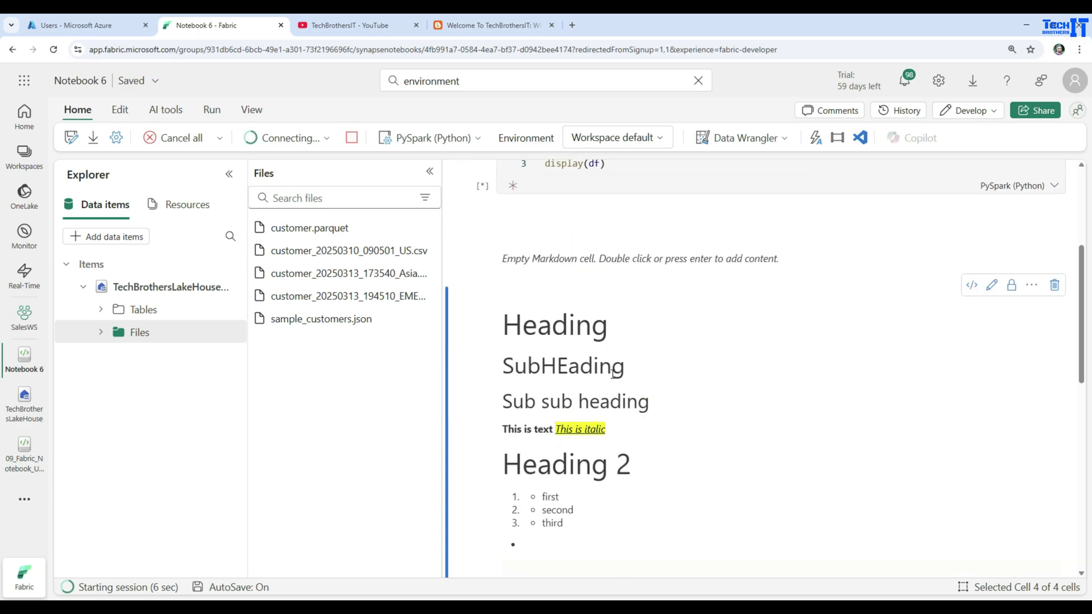
scroll(654, 452, "down", 4)
scroll(659, 453, "up", 8)
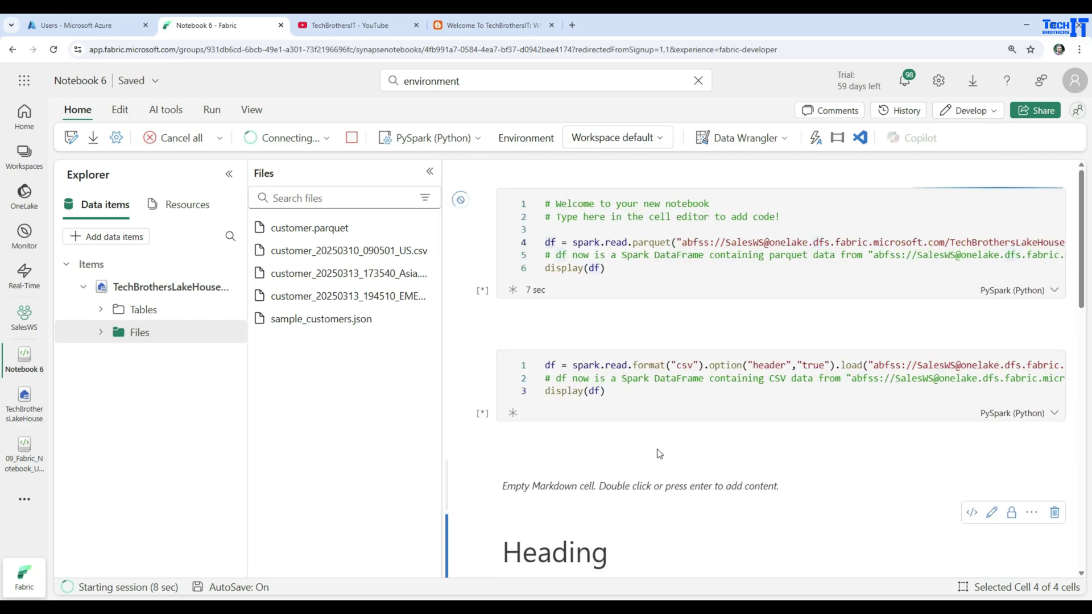
scroll(658, 453, "down", 4)
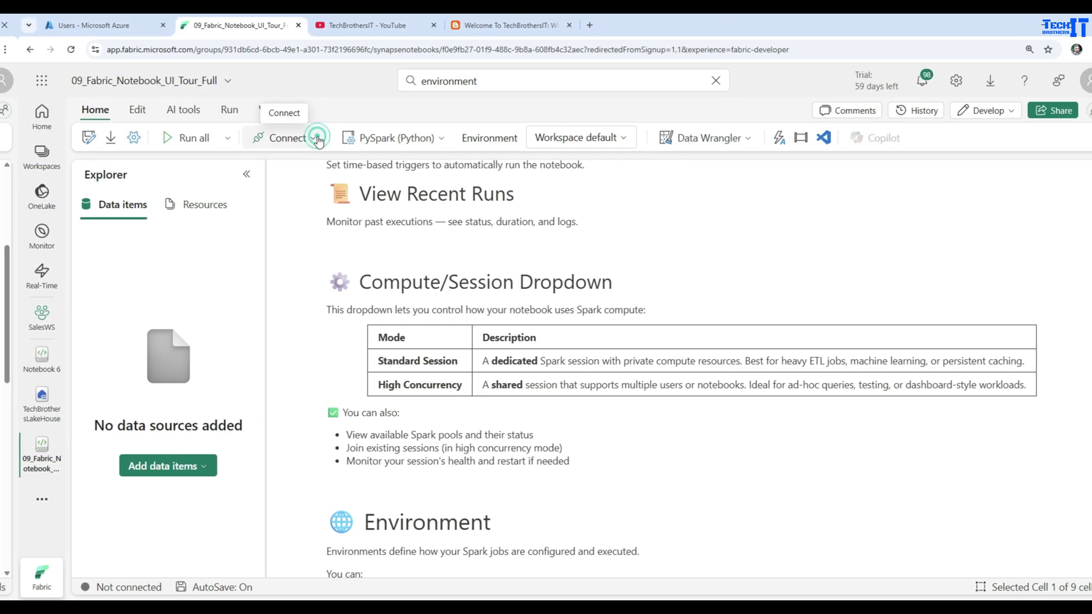
Step: Examine the session connection options in 09_Fabric_Notebook_UI_Tour_Full and return to Notebook 6 to check the run's progress
left_click(317, 138)
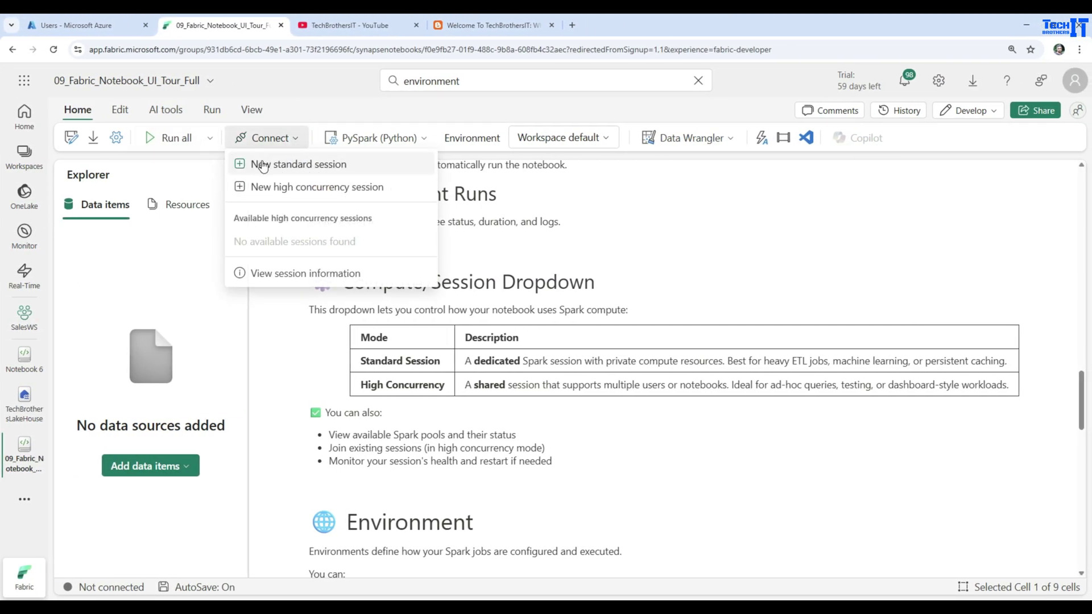
left_click(710, 274)
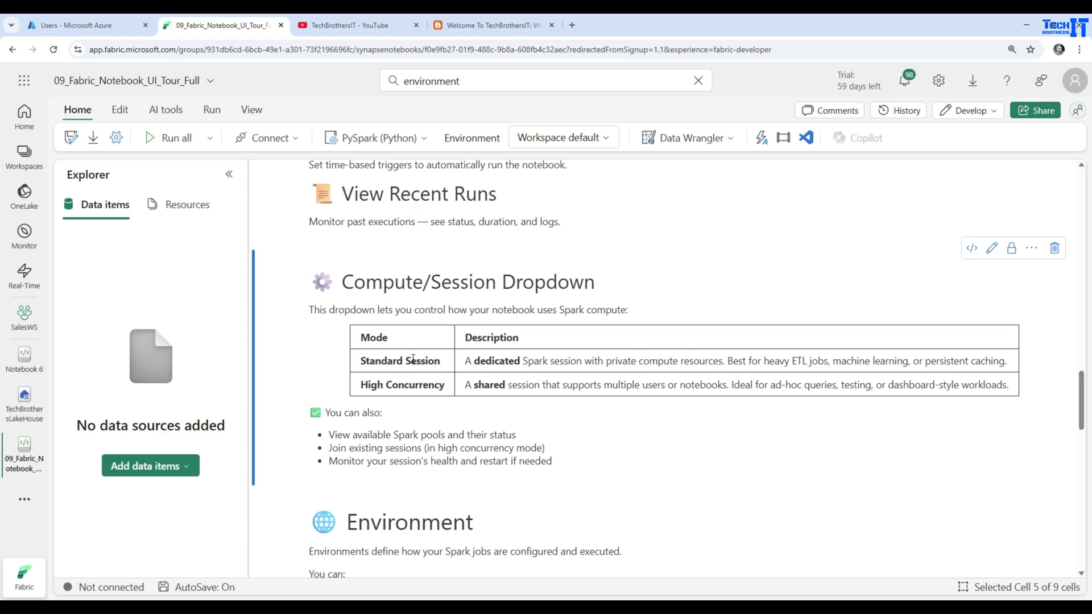
left_click(28, 361)
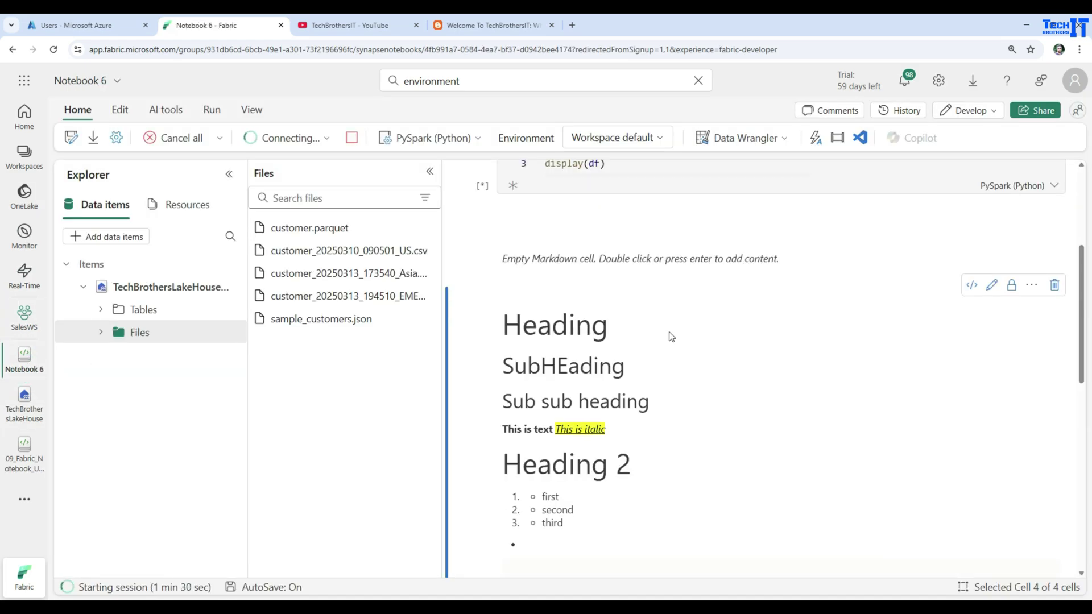
scroll(671, 337, "up", 4)
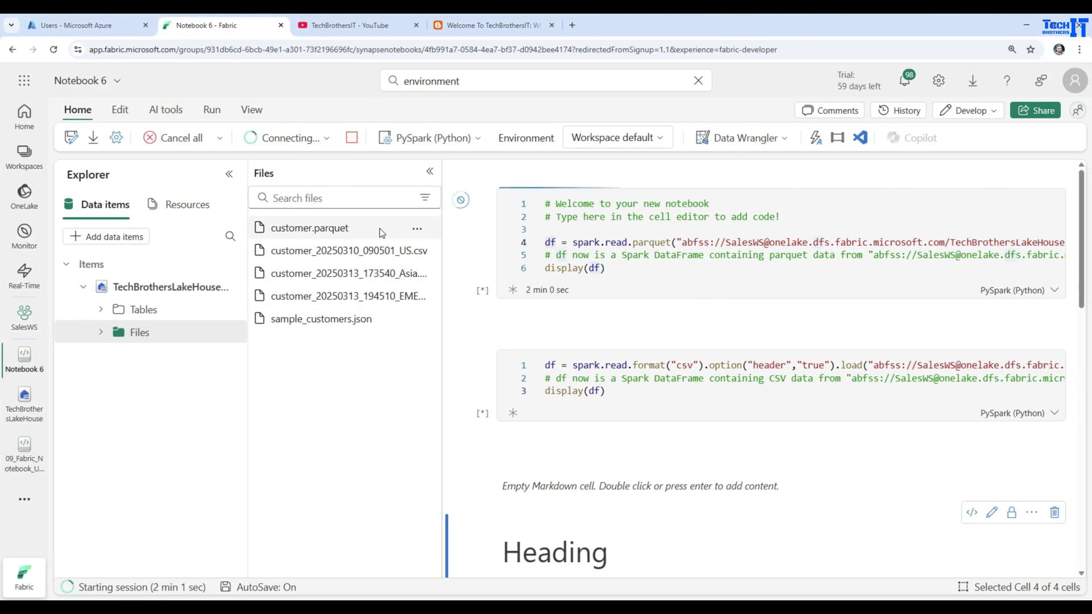
Step: Reopen 09_Fabric_Notebook_UI_Tour_Full and examine the language options available for the notebook
left_click(34, 449)
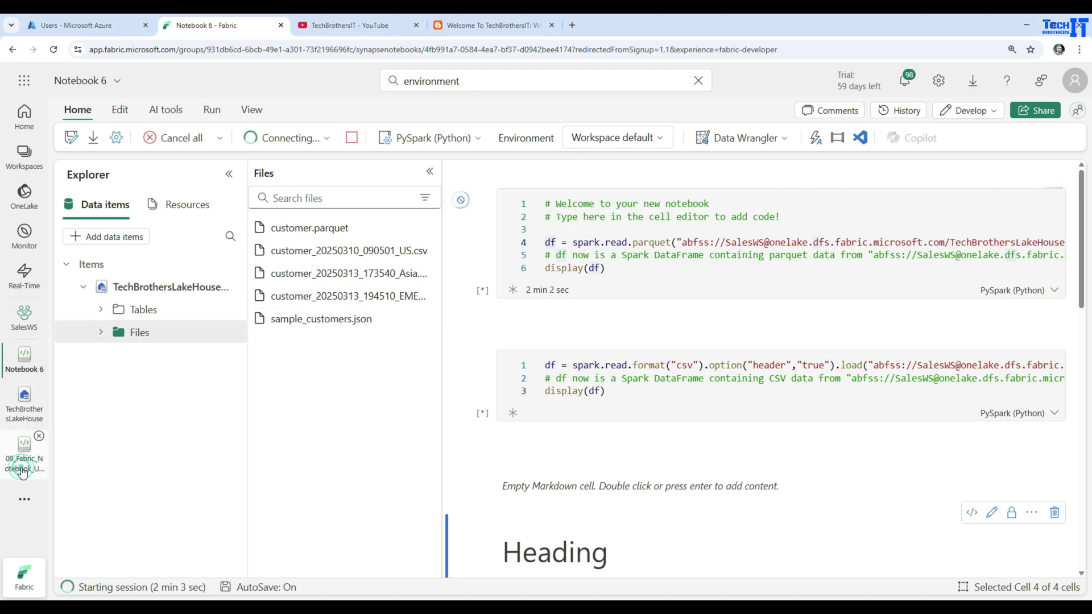
scroll(476, 318, "up", 15)
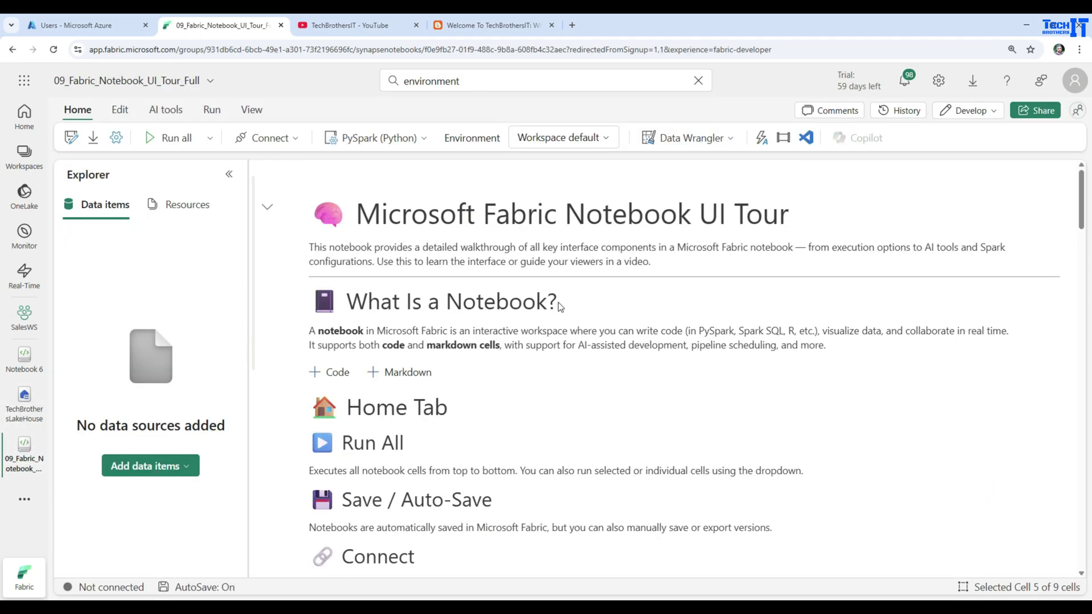
scroll(558, 304, "down", 5)
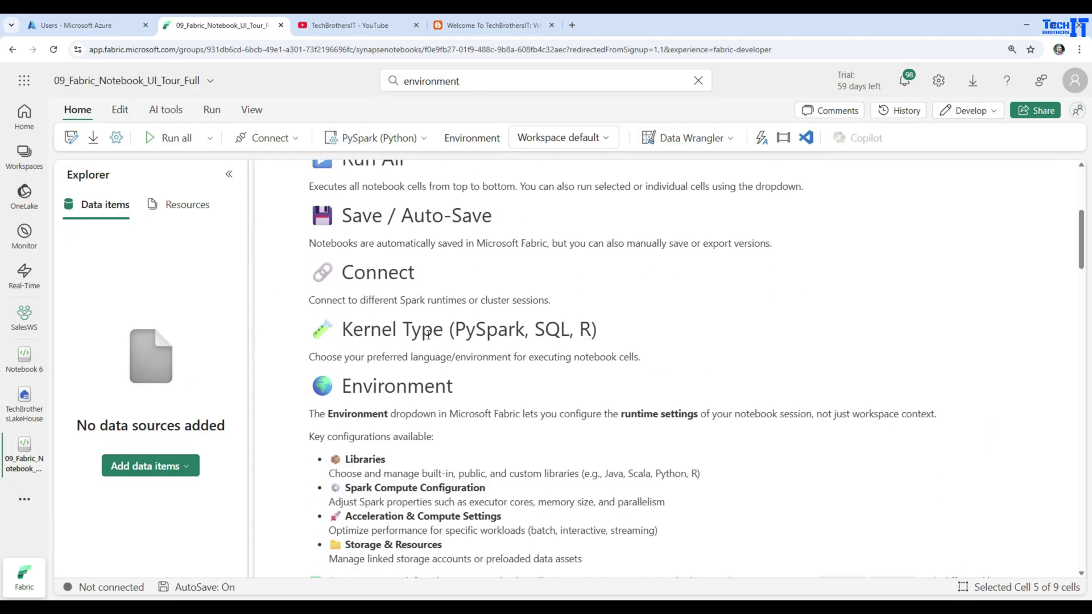
left_click(421, 140)
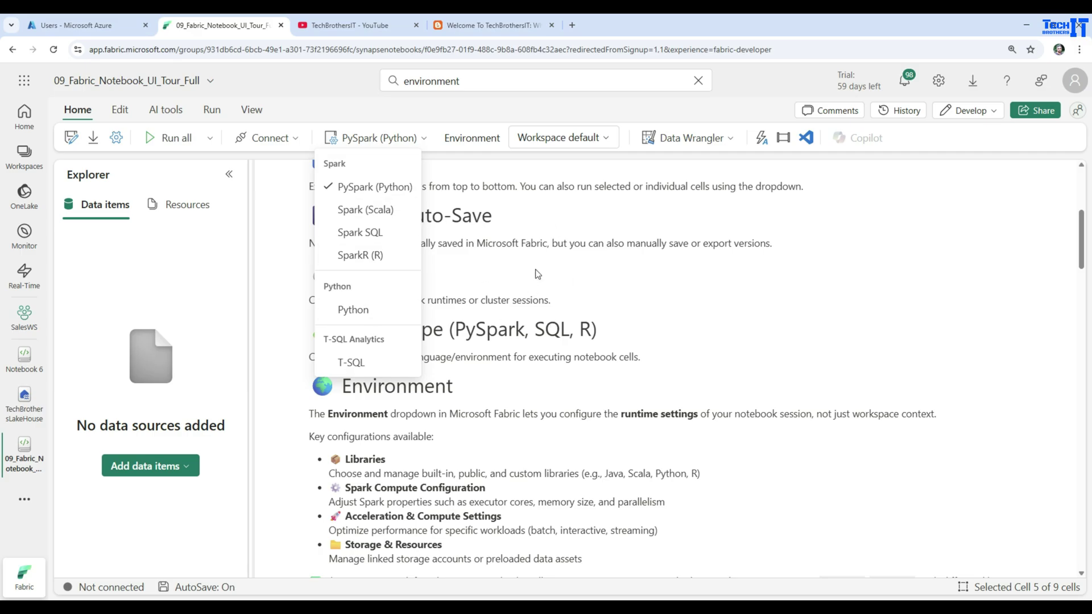
left_click(401, 136)
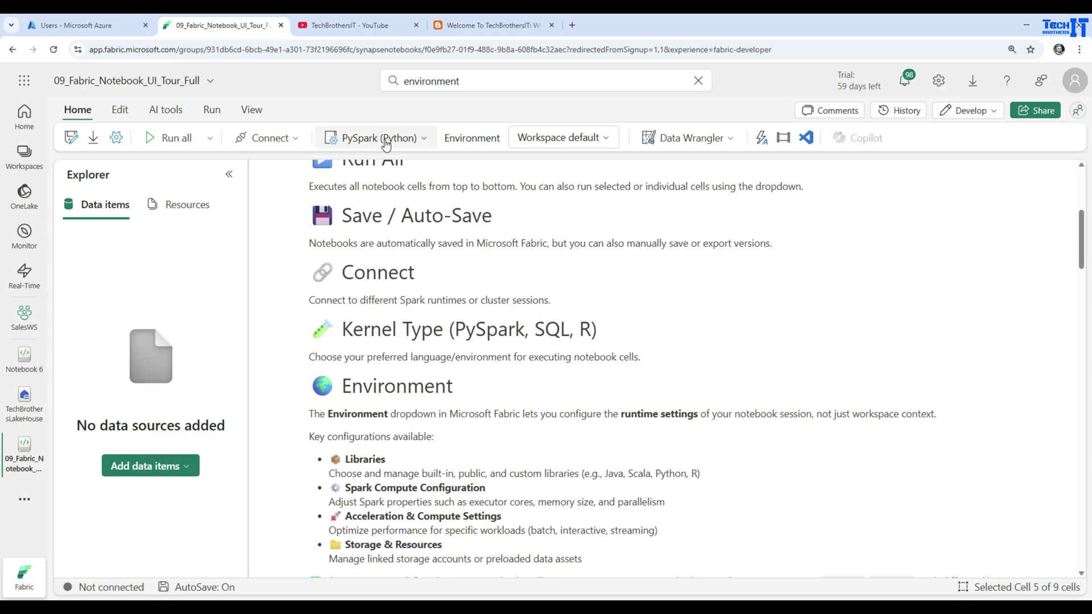
Step: Return to Notebook 6 and look through the Markdown cell's rendered content and source while the code cells run
left_click(24, 358)
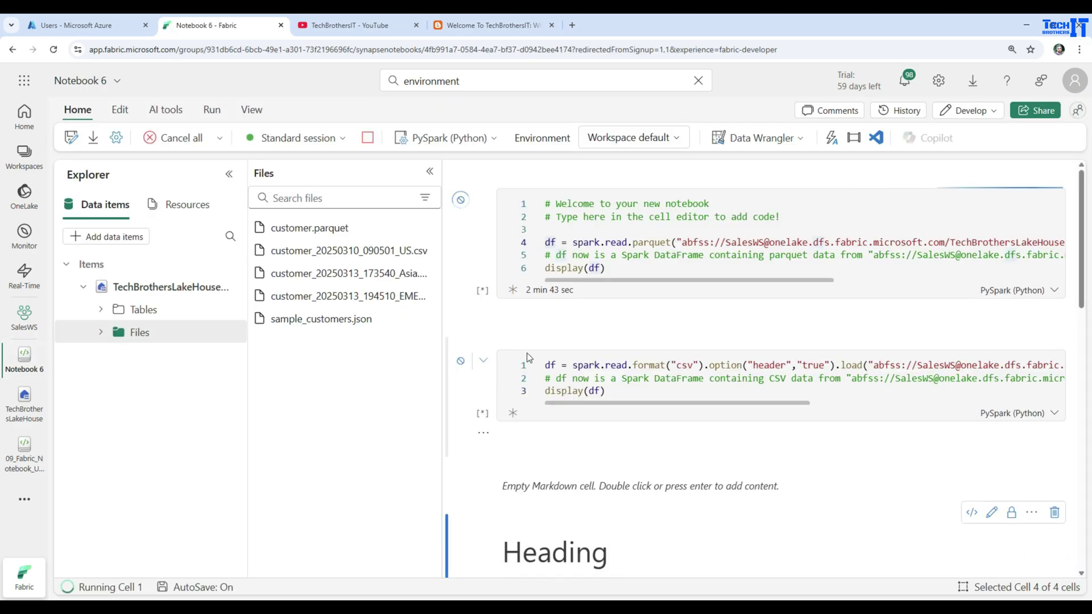
scroll(626, 370, "down", 10)
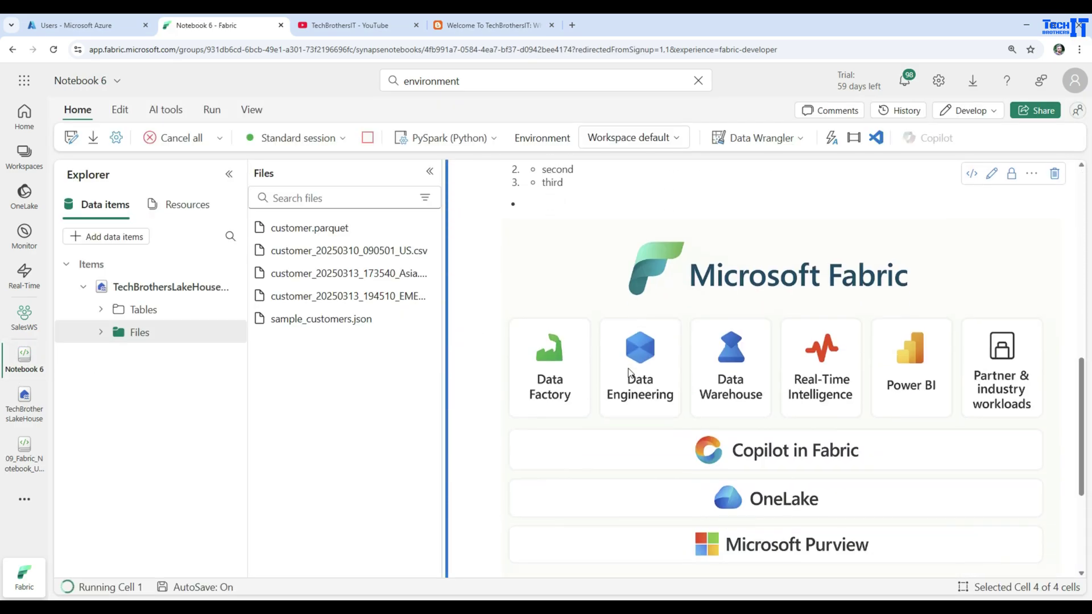
scroll(628, 373, "down", 3)
scroll(679, 313, "up", 6)
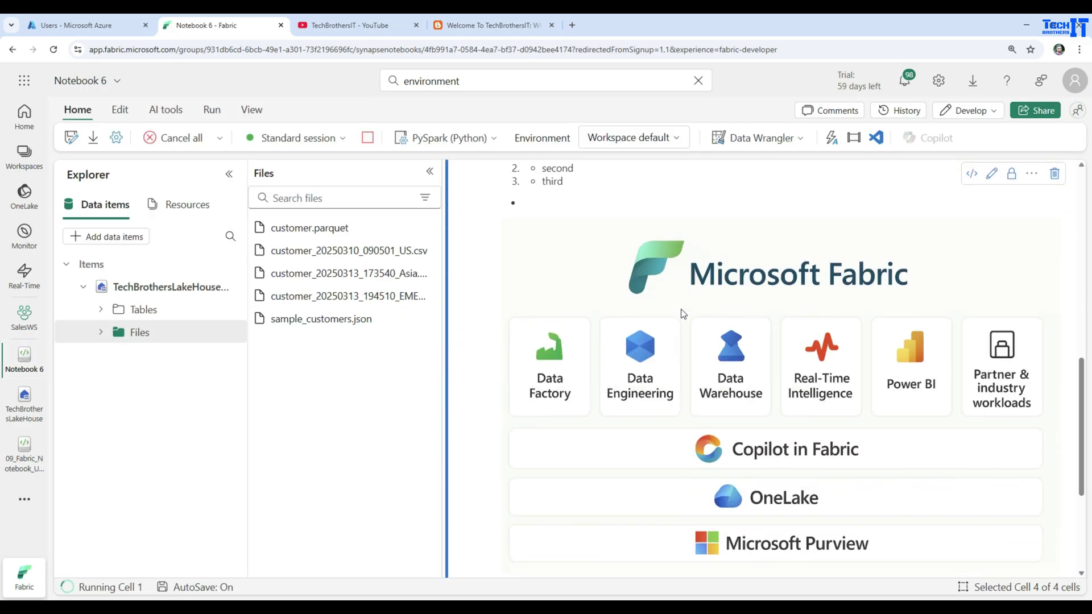
scroll(774, 398, "down", 7)
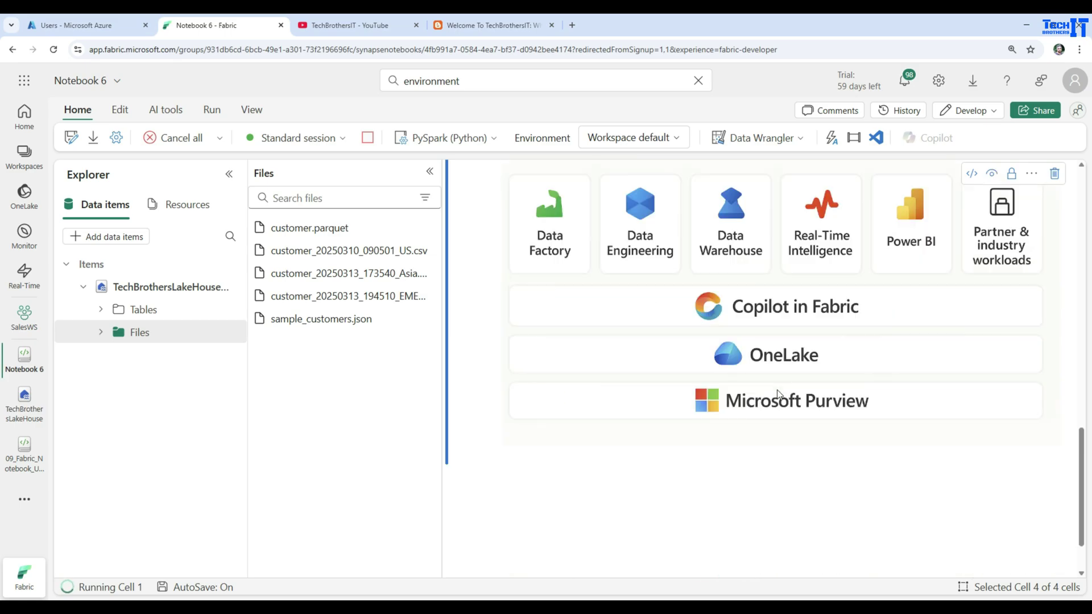
scroll(825, 364, "up", 2)
double_click(862, 341)
scroll(739, 361, "up", 1)
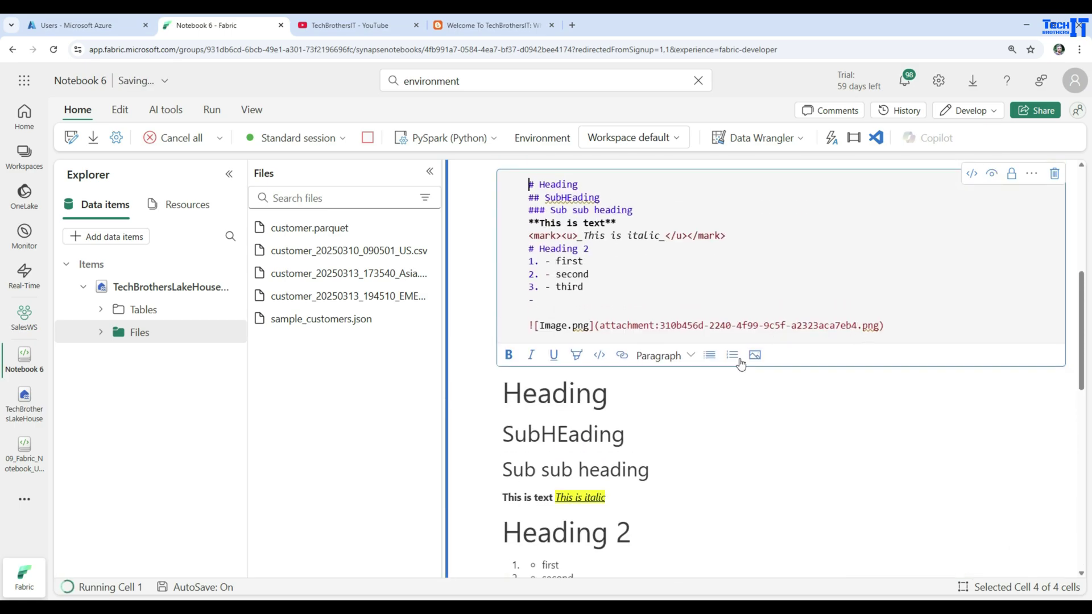
scroll(809, 421, "down", 2)
left_click(858, 384)
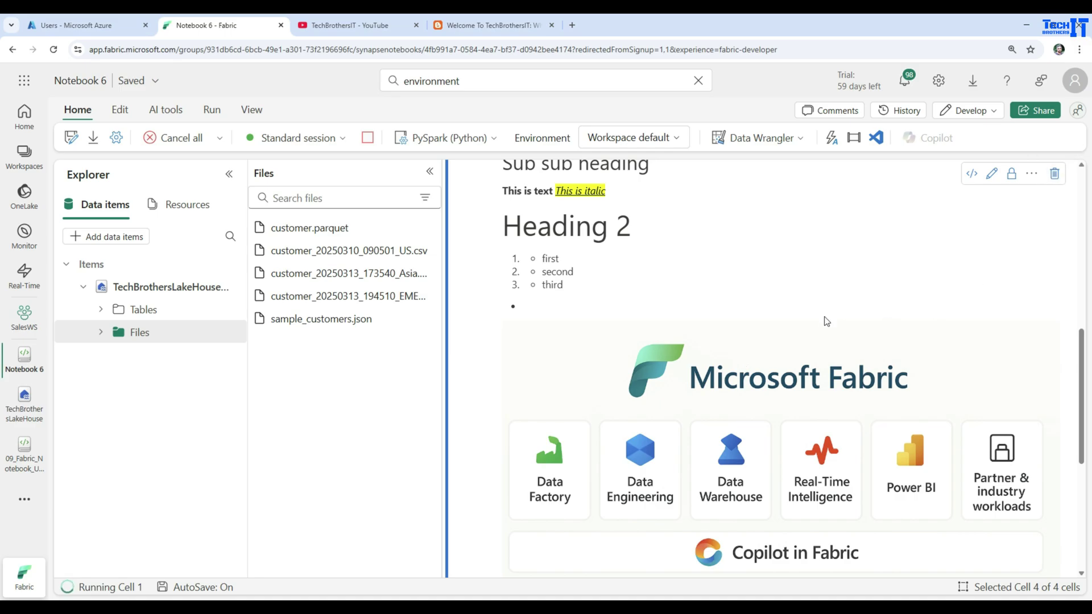
Step: Examine the output tables of the parquet and CSV code cells in Notebook 6
scroll(822, 322, "up", 4)
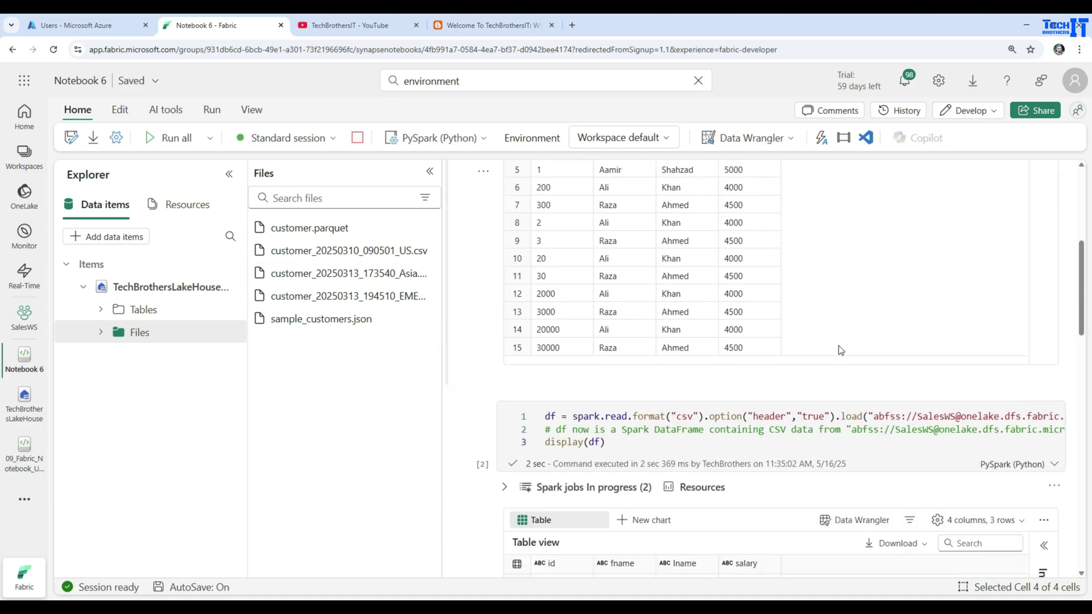
scroll(841, 350, "up", 2)
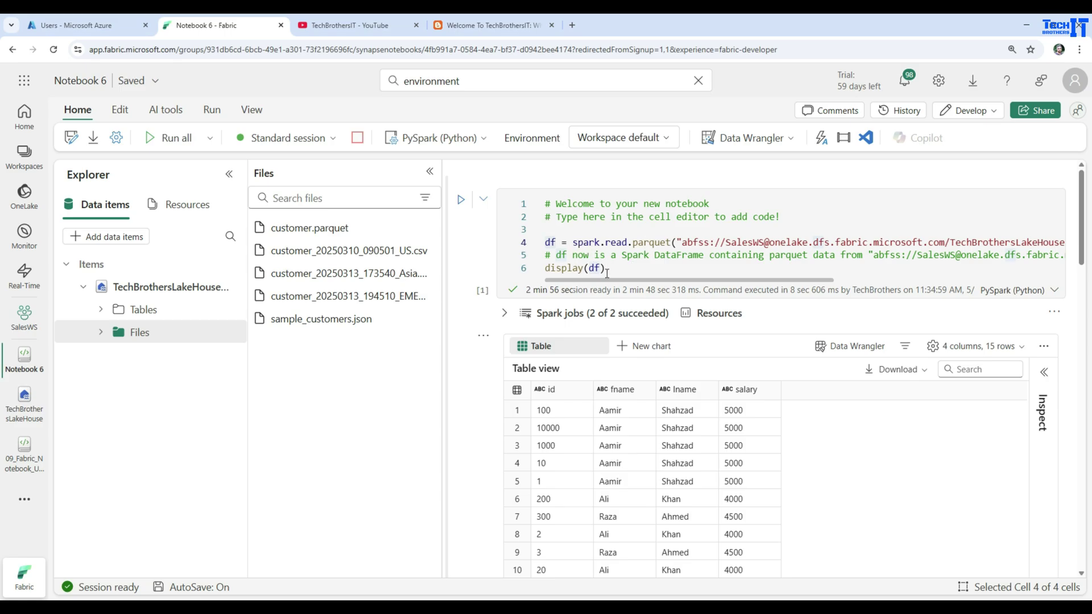
scroll(606, 341, "down", 2)
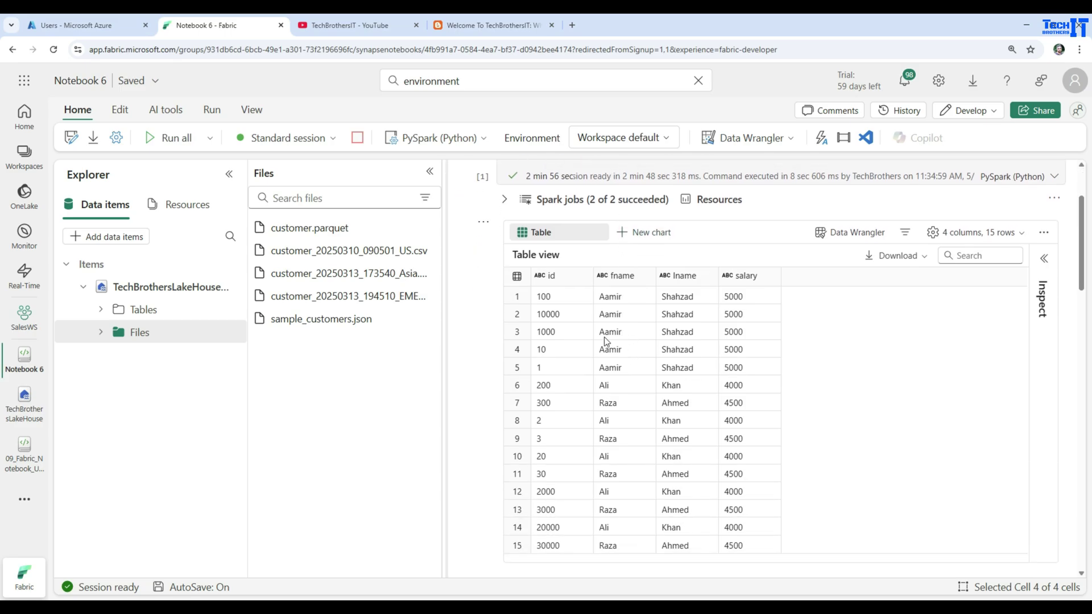
scroll(592, 348, "down", 2)
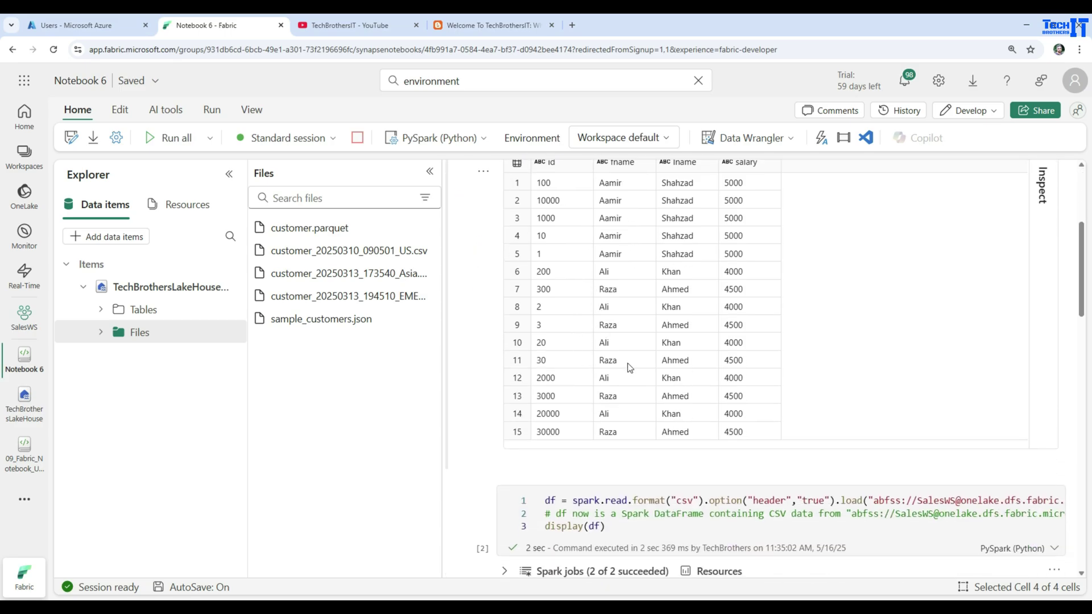
scroll(630, 367, "down", 3)
scroll(624, 400, "down", 2)
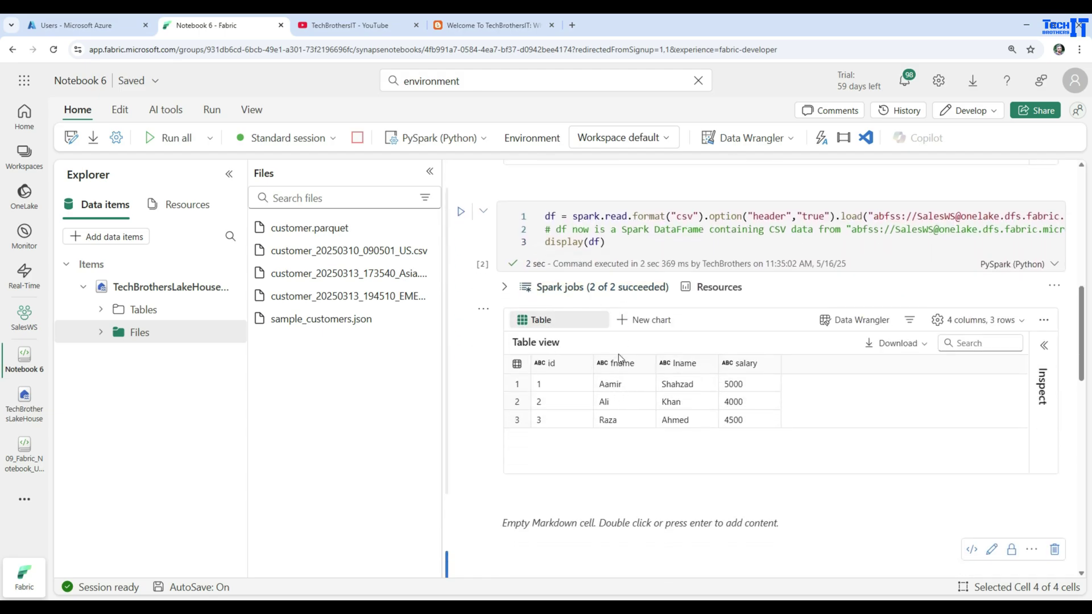
scroll(619, 359, "up", 8)
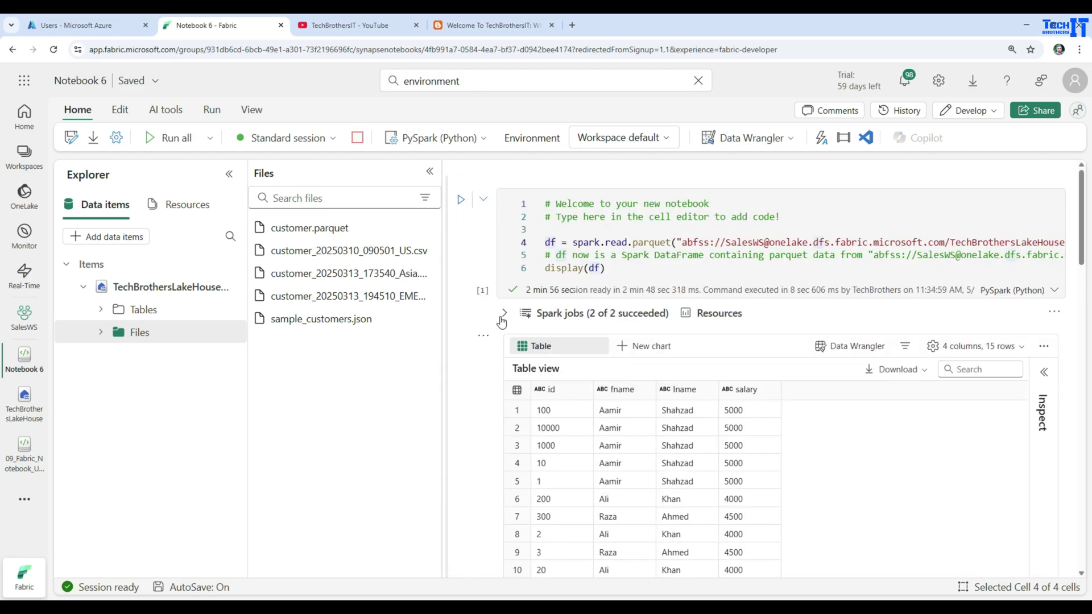
Step: Review the output options of the first code cell and clear its output
left_click(485, 338)
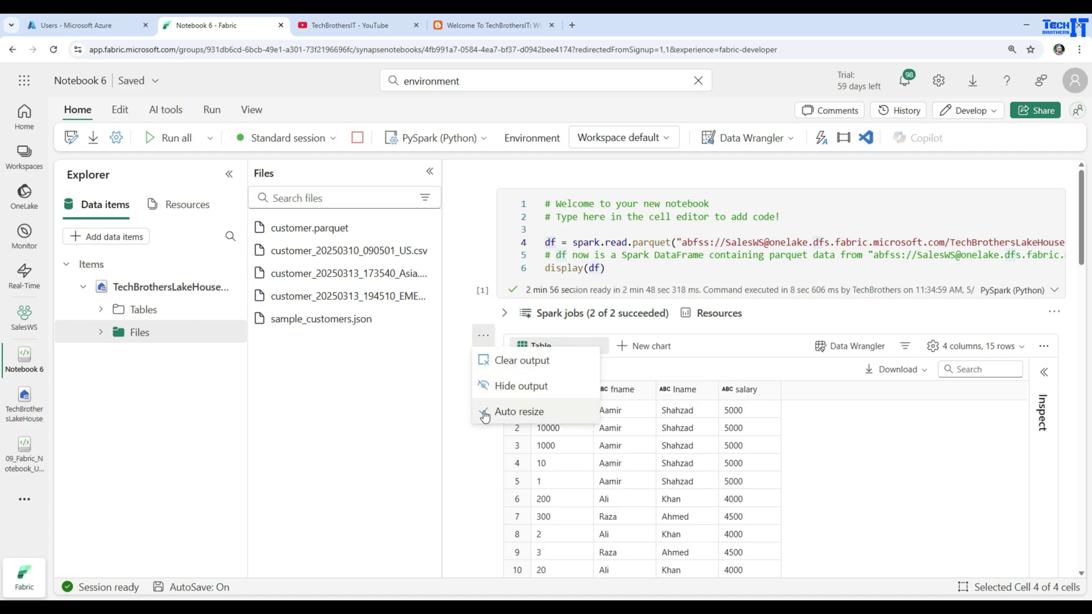
left_click(461, 304)
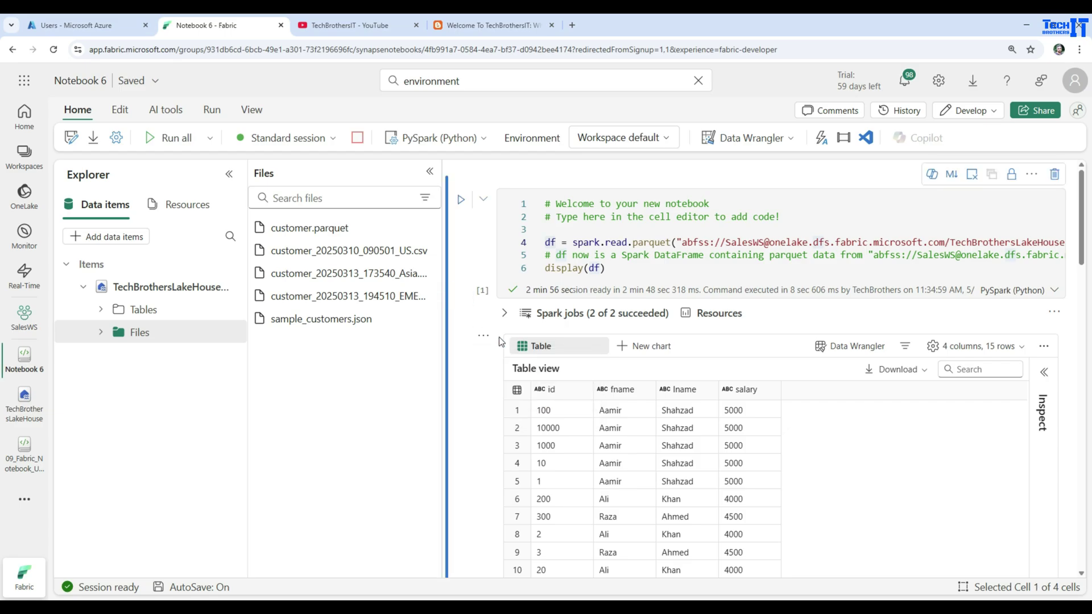
left_click(483, 335)
left_click(504, 362)
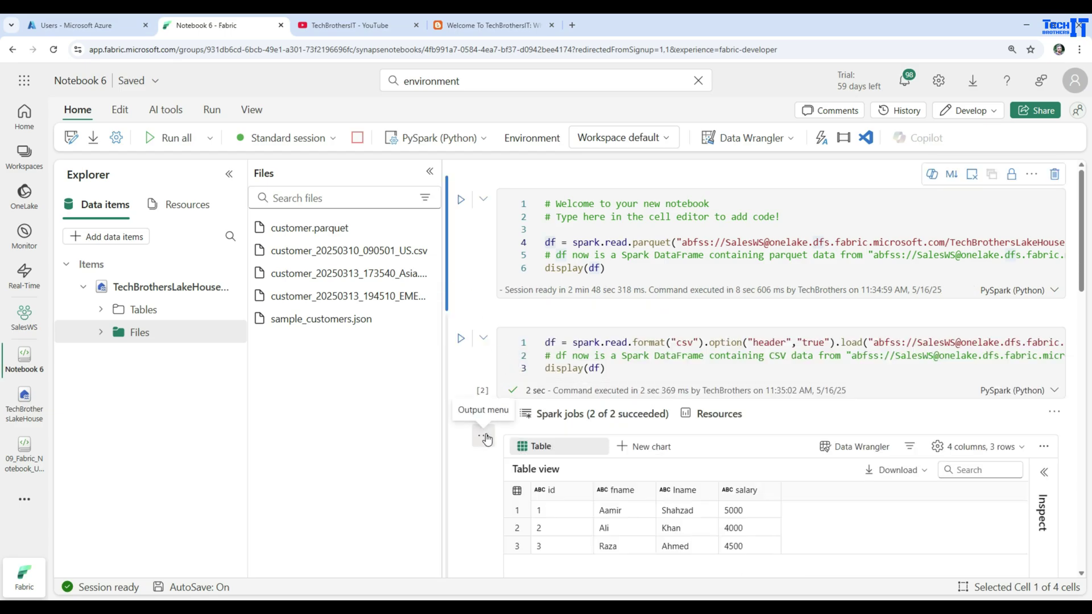
Step: Move the parquet code cell one position down, below the CSV cell, and move it back up to the start of the notebook
left_click(1030, 175)
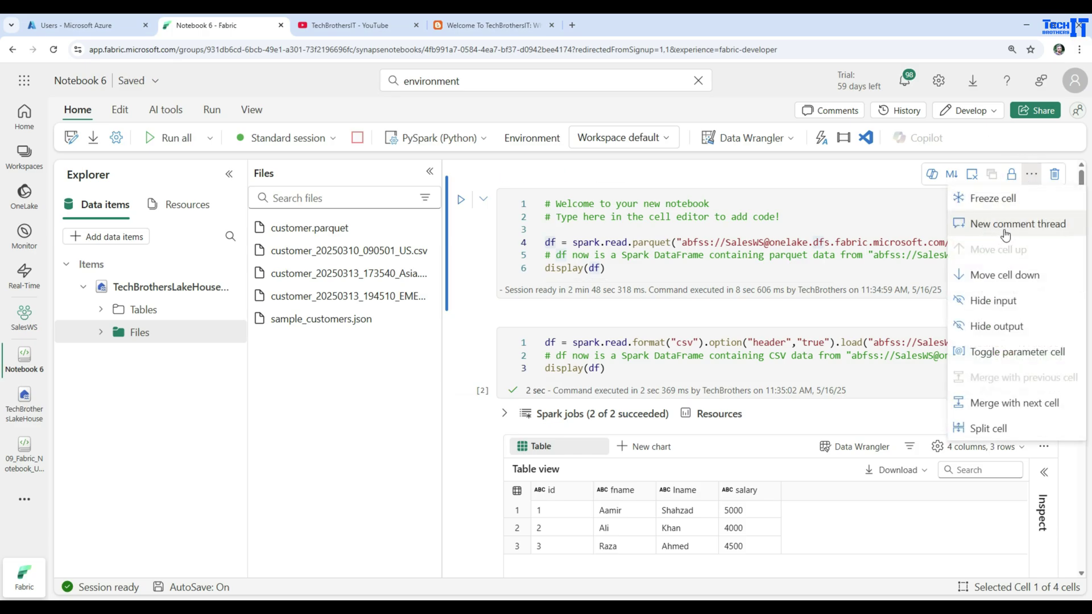
left_click(994, 279)
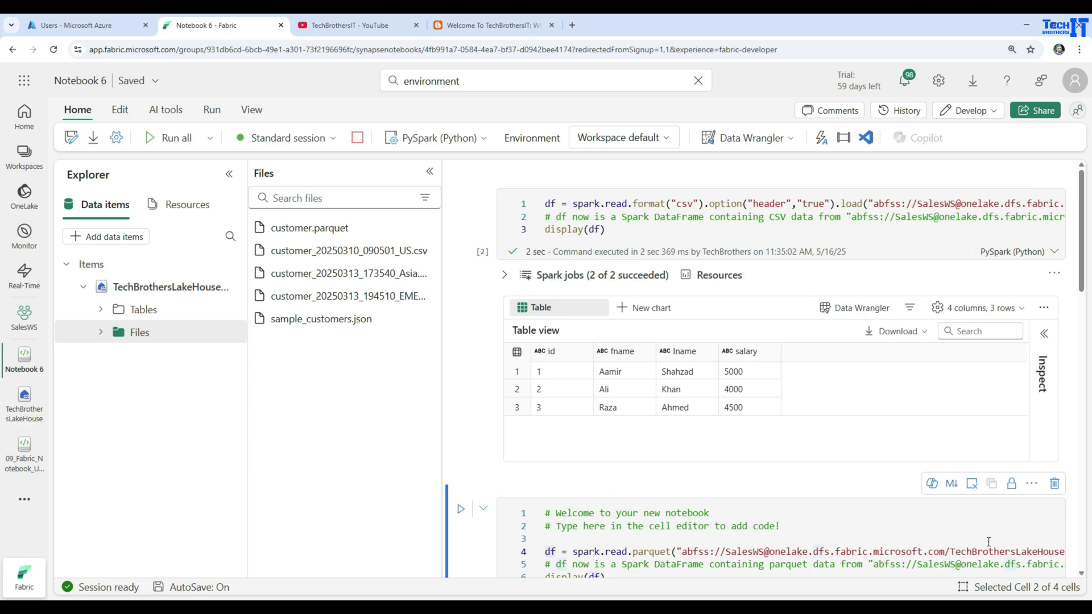
left_click(1032, 484)
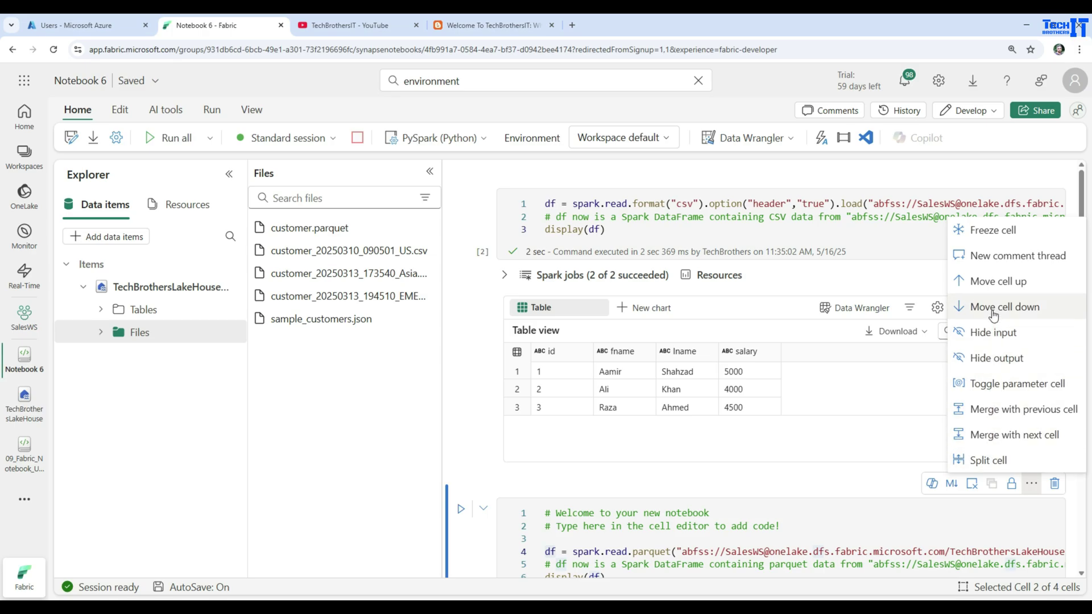
left_click(989, 281)
Step: Review the language options available for the first code cell
scroll(744, 315, "down", 3)
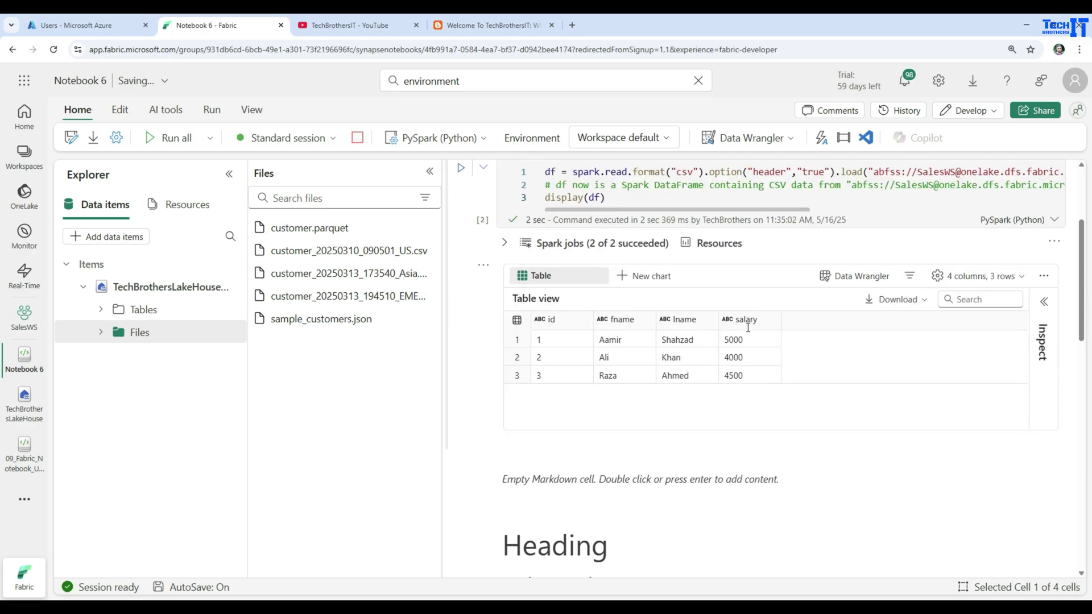
scroll(743, 309, "up", 3)
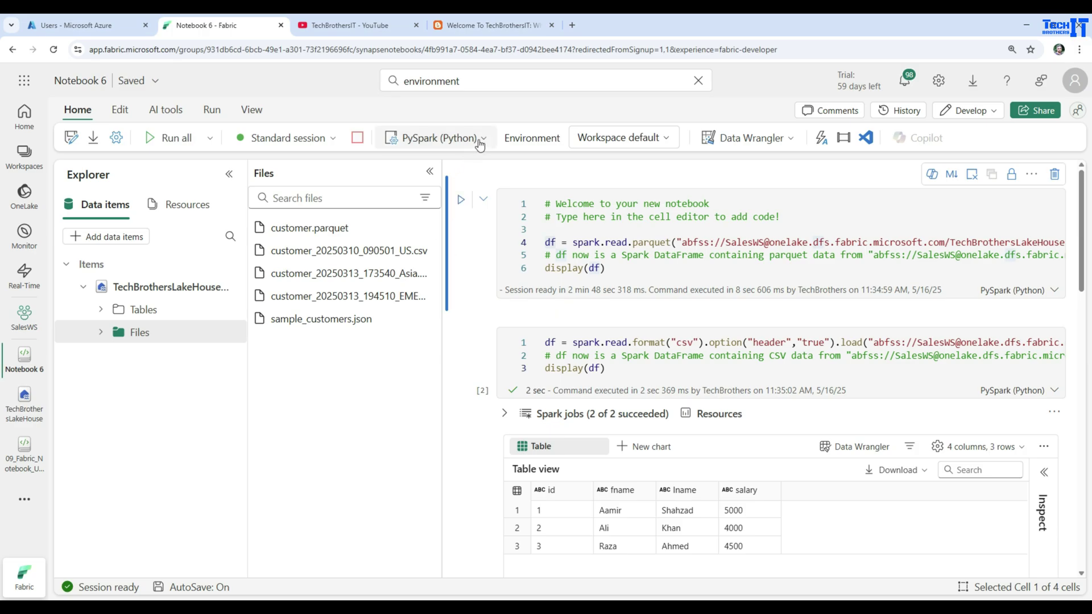
left_click(1031, 296)
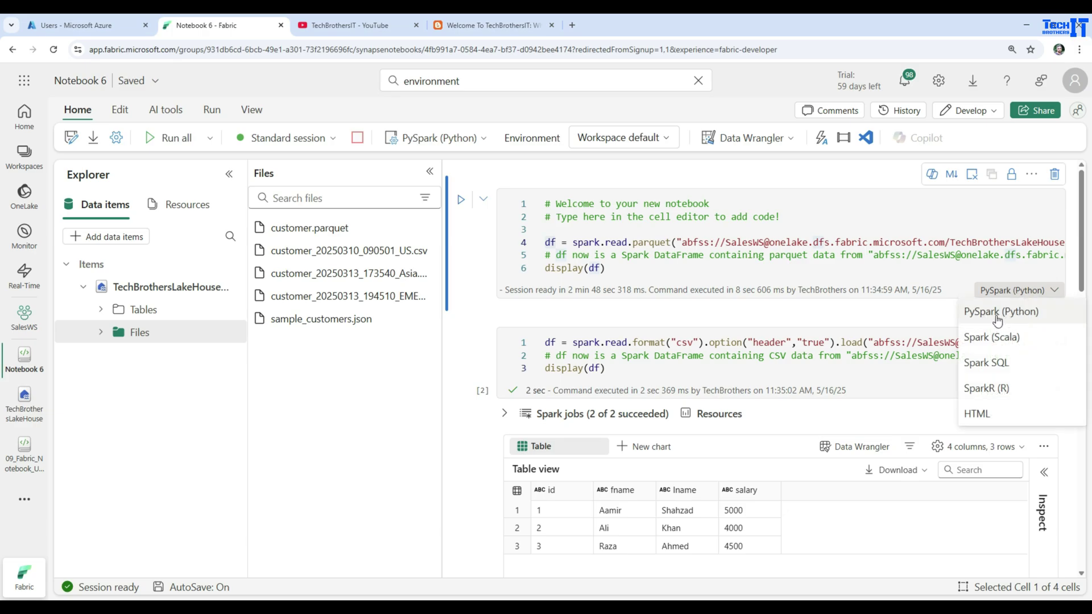
scroll(973, 277, "down", 4)
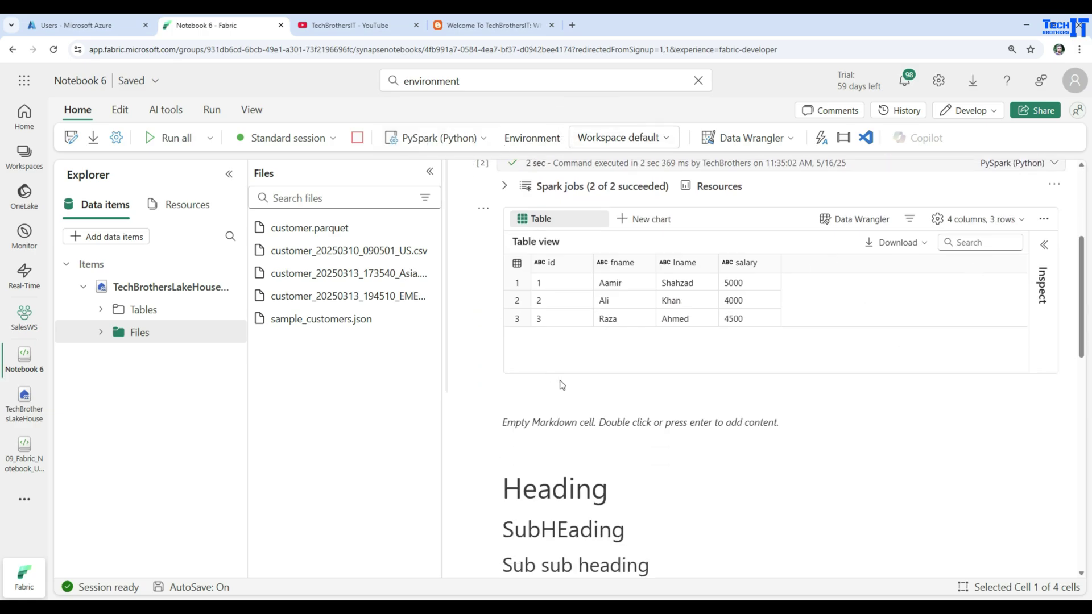
Step: Delete the Markdown cell that contains the headings, list and Microsoft Fabric image
left_click(675, 451)
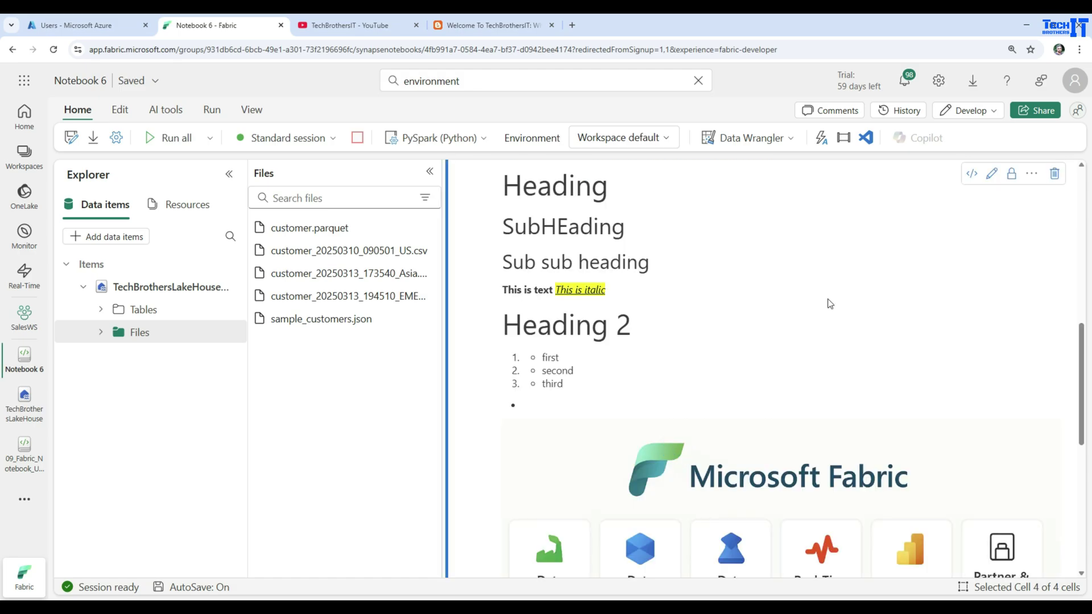
scroll(963, 268, "up", 9)
scroll(997, 433, "down", 5)
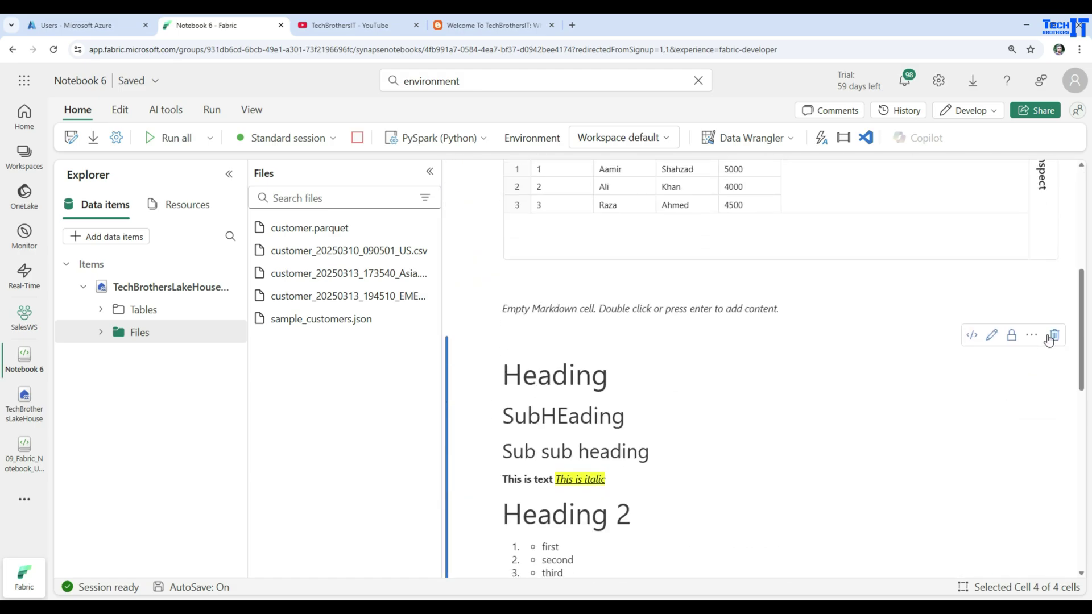
left_click(1053, 337)
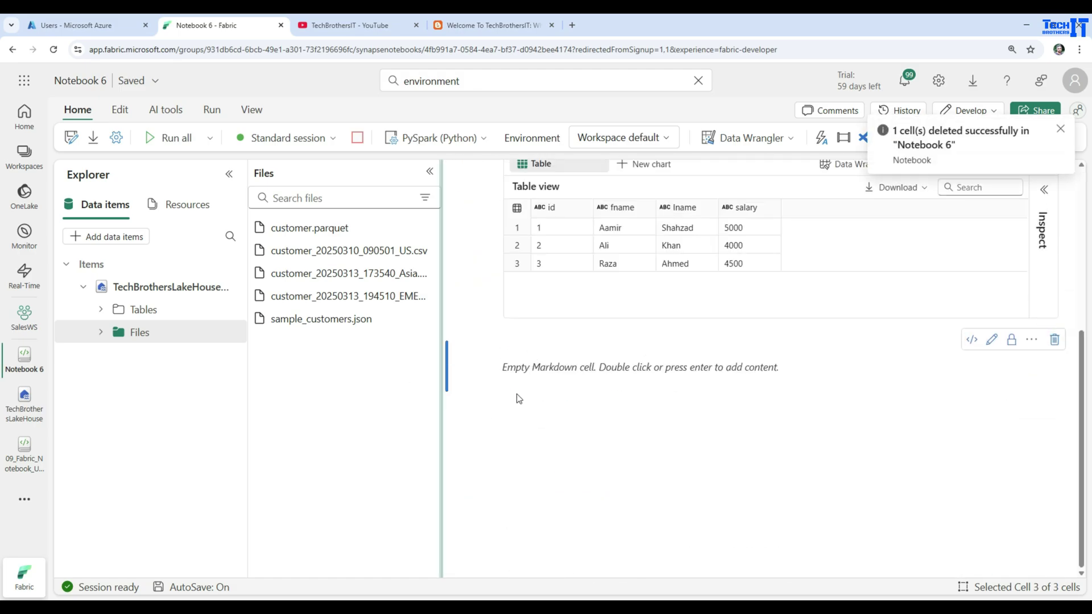
Step: Expand the lakehouse's Tables folder and add a code cell below the empty Markdown cell with its language set to Spark SQL
left_click(101, 309)
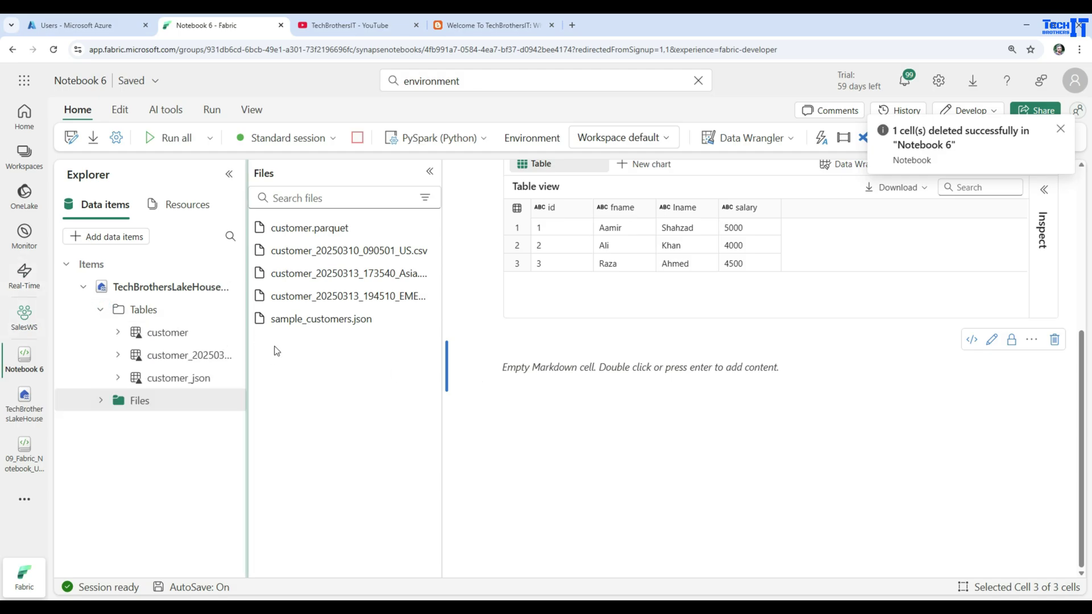
mouse_move(575, 393)
left_click(530, 393)
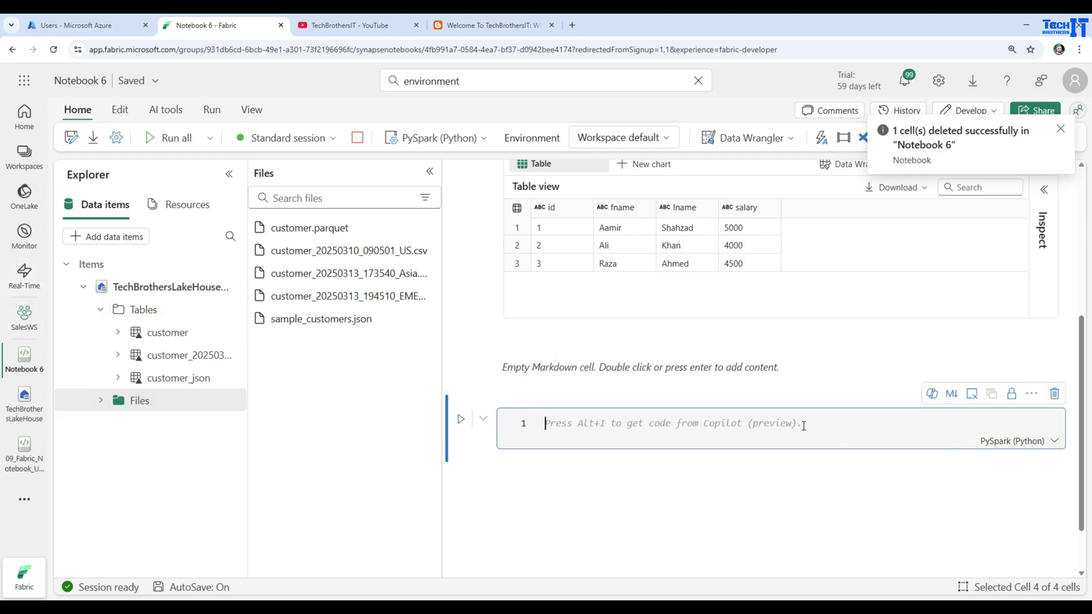
left_click(1028, 444)
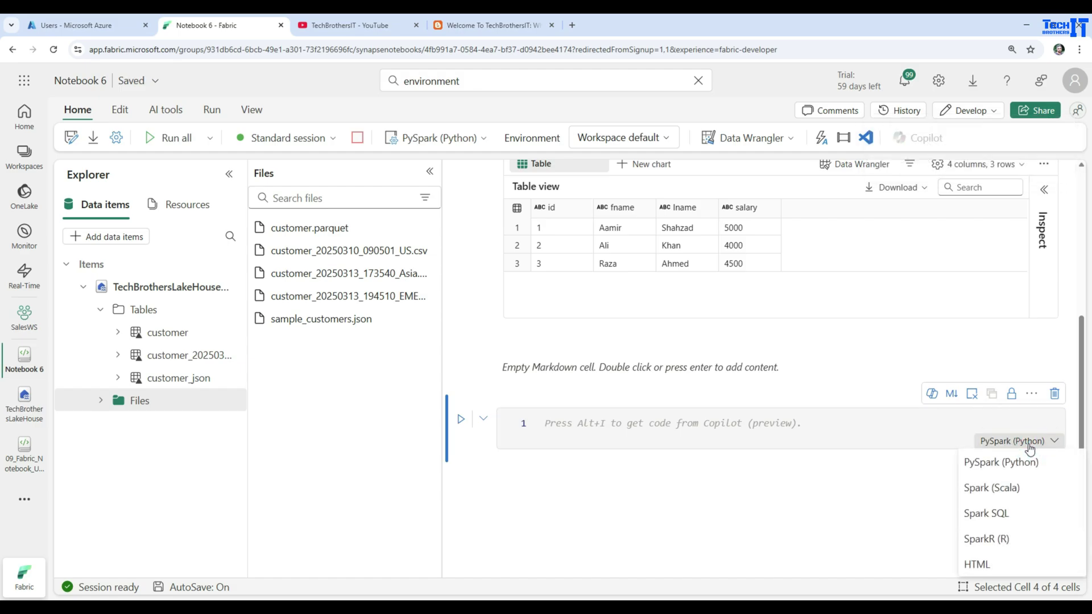
left_click(998, 513)
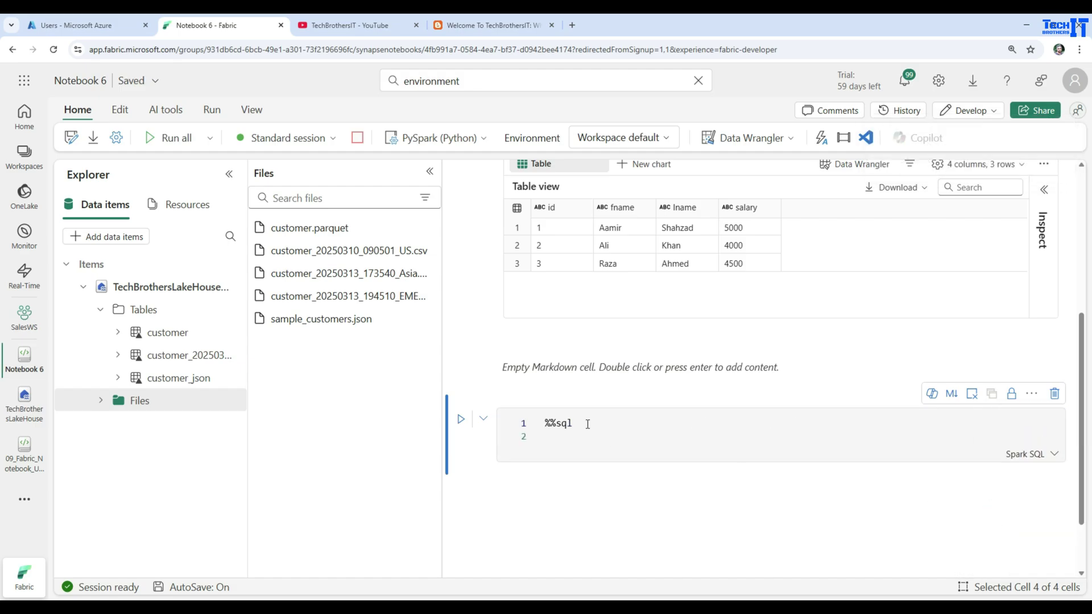
left_click_drag(587, 424, 531, 424)
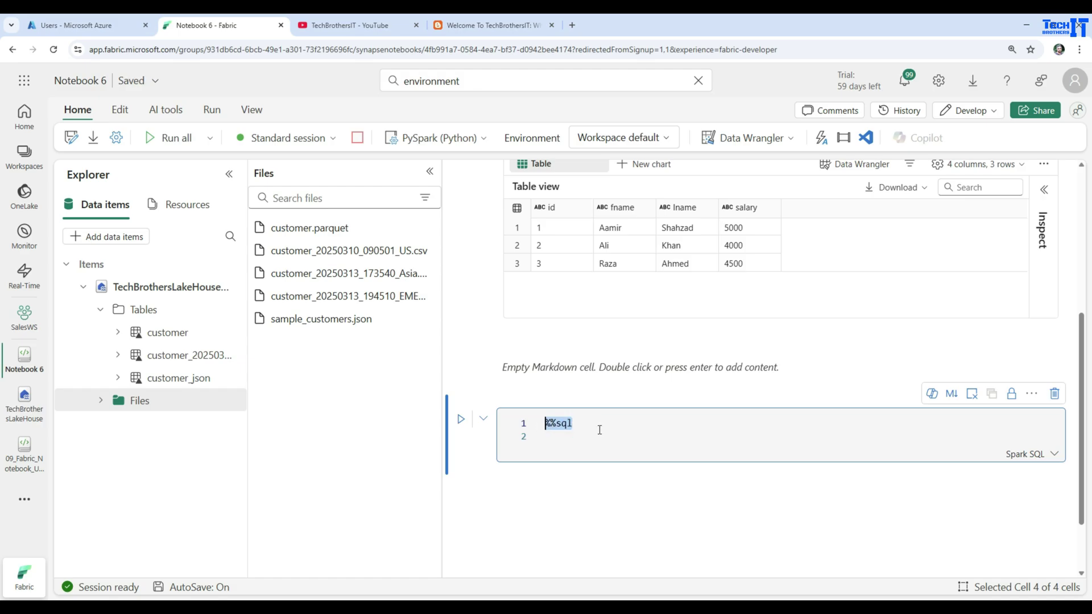
Step: Insert the lakehouse's customer table into the Spark SQL cell as a SELECT query limited to 1000 rows and run the cell
left_click(173, 336)
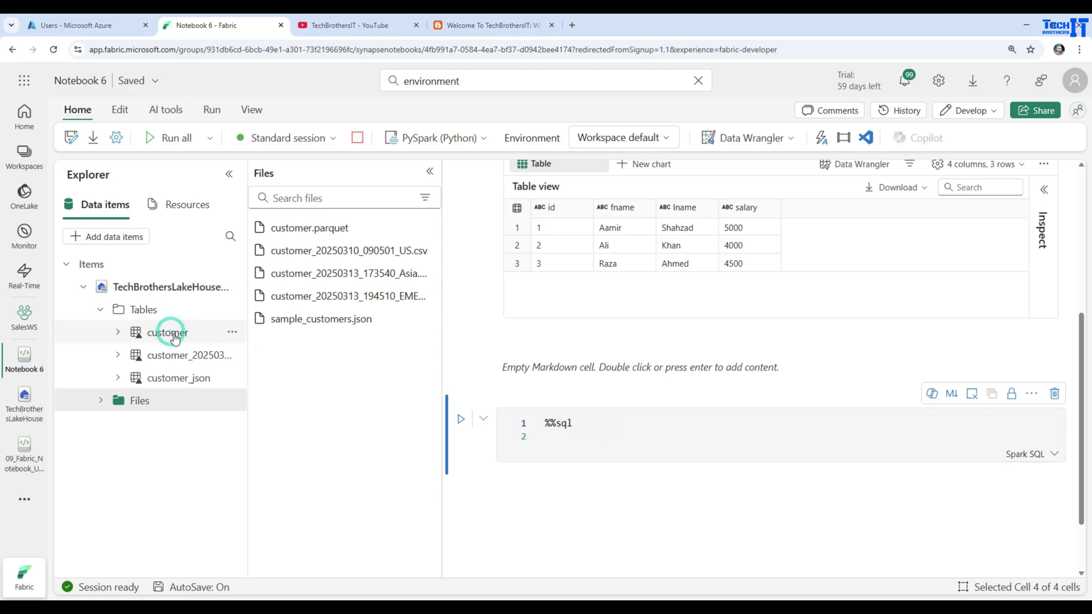
left_click_drag(174, 337, 587, 438)
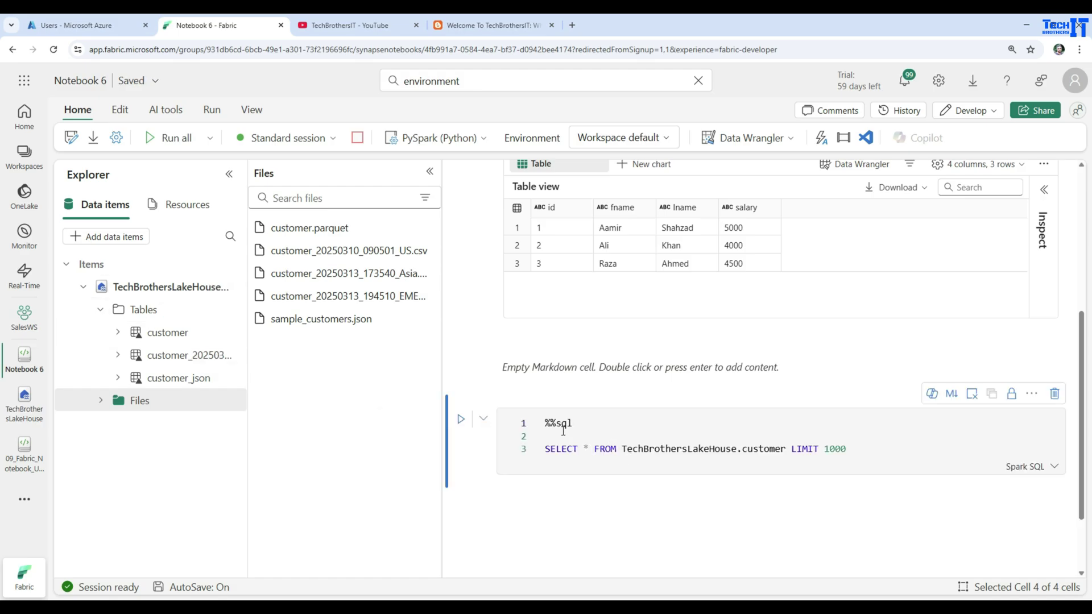
left_click(461, 419)
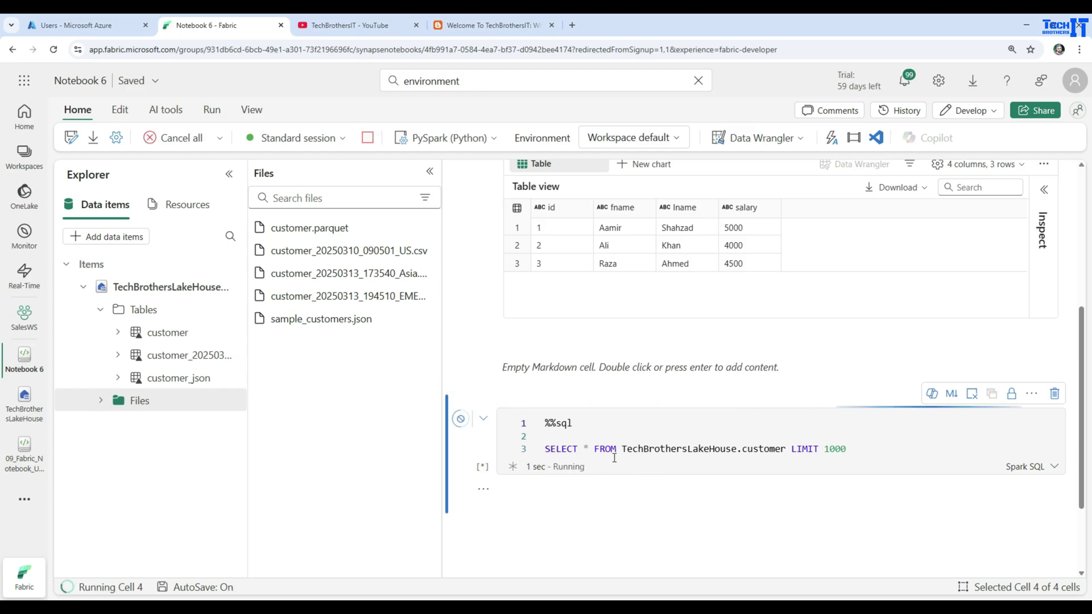
scroll(636, 341, "up", 3)
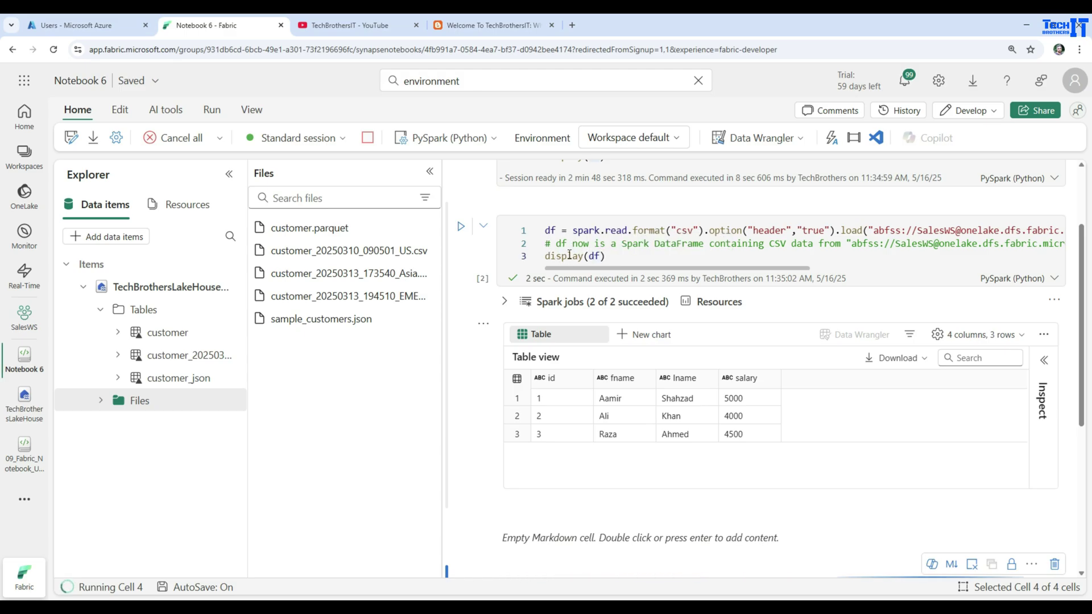
scroll(612, 326, "down", 4)
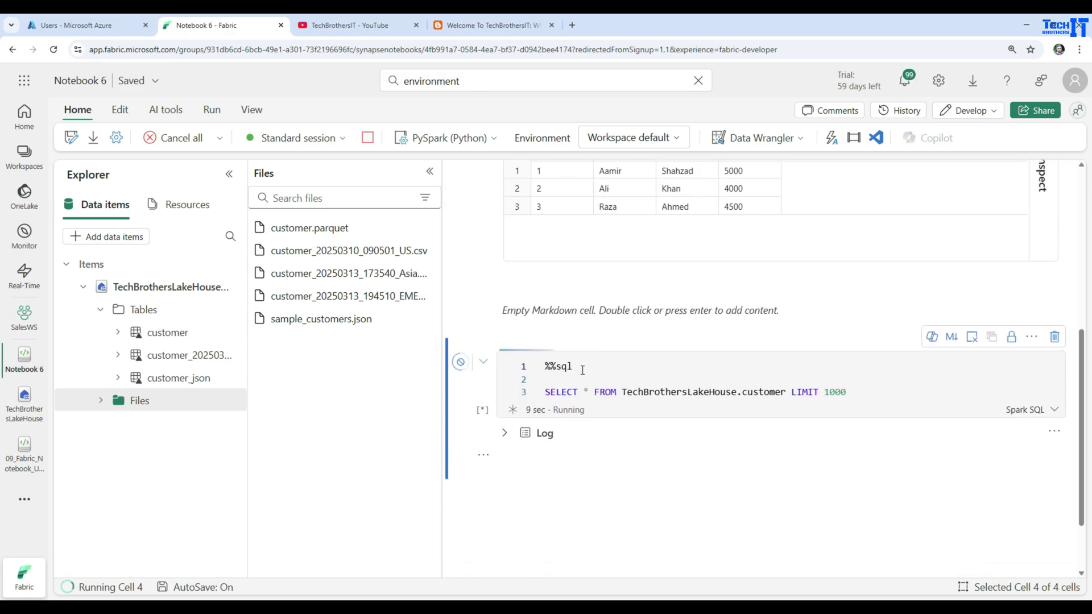
Step: Add another code cell below the SQL cell and set its language to SparkR (R)
scroll(553, 392, "down", 1)
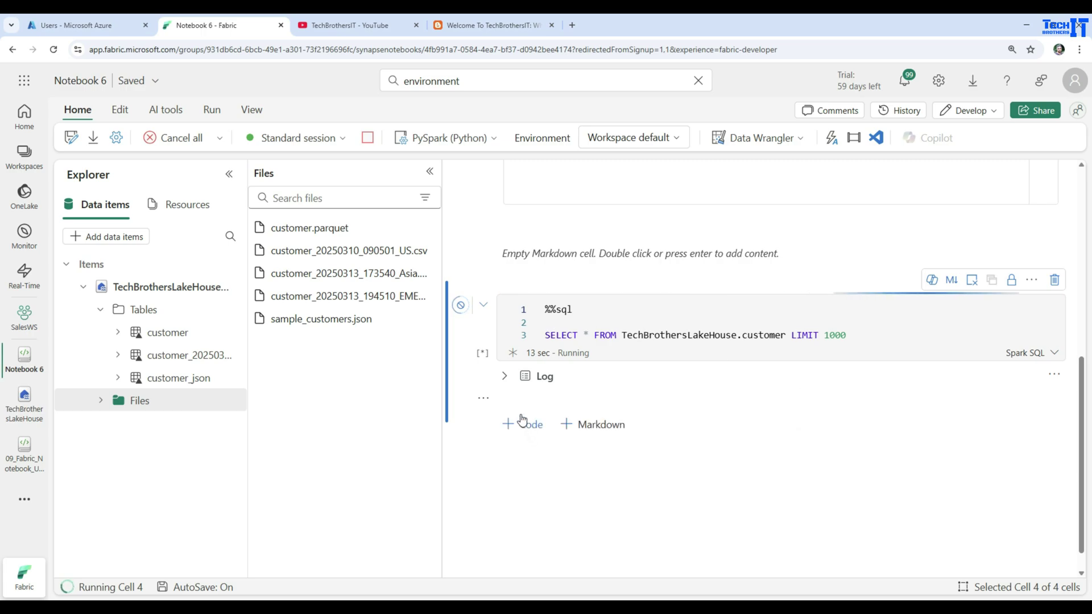
left_click(522, 426)
left_click(1024, 472)
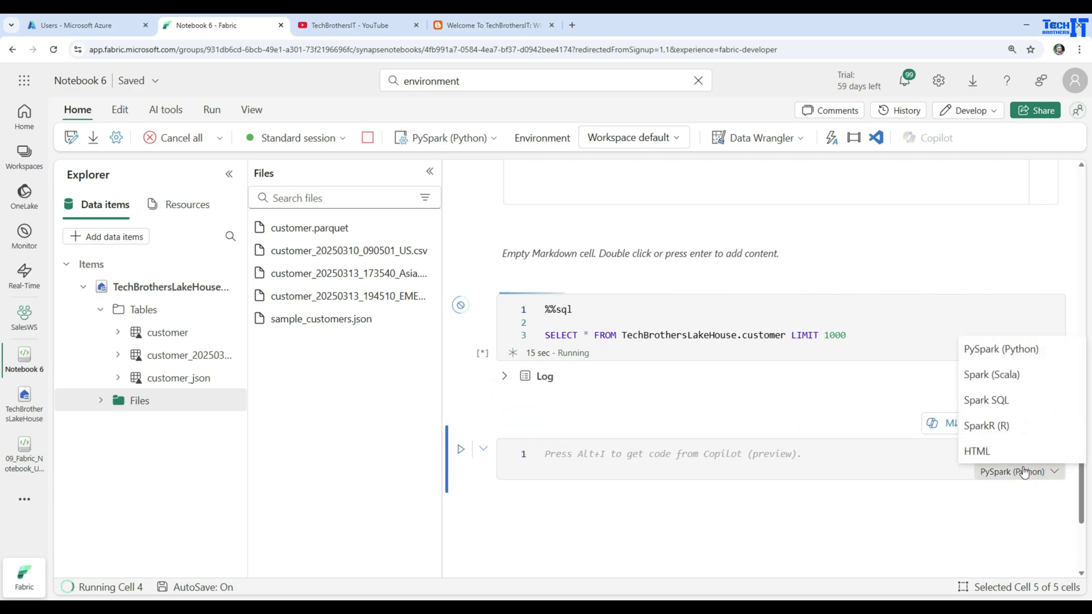
left_click(995, 425)
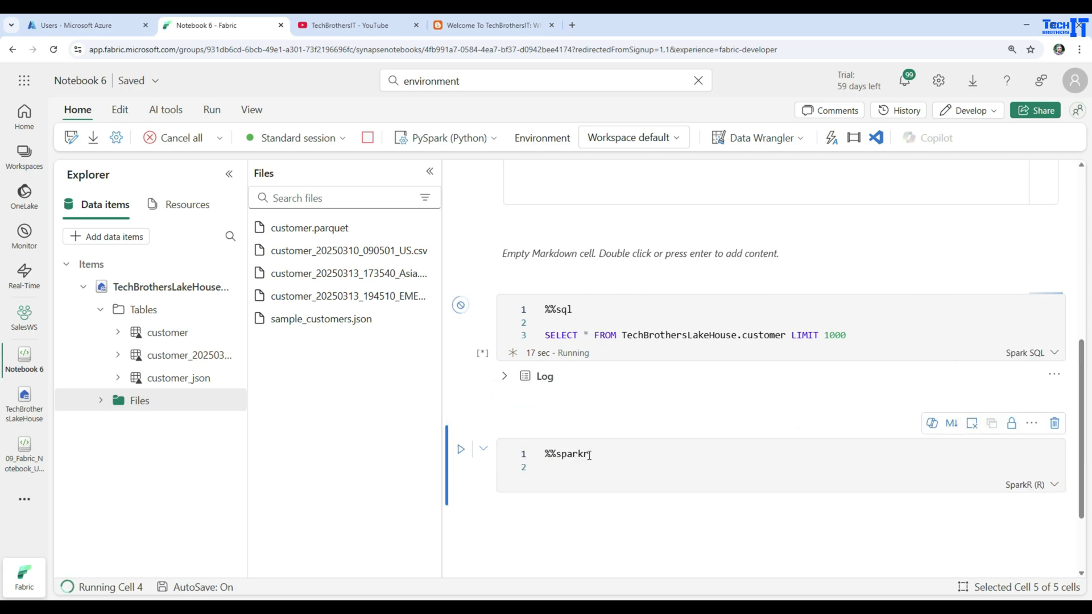
left_click_drag(589, 454, 546, 450)
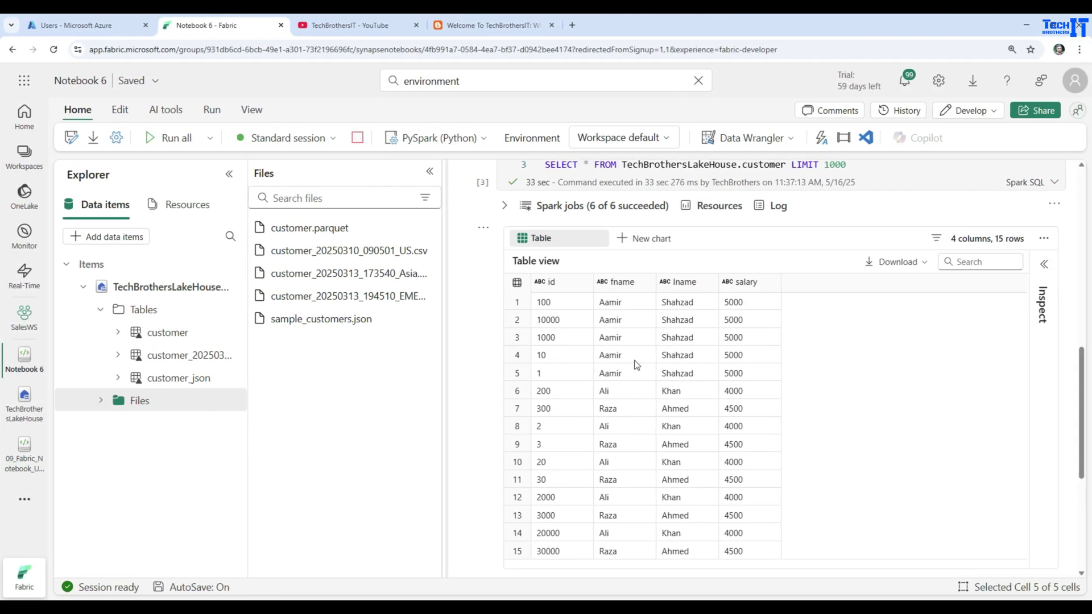
Step: Set the customer query's LIMIT to 2 and rerun the SQL cell
scroll(686, 375, "up", 3)
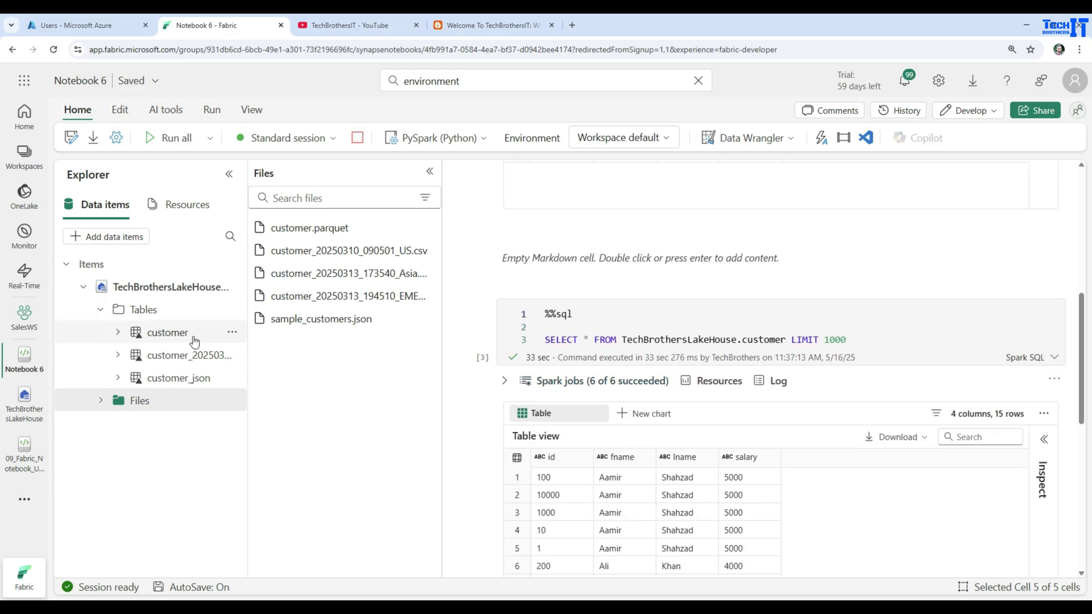
double_click(840, 341)
type("2")
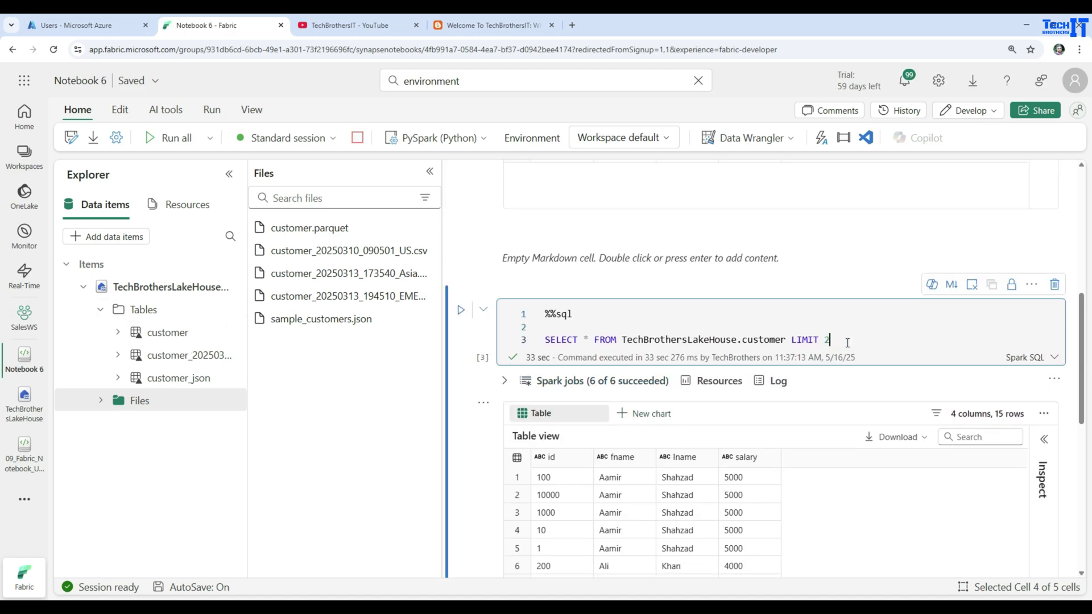
left_click(461, 310)
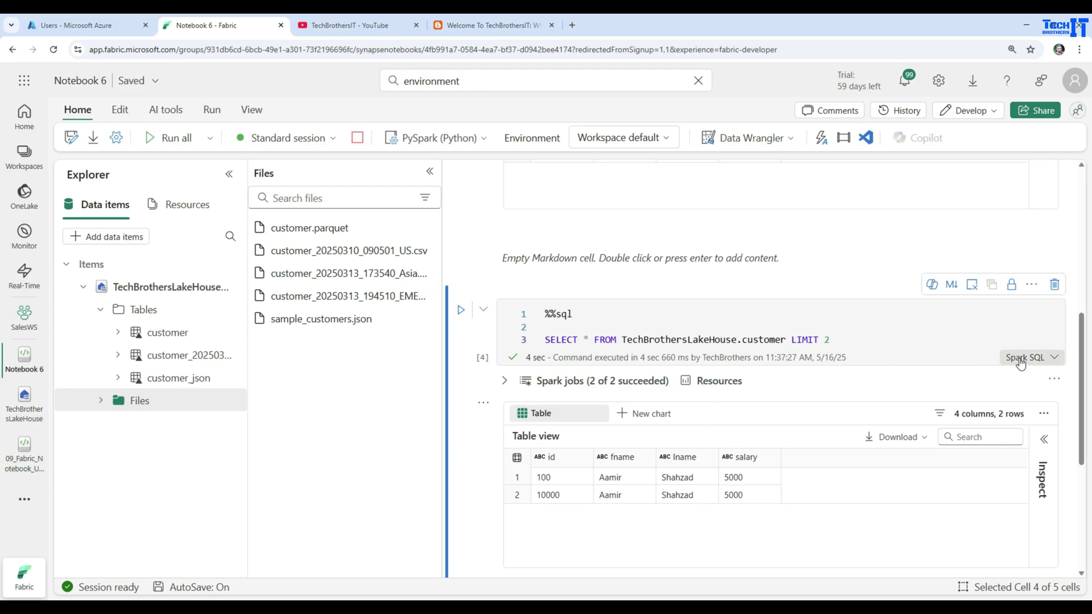
Step: Switch to the 09_Fabric_Notebook_UI_Tour_Full notebook and check its AutoSave options
left_click(25, 453)
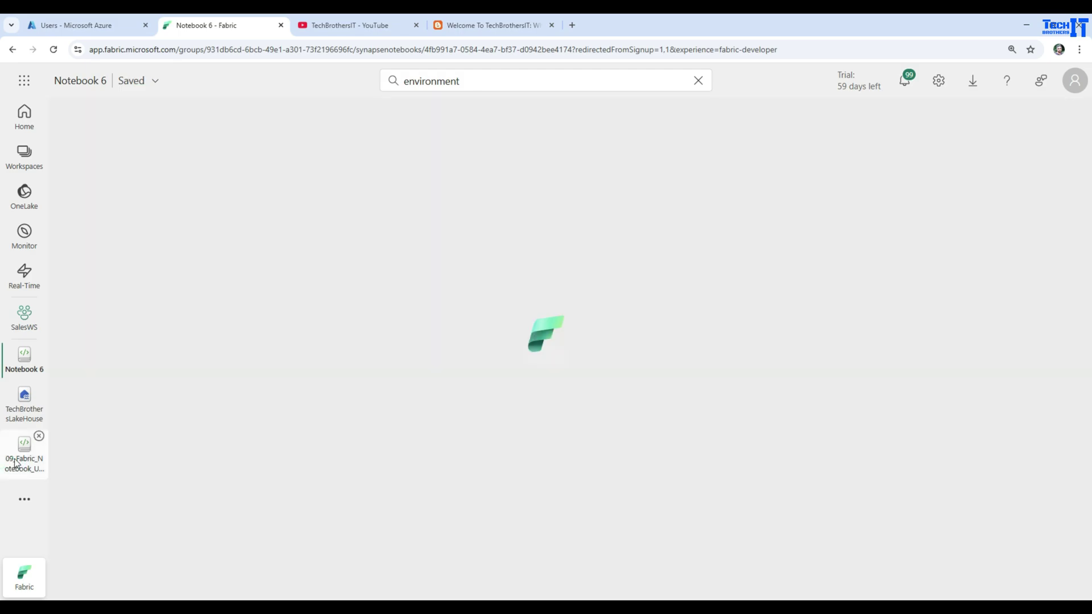
scroll(614, 351, "up", 2)
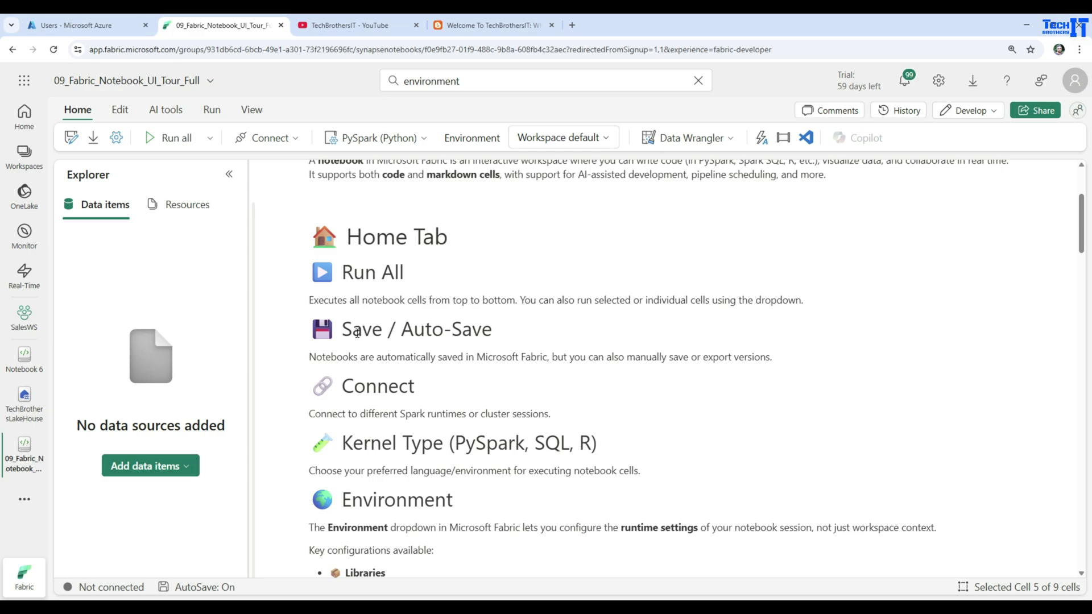
left_click(200, 589)
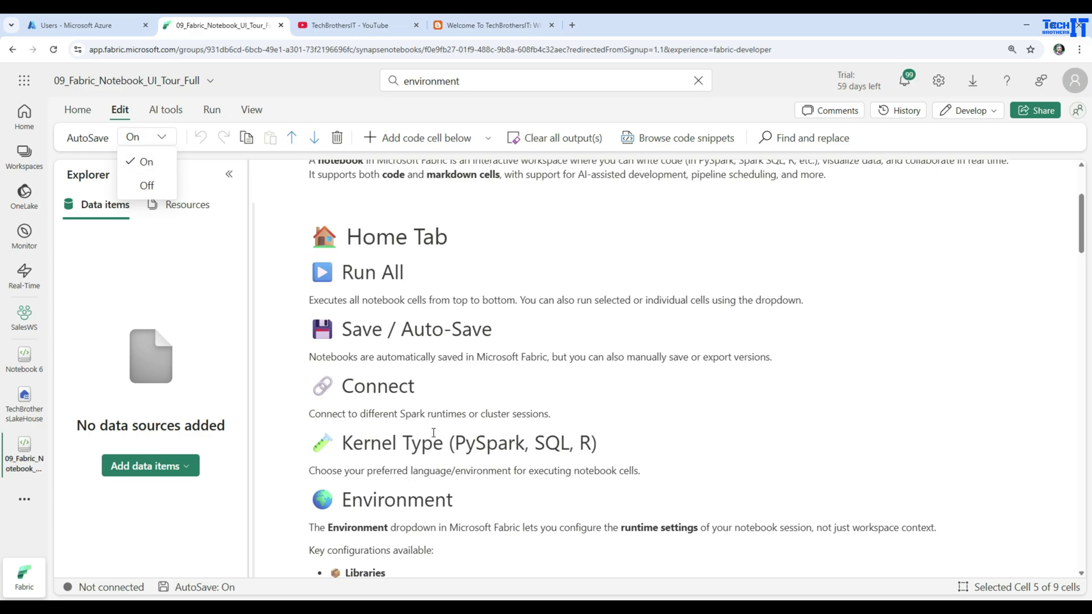
left_click(522, 295)
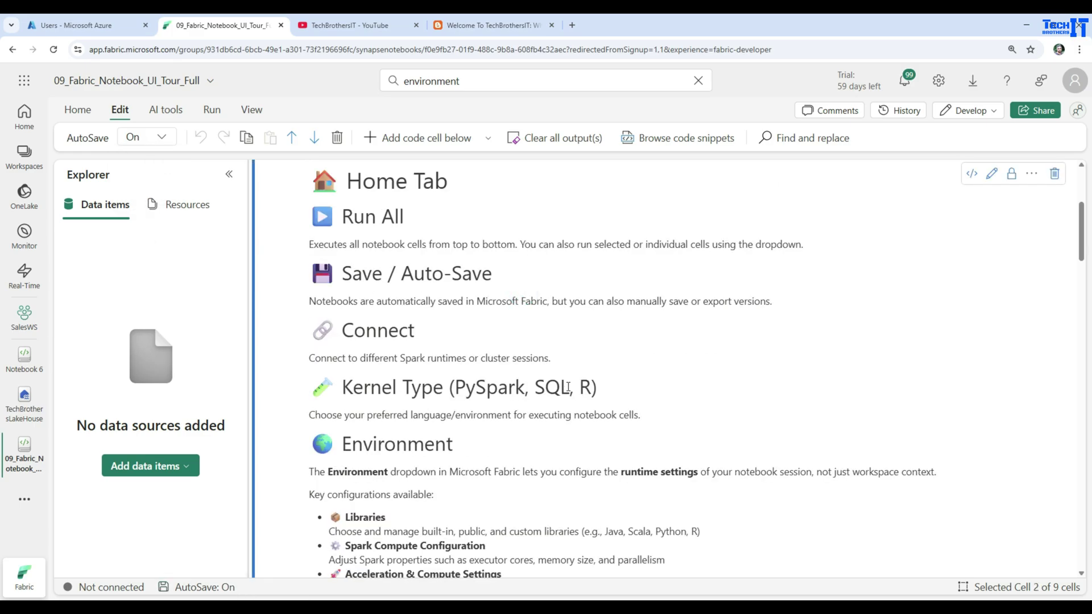
Step: Read the Home Tab notes on kernel type, environment configurations and Data Wrangler, and return to the notebook's beginning
scroll(434, 315, "down", 2)
scroll(411, 331, "down", 1)
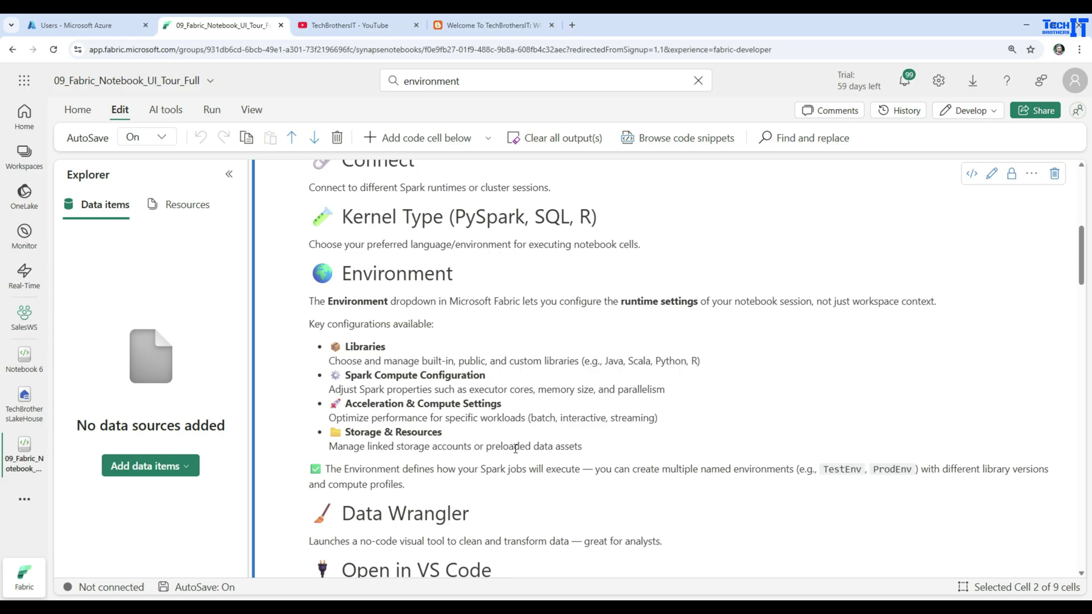
scroll(565, 449, "down", 1)
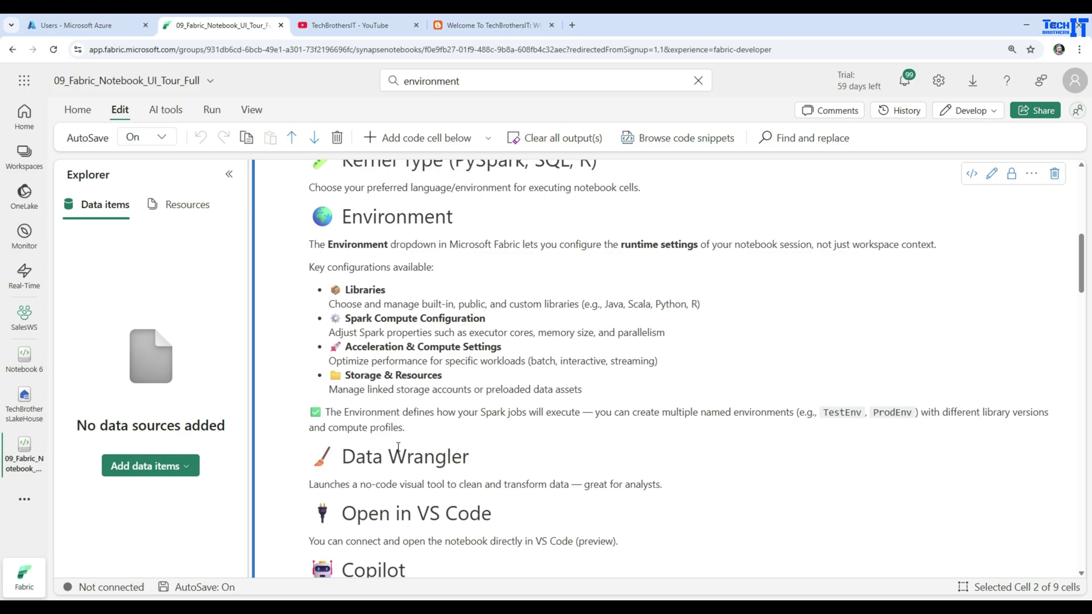
scroll(464, 435, "up", 8)
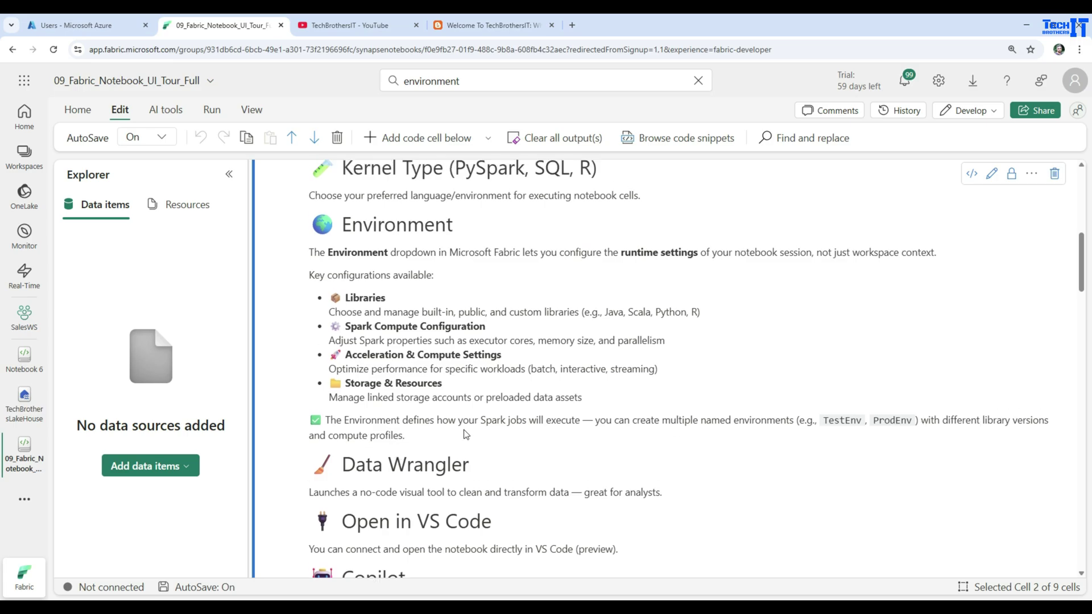
scroll(465, 435, "up", 1)
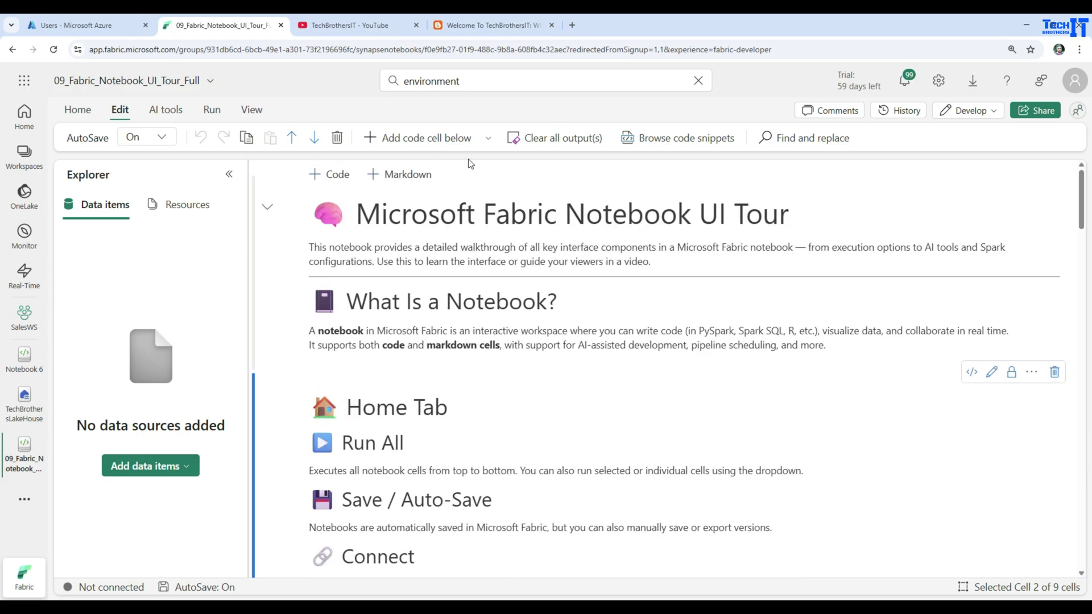
Step: Open the workspace's Spark settings from the notebook's Workspace default environment
left_click(673, 363)
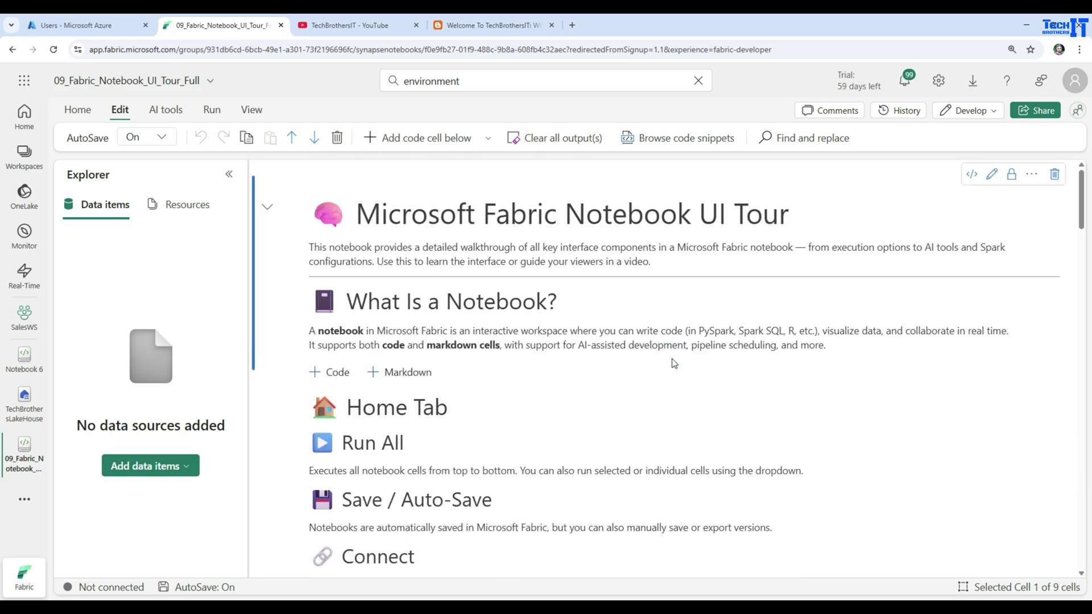
left_click(77, 109)
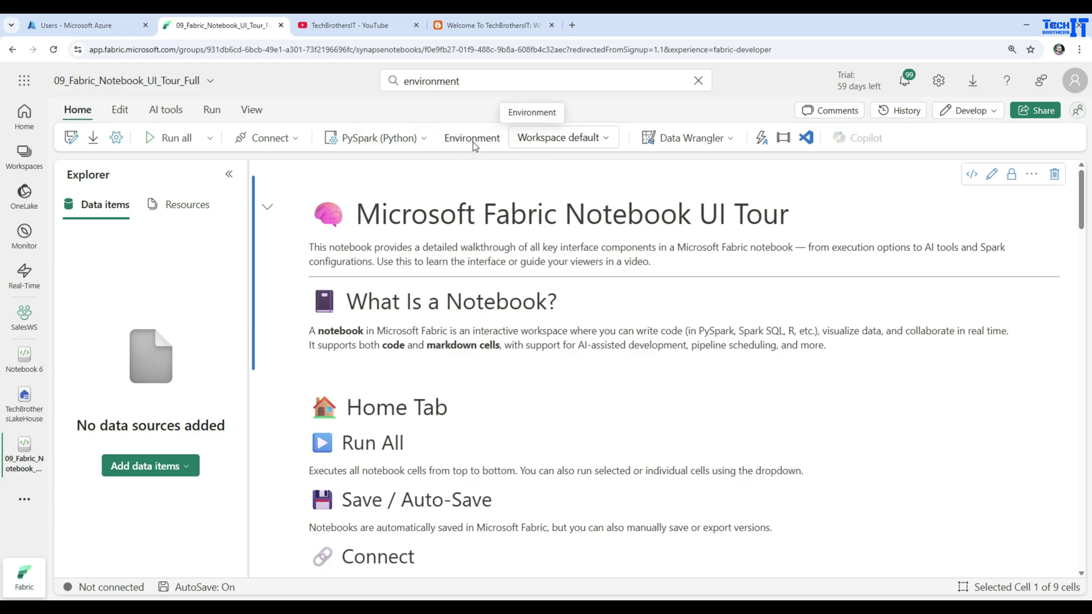
left_click(583, 143)
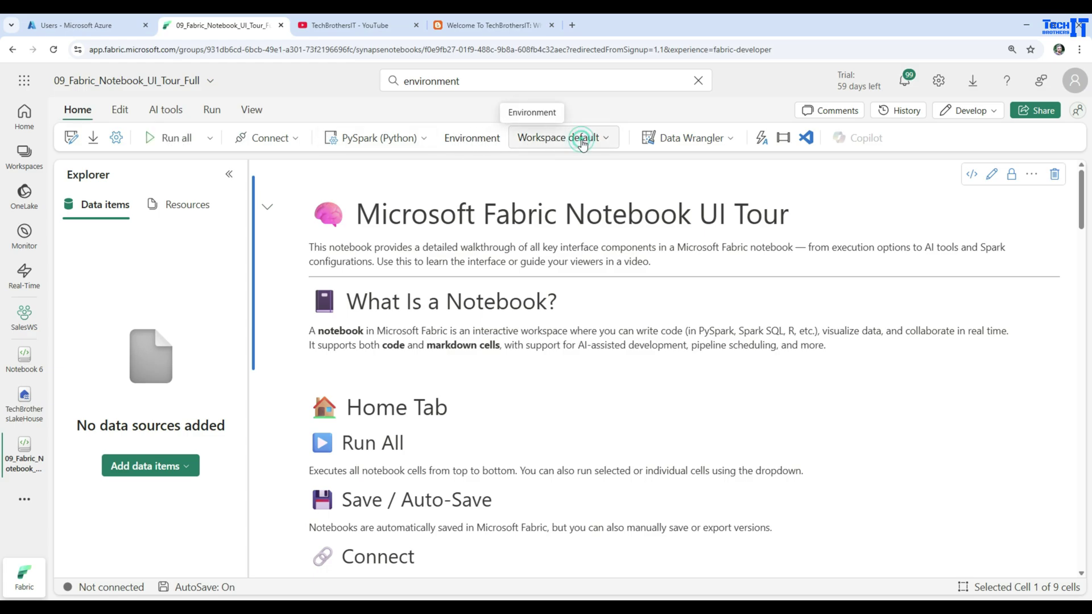
mouse_move(573, 188)
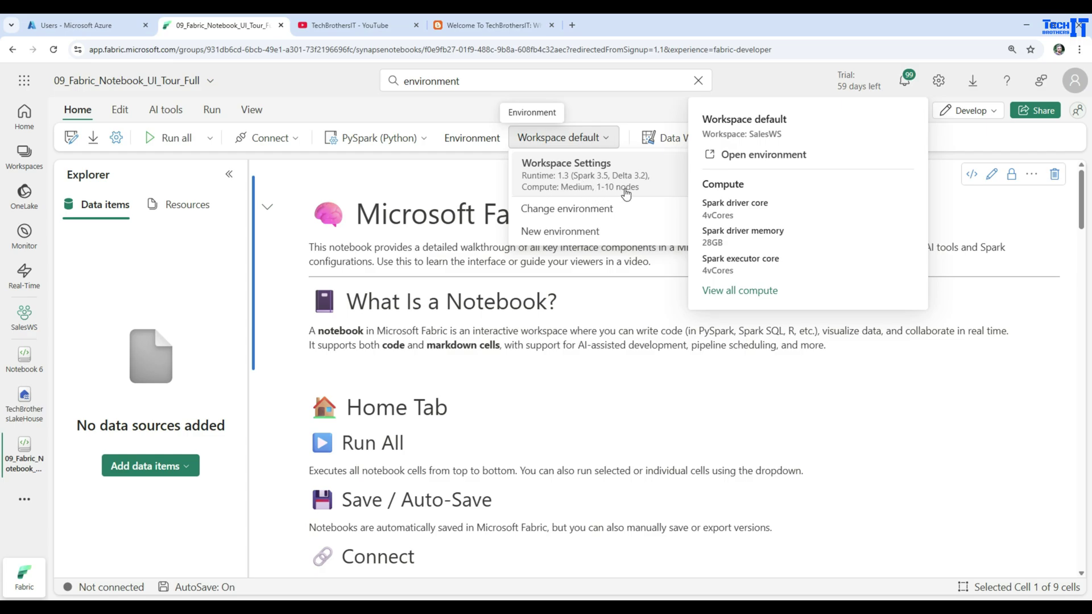
left_click(736, 159)
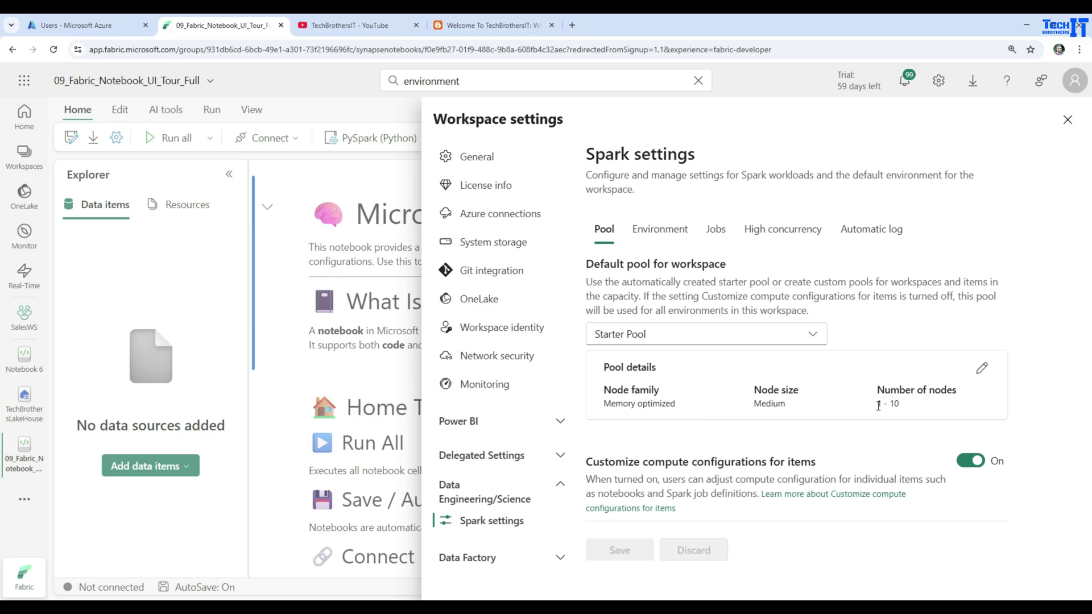
Step: Turn off the default environment for the workspace and save the Spark settings
left_click(659, 233)
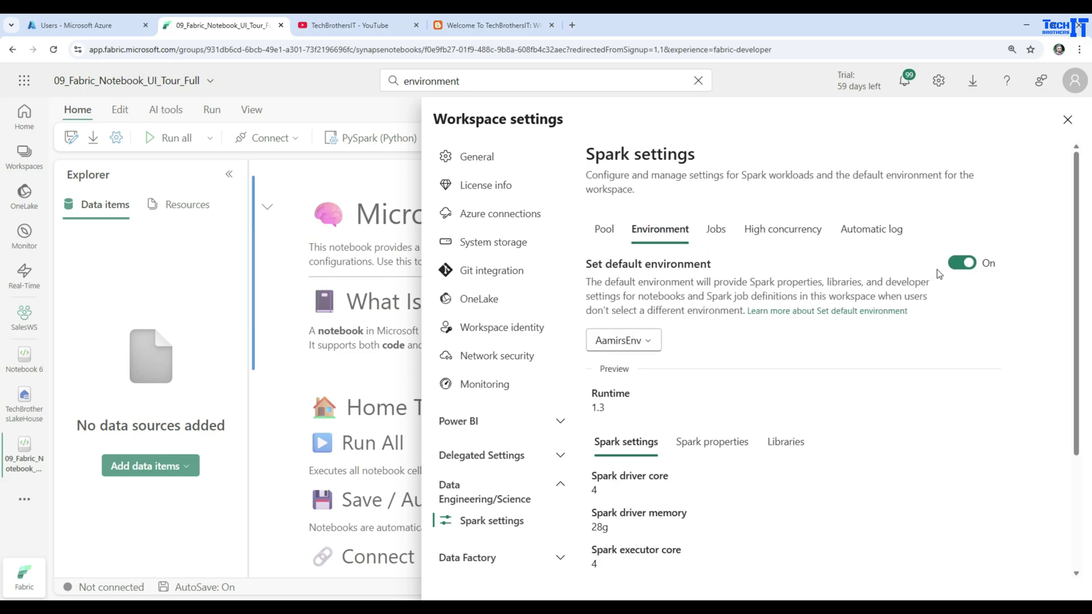
left_click(960, 265)
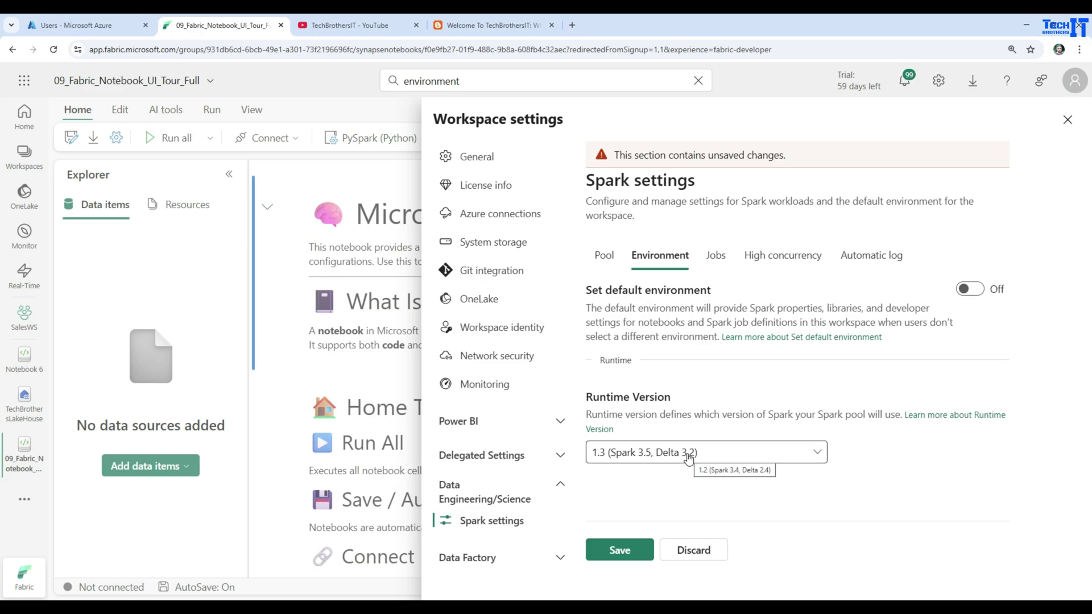
left_click(643, 551)
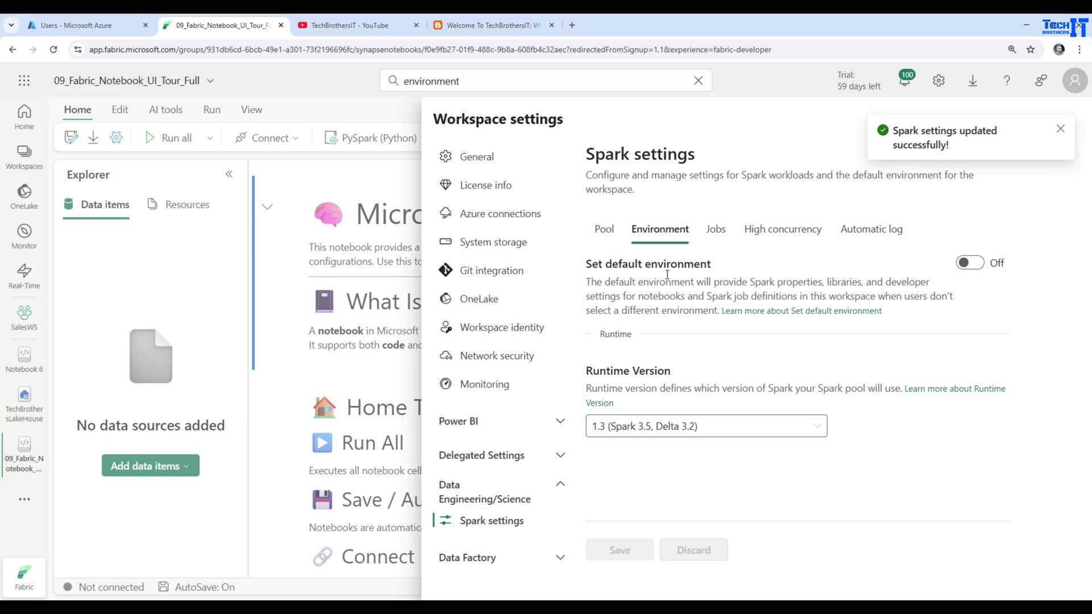
Step: Review the workspace's Spark settings for jobs, high concurrency, automatic logging, pool and environment
left_click(715, 229)
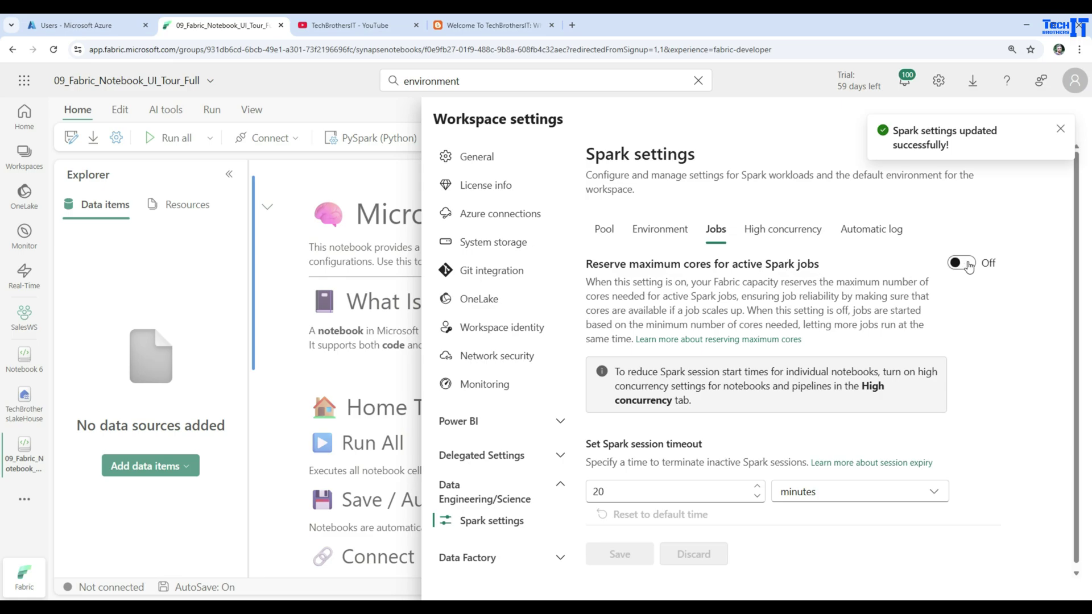
left_click(774, 230)
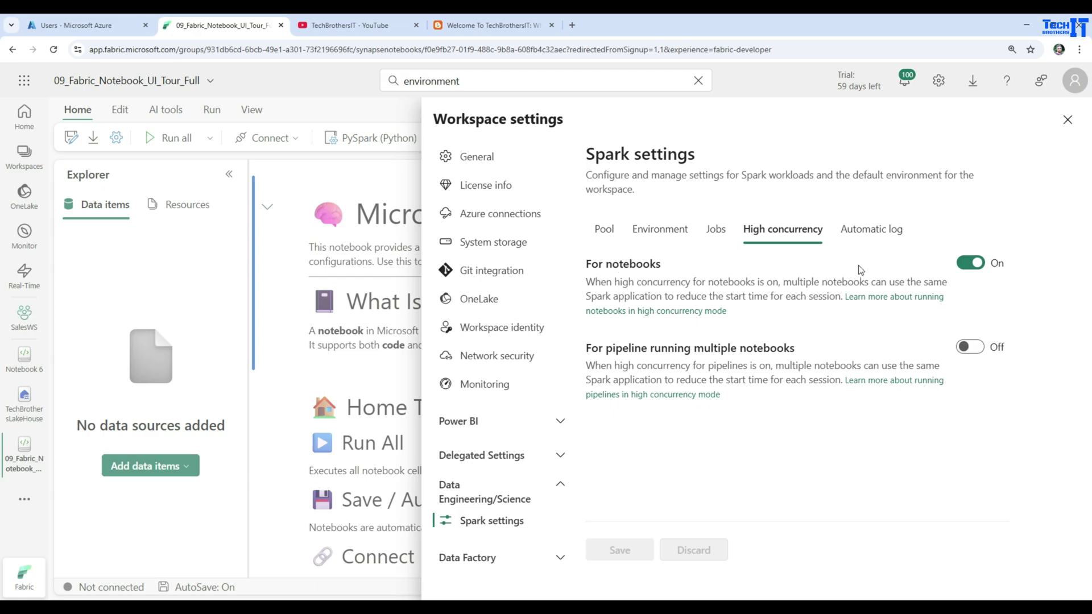
left_click(874, 238)
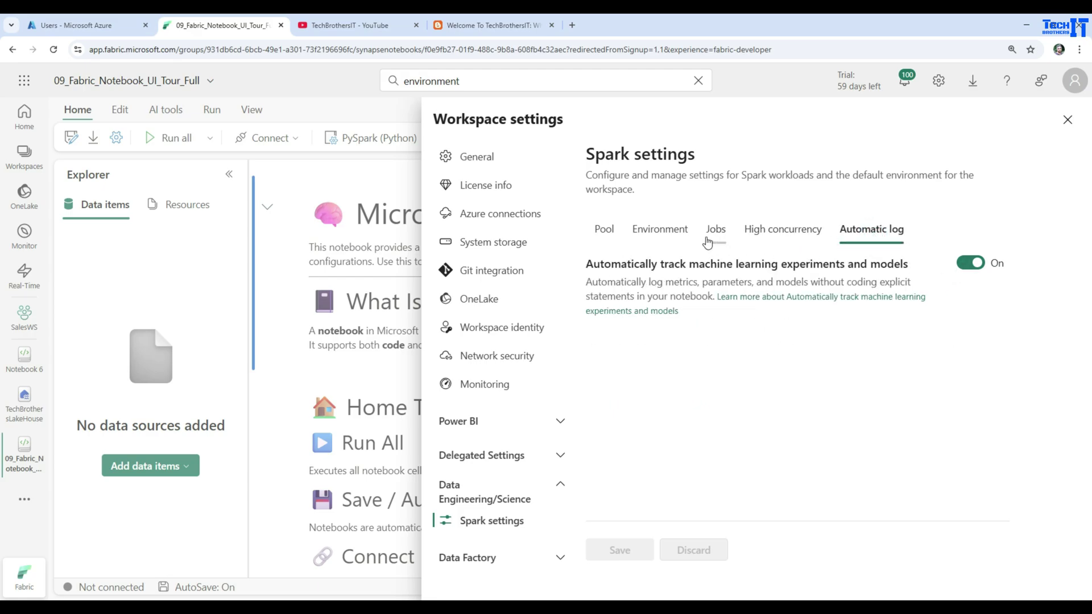
left_click(601, 231)
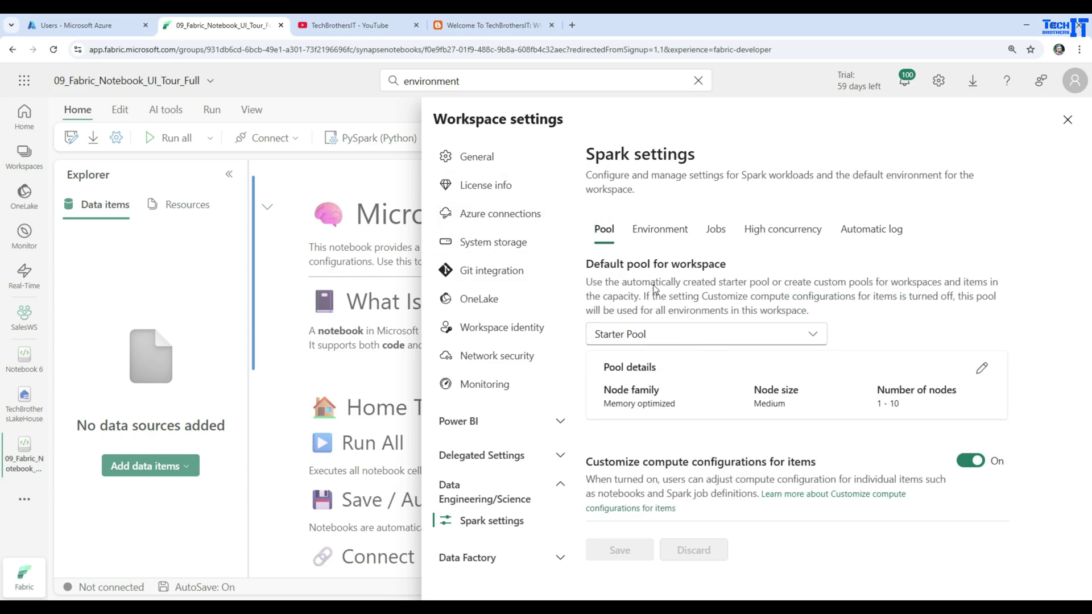
left_click(659, 232)
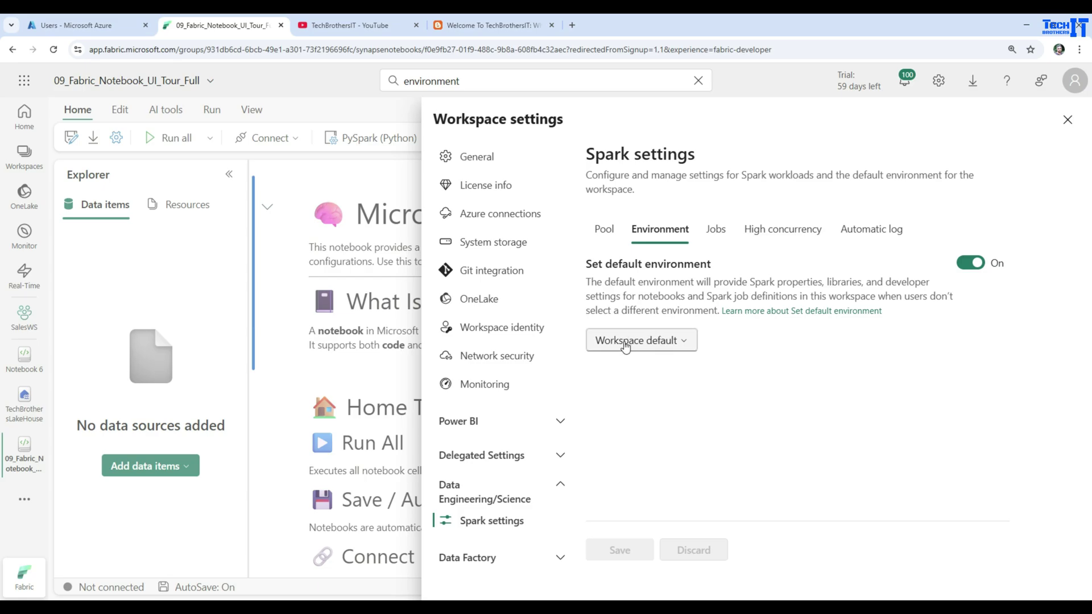
Step: Start a new Spark pool named DevPool with the Memory optimized node family and Small node size
left_click(598, 232)
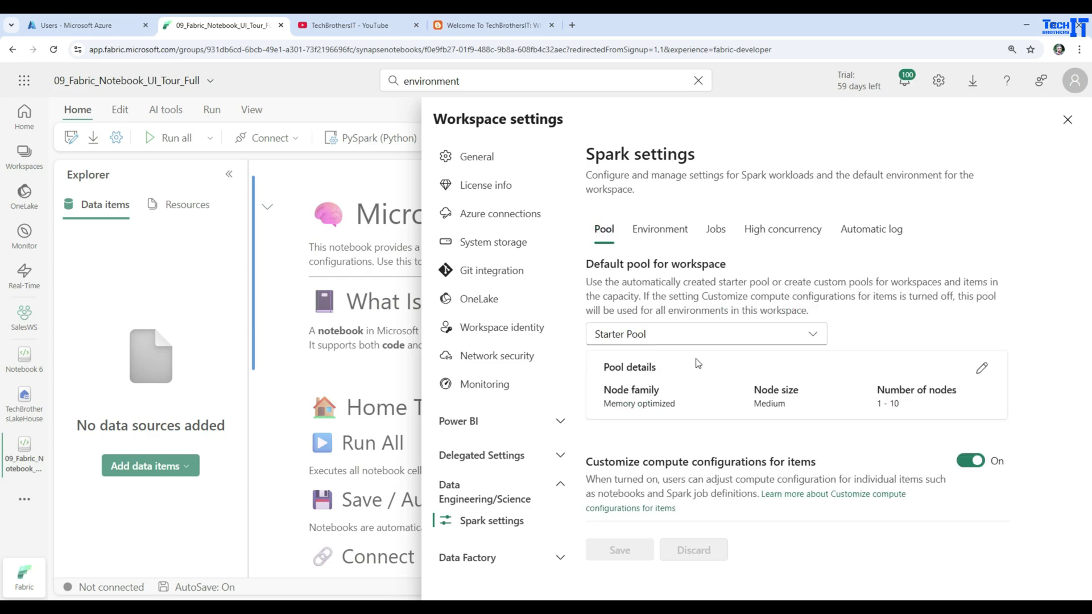
left_click(673, 338)
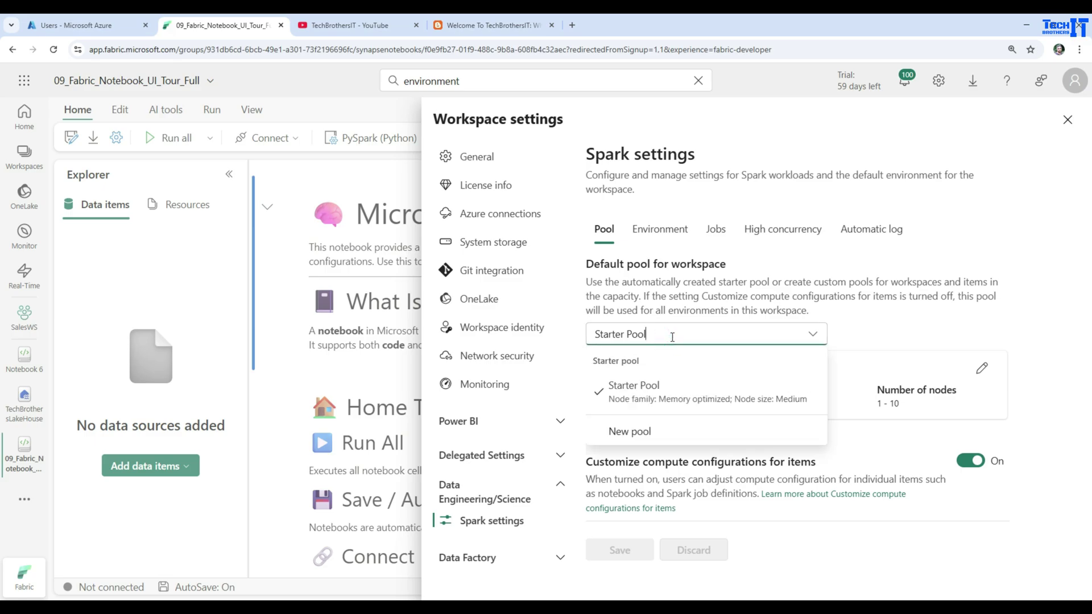
left_click(630, 435)
left_click(645, 237)
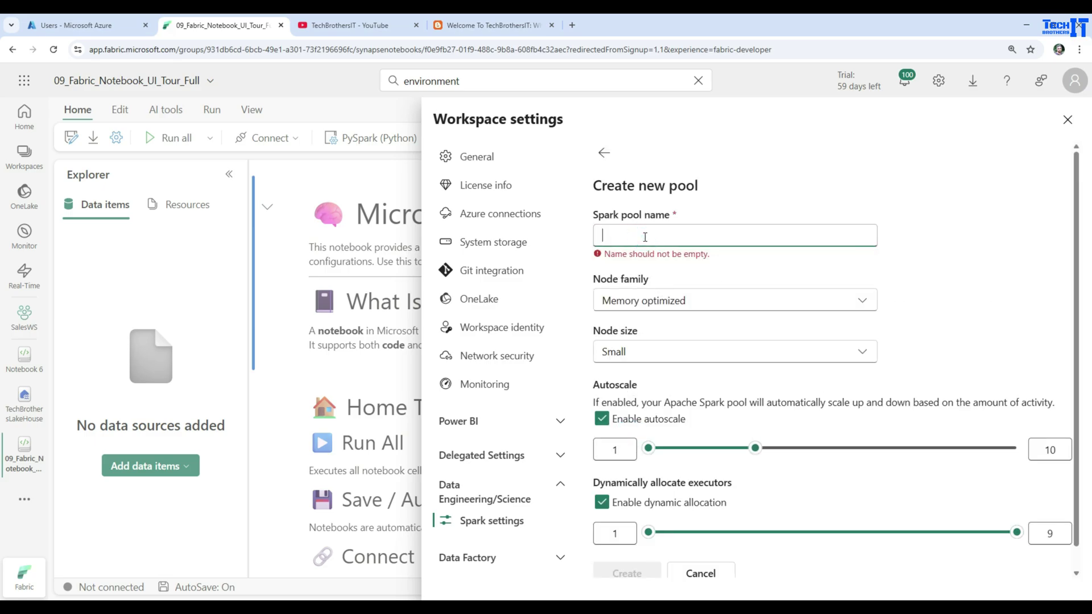
type("Dev")
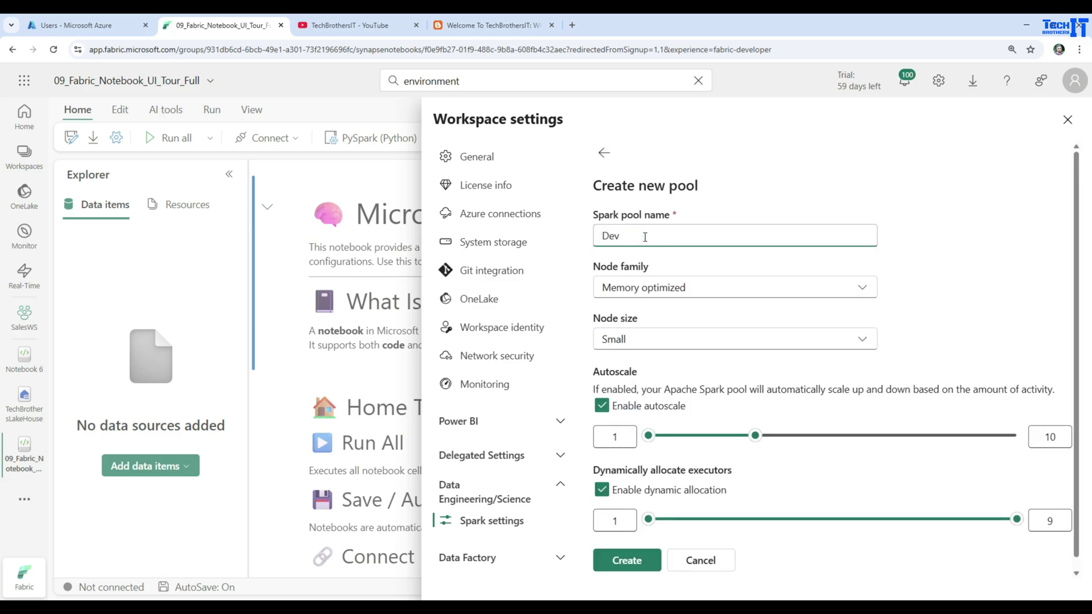
type("Pool")
left_click(701, 289)
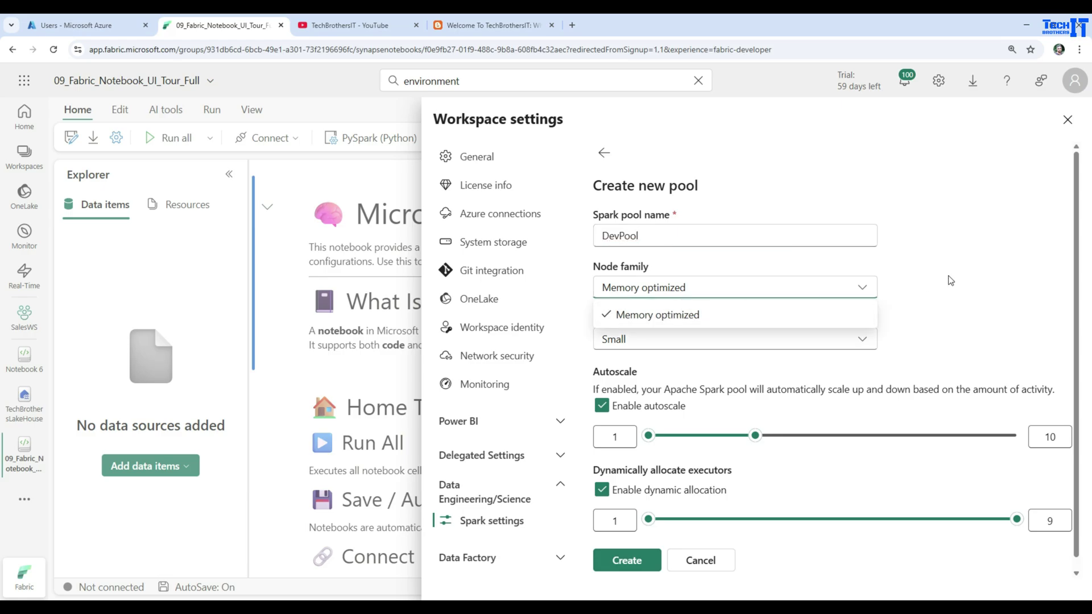
left_click(675, 314)
left_click(709, 340)
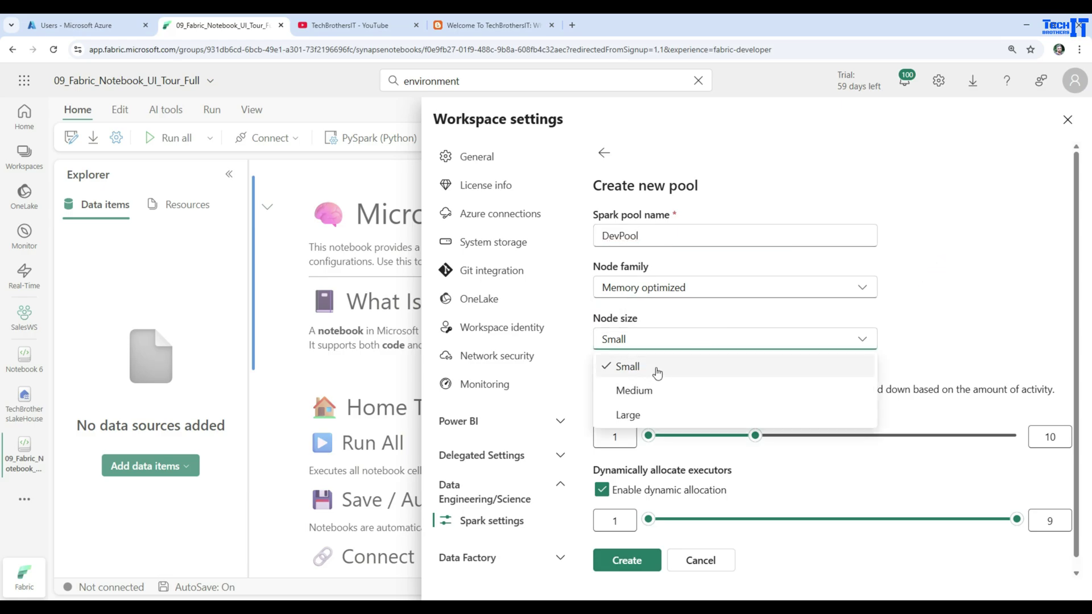
left_click(1014, 317)
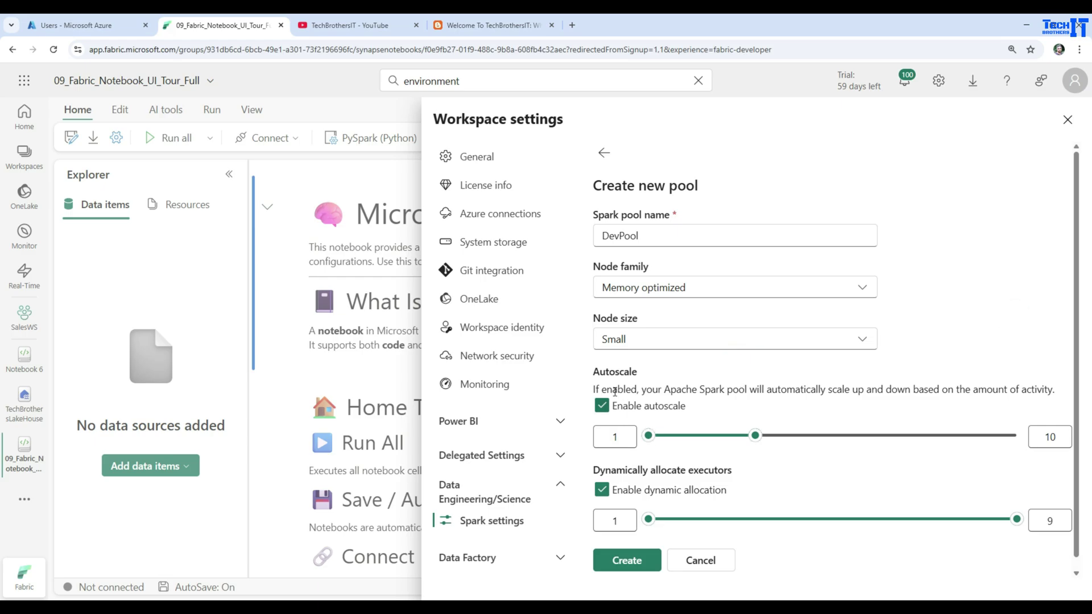
Step: Limit DevPool's autoscale maximum to 3 nodes, create the pool and save it as the workspace default
double_click(1032, 438)
type("3")
scroll(870, 476, "down", 1)
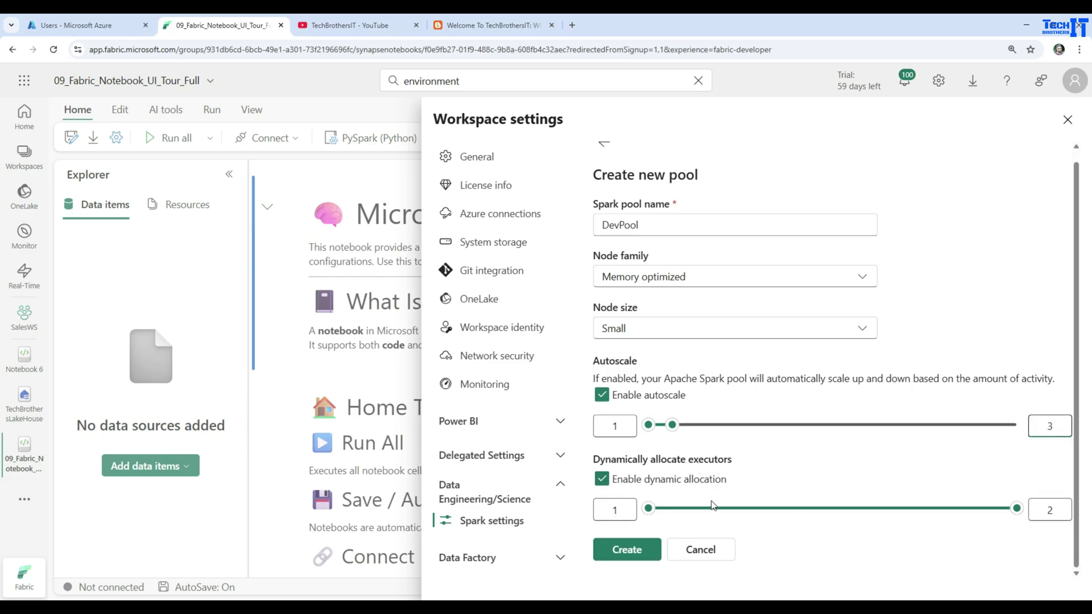
left_click(640, 554)
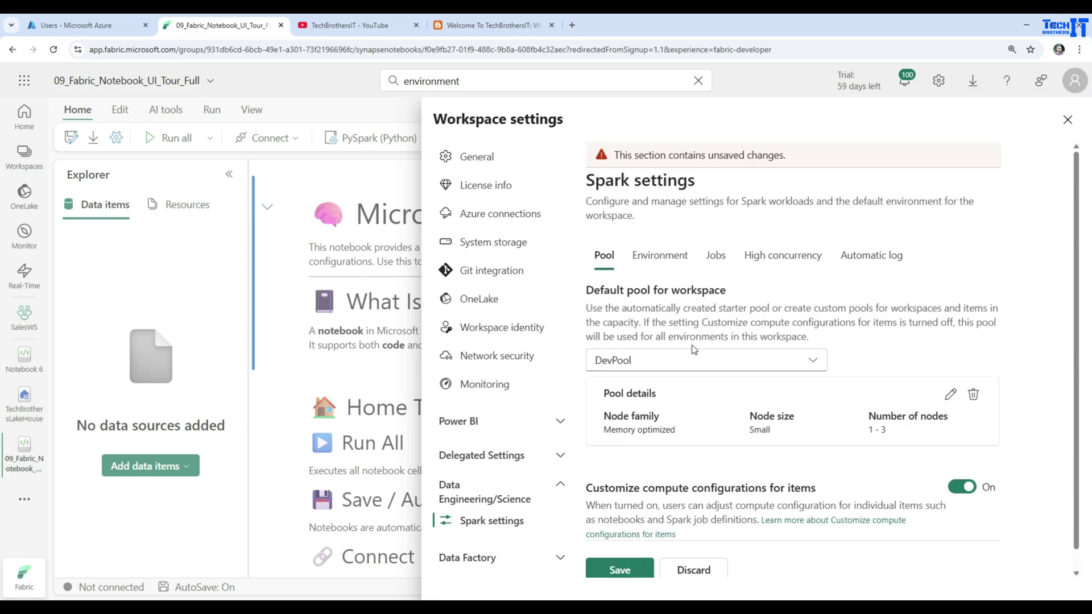
left_click(620, 569)
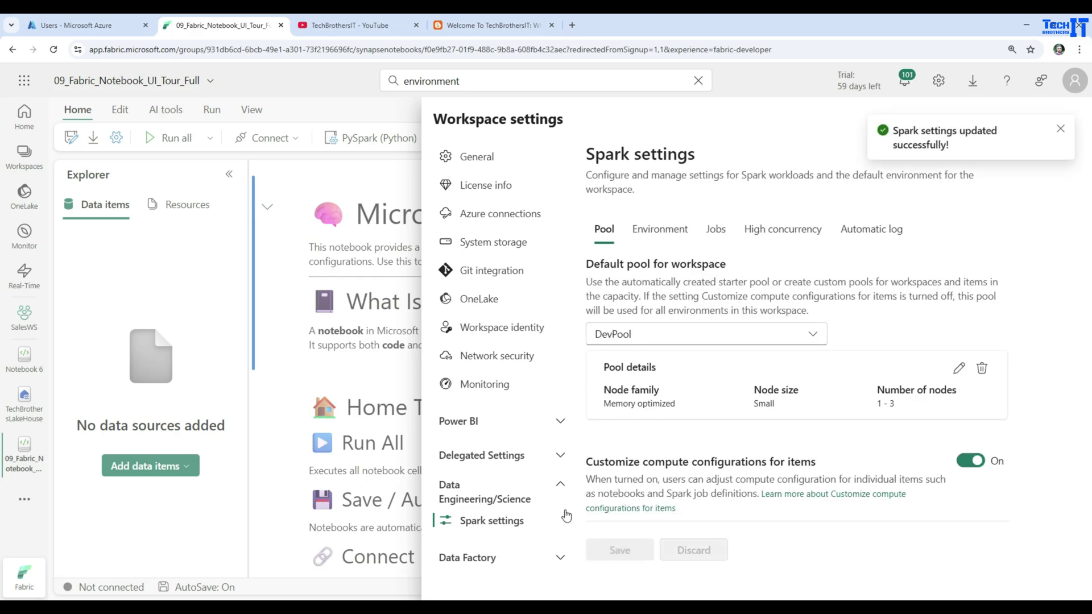
Step: Set the workspace's default pool back to Starter Pool, save the change and close the workspace settings
left_click(662, 233)
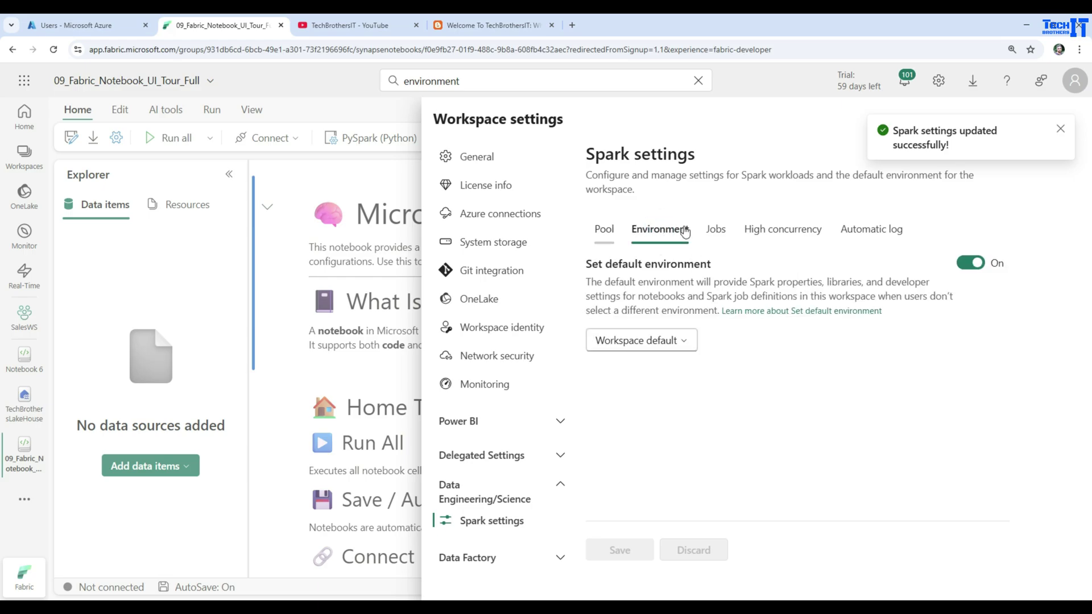
left_click(499, 524)
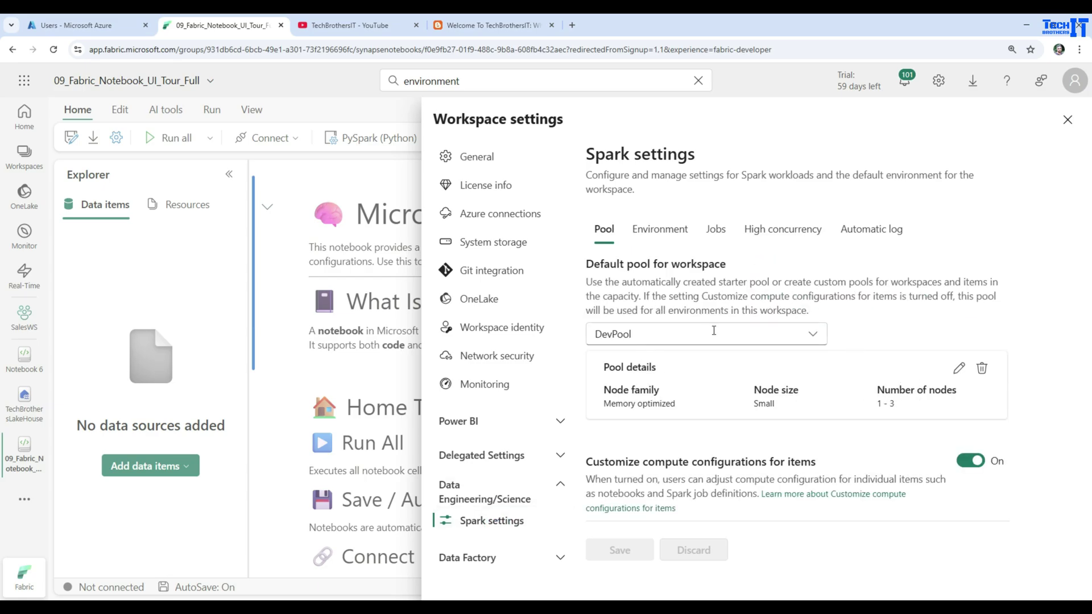
left_click(807, 335)
left_click(660, 386)
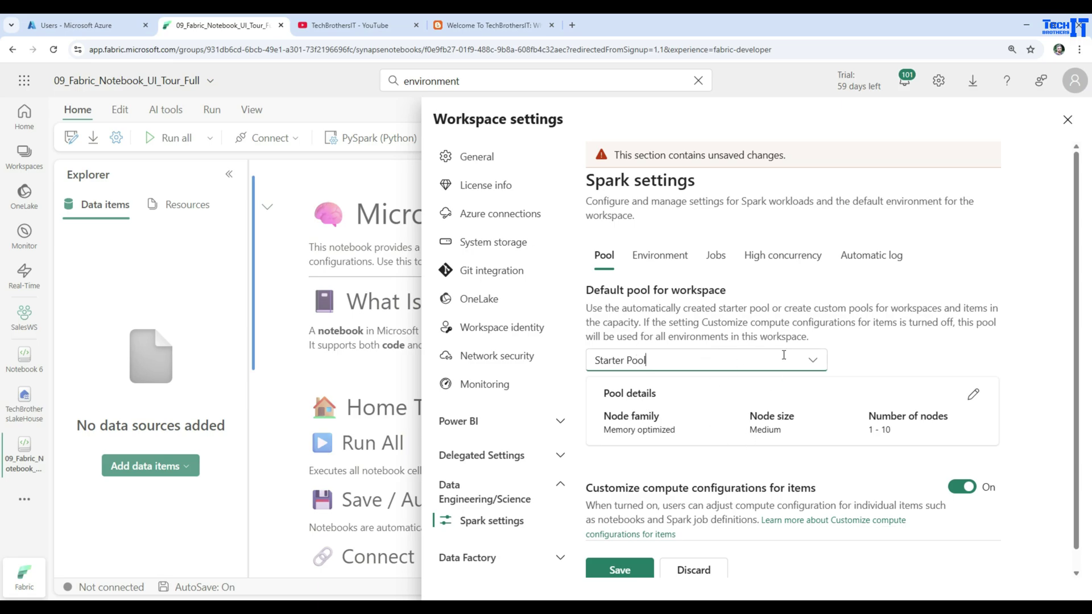
left_click(626, 576)
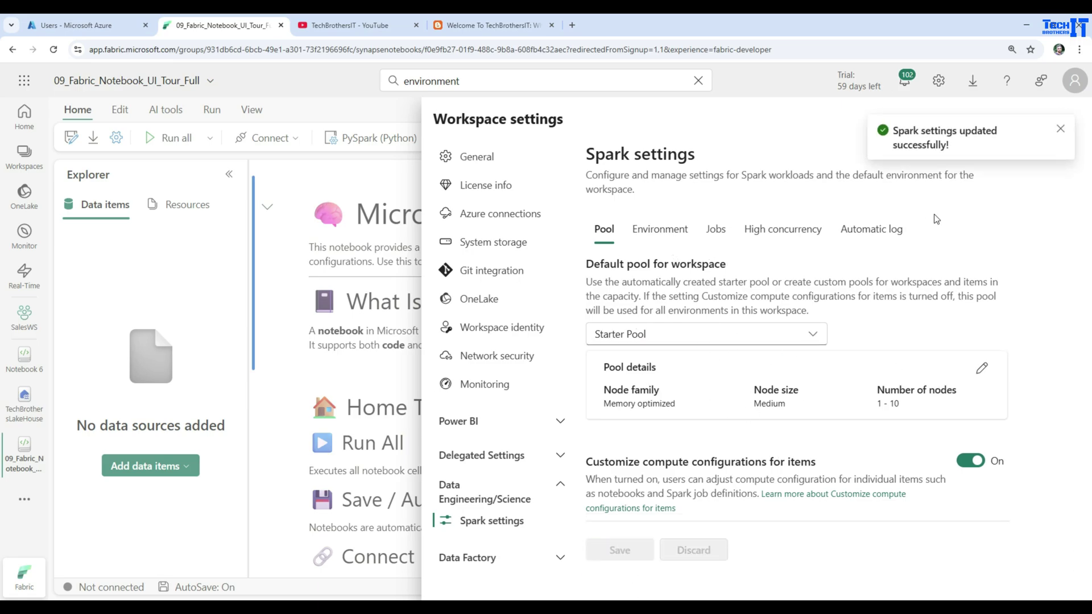
left_click(1060, 129)
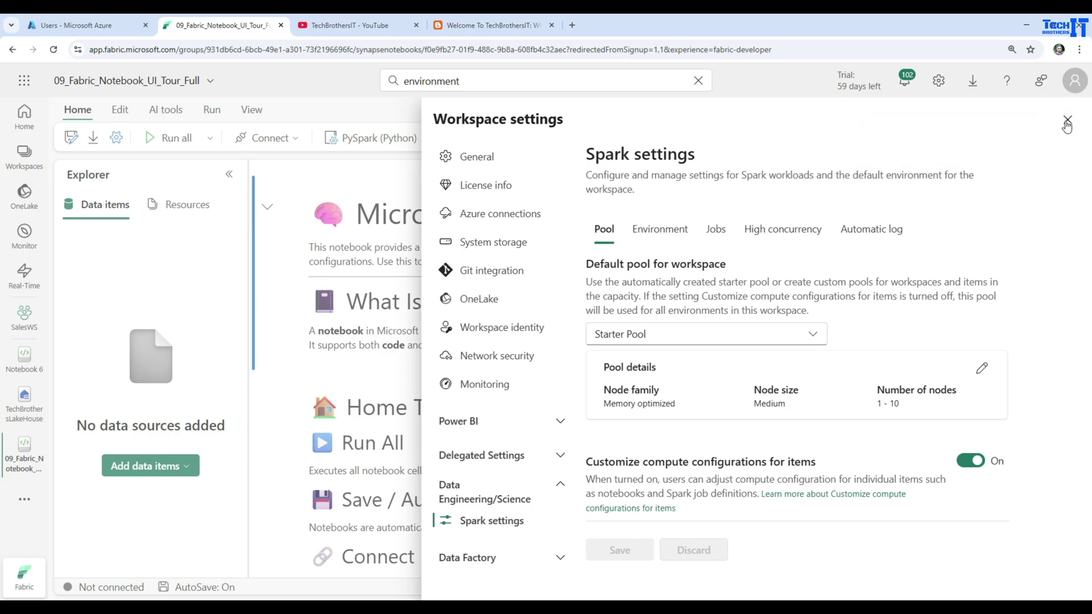
left_click(1067, 122)
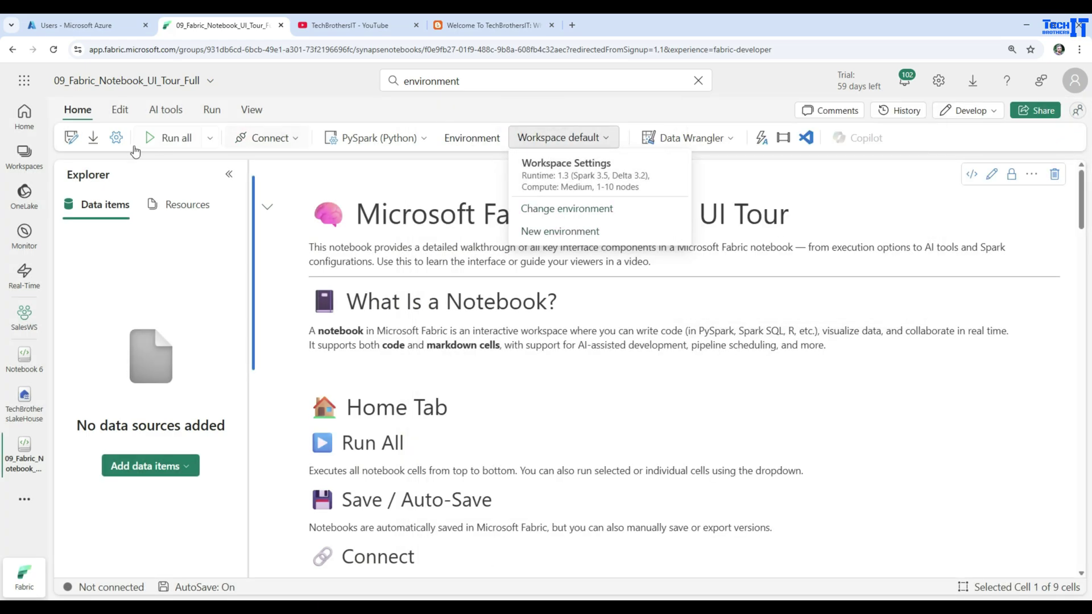
Step: Create a new environment named DevEnv from the notebook and view its available runtime versions
left_click(379, 102)
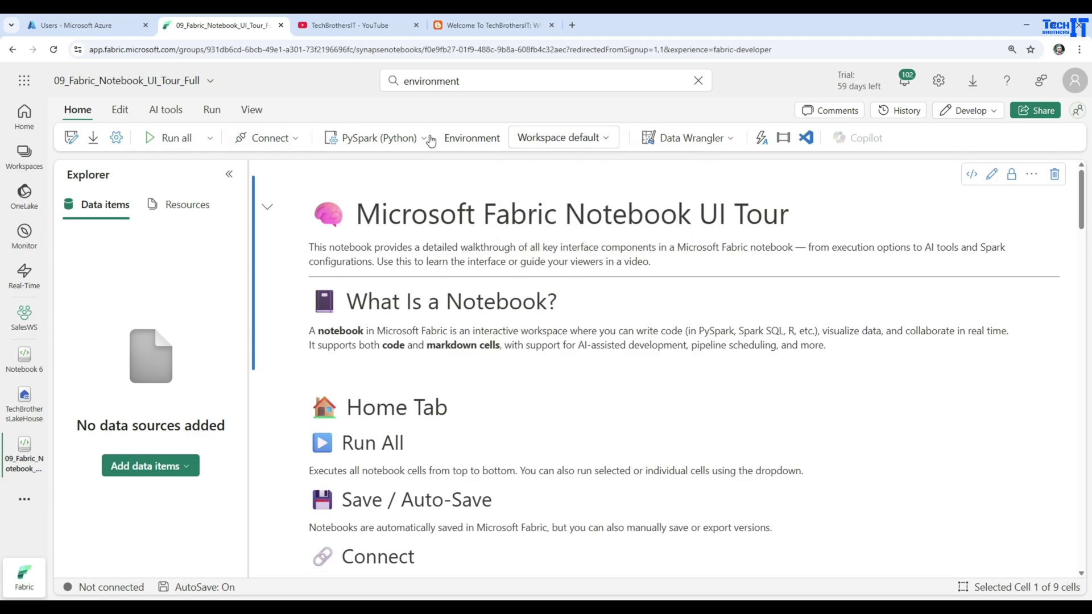
left_click(549, 138)
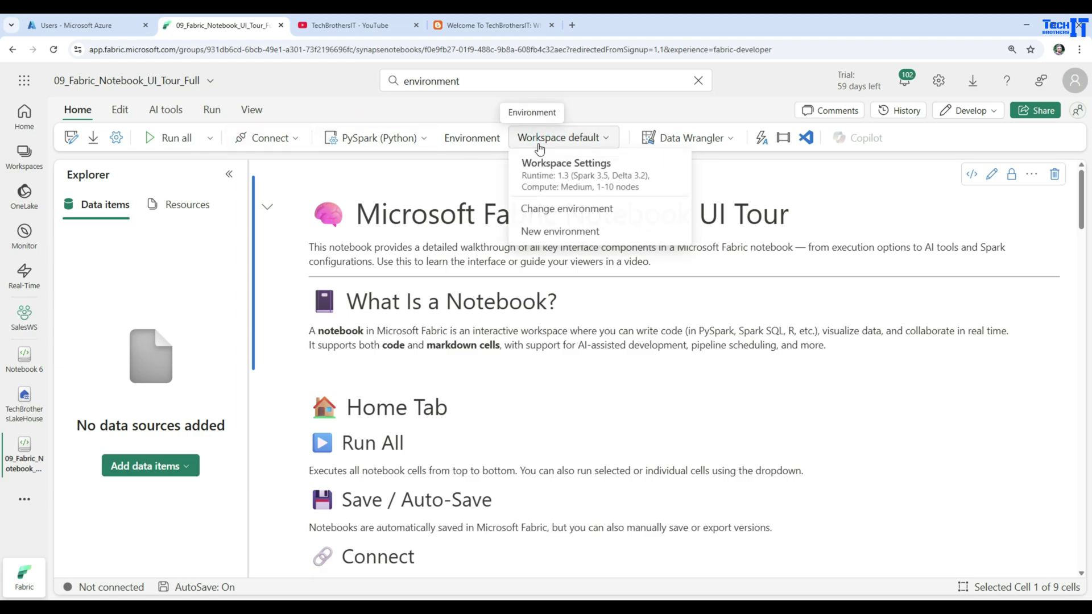
left_click(558, 234)
left_click(536, 341)
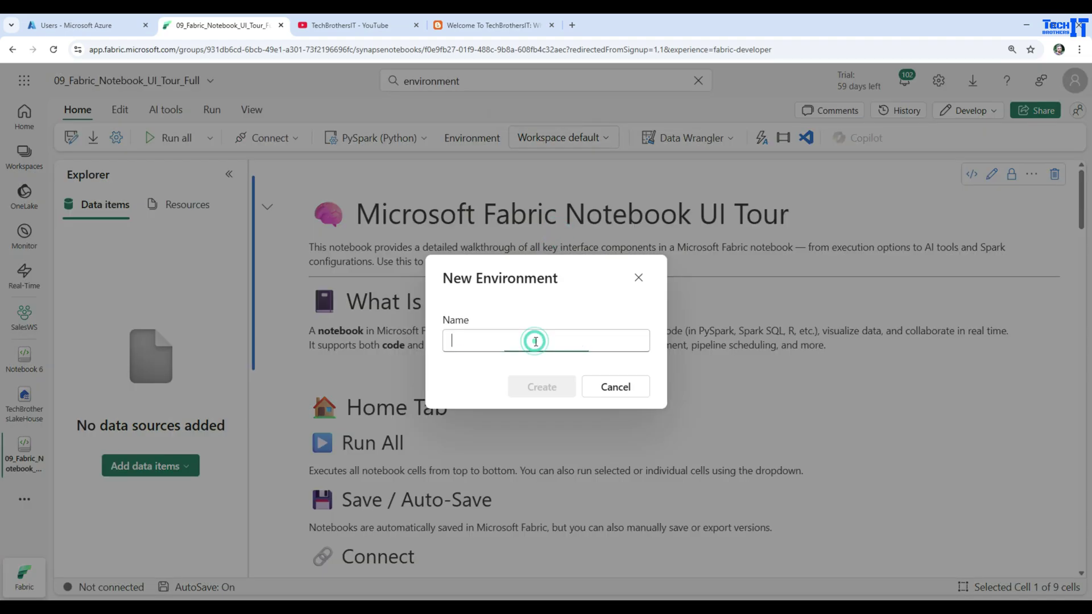
type("DevE")
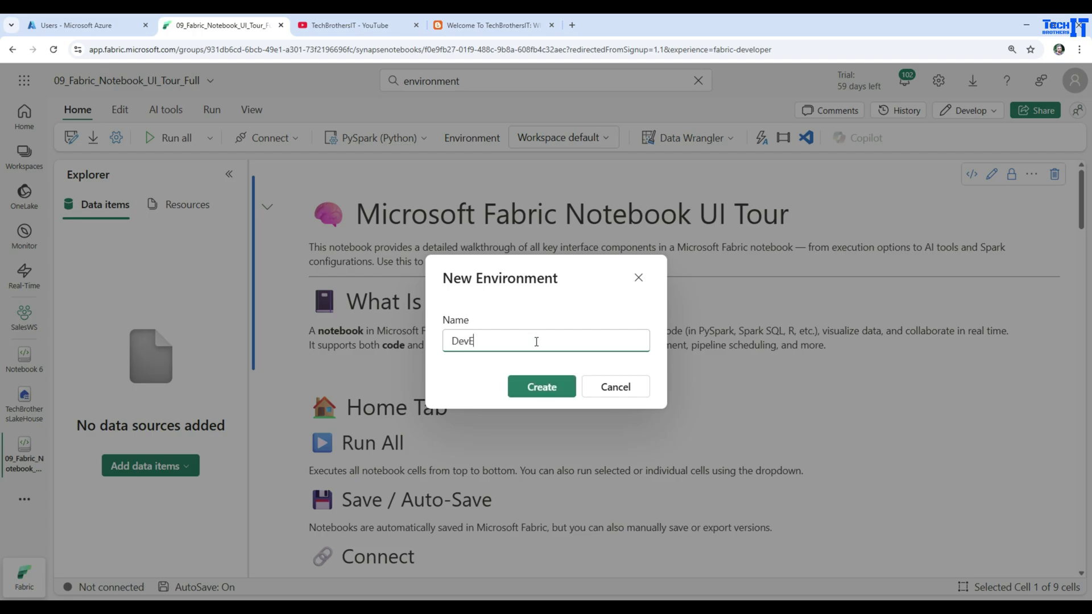
type("nv")
left_click(543, 394)
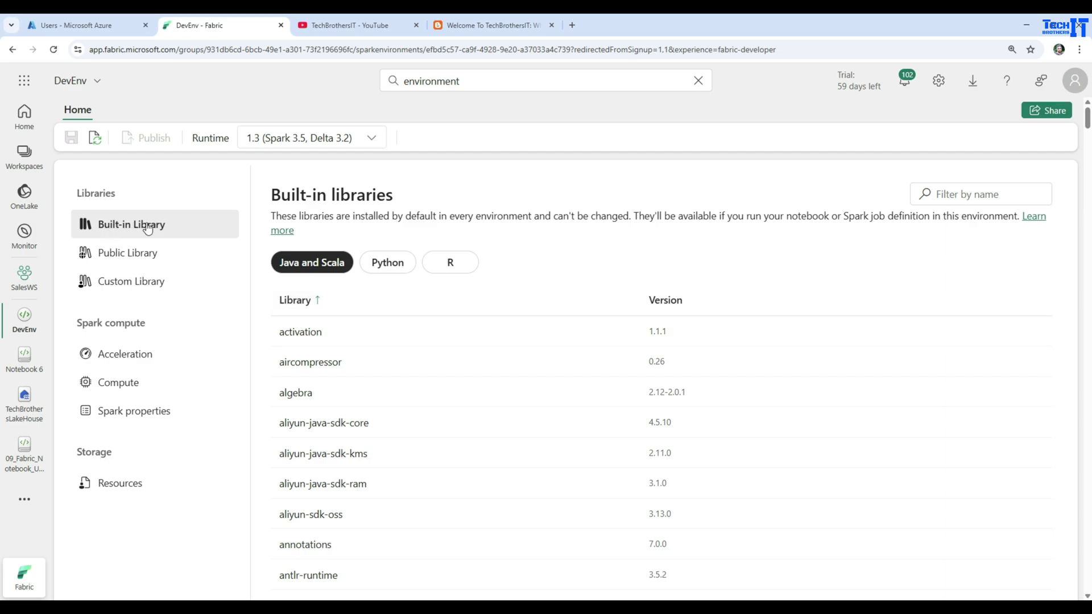
left_click(302, 138)
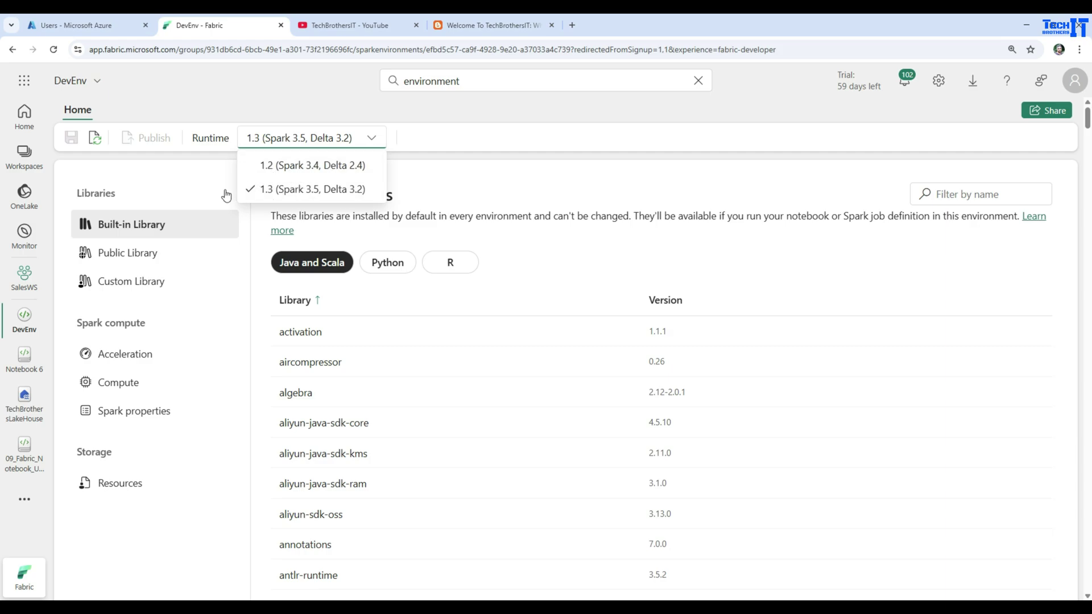
Step: Start an empty PyPI library entry in the environment's public libraries and remove it without naming a library
left_click(466, 181)
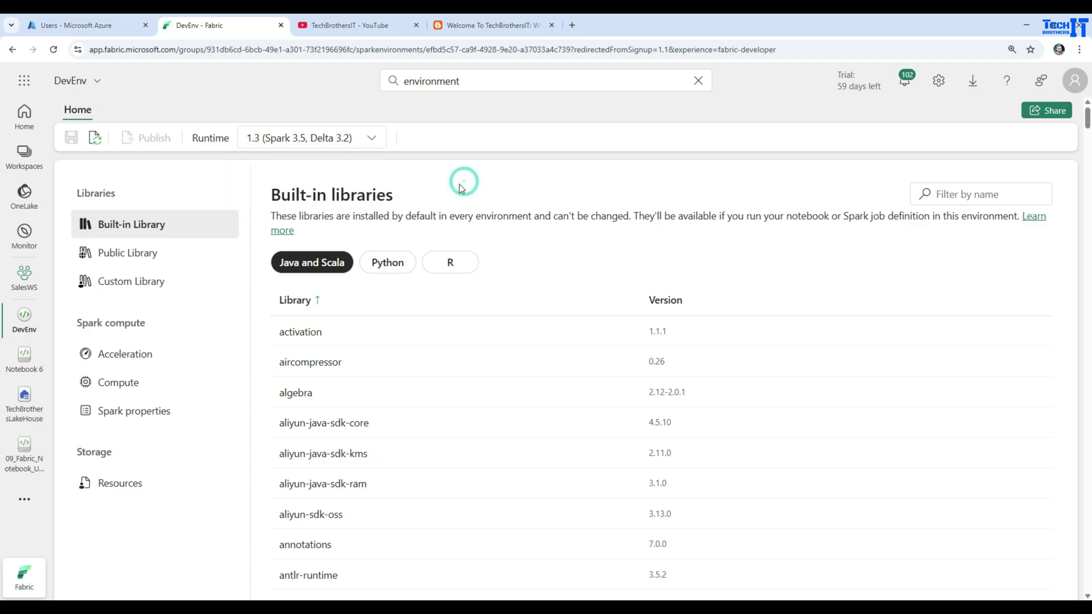
left_click(142, 256)
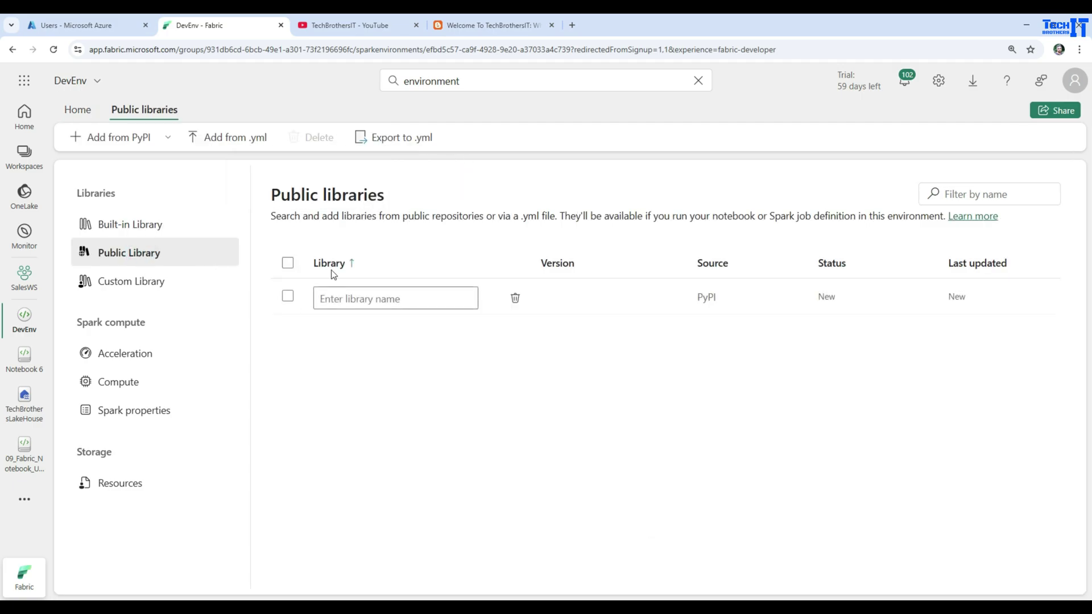
left_click(380, 298)
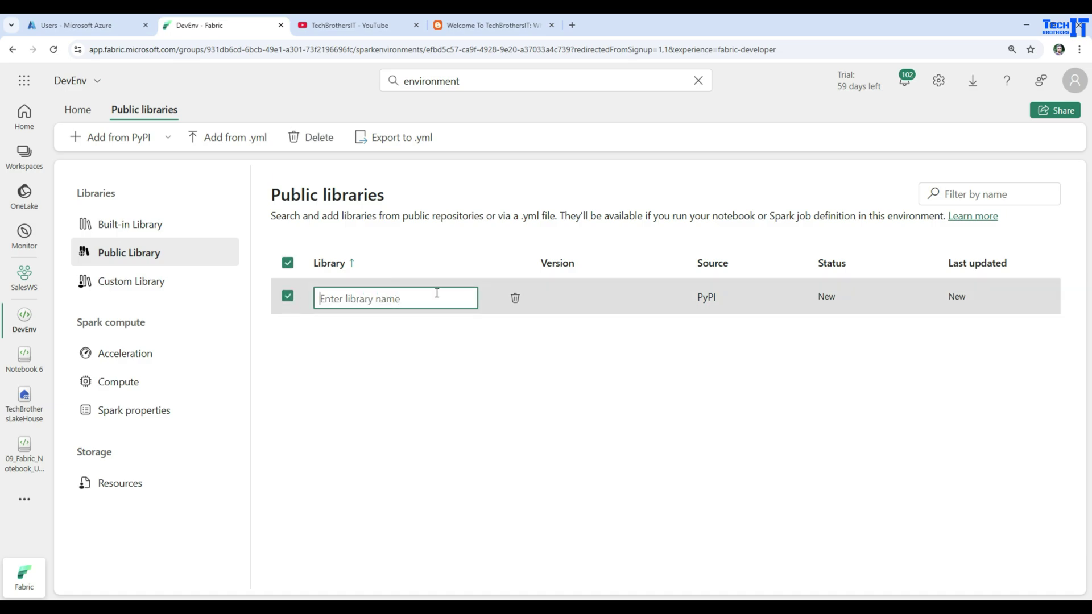
left_click(516, 300)
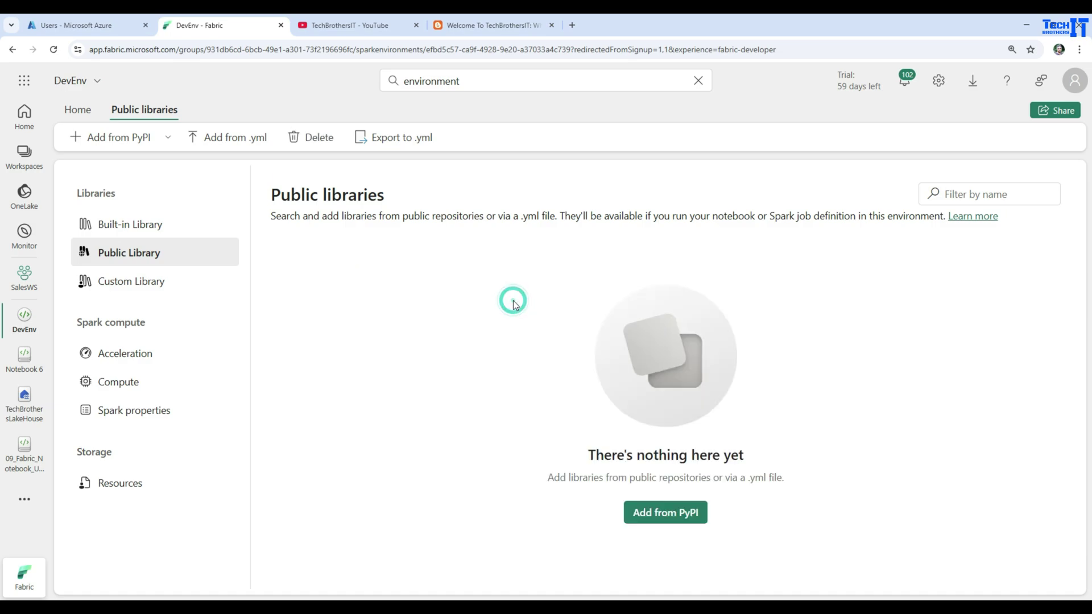
Step: Open the file picker for uploading a custom library to the environment and cancel it without choosing a file
left_click(142, 287)
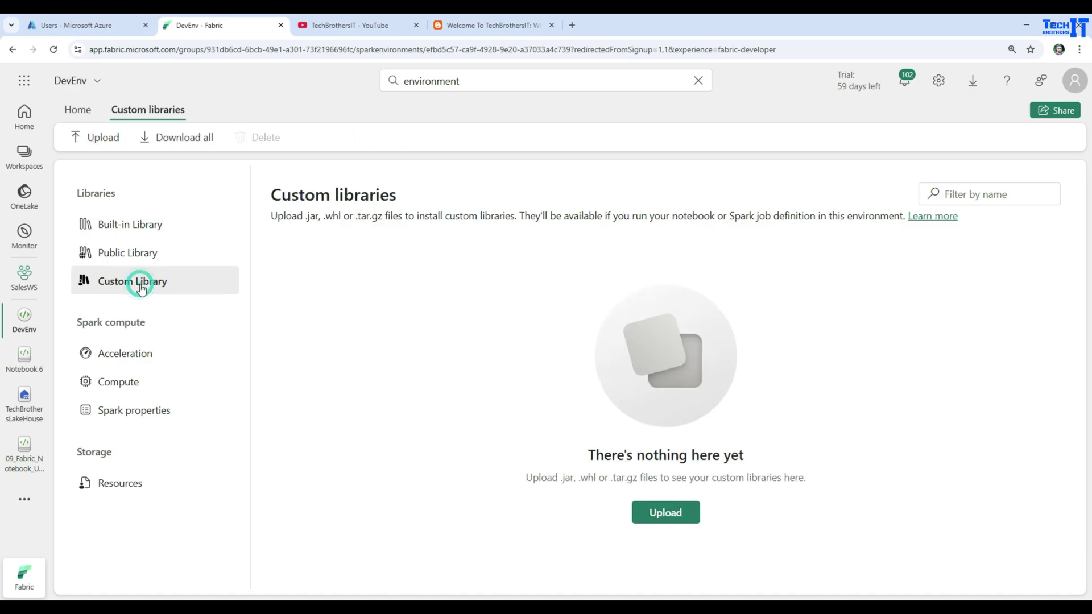
left_click(663, 514)
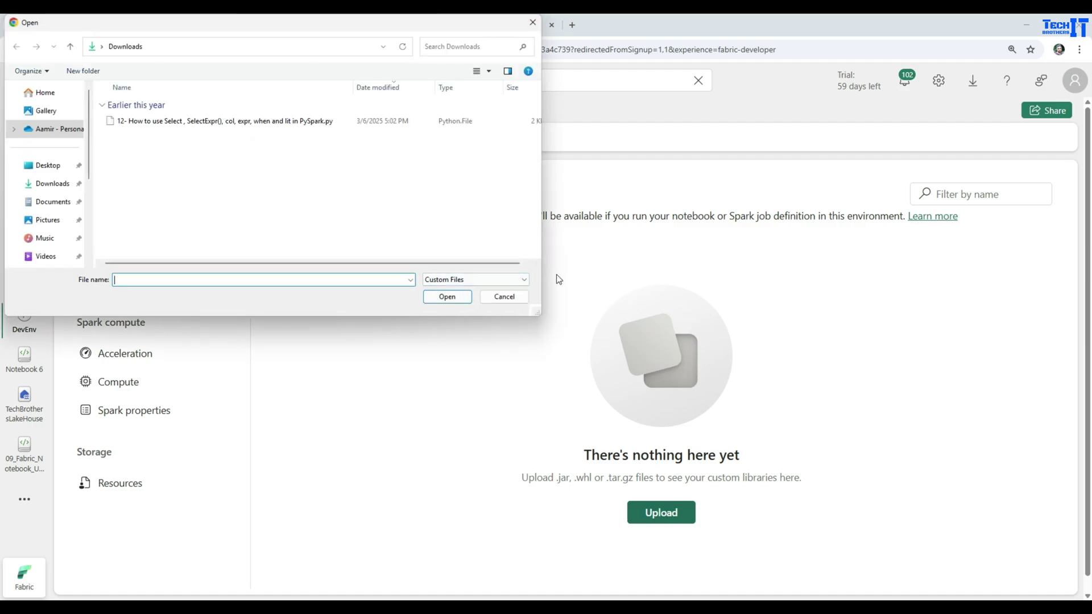
left_click(504, 297)
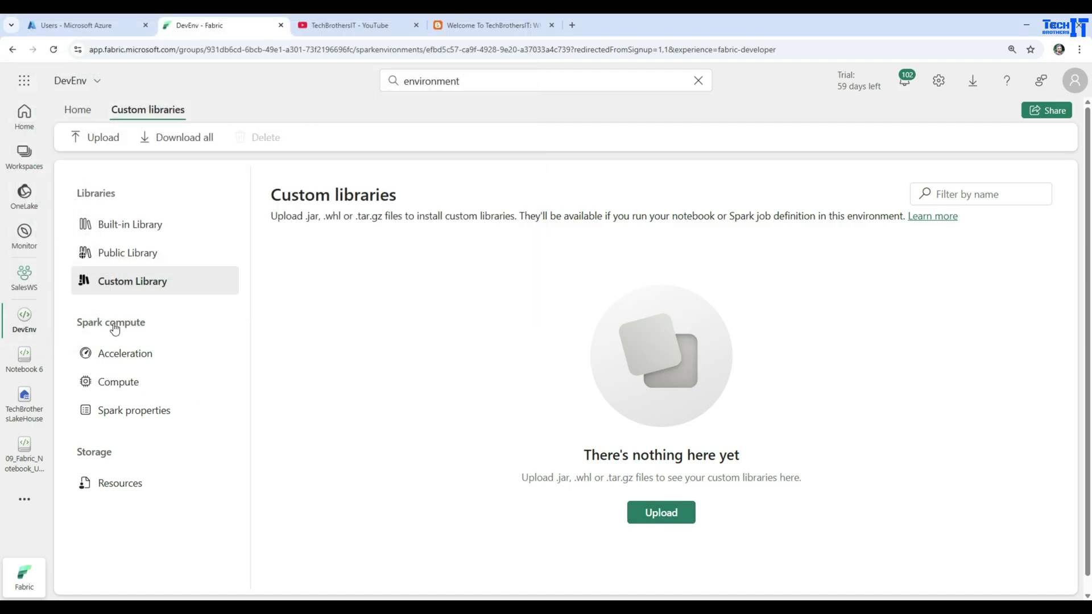
Step: Enable the native execution engine in the environment's acceleration settings and switch it off again
left_click(126, 354)
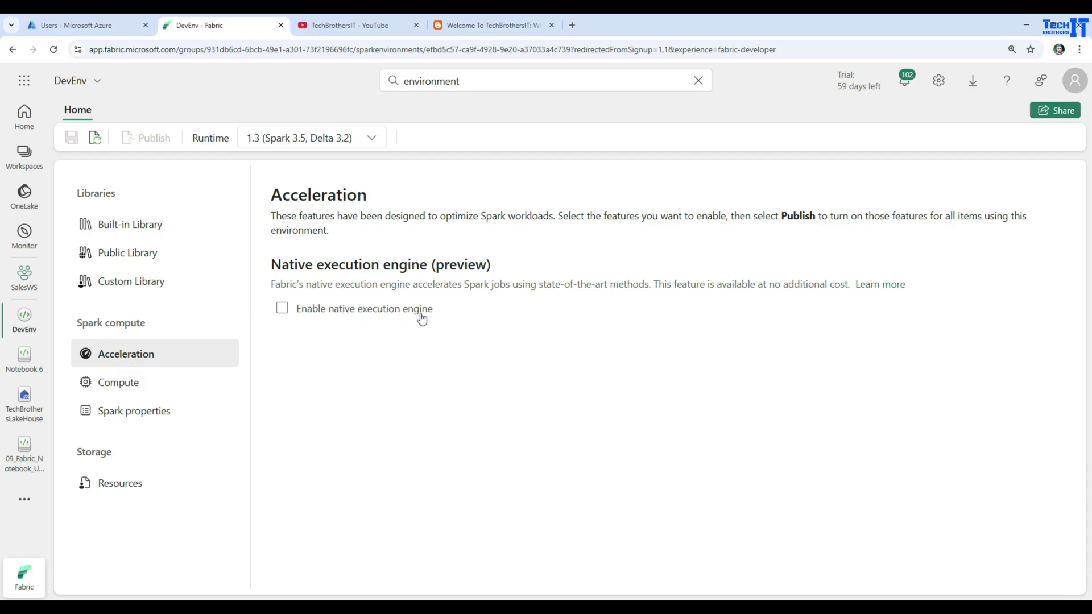
left_click(281, 310)
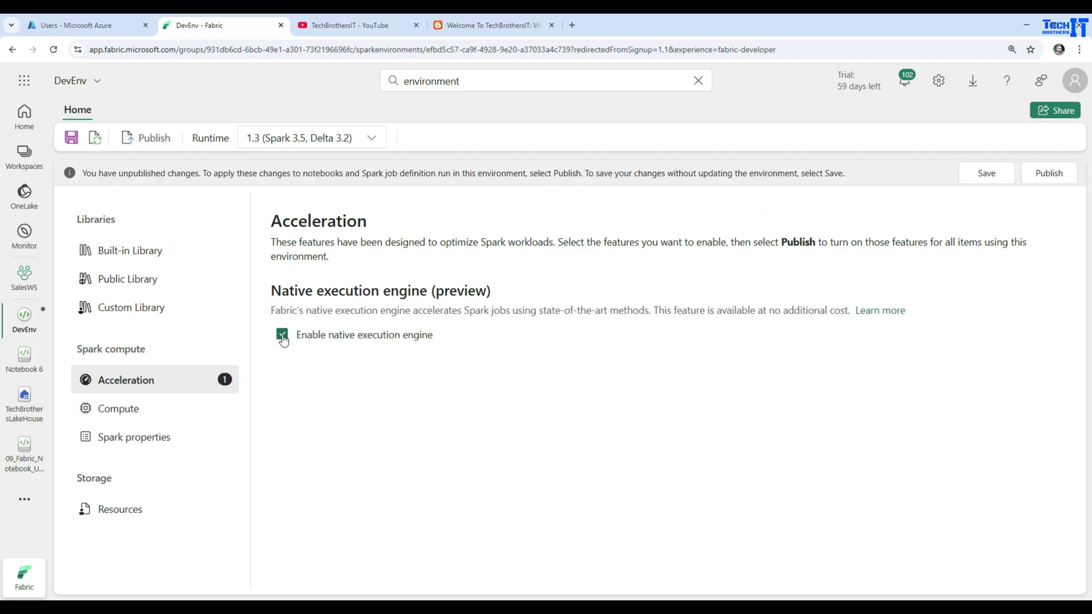
left_click(282, 336)
Step: Review the environment's Spark compute configuration and select DevPool as the environment pool
left_click(142, 388)
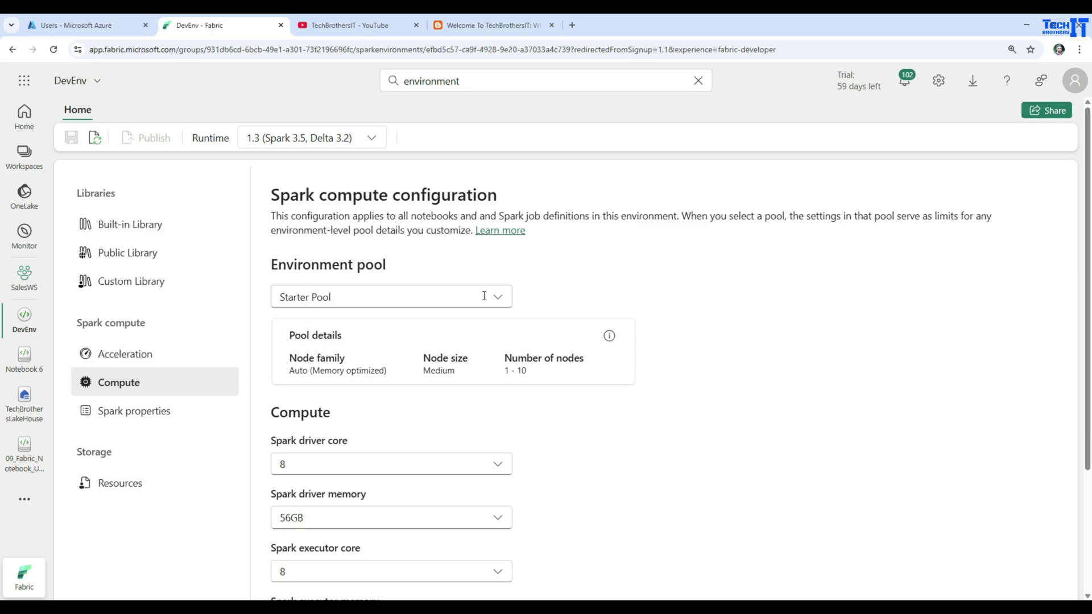
scroll(435, 455, "down", 2)
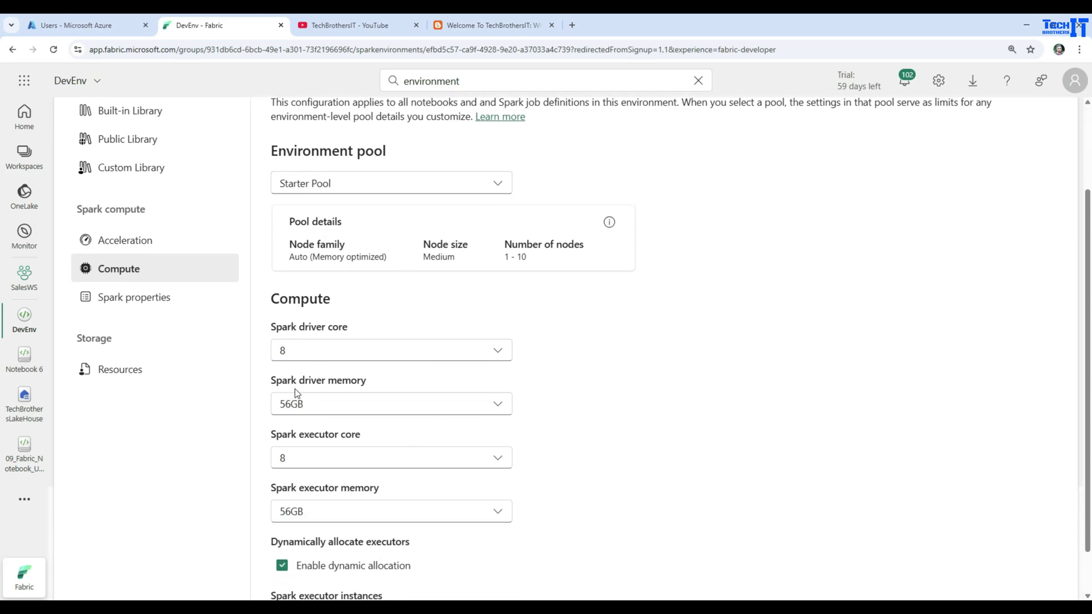
scroll(310, 421, "down", 1)
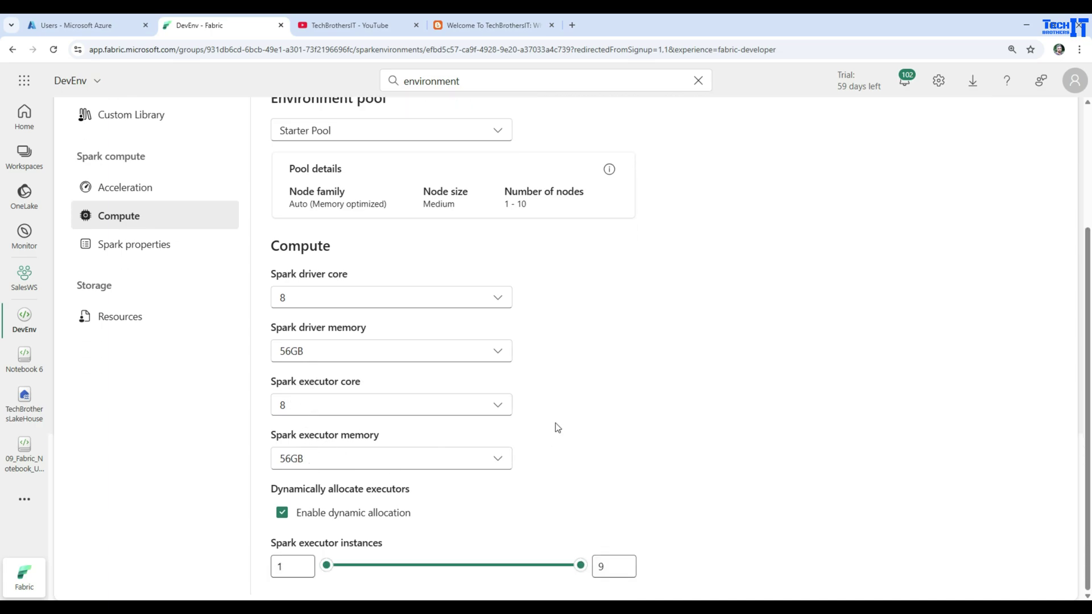
scroll(557, 428, "up", 3)
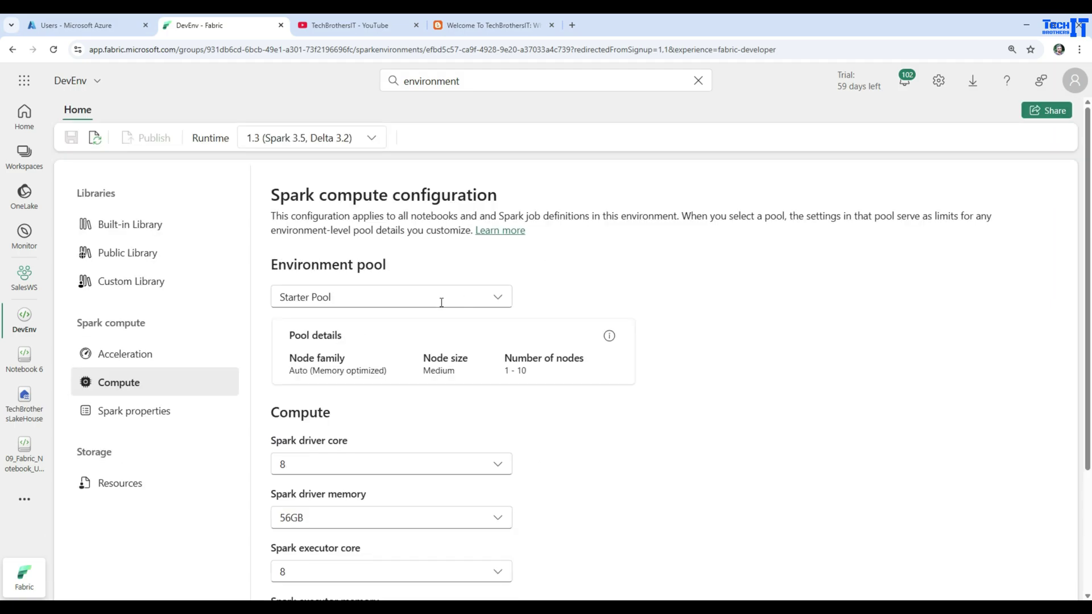
left_click(500, 302)
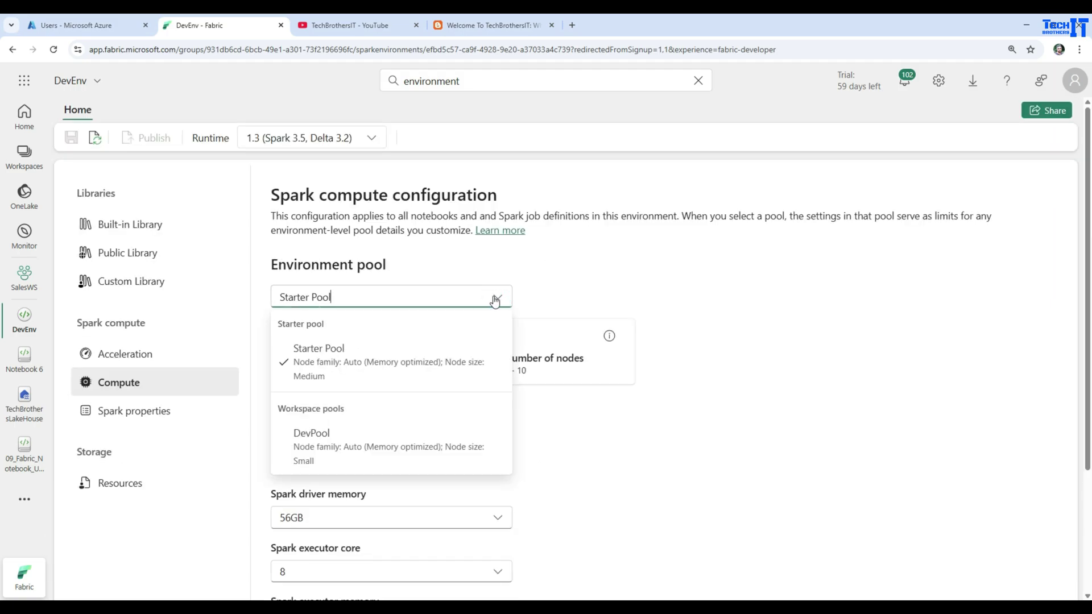
left_click(332, 452)
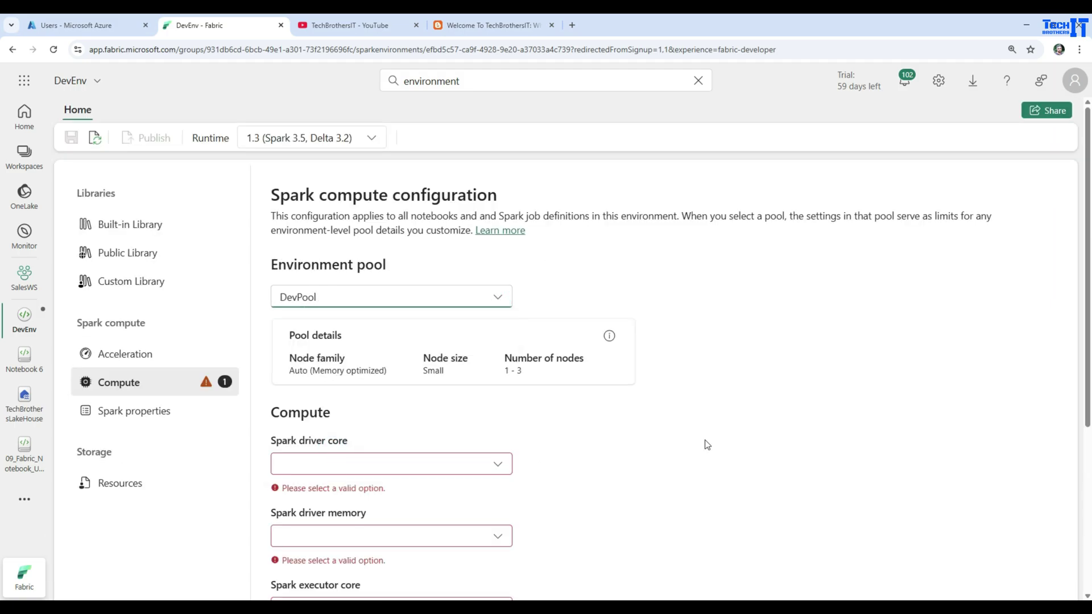
Step: Set the Spark driver core to 4 and the Spark driver memory to 28GB
scroll(707, 445, "down", 2)
left_click(472, 348)
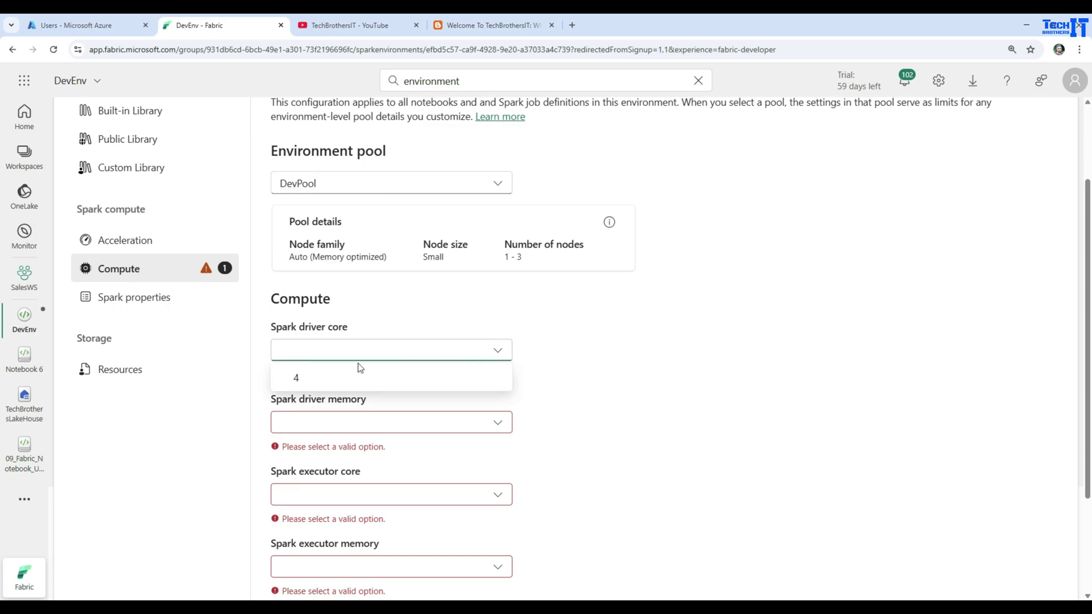
left_click(306, 378)
left_click(449, 406)
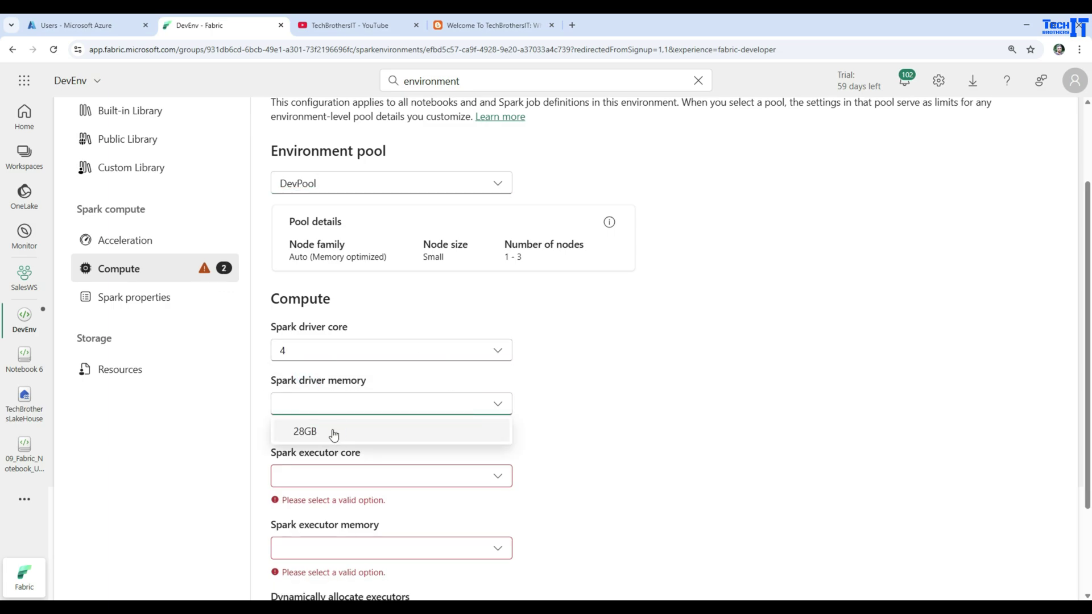
left_click(334, 435)
Step: Set the Spark executor core to 4 and the Spark executor memory to 28GB
left_click(448, 460)
left_click(321, 484)
scroll(568, 434, "down", 1)
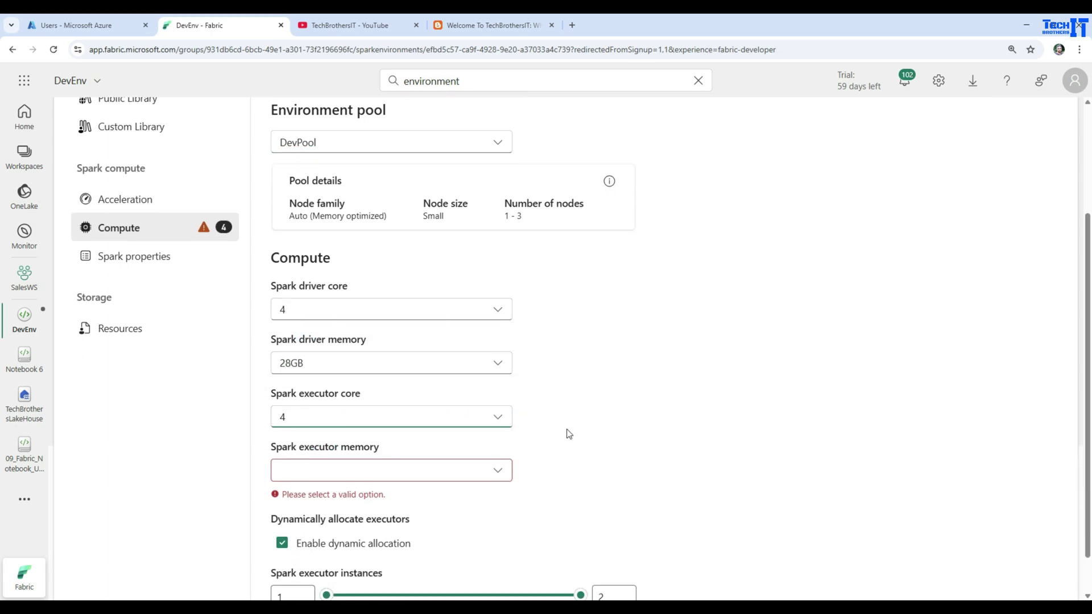
scroll(569, 434, "down", 1)
left_click(417, 421)
left_click(328, 449)
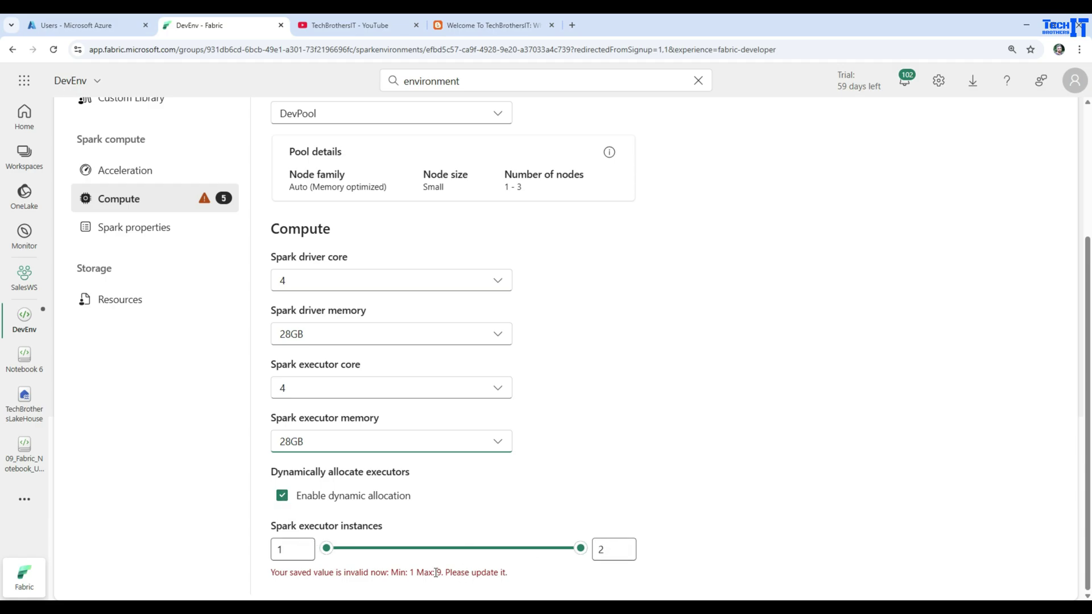
Step: Reset dynamic executor allocation by turning it off and on, with 1 to 2 executor instances, and save the environment
left_click(282, 495)
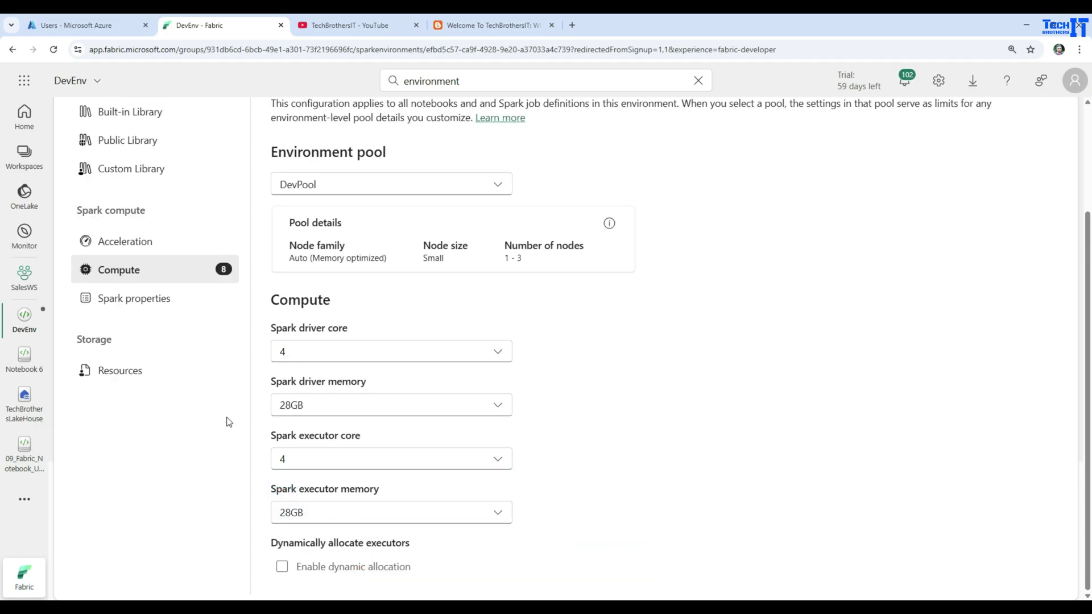
left_click(284, 567)
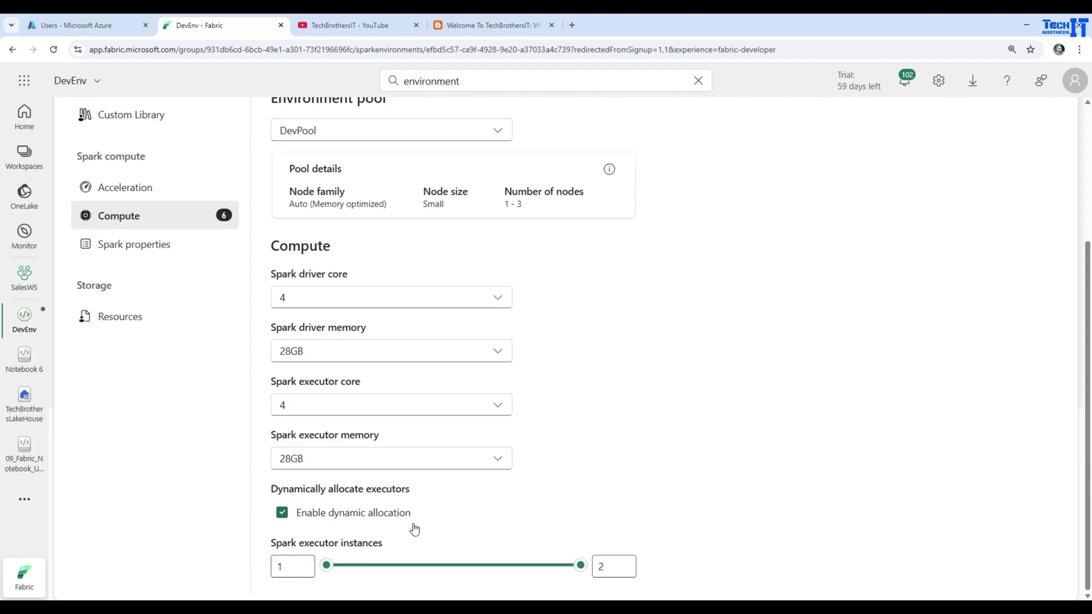
scroll(816, 354, "up", 4)
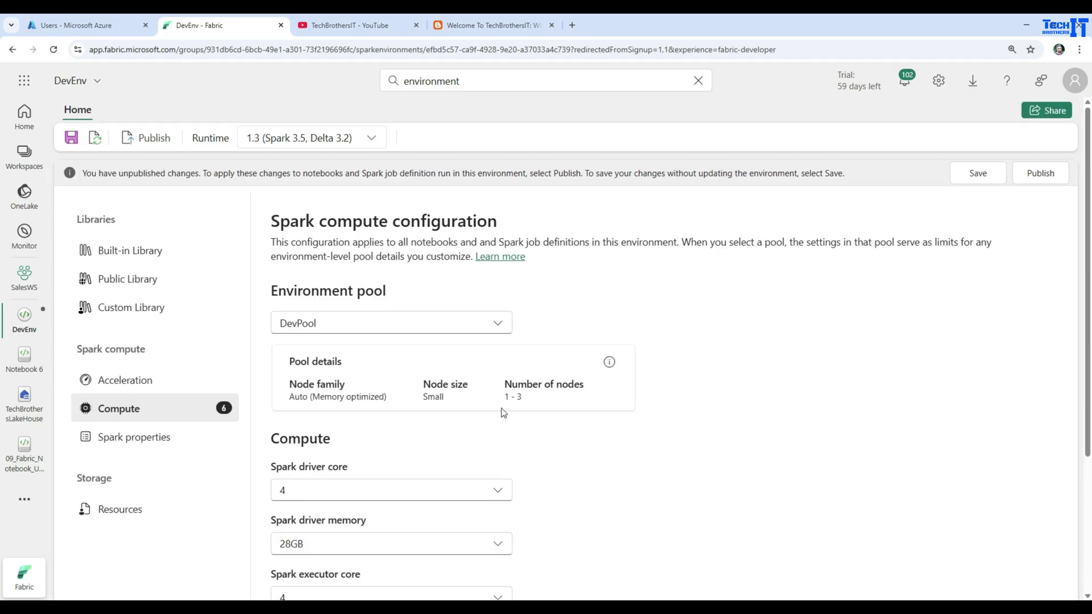
left_click_drag(503, 396, 523, 401)
left_click_drag(417, 397, 450, 400)
left_click(971, 170)
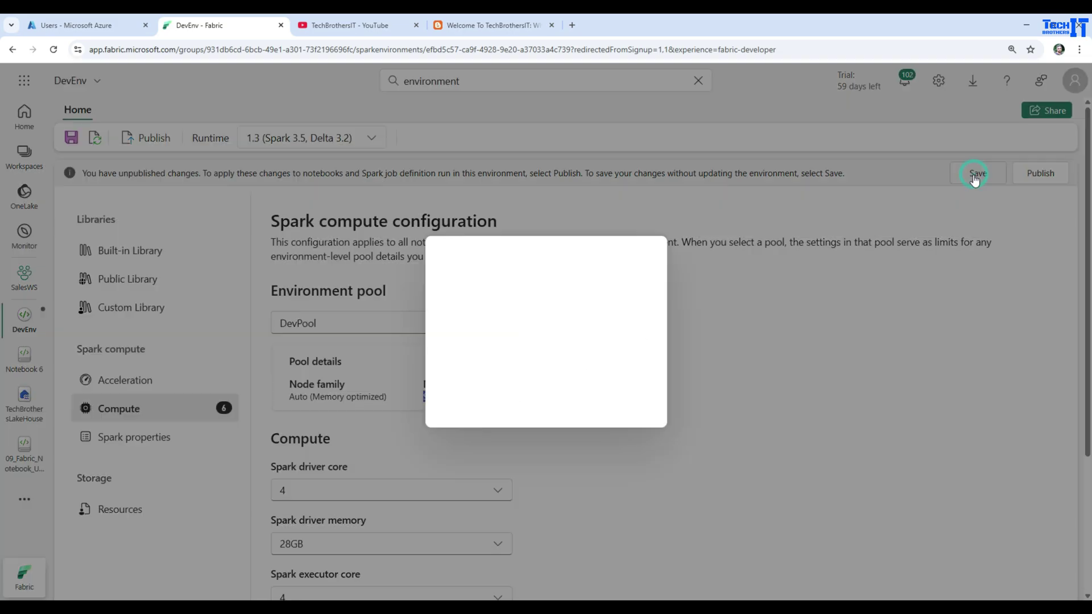
left_click(559, 398)
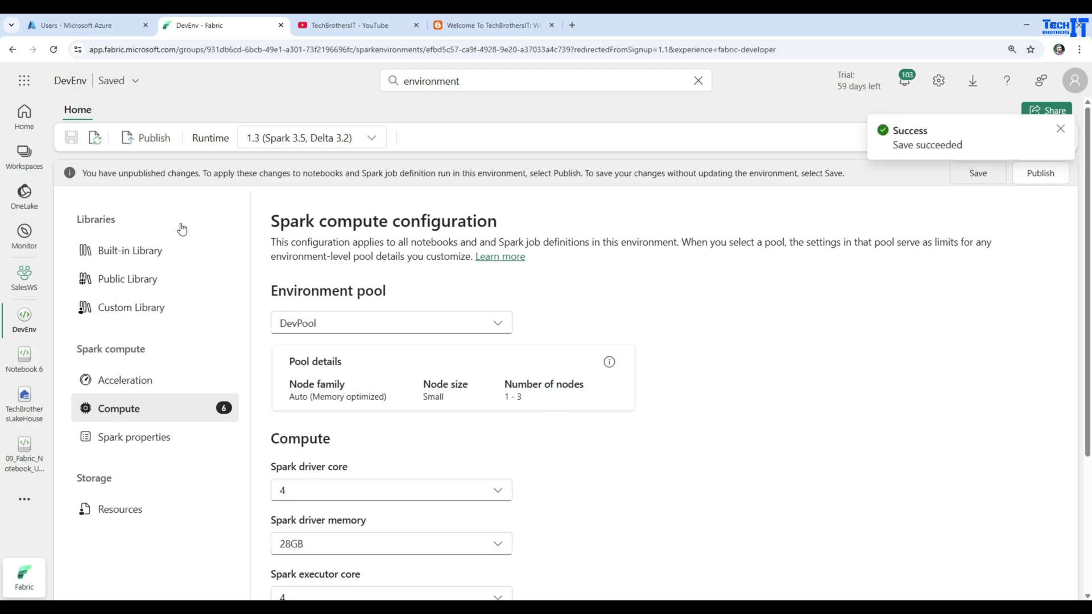
Step: Start a new Spark property entry in the environment, try picking spark.admin.acls, and delete the entry
left_click(140, 447)
left_click(685, 529)
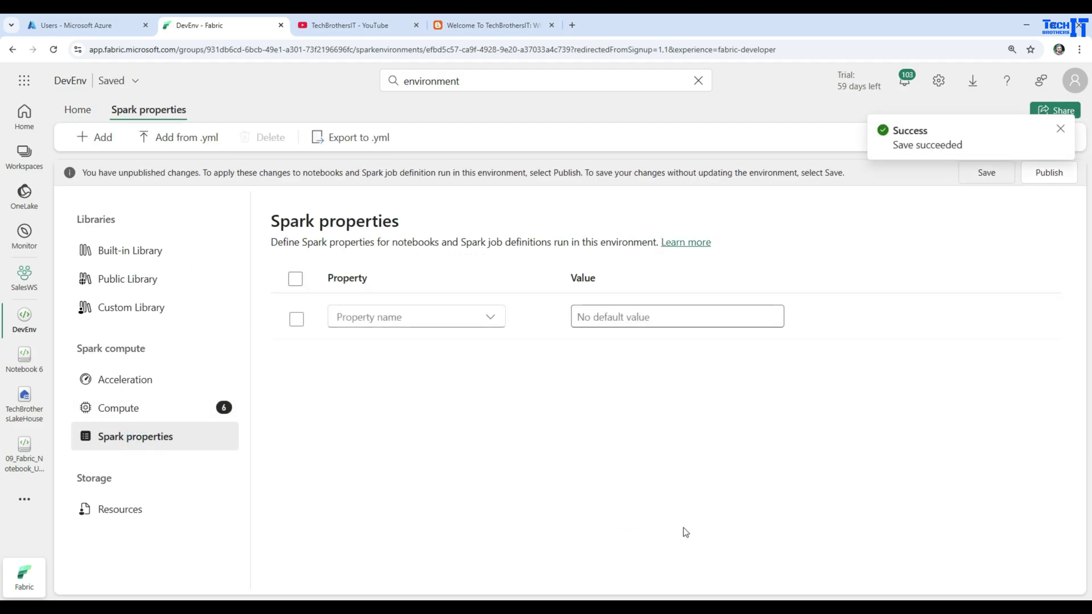
left_click(493, 320)
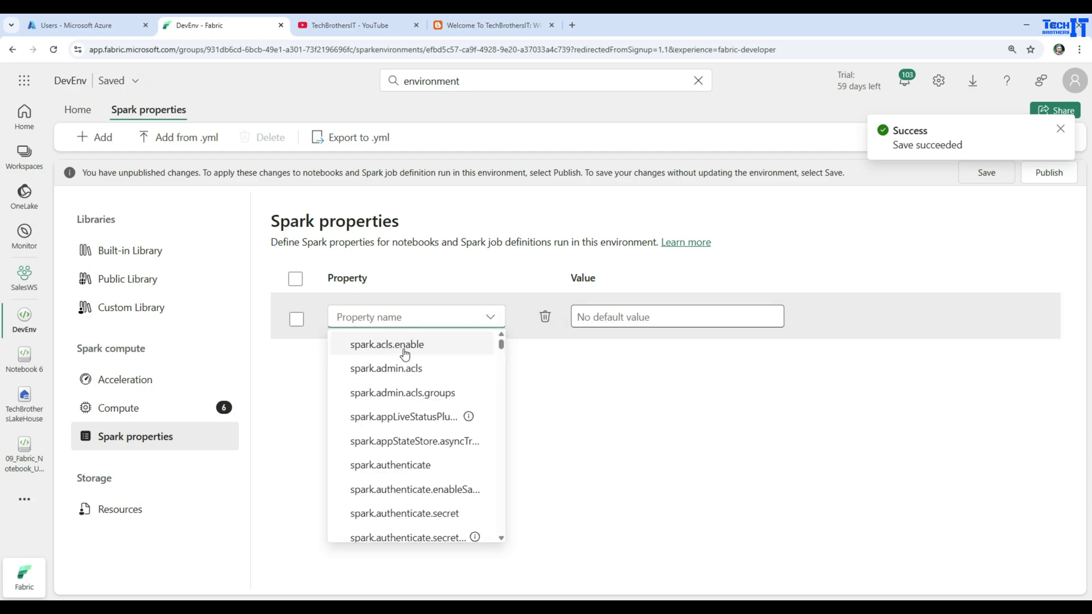
left_click(401, 371)
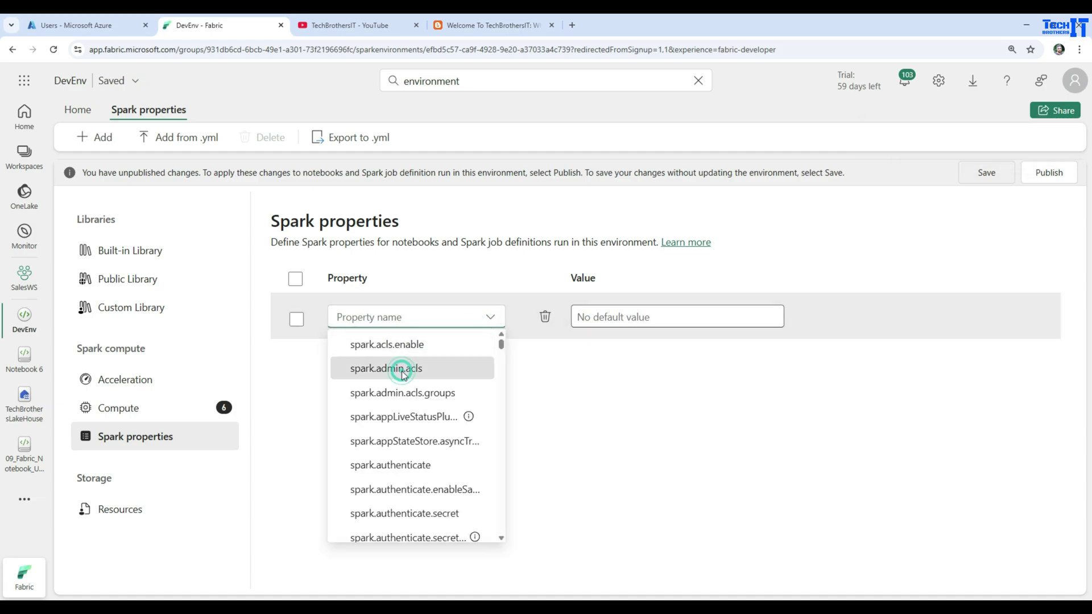
left_click(545, 317)
Step: Upload the file 09_Fabric_Notebook_UI_Tour_Full from Downloads to the environment's resources
left_click(131, 512)
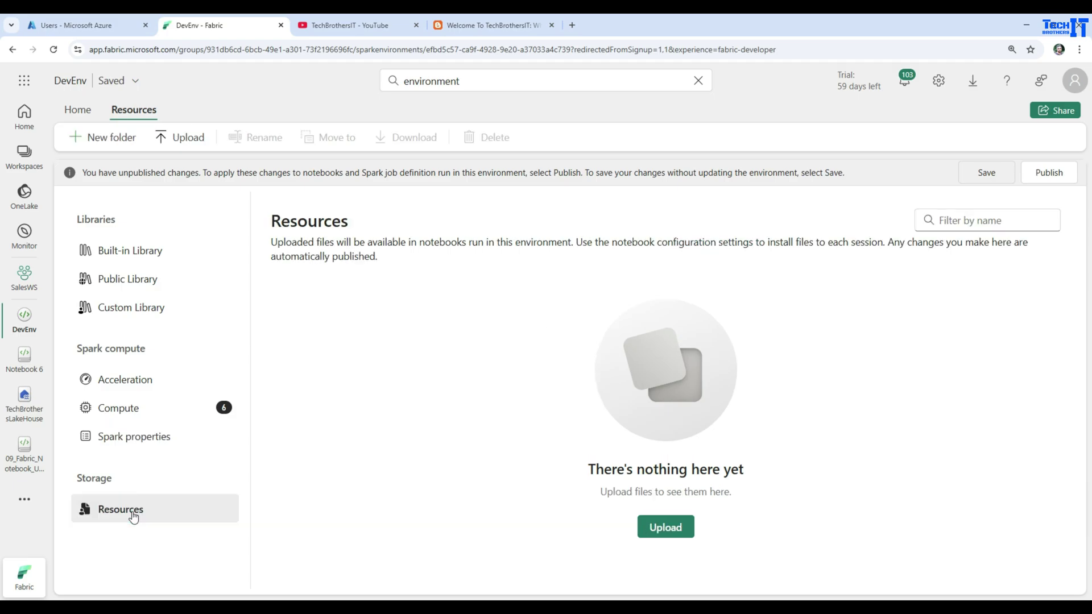
left_click(667, 527)
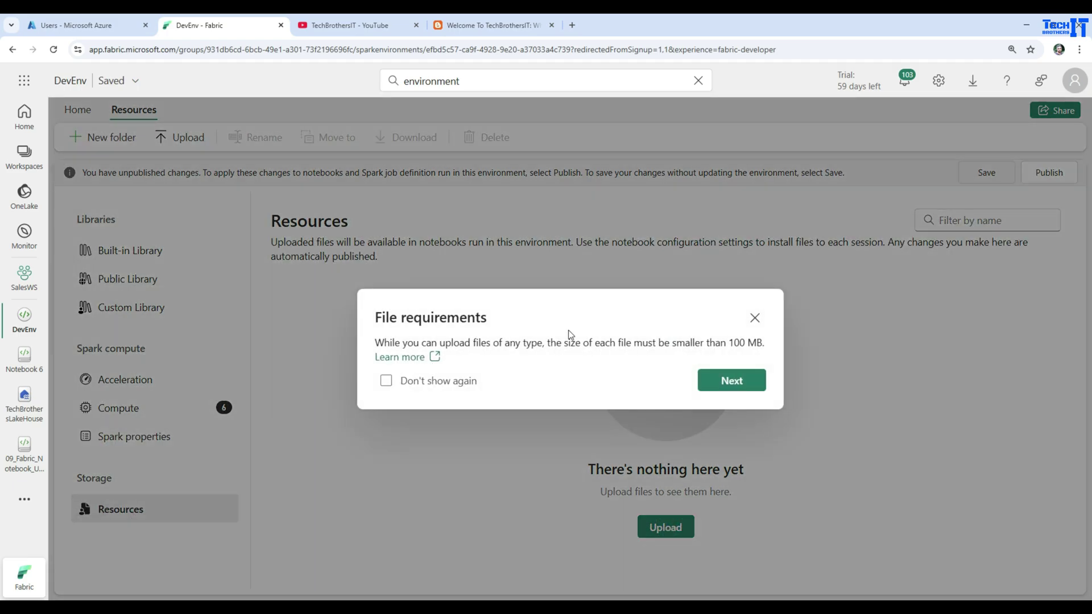
left_click(724, 385)
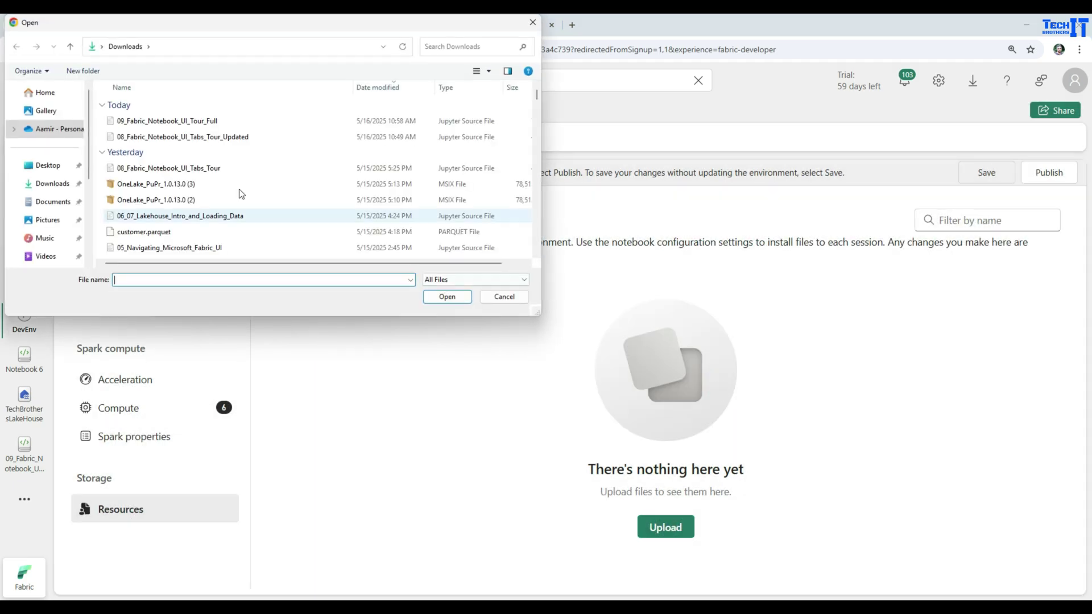
left_click(206, 139)
left_click(203, 122)
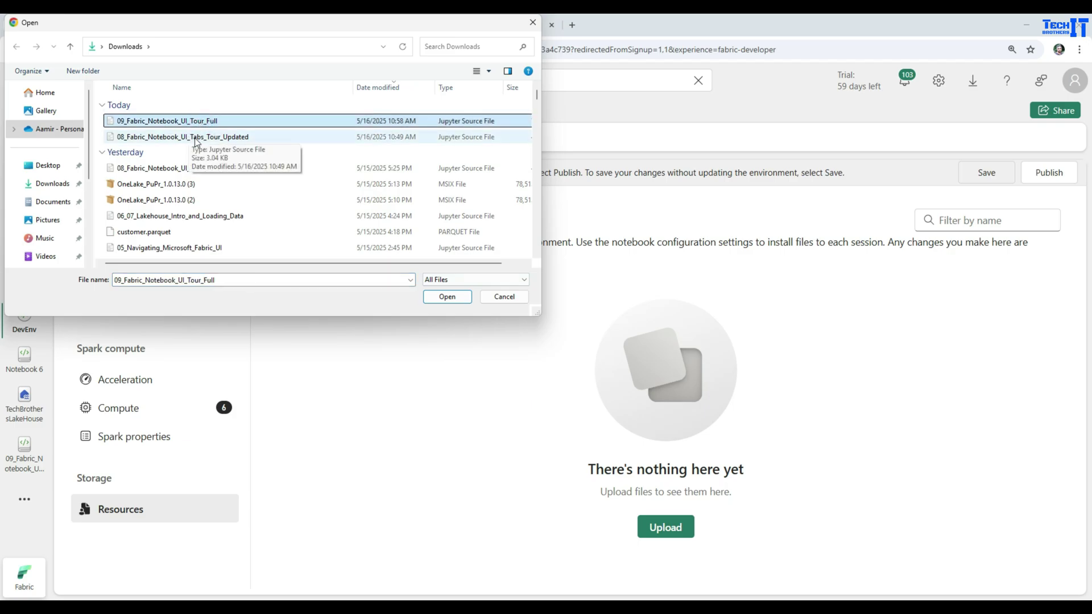
left_click(447, 296)
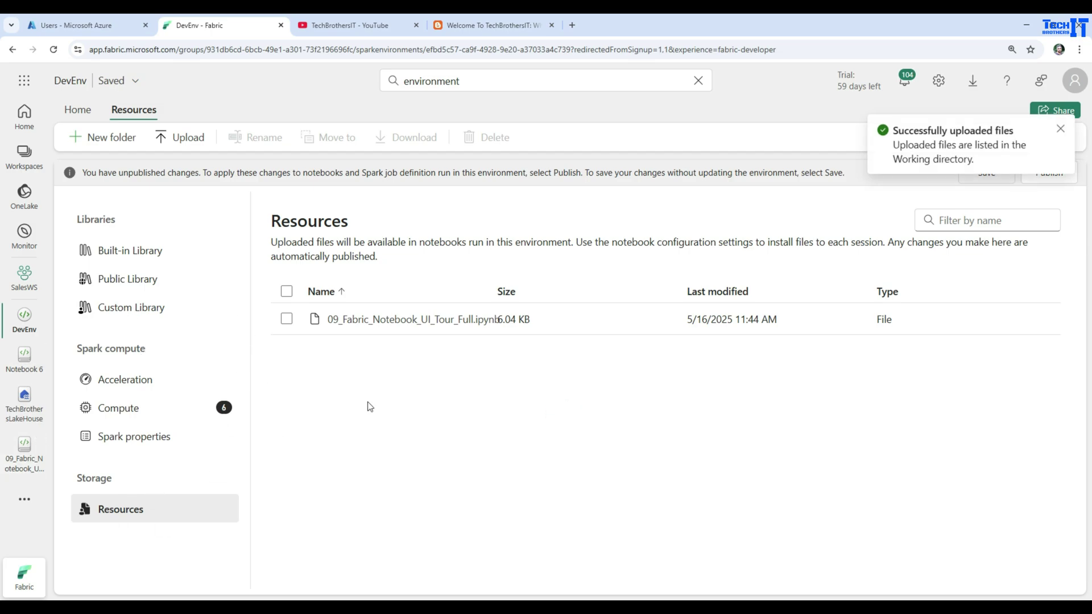
Step: Publish all pending Spark compute changes of the DevEnv environment
left_click(1056, 132)
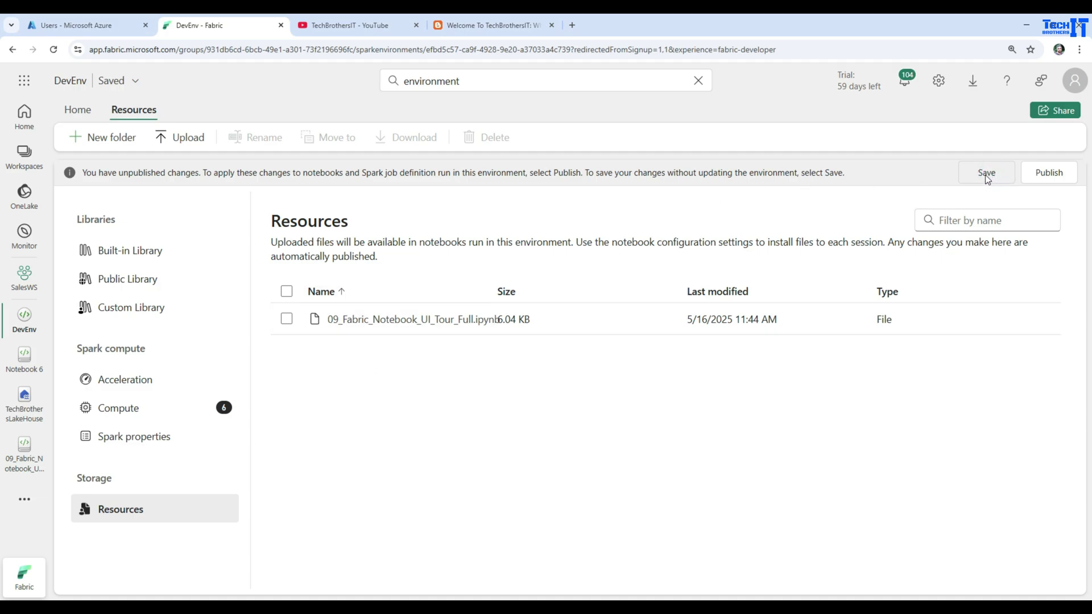
left_click(1049, 172)
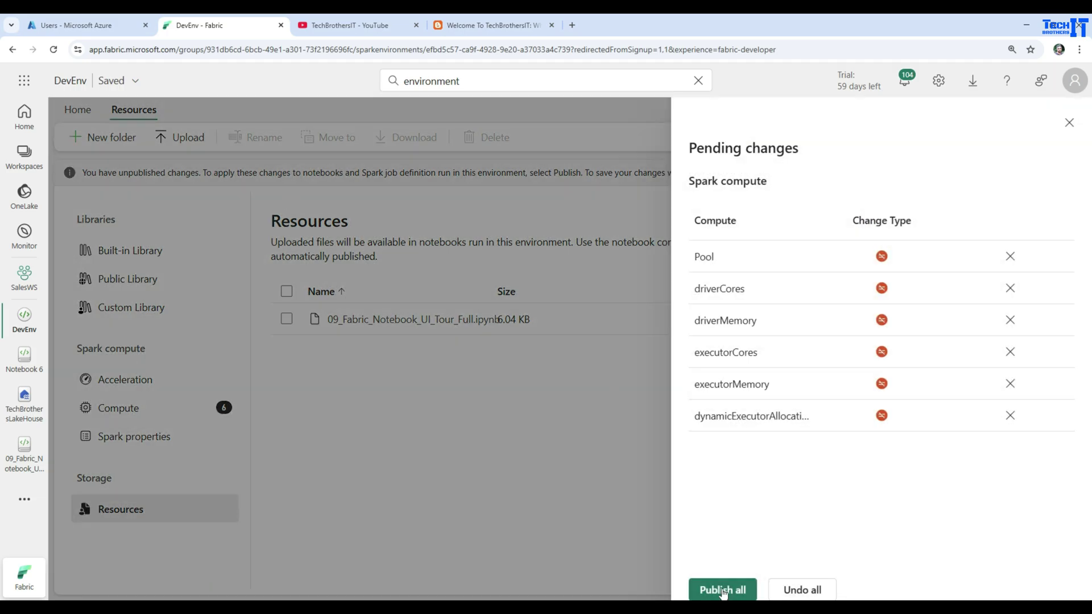
left_click(723, 590)
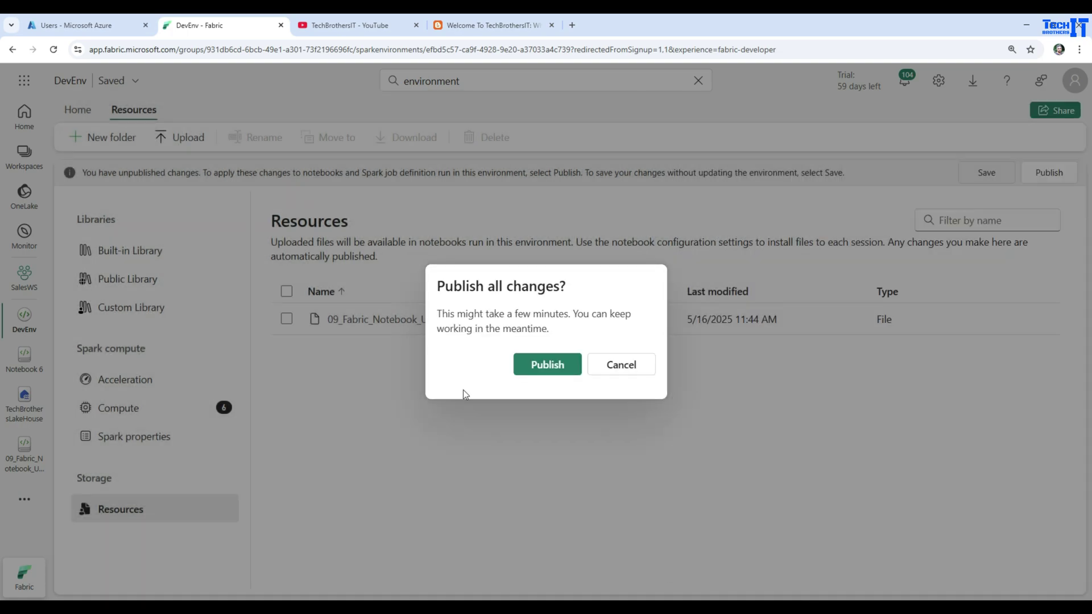
left_click(538, 367)
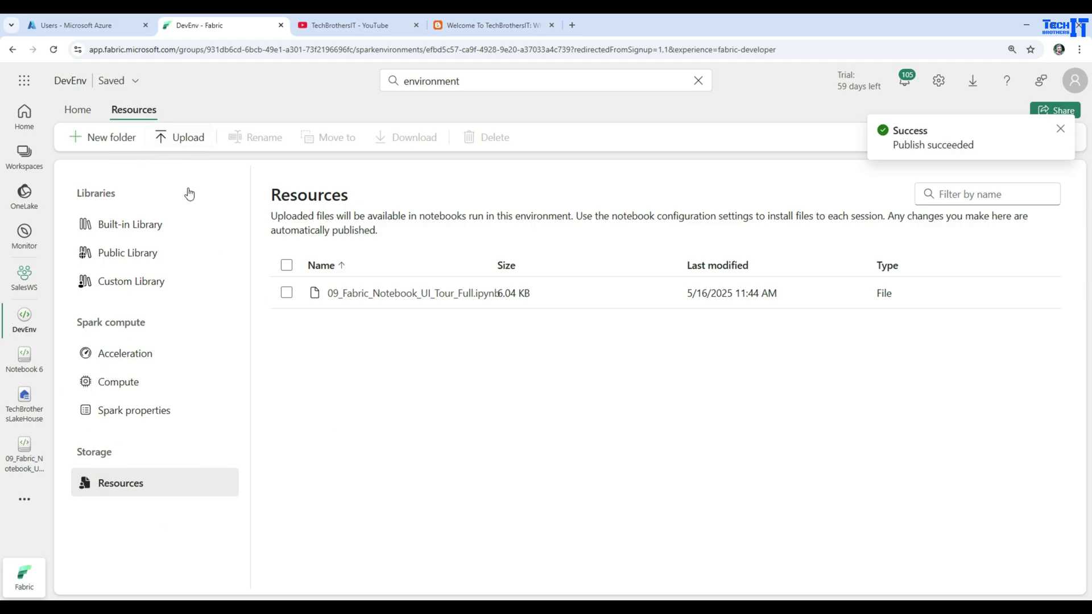
Step: Create a new folder named MainNotebook in the environment's resources
left_click(118, 149)
left_click(503, 356)
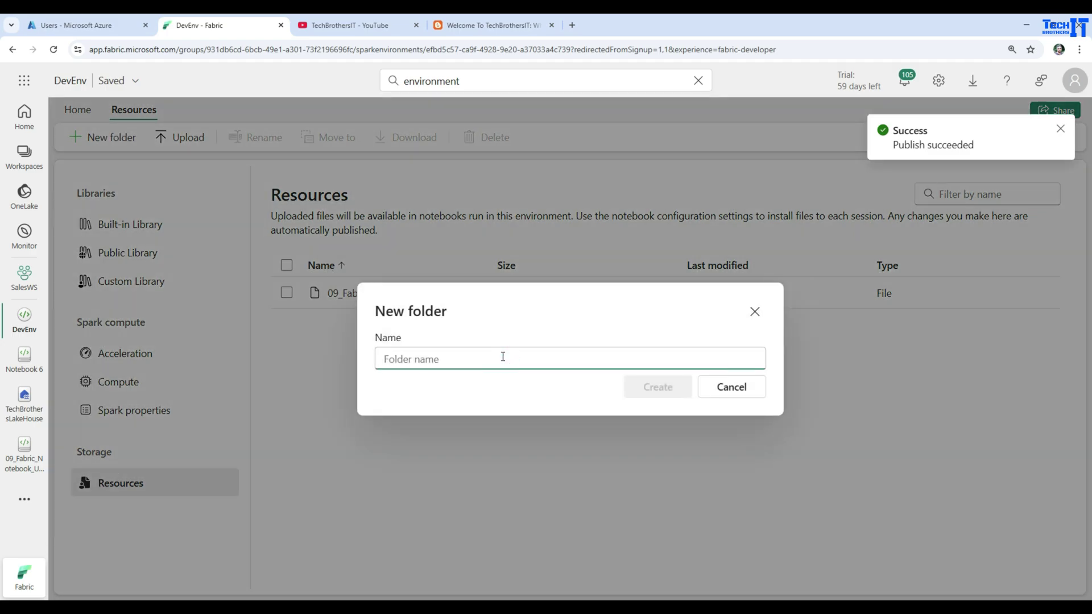
type("Aami")
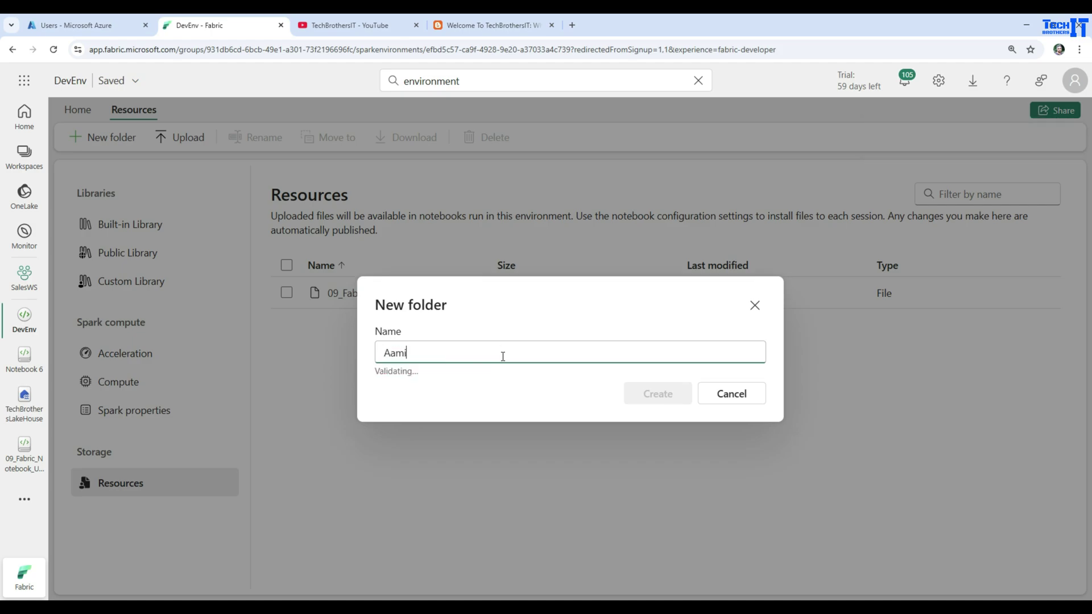
key("BackSpace")
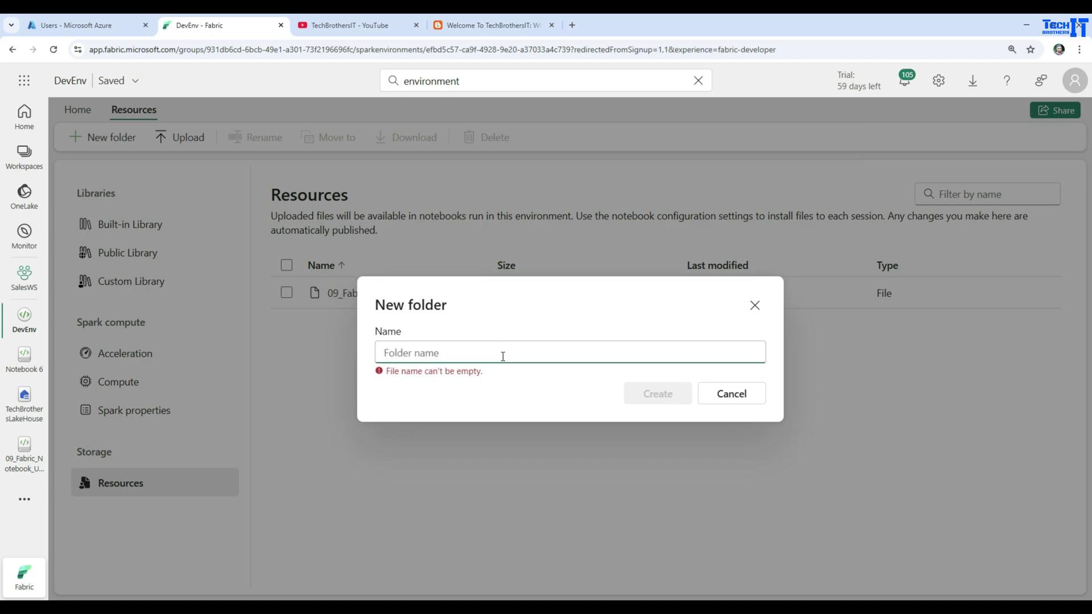
type("MainNote")
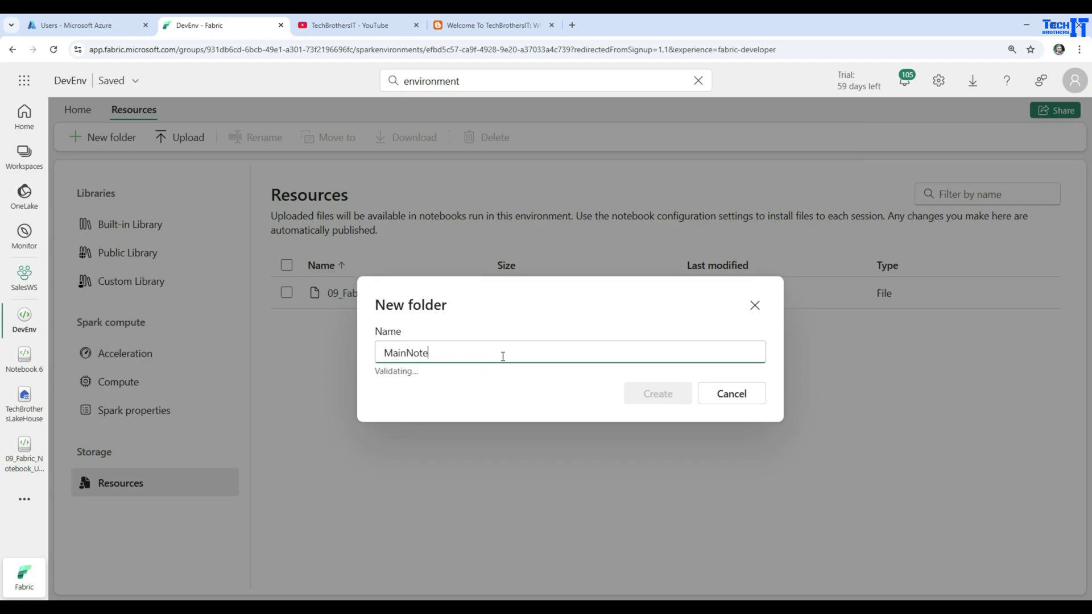
type("book")
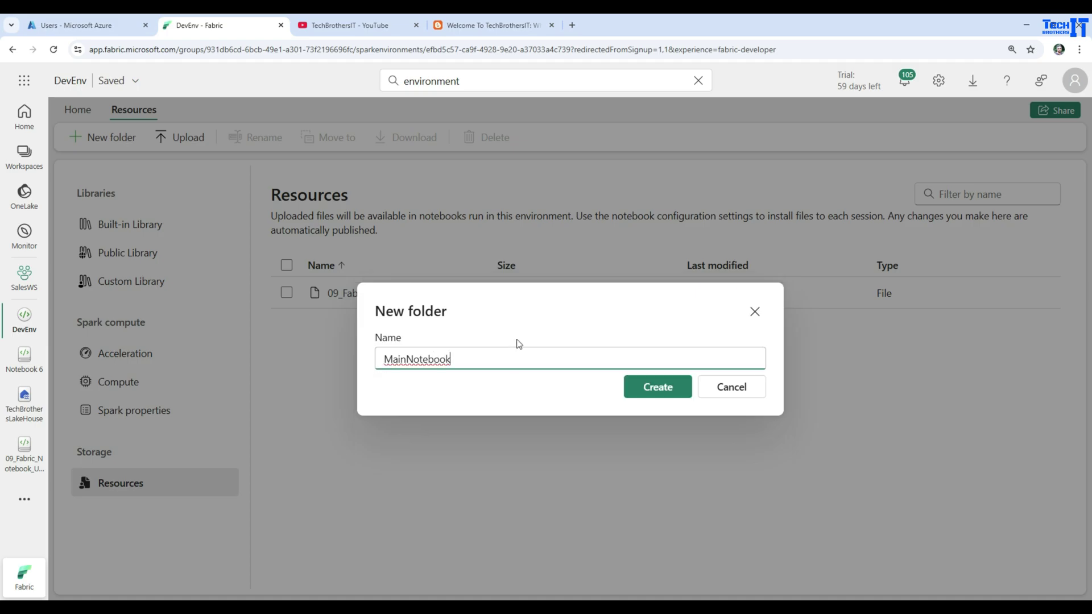
left_click(637, 395)
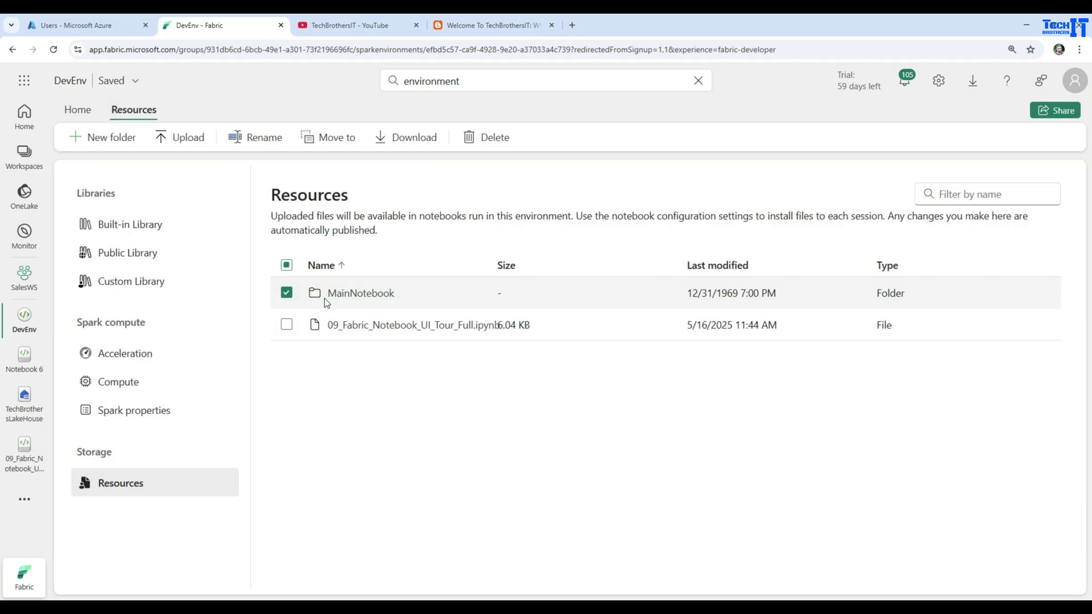
Step: Upload the 08_Fabric_Notebook_UI_Tabs_Tour_Updated file into the MainNotebook folder of the environment's resources
left_click(341, 293)
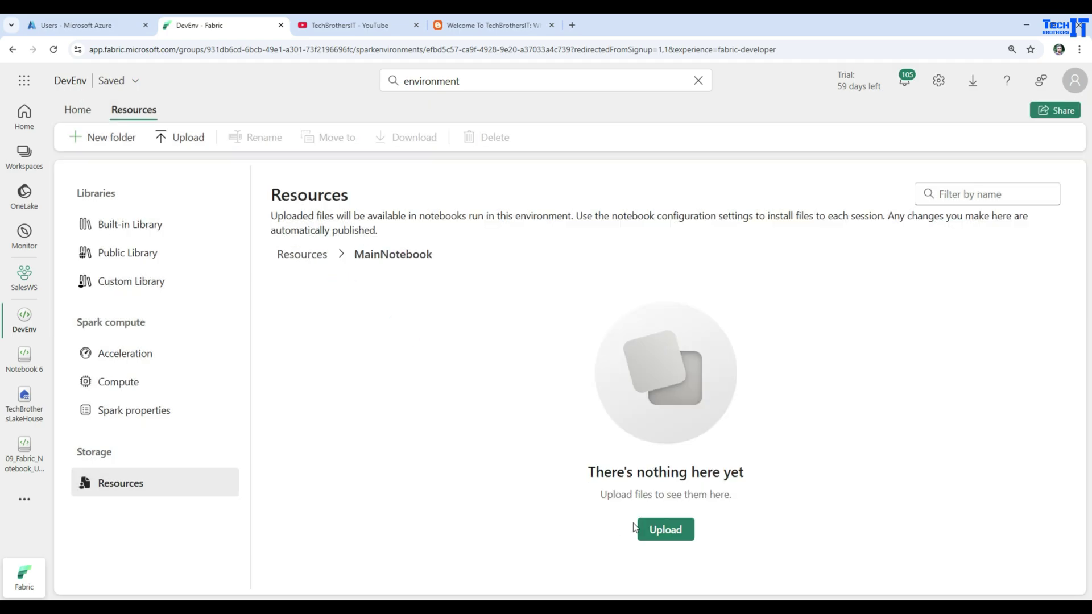
left_click(640, 529)
left_click(733, 380)
left_click(187, 136)
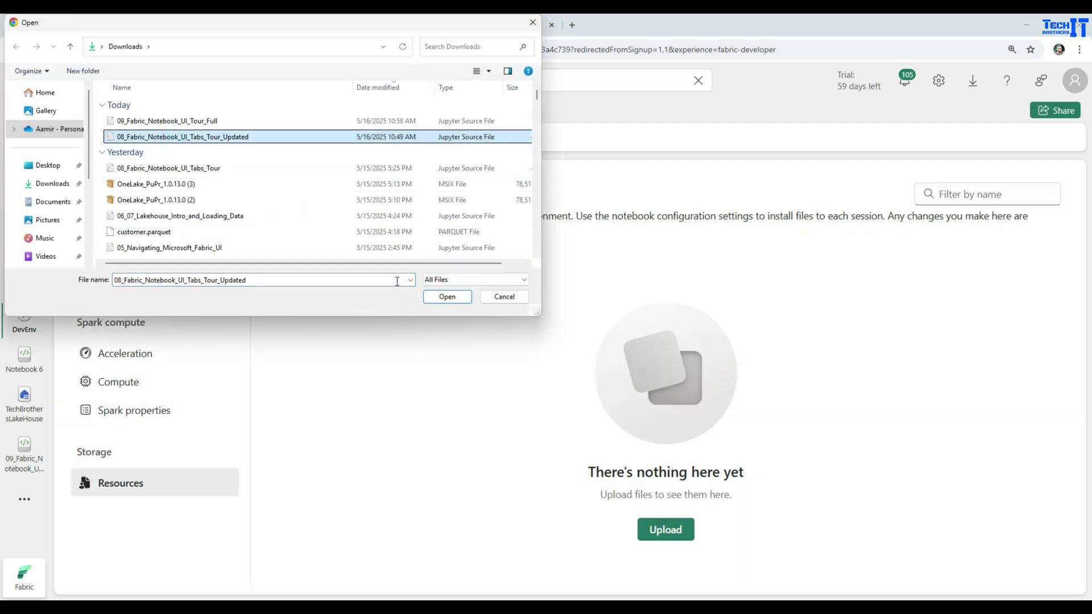
left_click(447, 297)
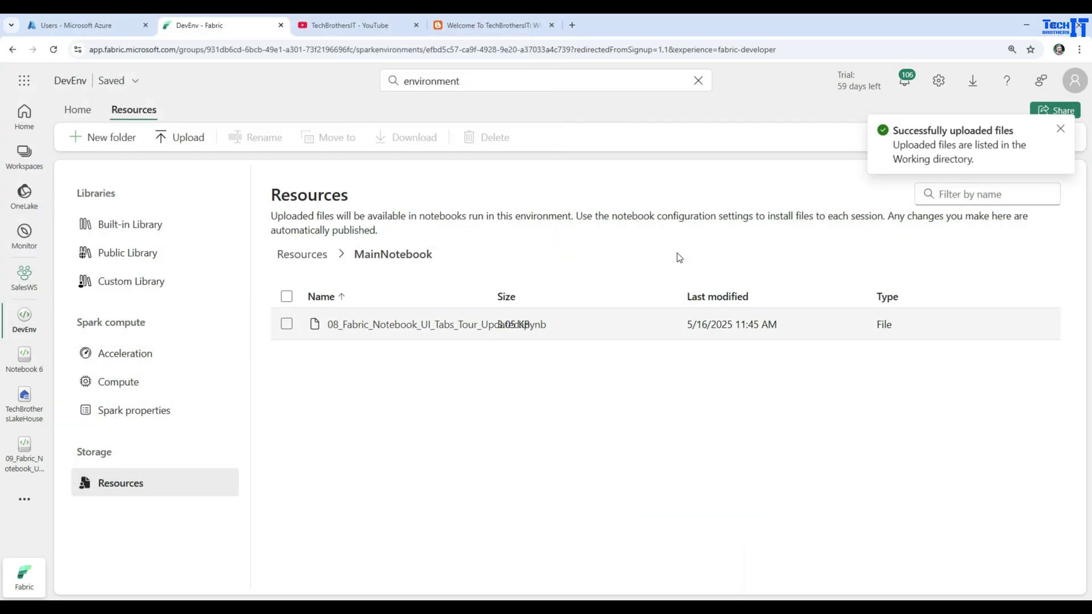
left_click(1060, 132)
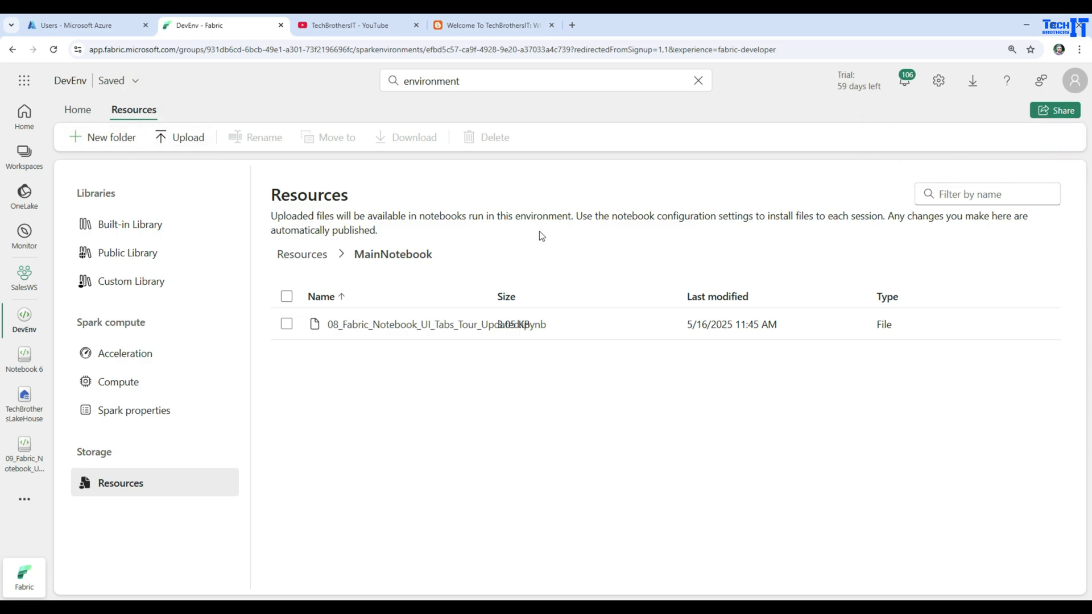
Step: Change the environment of Notebook 6 to DevEnv and agree to stop its current session
left_click(84, 115)
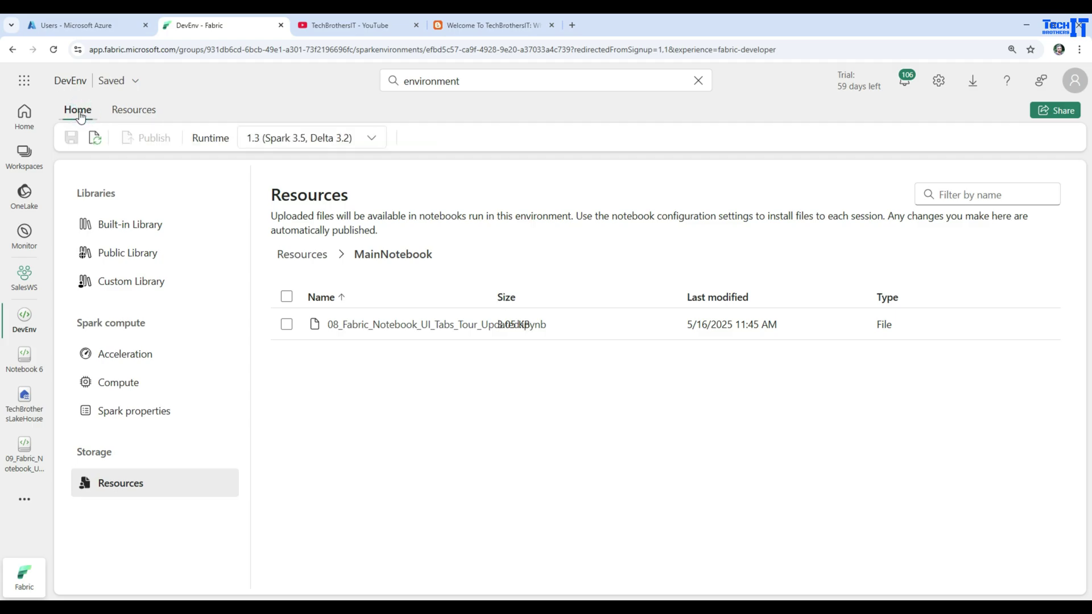
left_click(30, 463)
left_click(29, 369)
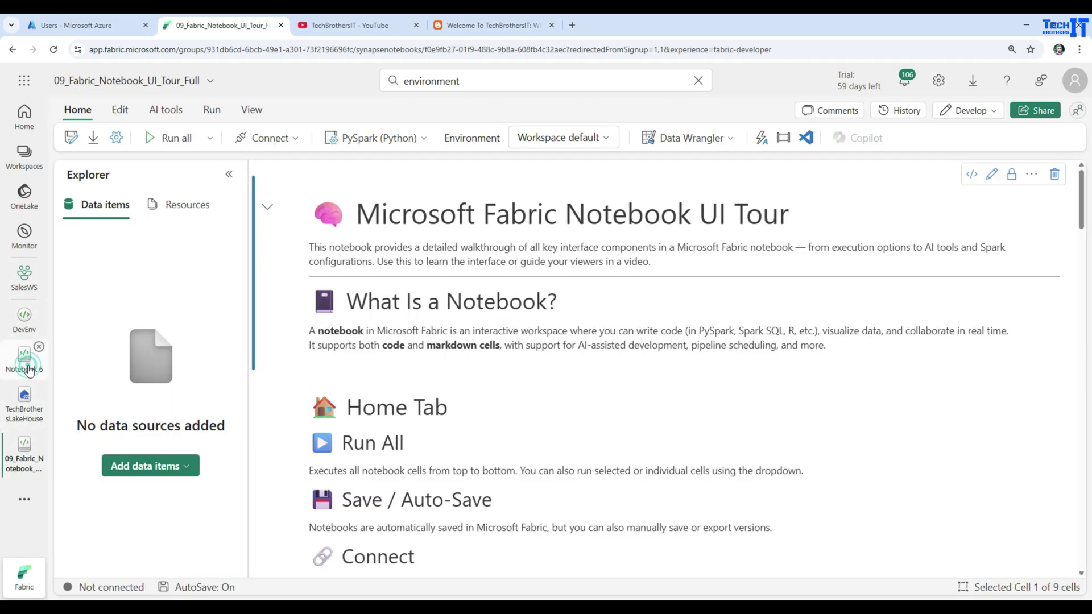
left_click(622, 139)
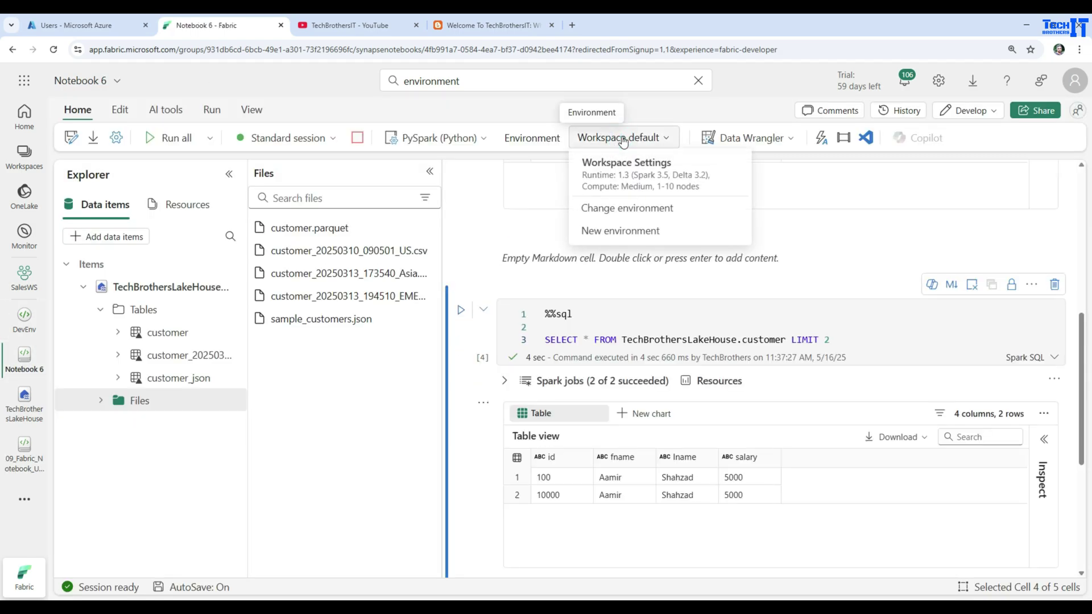
left_click(638, 211)
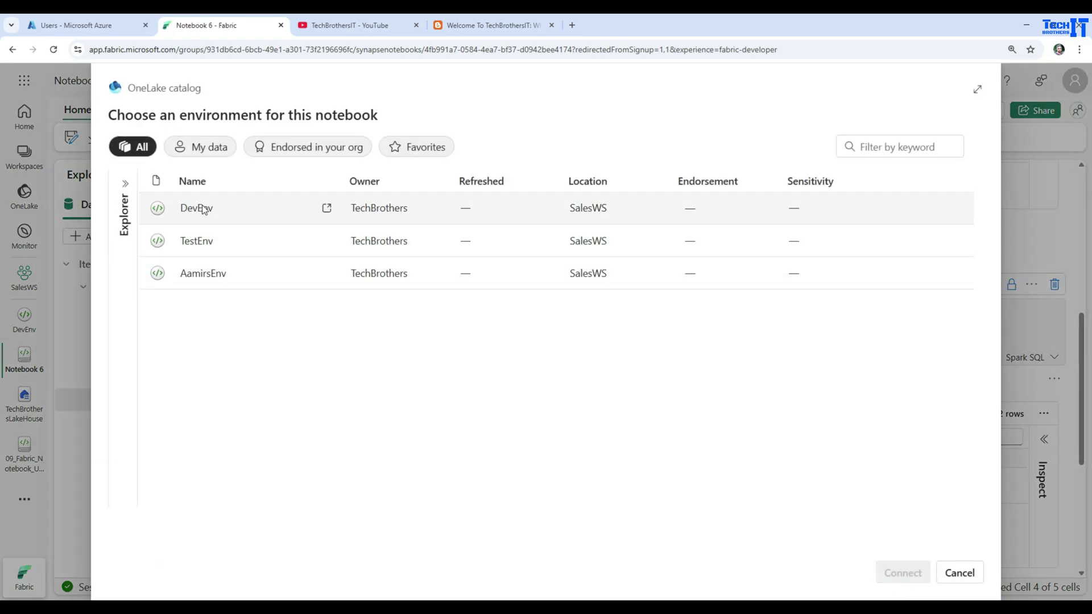
left_click(216, 209)
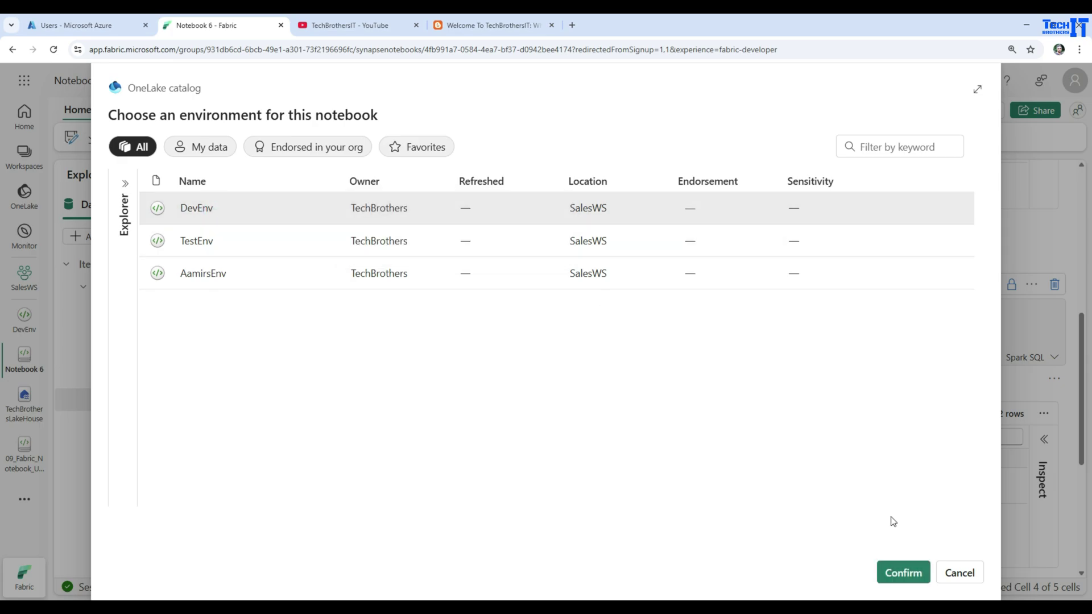
left_click(903, 572)
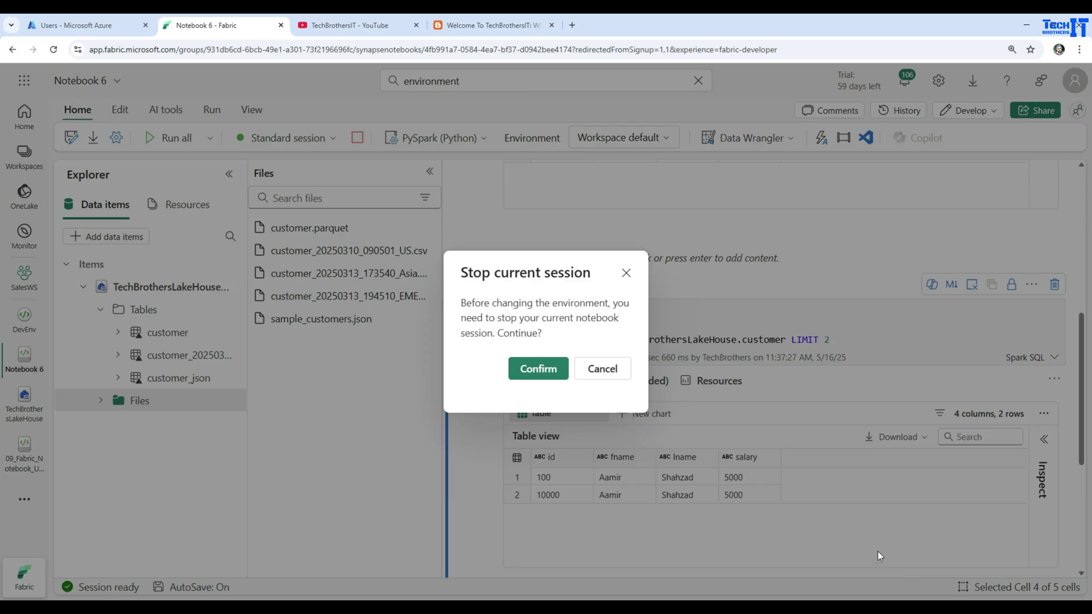
left_click(541, 370)
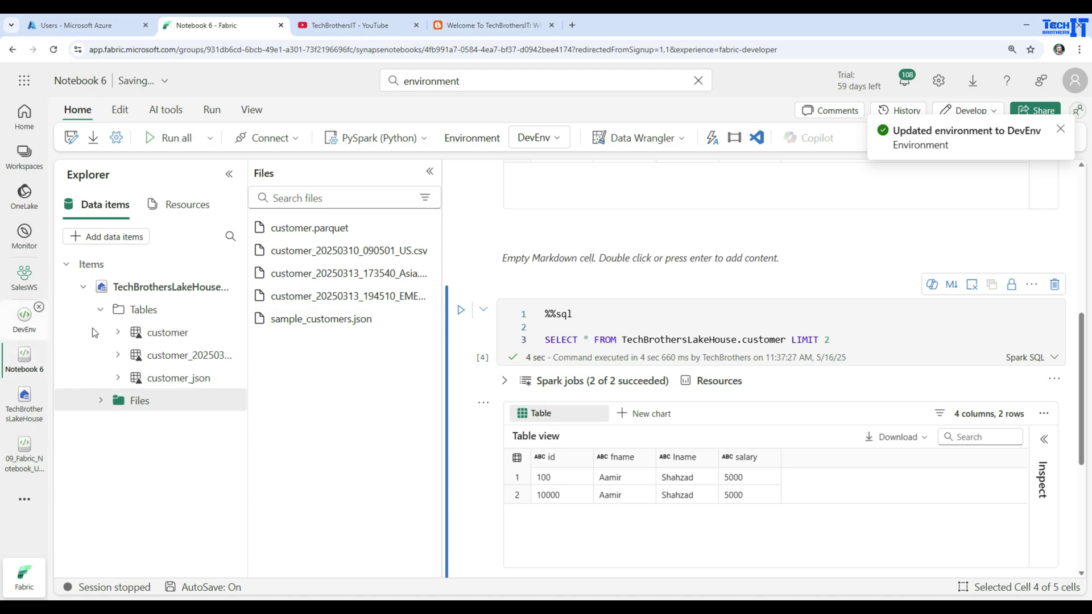
Step: Compare the compute details of DevEnv in Notebook 6 with the workspace default environment in the 09_Fabric_Notebook_UI_Tour_Full notebook
left_click(545, 142)
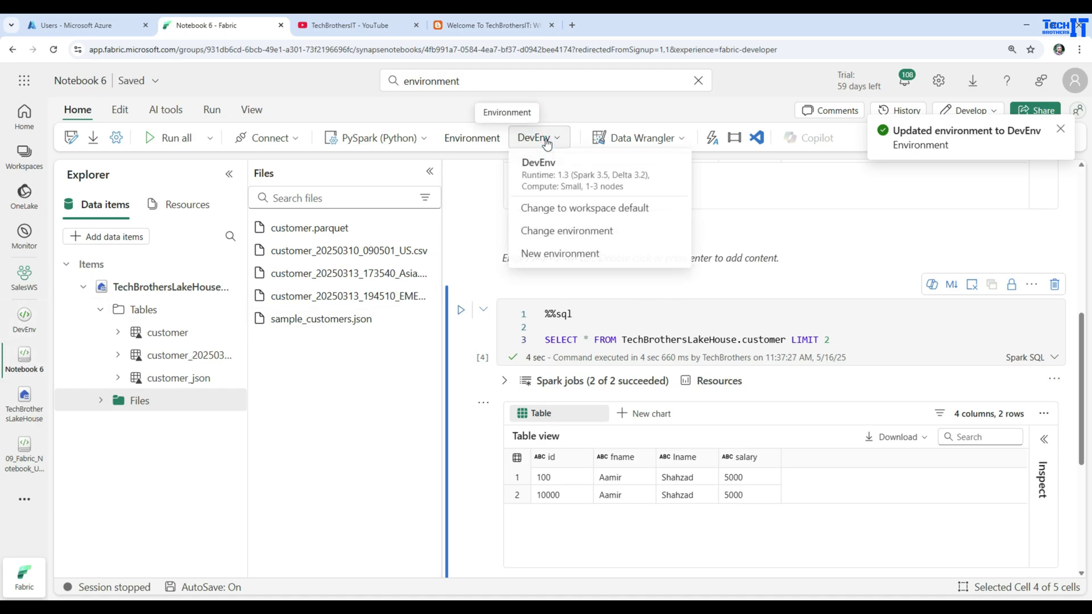
mouse_move(589, 193)
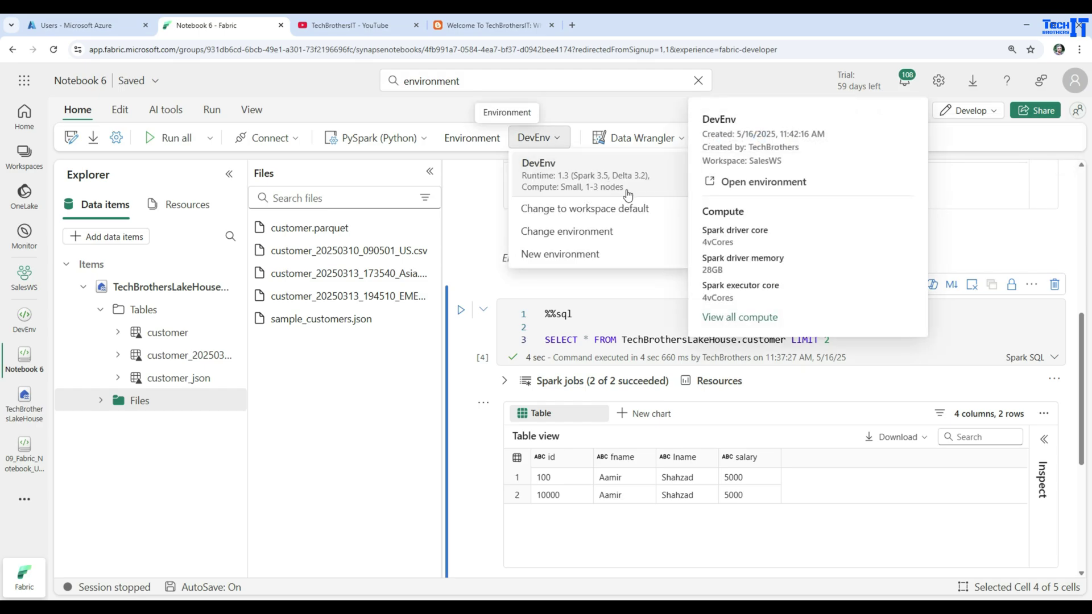
left_click(26, 474)
left_click(586, 139)
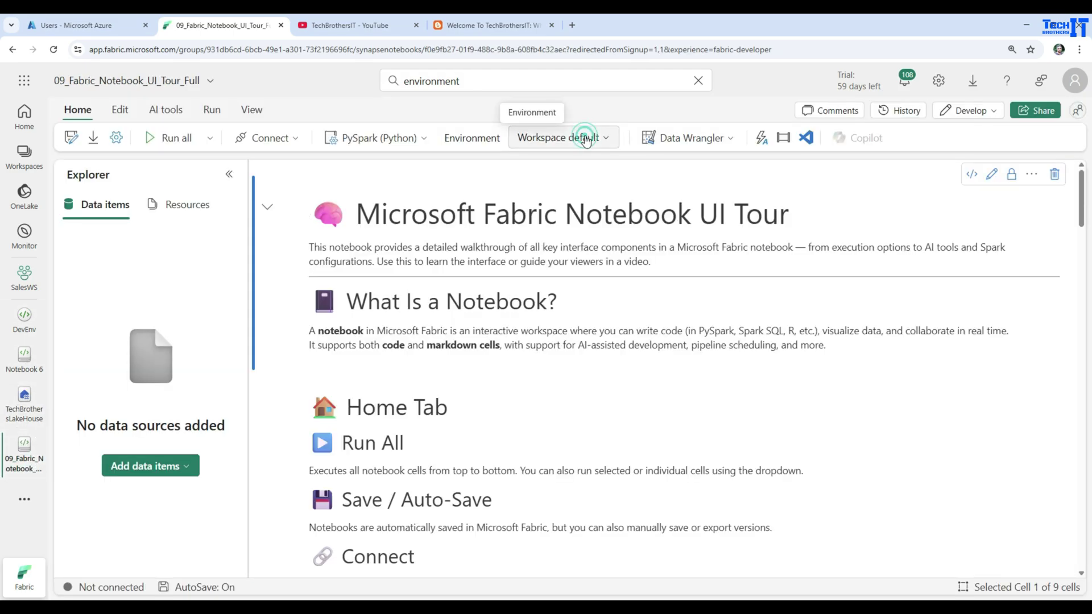
mouse_move(591, 176)
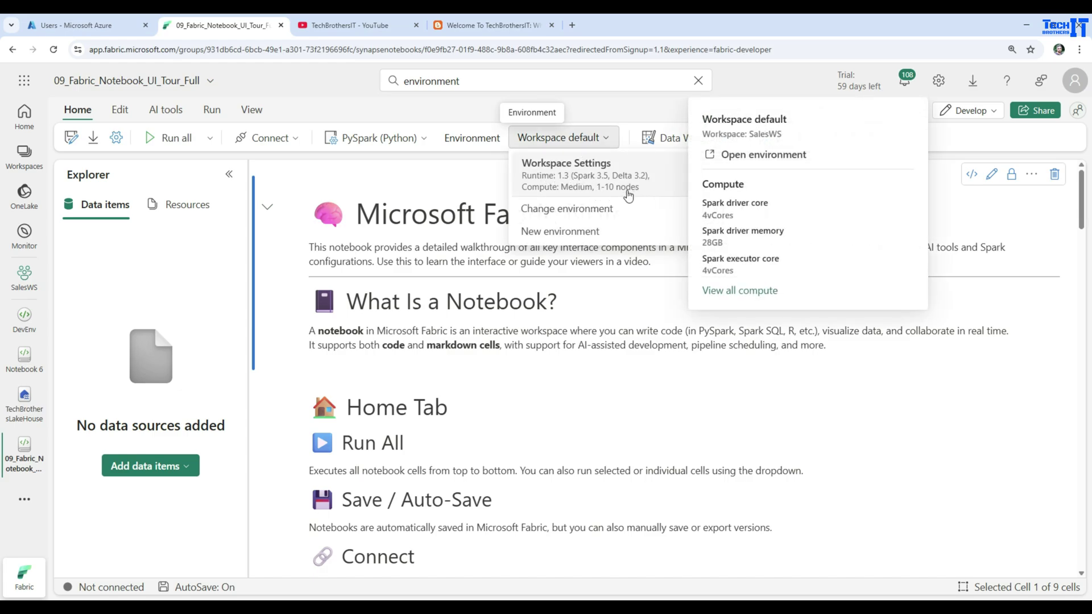
left_click(5, 364)
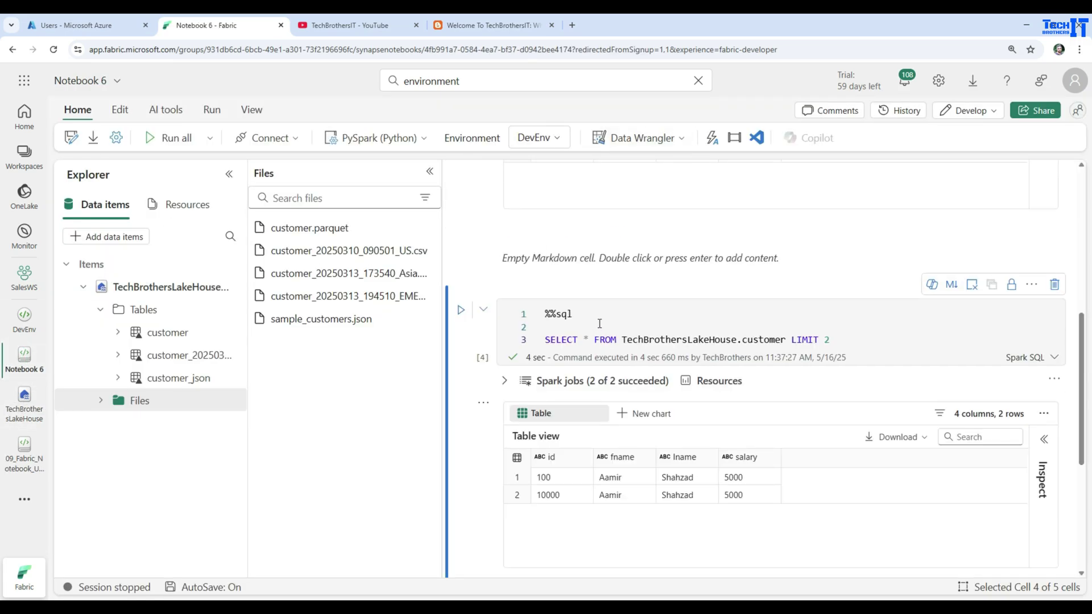
mouse_move(607, 297)
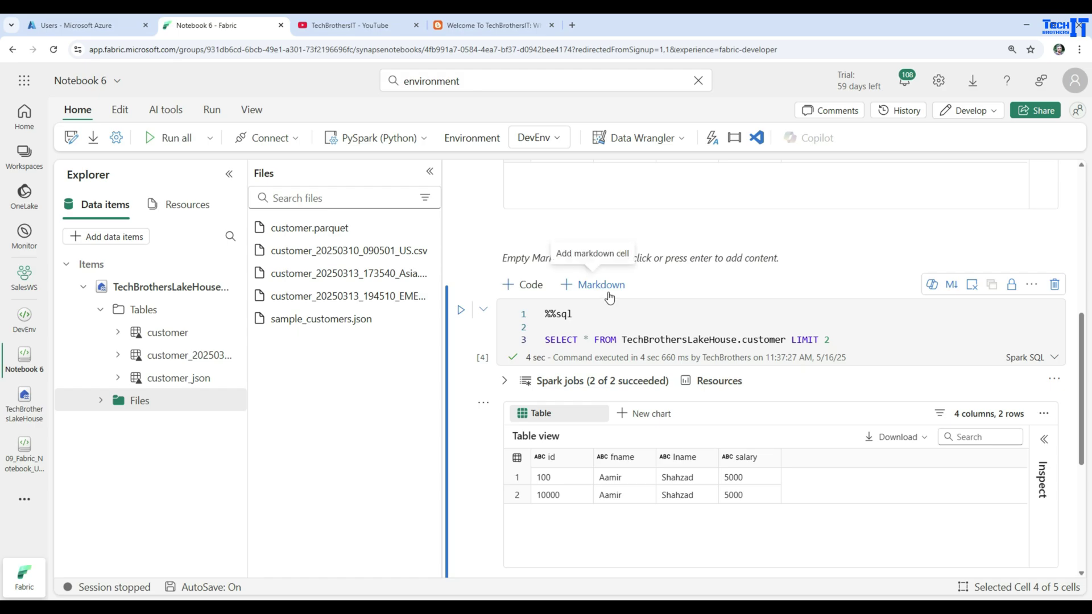
Step: Read the Environment and Data Wrangler sections in the 09_Fabric_Notebook_UI_Tour_Full notebook
left_click(28, 473)
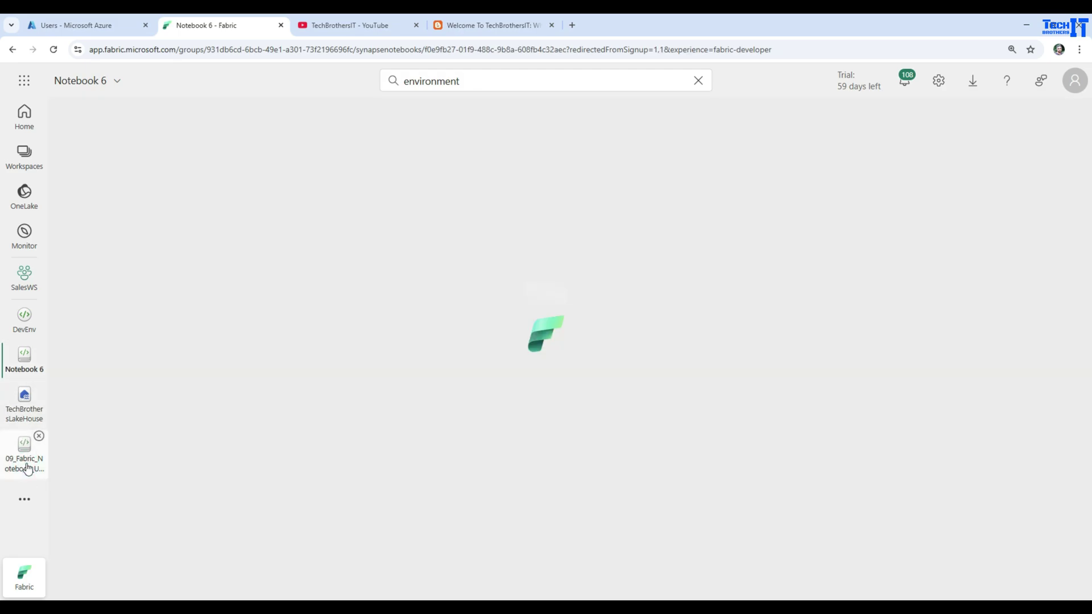
scroll(477, 371, "down", 2)
scroll(477, 371, "down", 7)
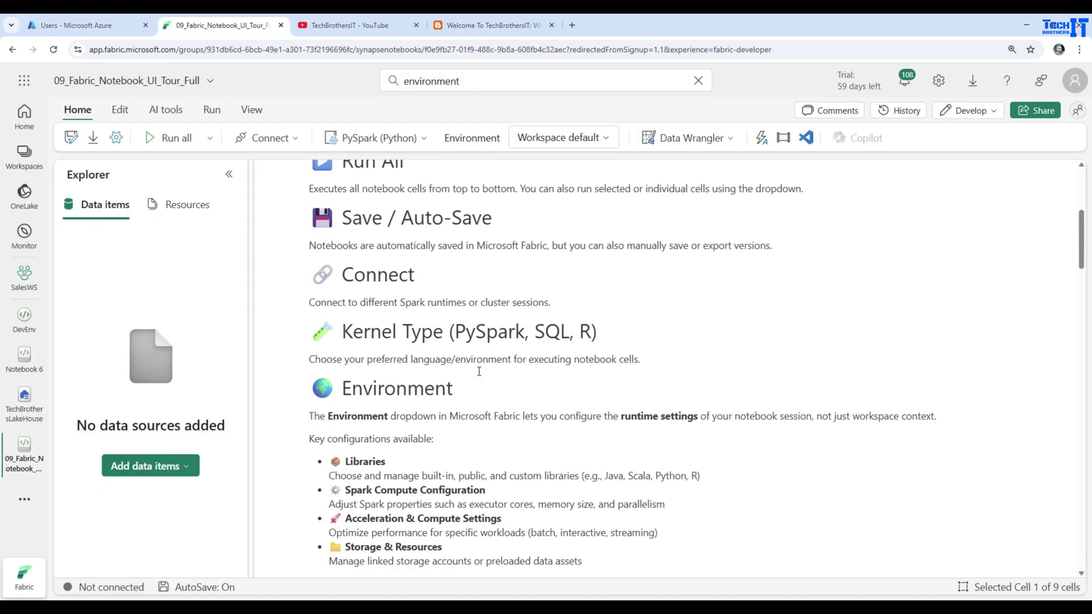
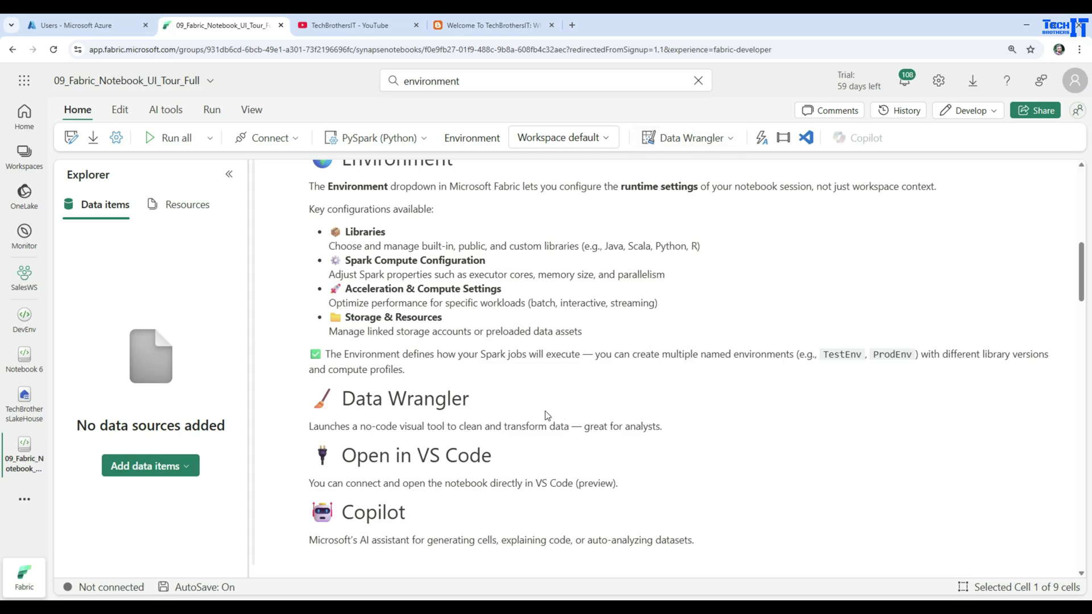
Step: Run the Data Wrangler sample code in the 09_Fabric_Notebook_UI_Tour_Full notebook
left_click(699, 149)
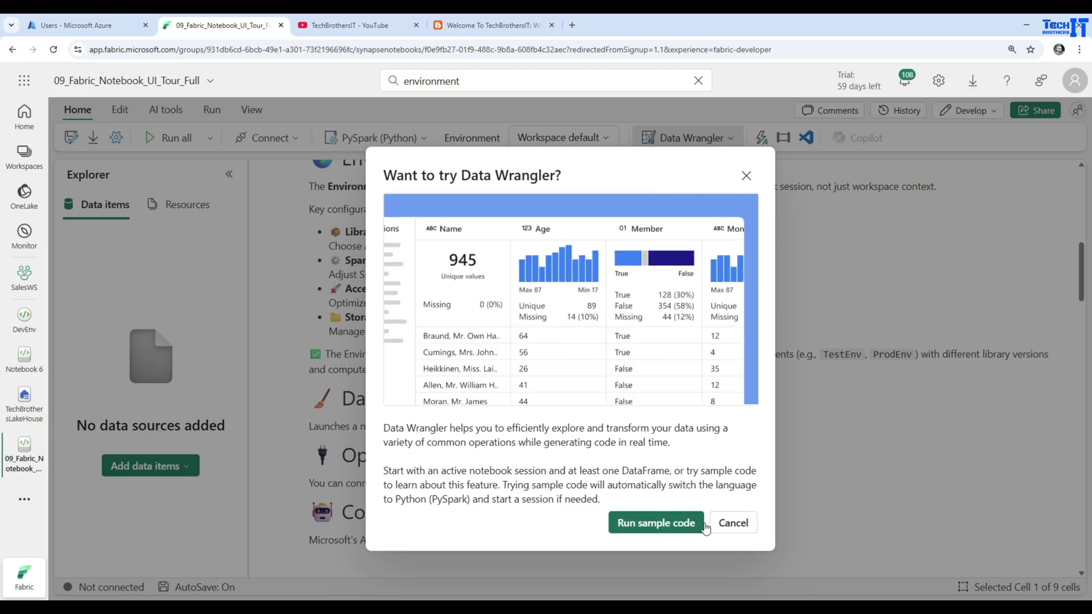
left_click(723, 523)
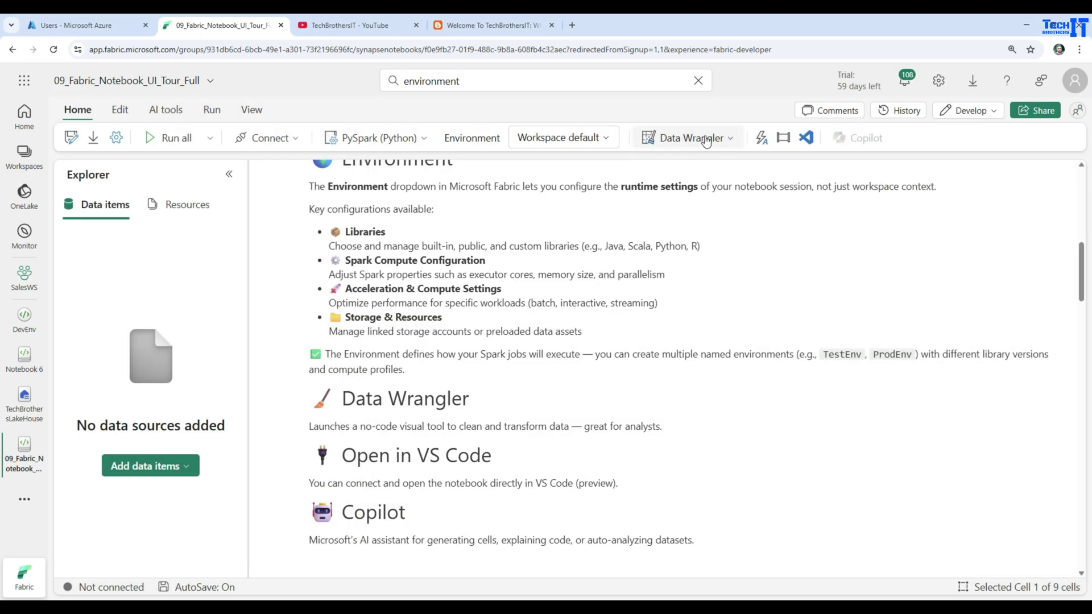
left_click(705, 139)
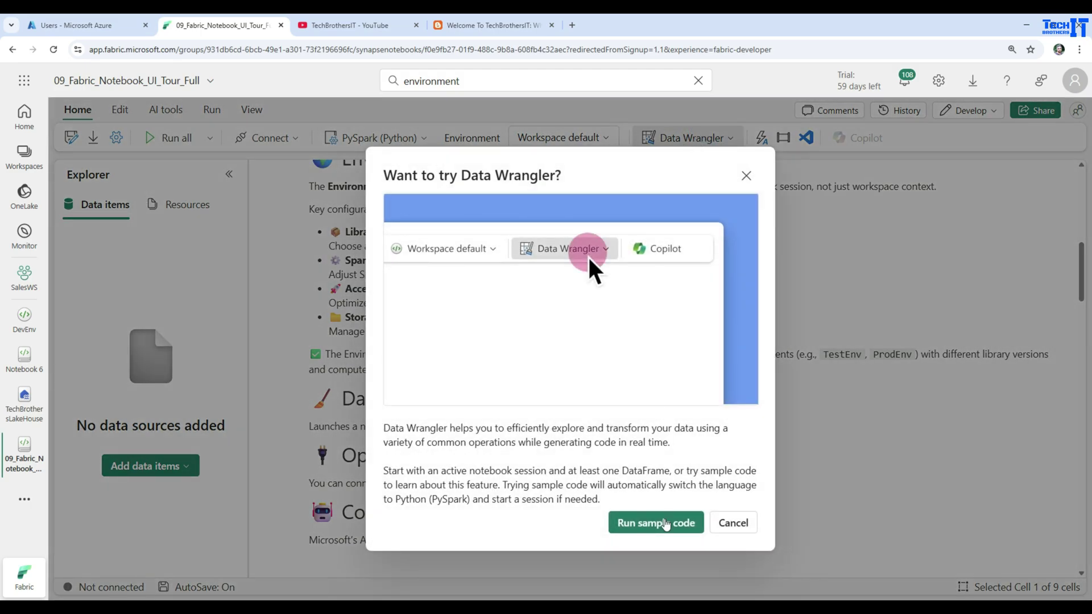
left_click(666, 523)
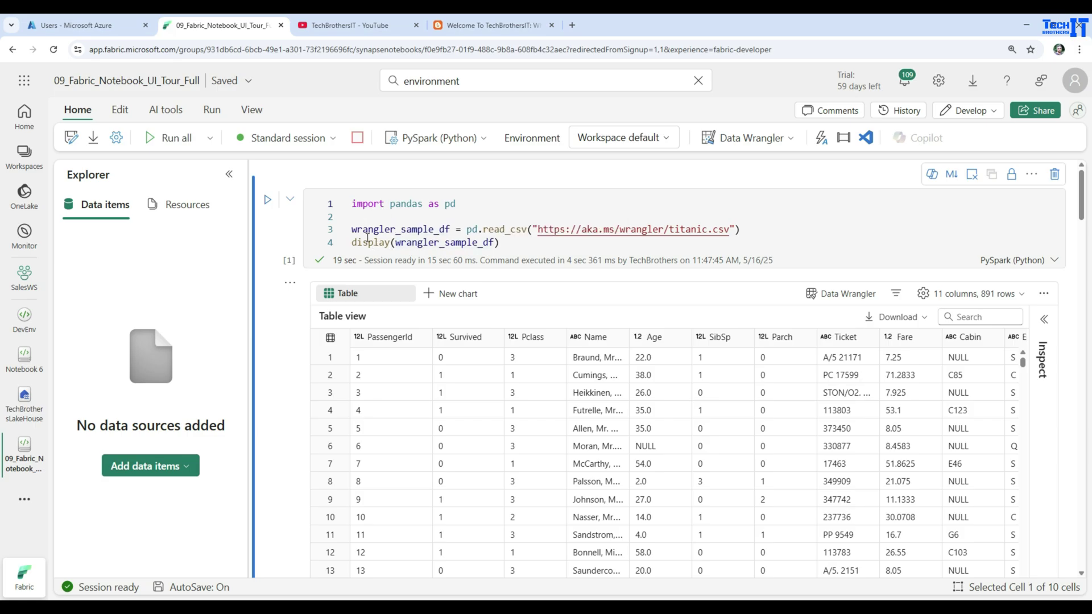
Step: Look through the sample code's output table and open the wrangler_sample_df dataframe in Data Wrangler
double_click(401, 229)
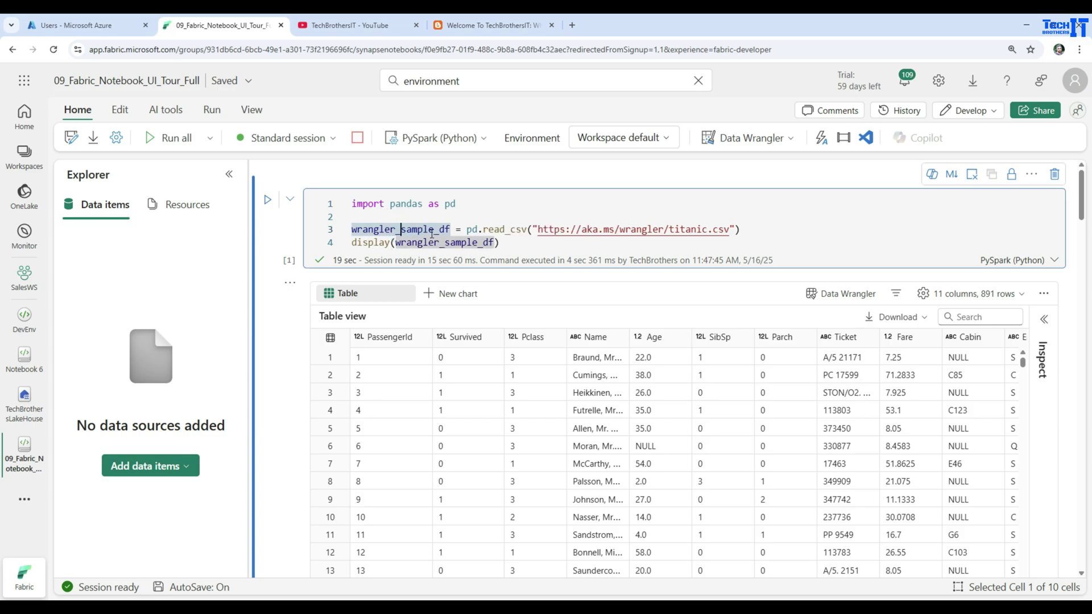
scroll(608, 427, "down", 7)
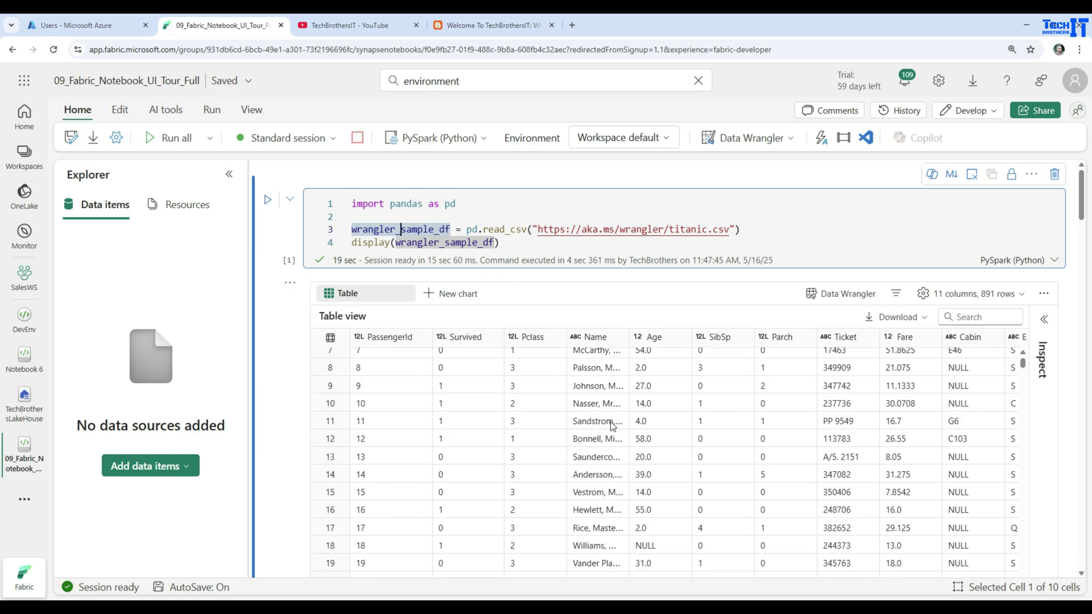
scroll(613, 426, "down", 20)
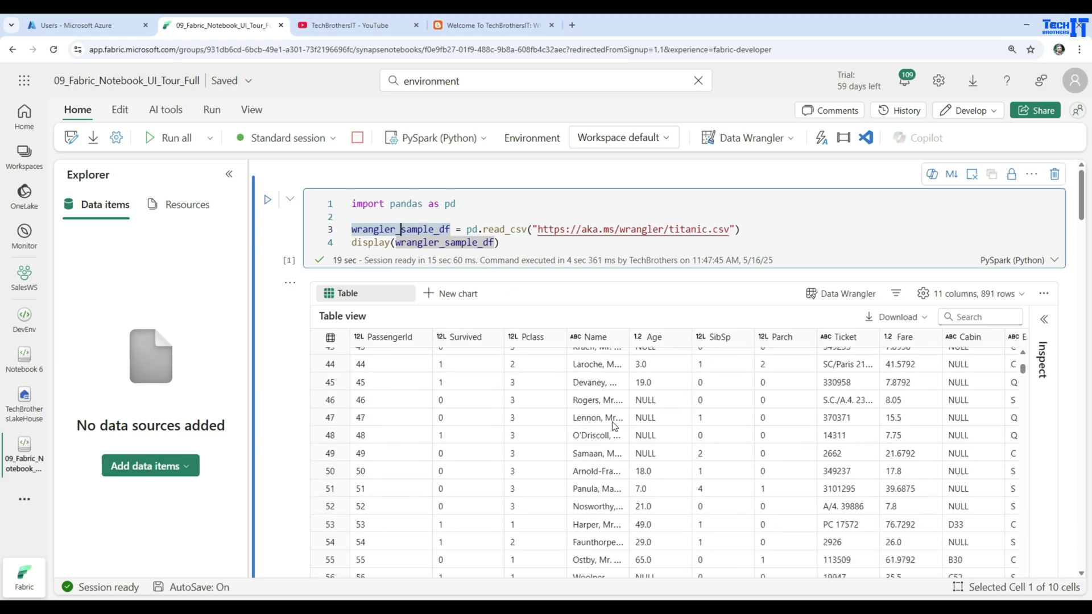
left_click(851, 293)
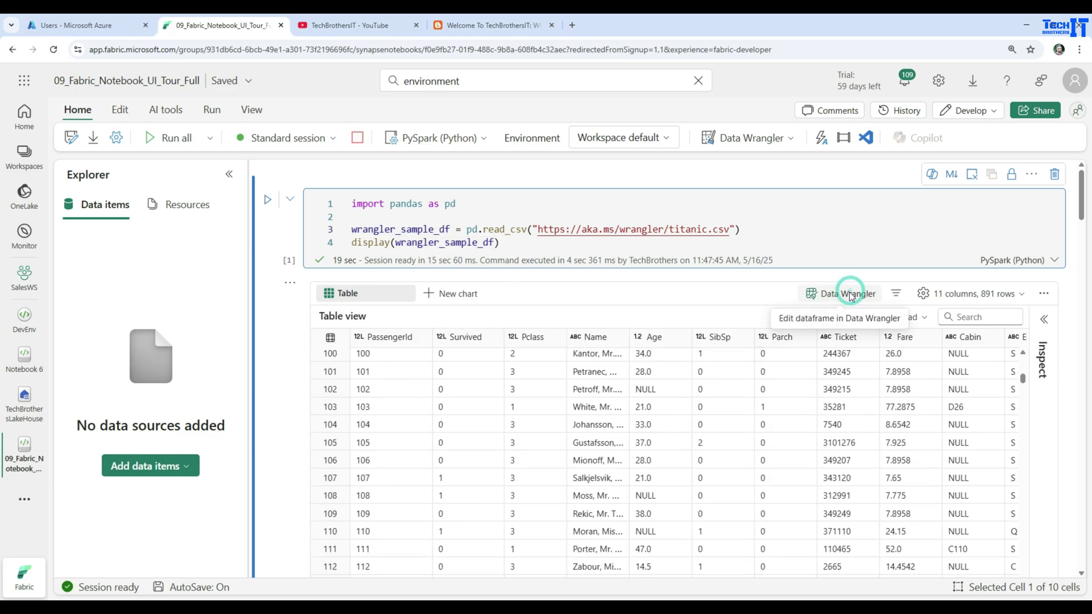
left_click(819, 318)
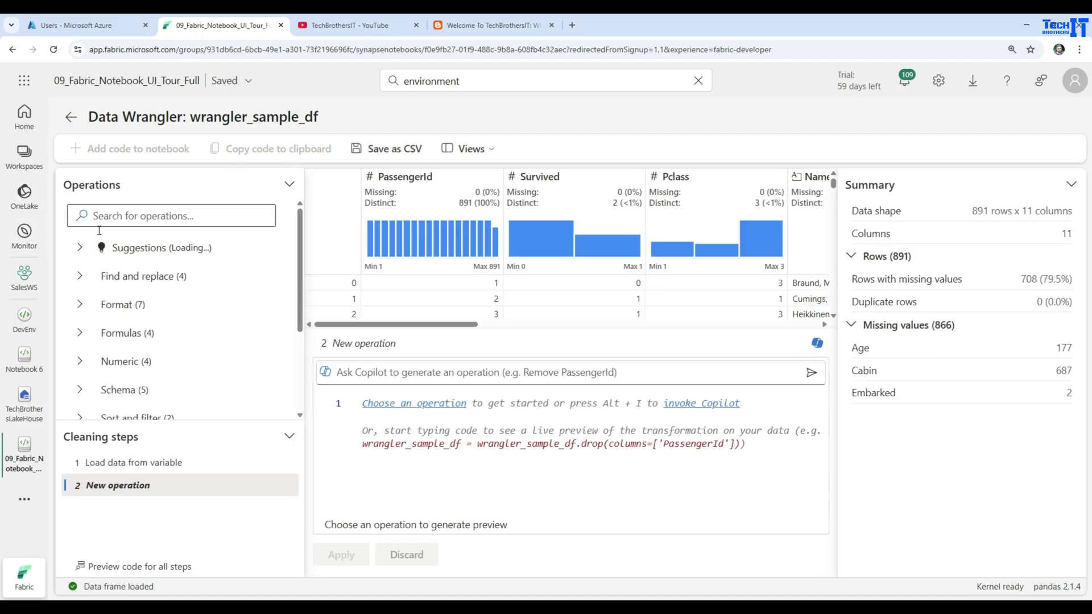
Step: Hide the Code preview, Summary, Column statistics, Cleaning steps and Operations views in Data Wrangler
left_click(471, 148)
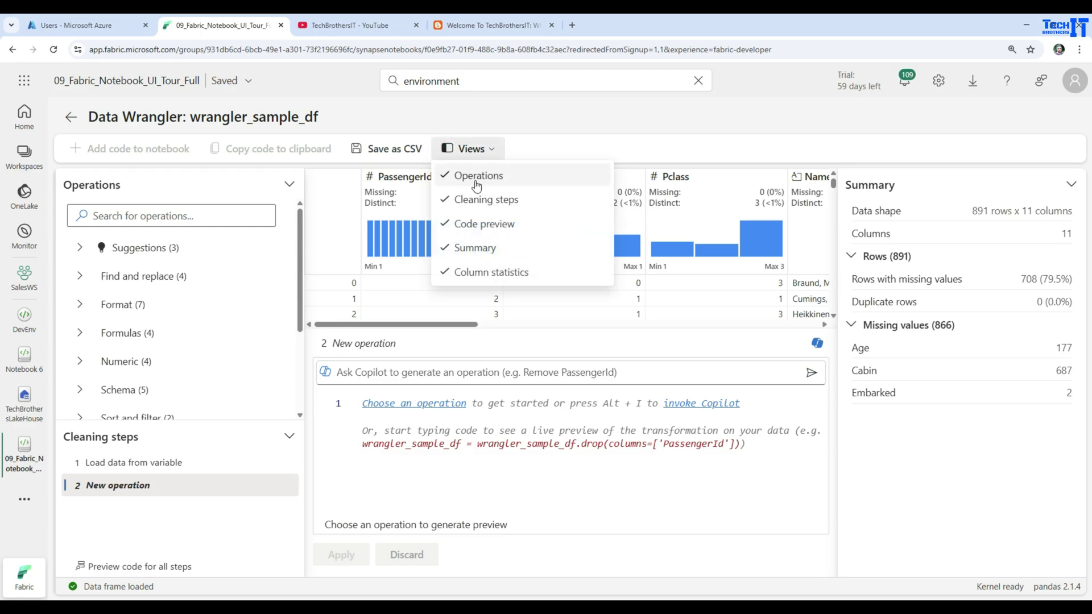
left_click(462, 227)
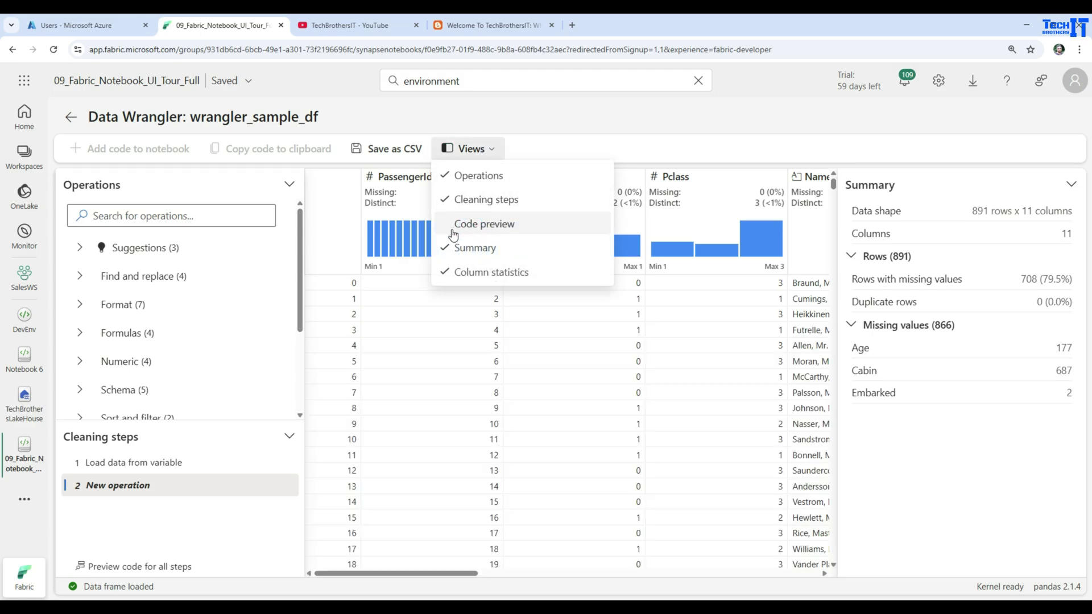
left_click(474, 253)
left_click(472, 273)
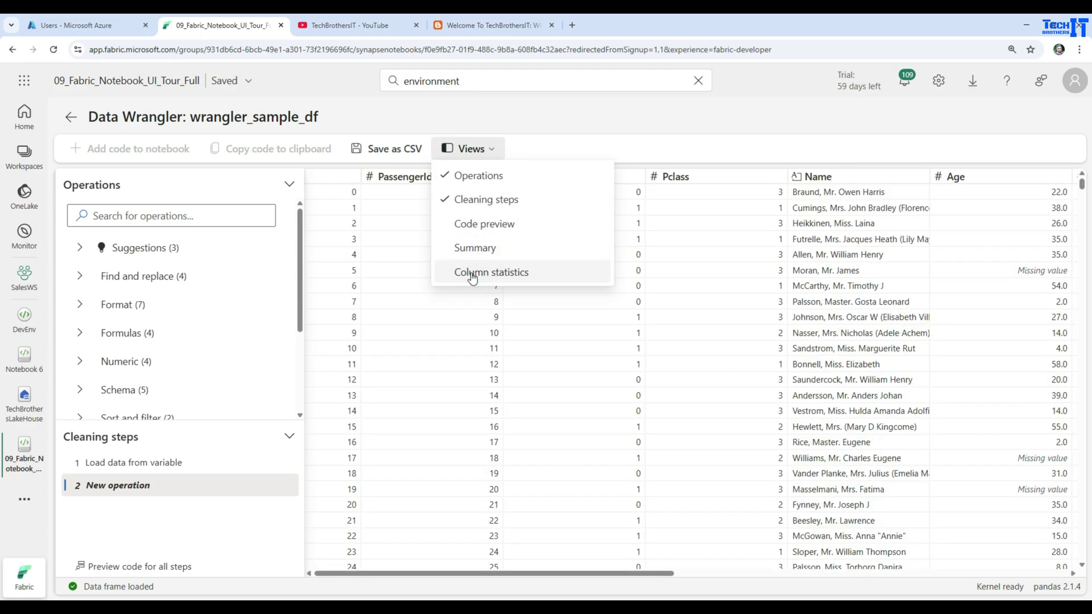
left_click(472, 200)
left_click(473, 178)
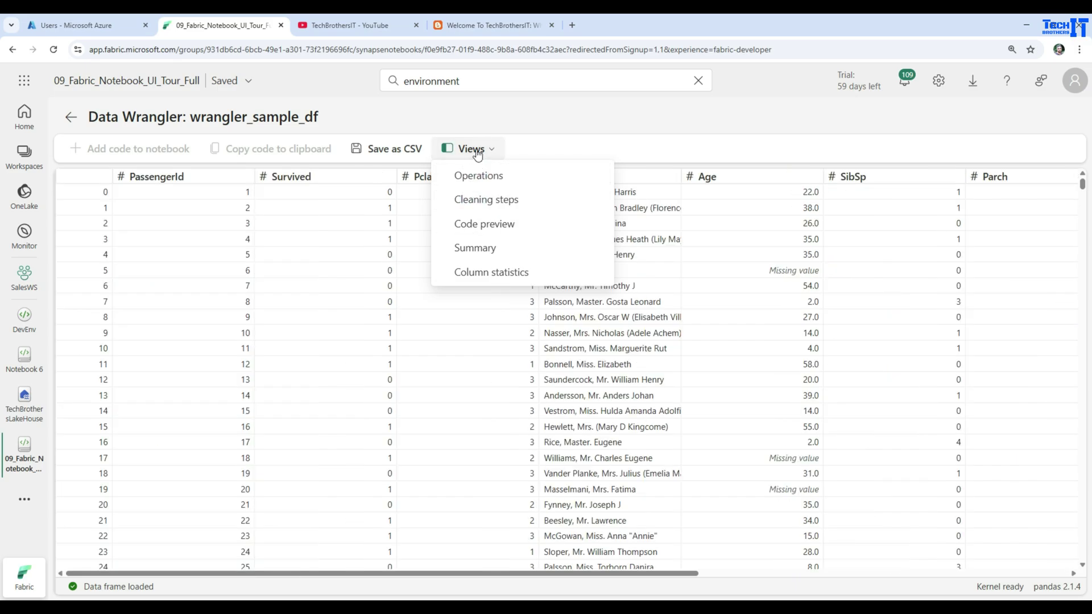
Step: Show the Operations and Cleaning steps views again in Data Wrangler
left_click(472, 149)
left_click(473, 149)
left_click(458, 174)
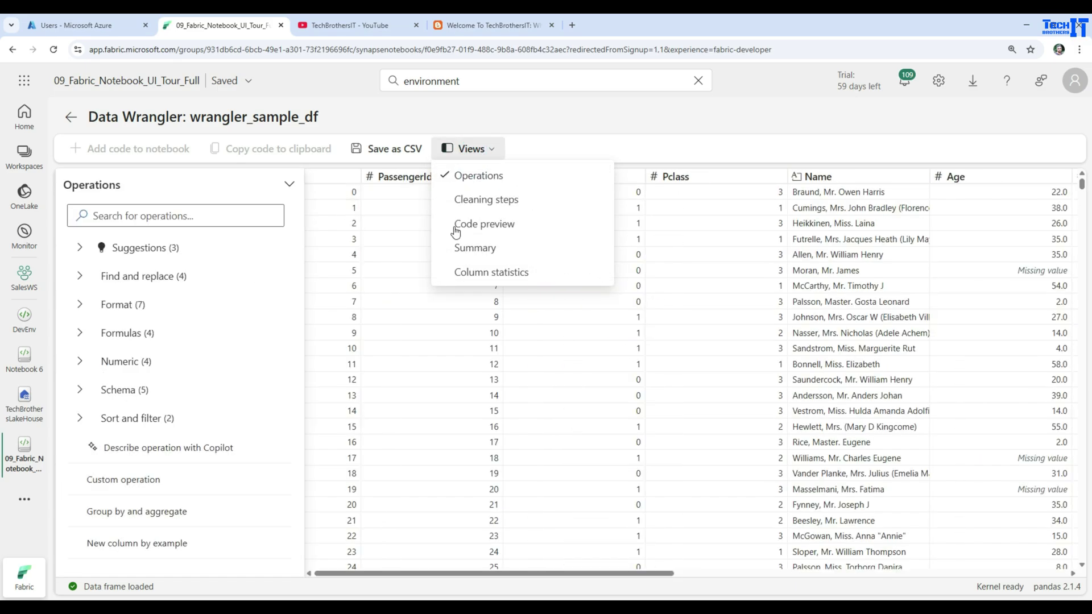
left_click(481, 200)
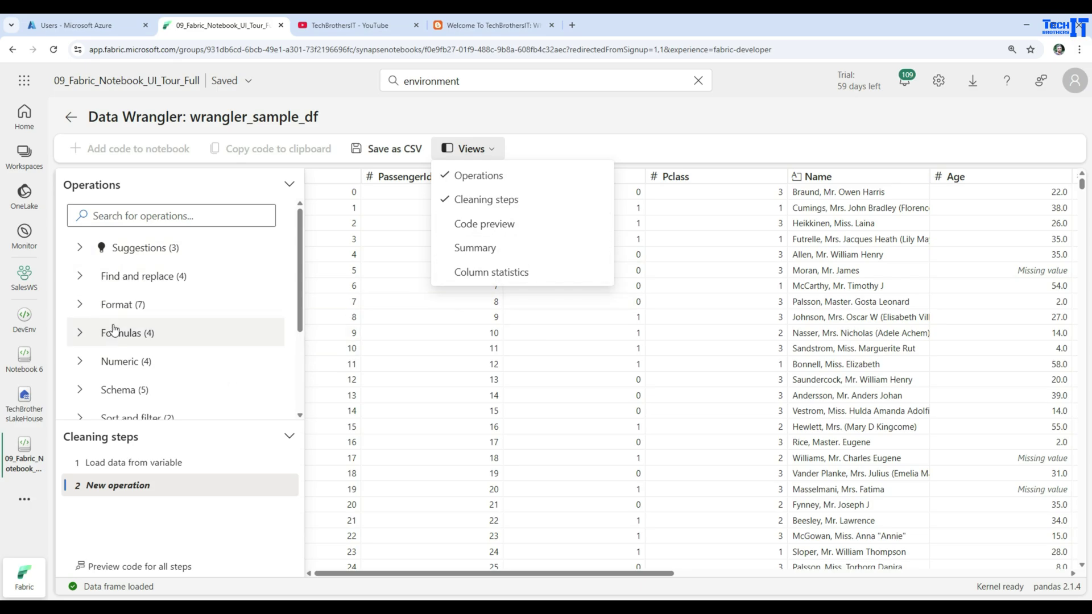
Step: Apply the Capitalize first character format operation to the Name column with Capitalize all words enabled
left_click(79, 306)
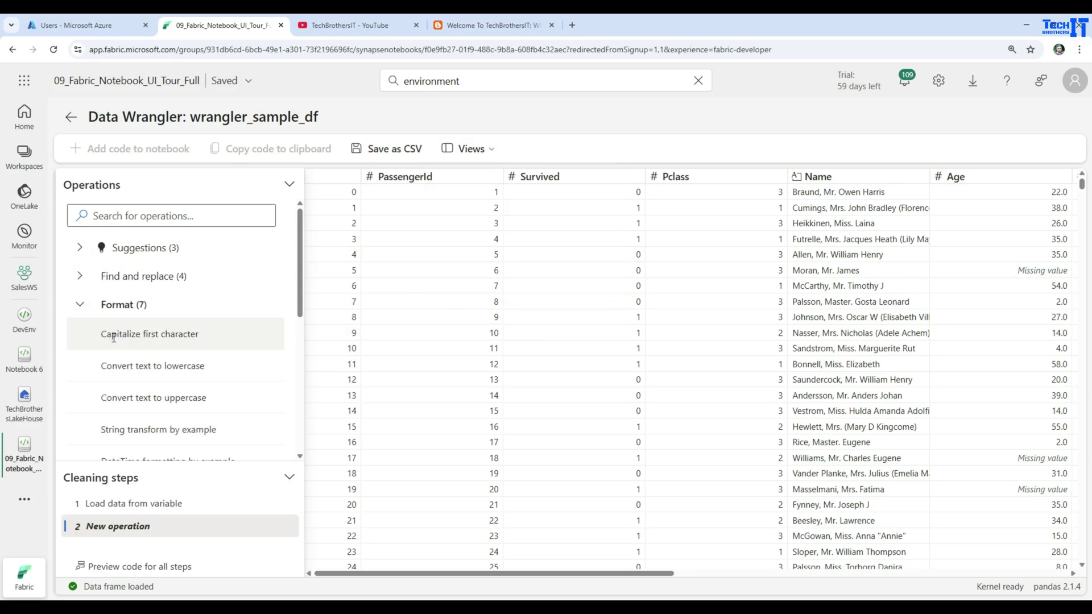
left_click(148, 335)
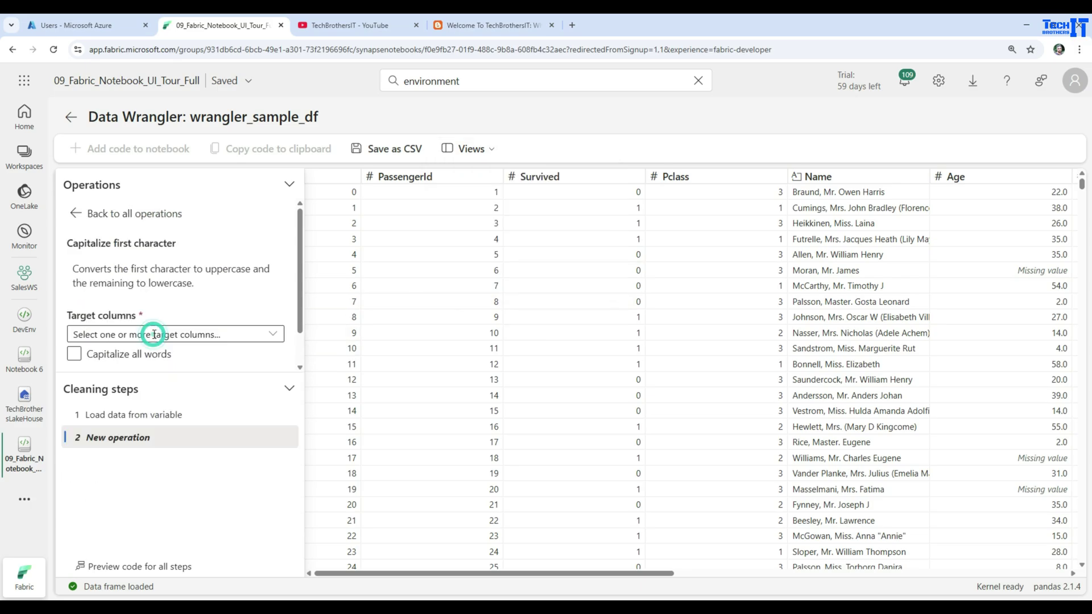
left_click(276, 336)
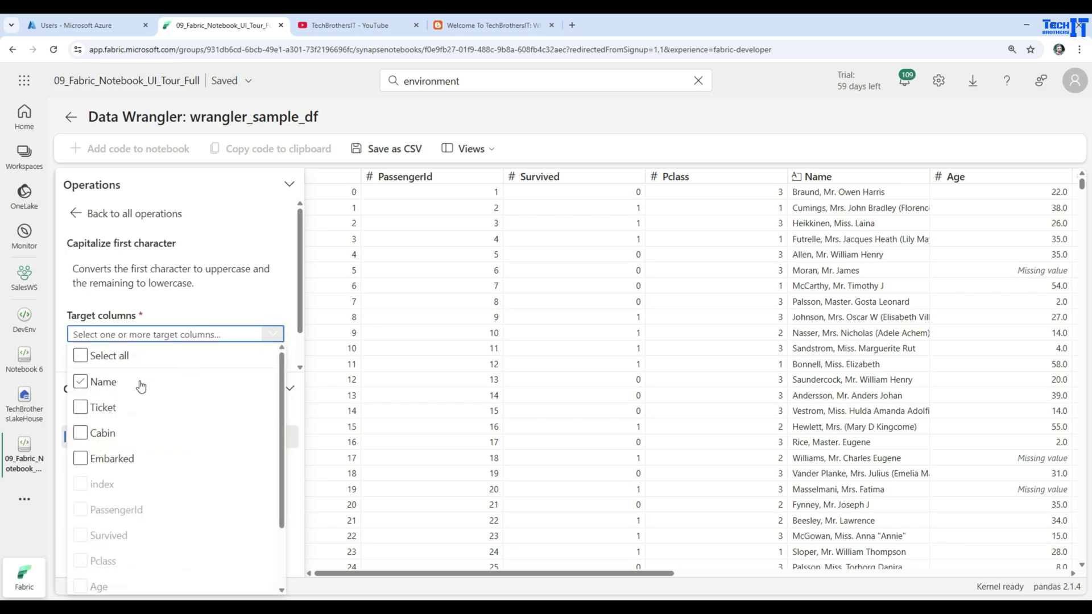
left_click(99, 386)
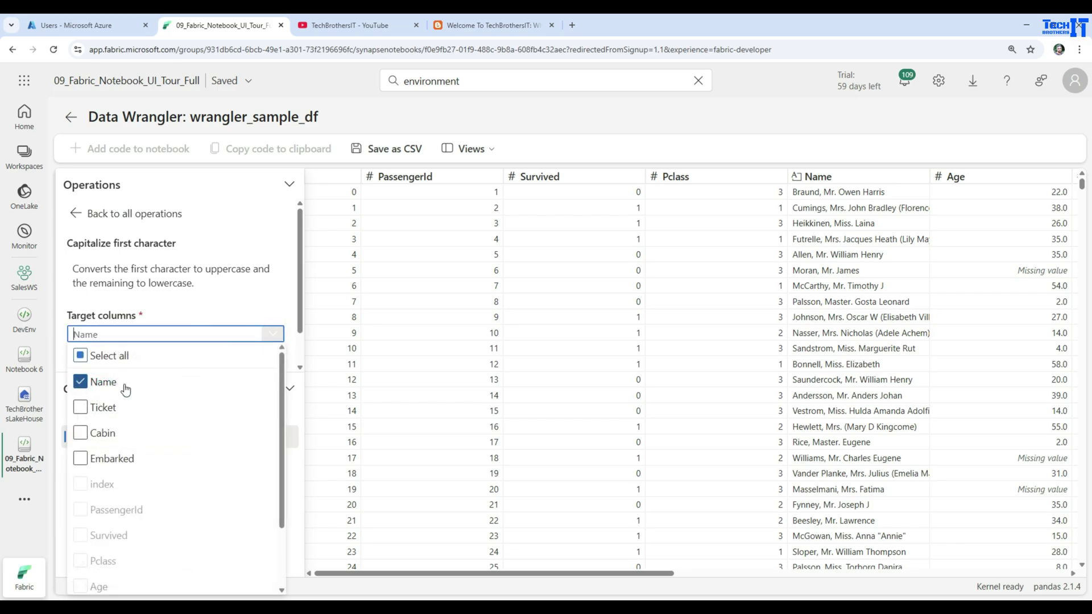
left_click(268, 294)
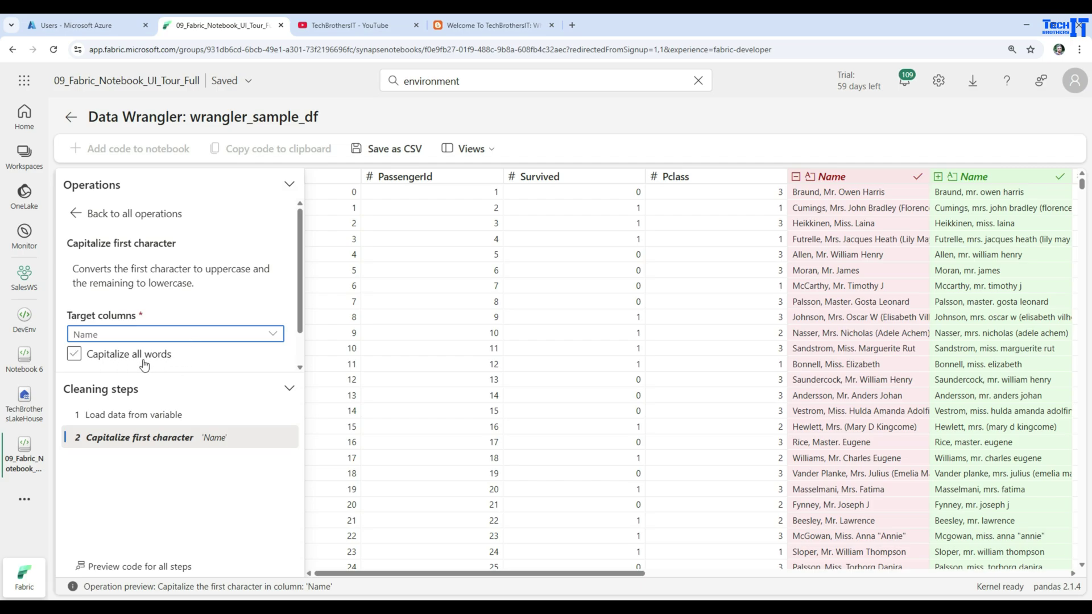
left_click(74, 355)
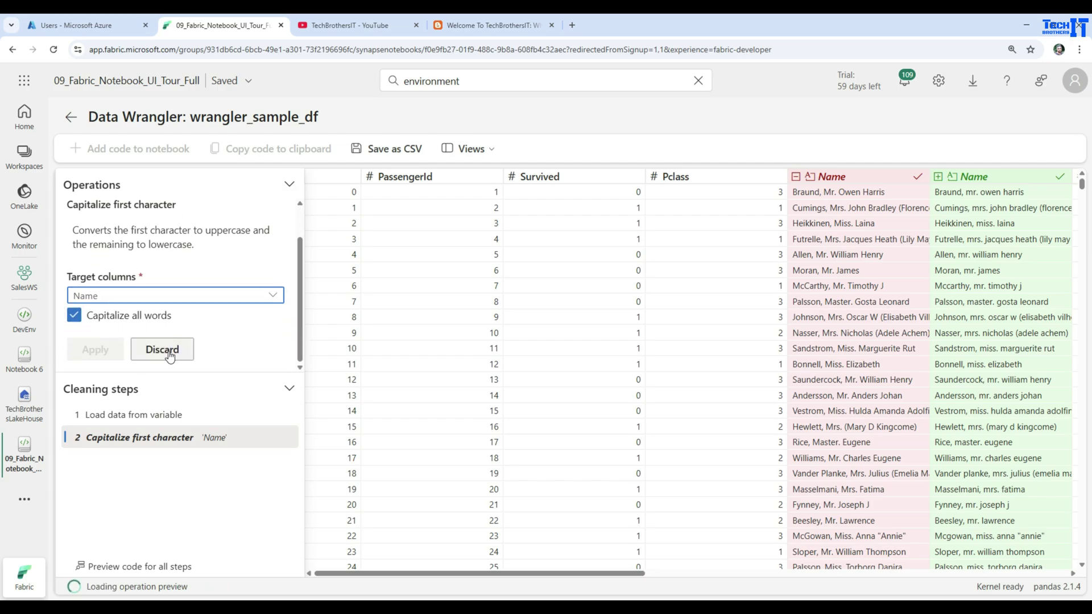
left_click(96, 359)
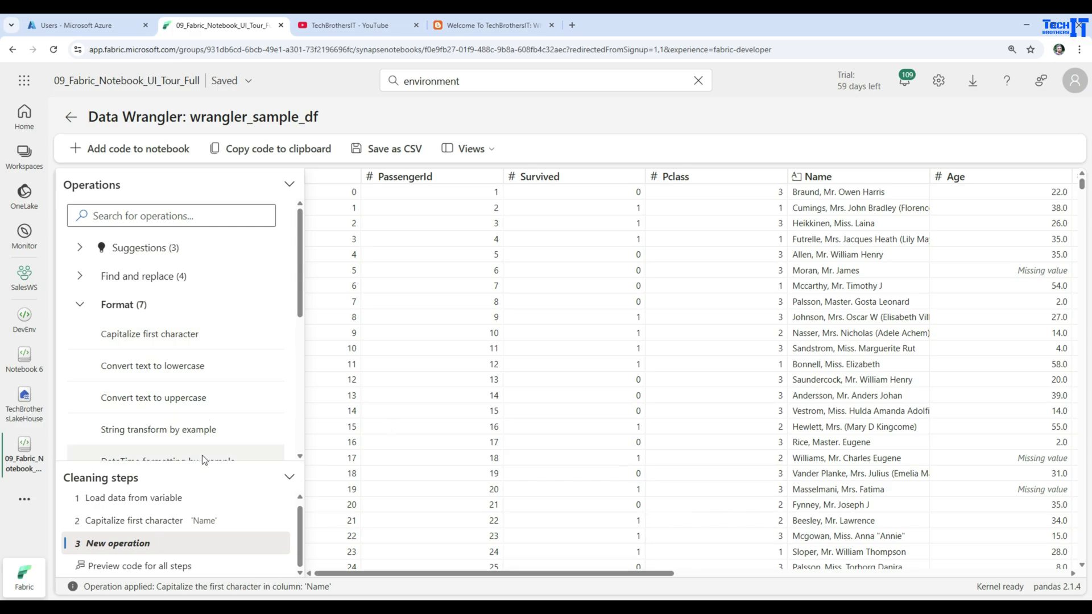
Step: Look over the remaining operations and add the generated cleaning code to the notebook
left_click_drag(200, 461, 188, 330)
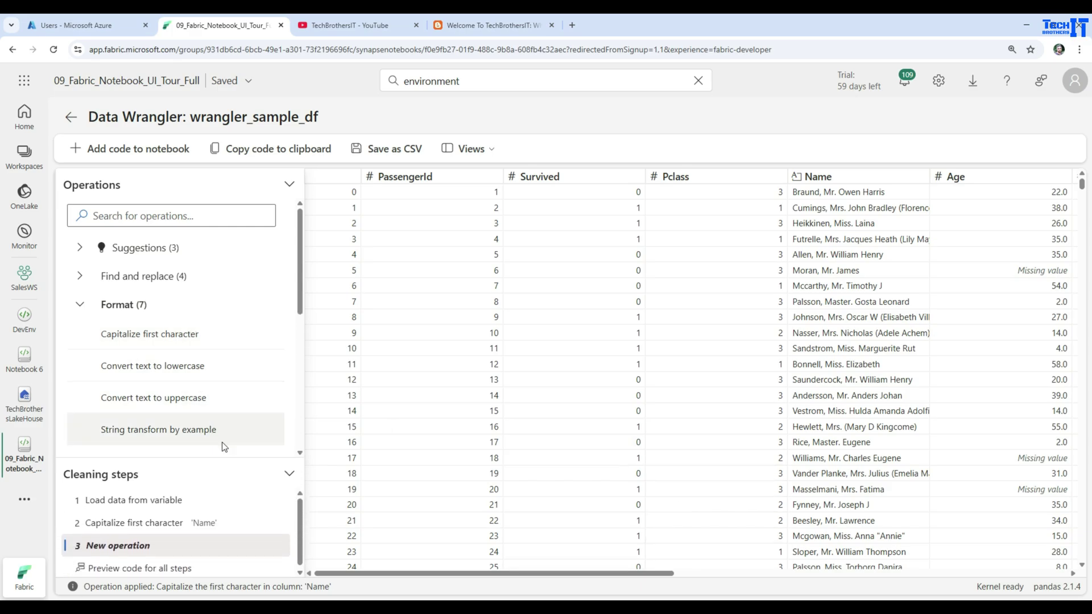
scroll(171, 438, "down", 4)
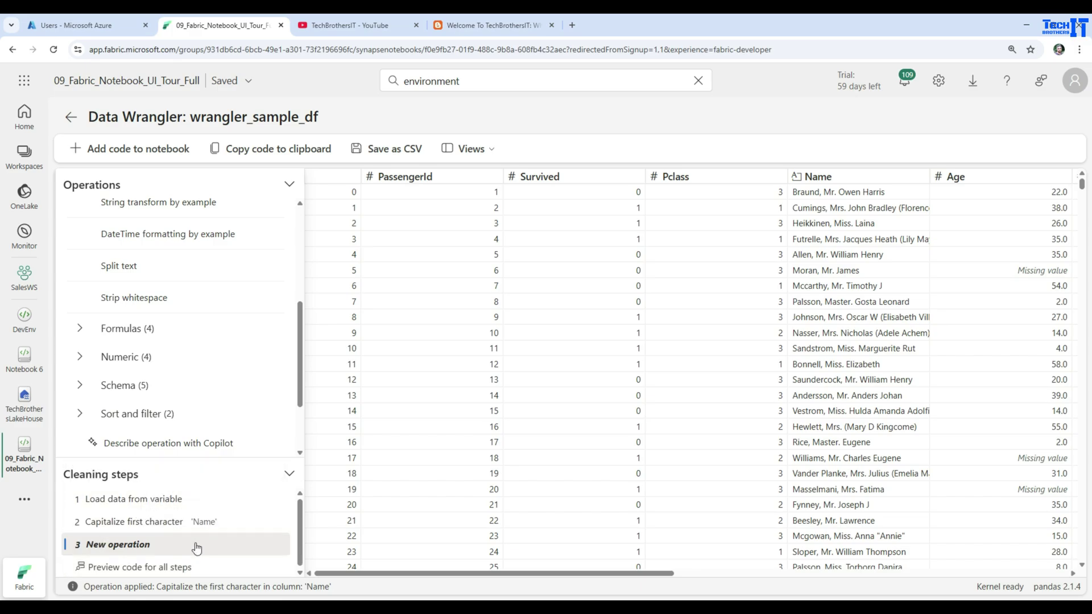
left_click(118, 151)
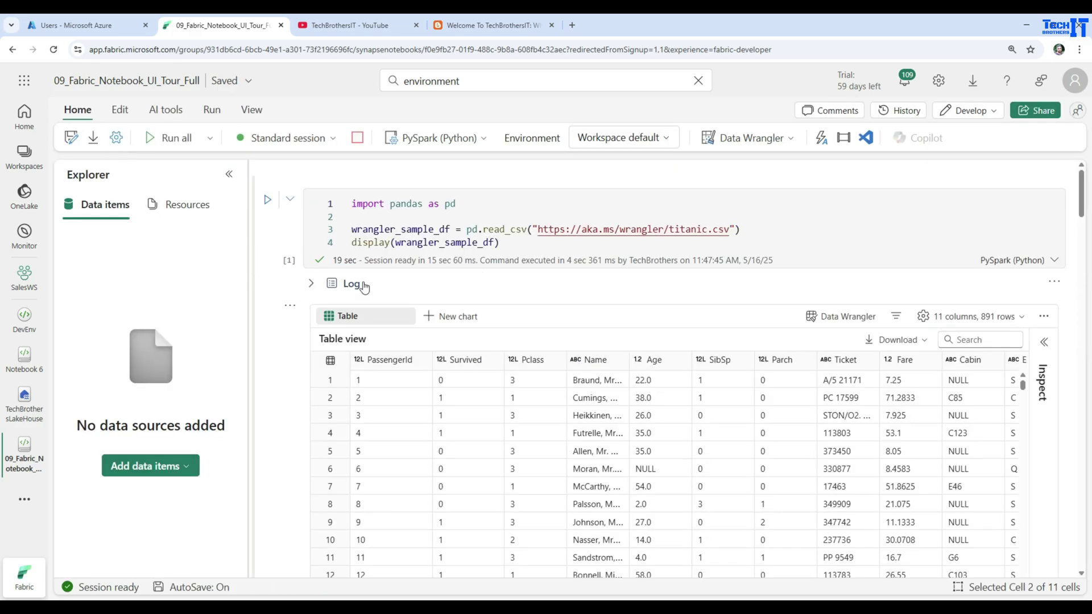
Step: Run the clean_data cell generated by Data Wrangler and check the Name column in its output table
scroll(525, 323, "down", 10)
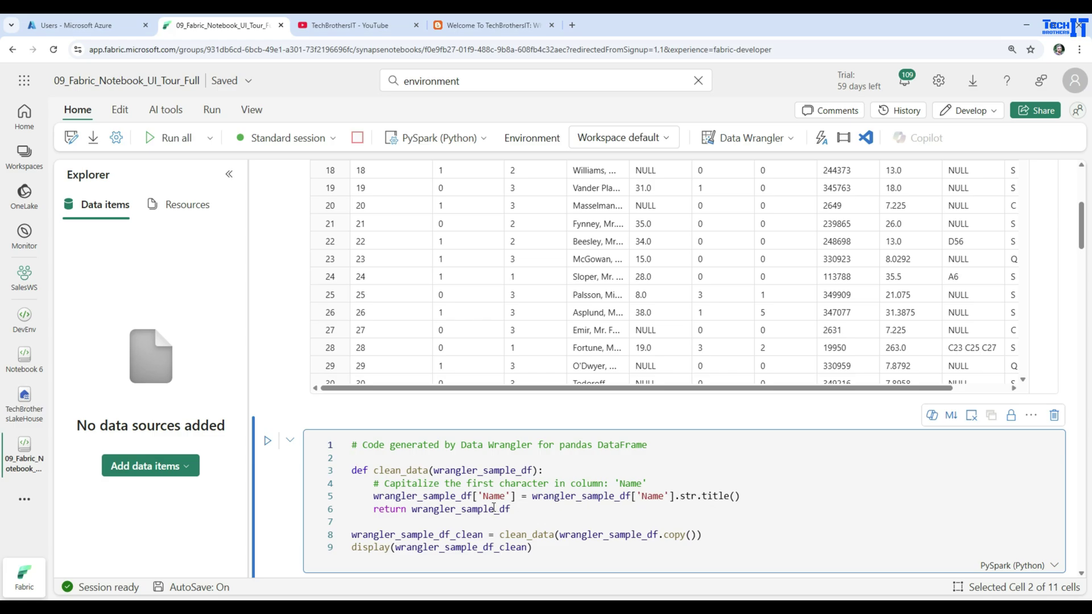
scroll(437, 506, "down", 3)
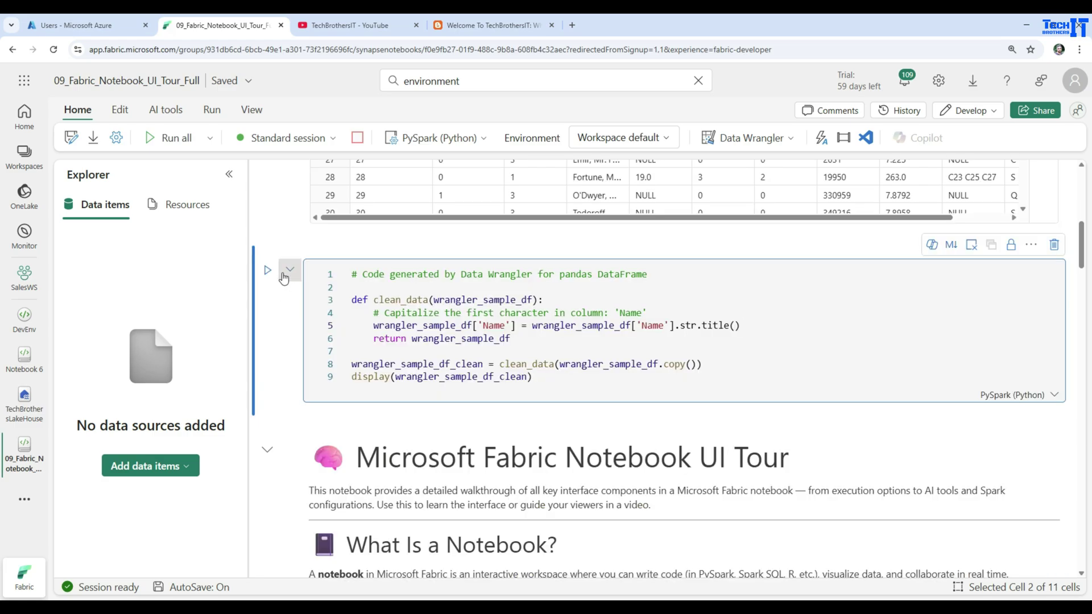
left_click(267, 270)
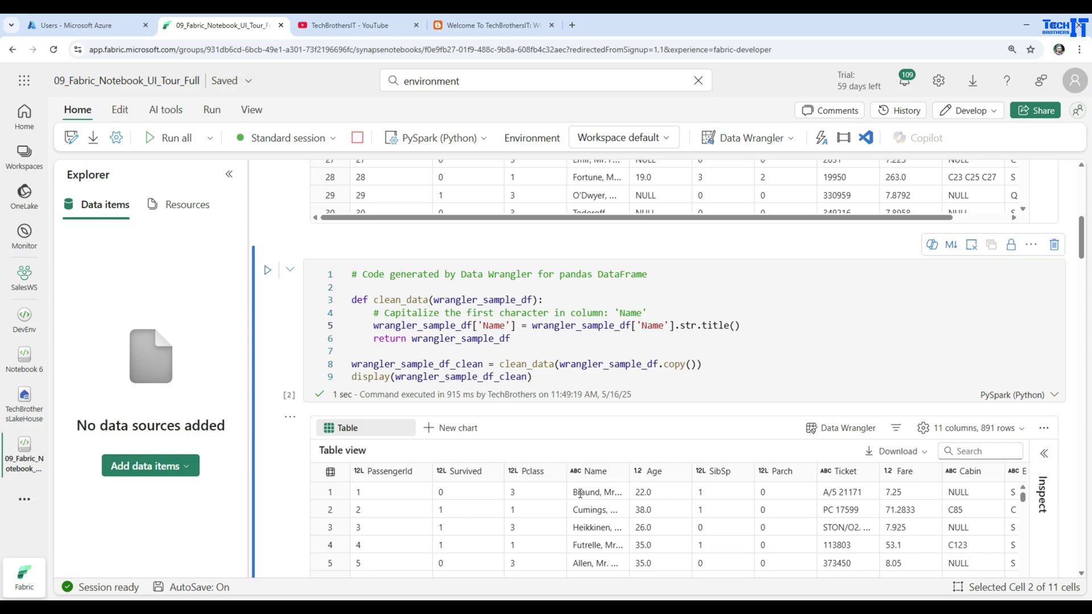
left_click_drag(579, 493, 576, 495)
scroll(577, 495, "up", 10)
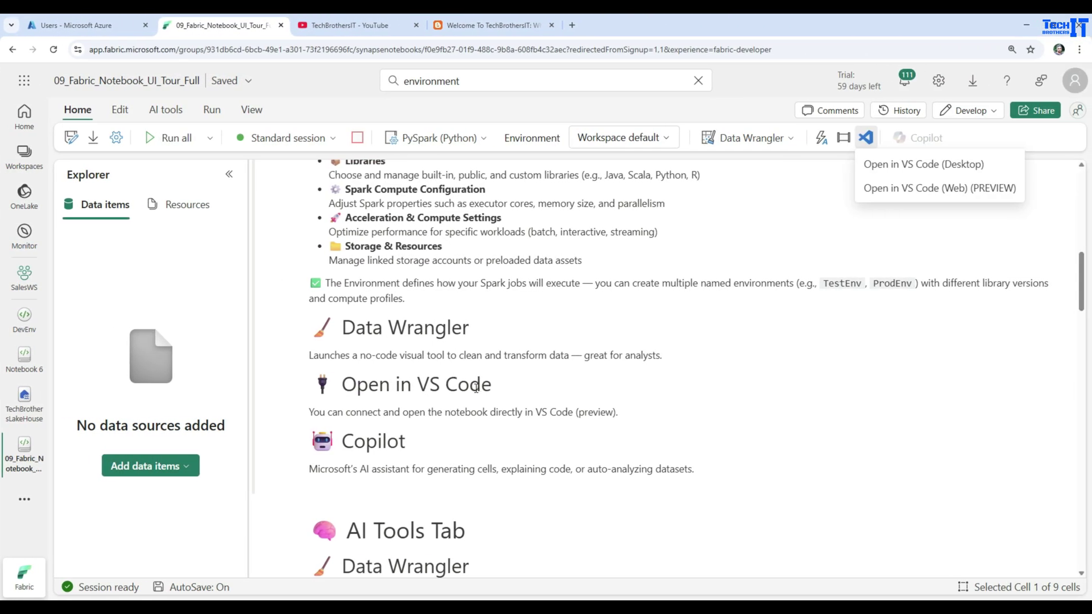
Step: Open the notebook in VS Code (Web) from the Fabric notebook
left_click(744, 108)
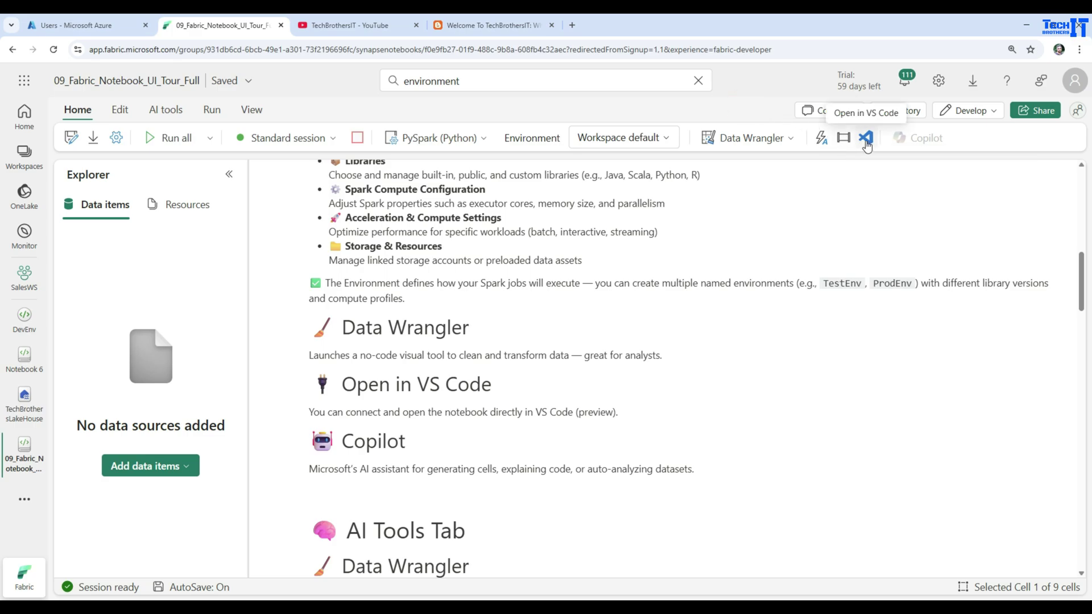
left_click(866, 137)
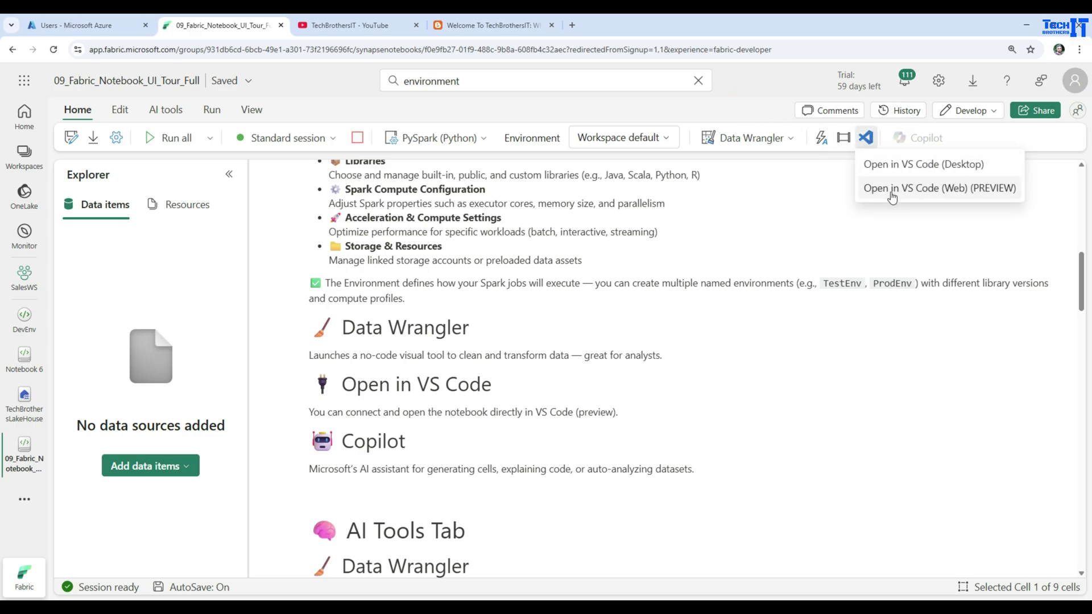
left_click(939, 189)
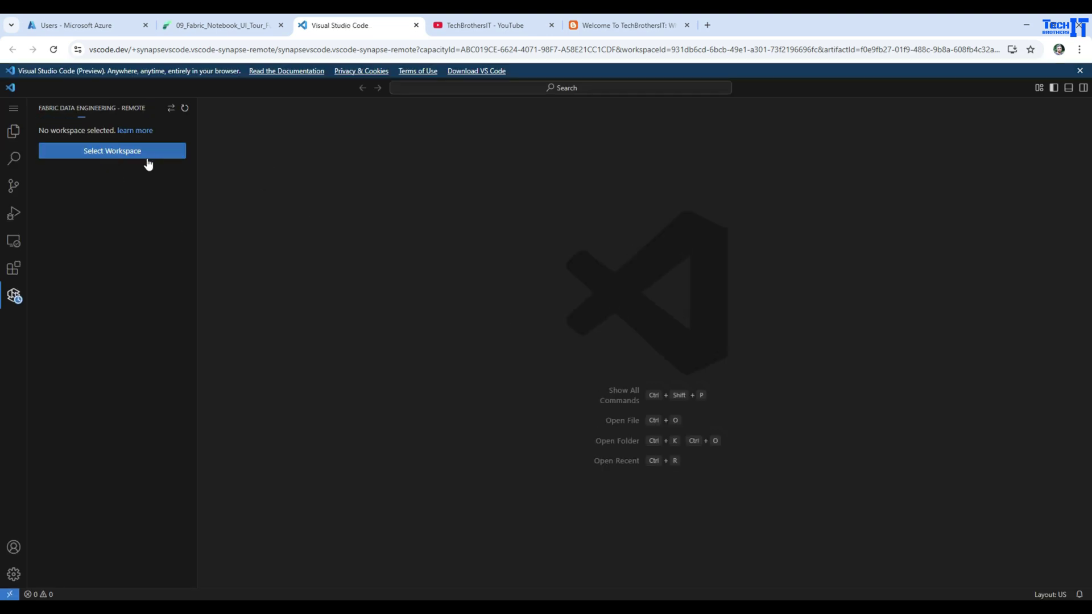
Step: Open the workspace selection in VS Code, look through the 09_Fabric_Notebook_UI_Tour_Full notebook, and dismiss the selection
left_click(118, 156)
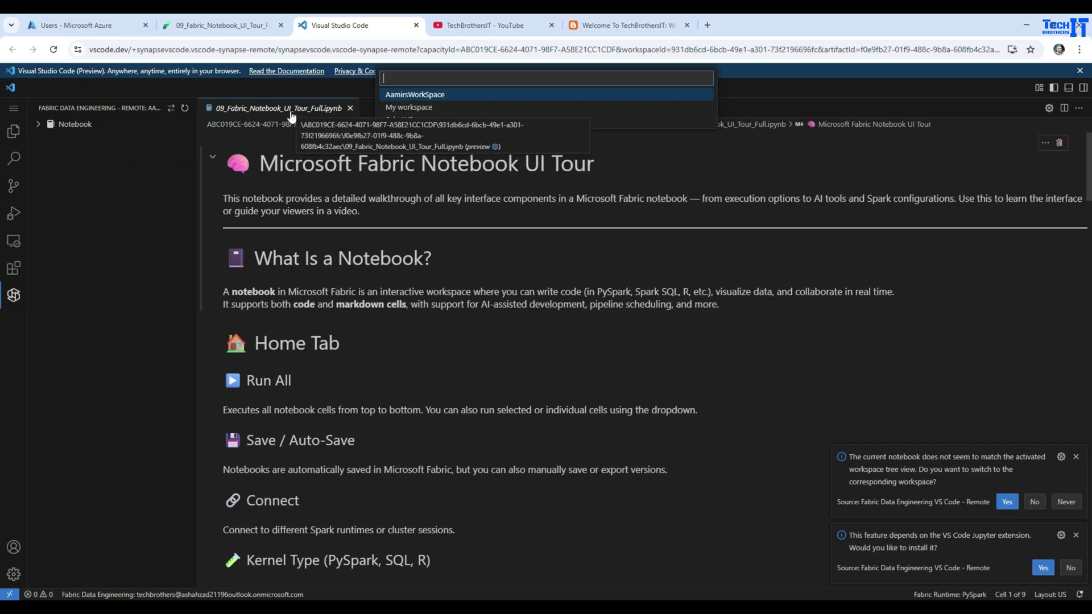
scroll(507, 302, "down", 5)
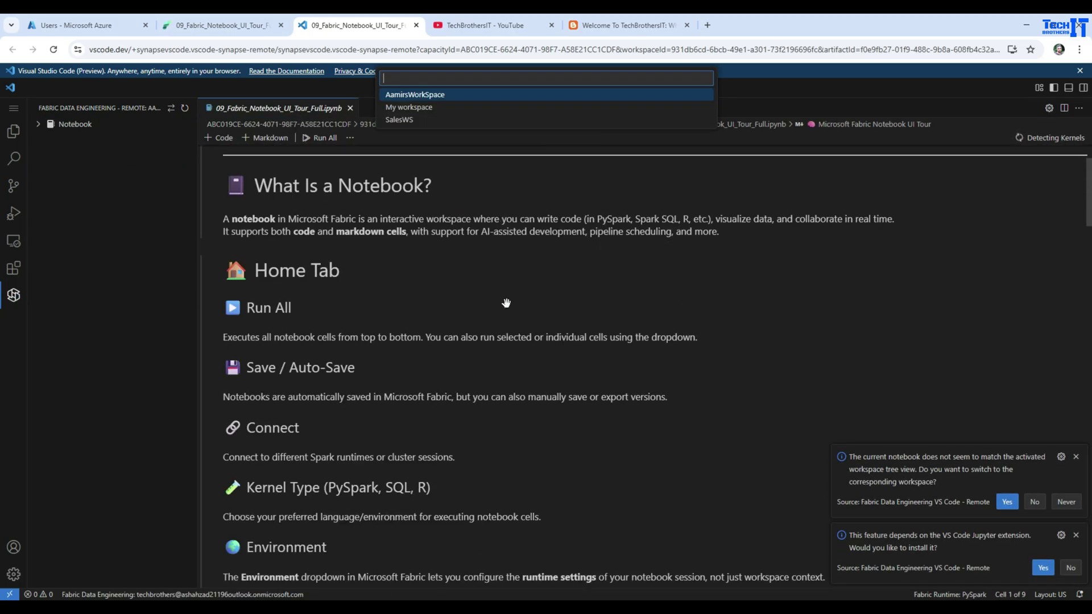
scroll(507, 303, "down", 15)
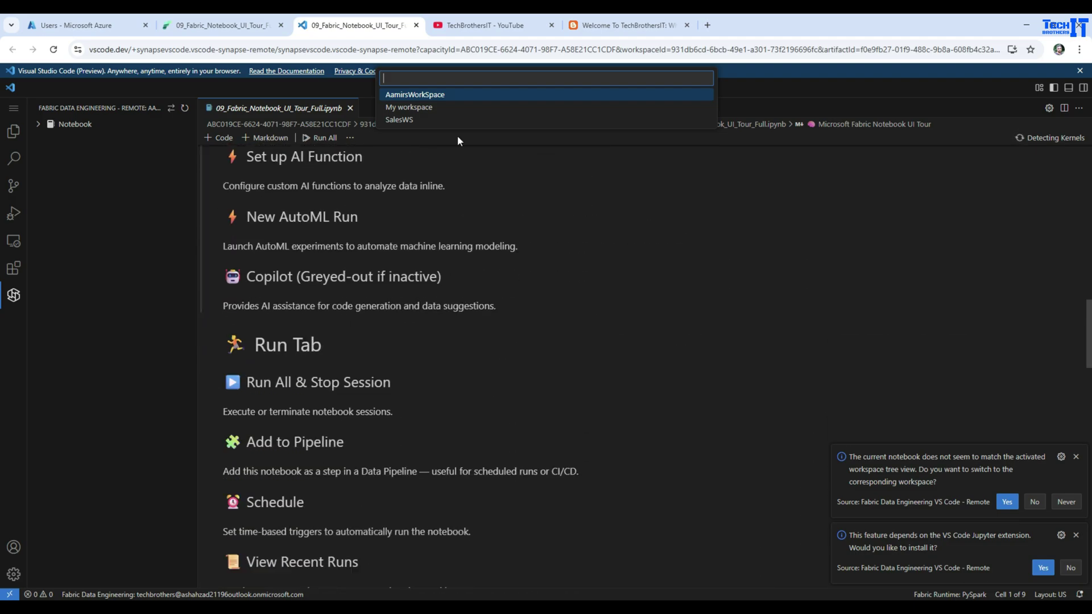
left_click(823, 86)
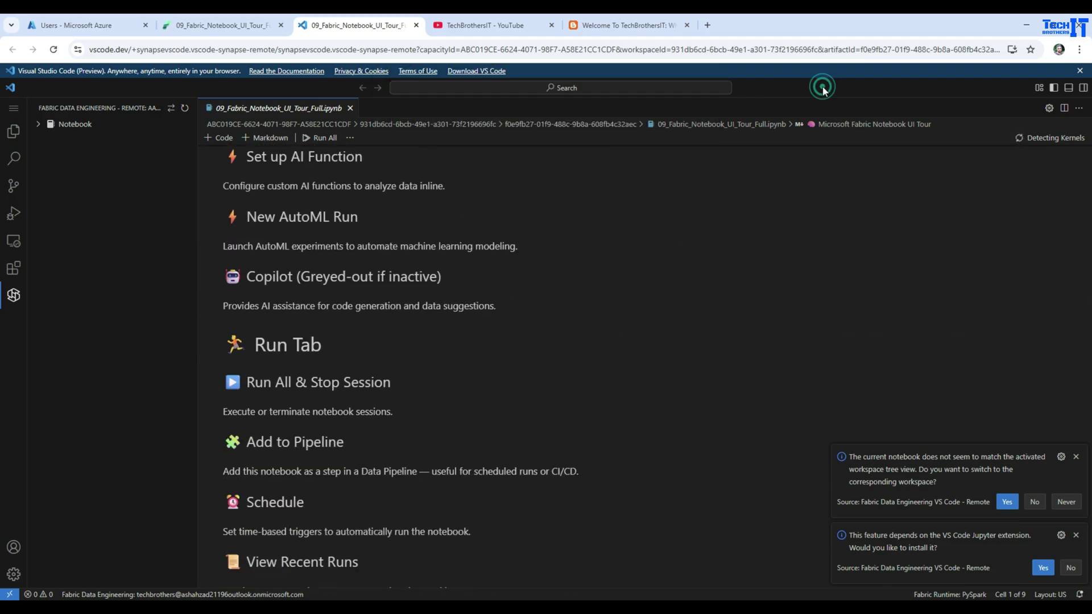
scroll(497, 215, "up", 20)
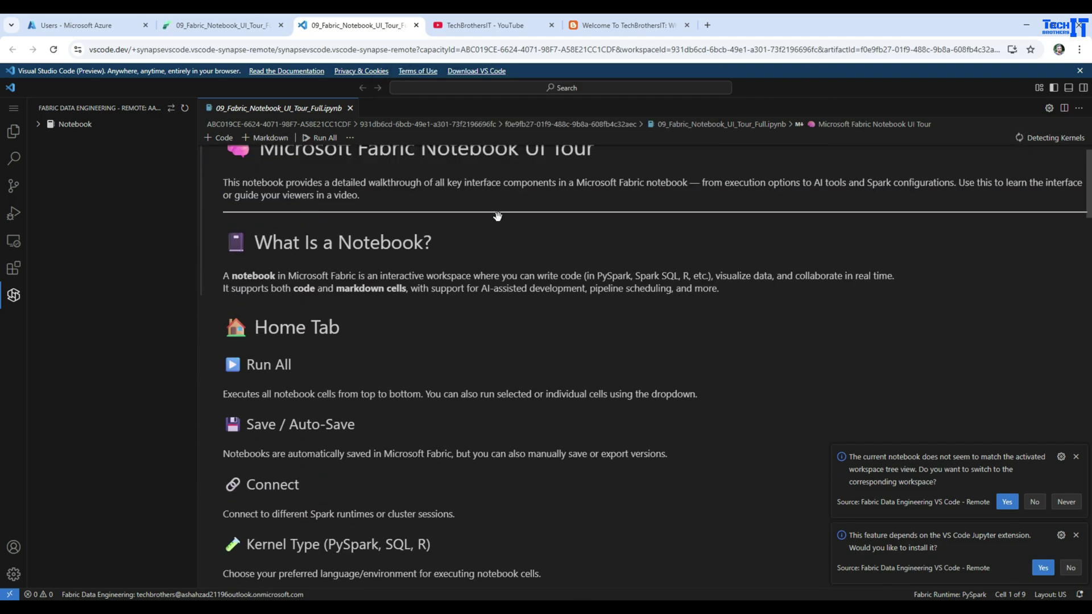
Step: Switch back to the Fabric notebook and read its Open in VS Code, Copilot and AI Tools sections
left_click(251, 26)
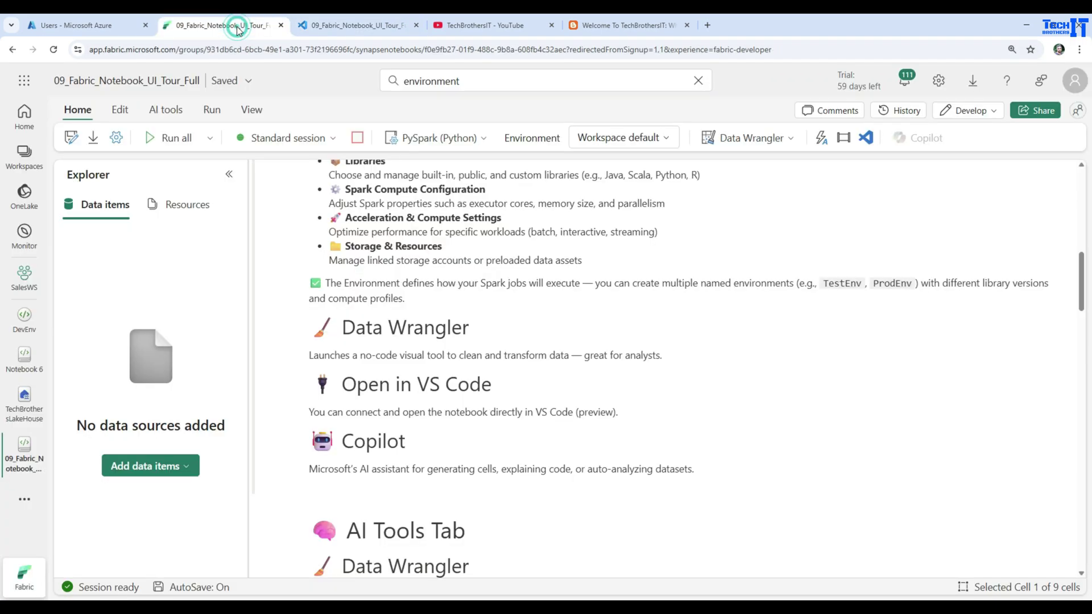
scroll(517, 333, "down", 1)
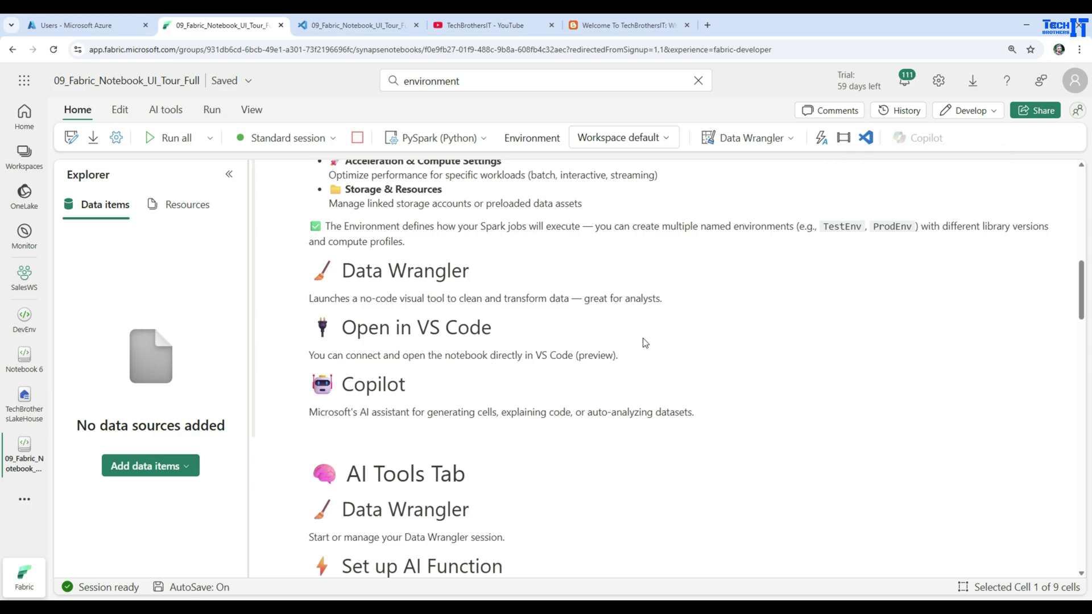
scroll(651, 340, "down", 2)
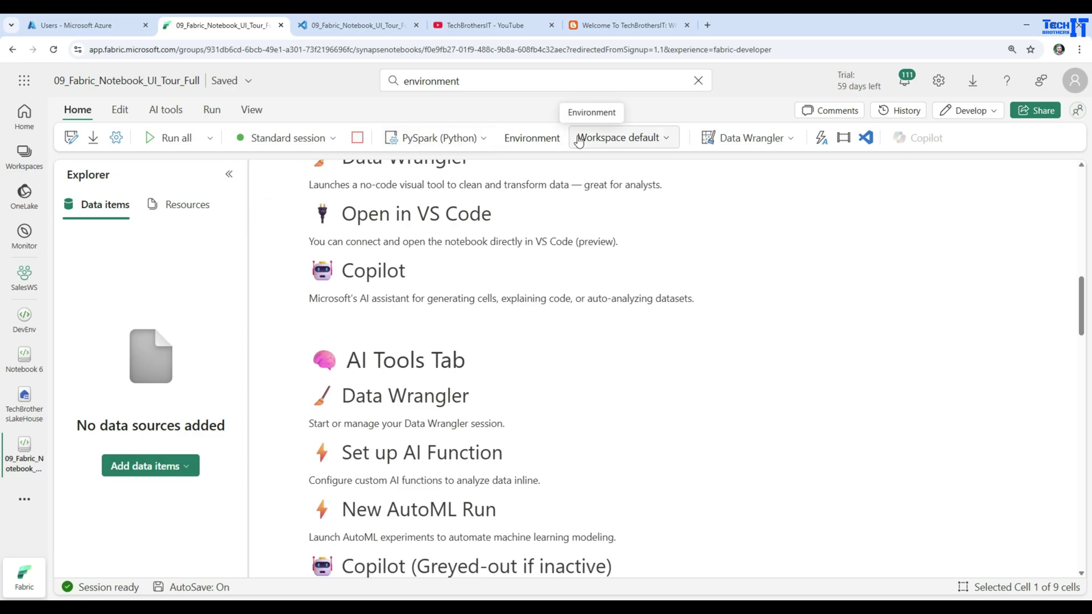
Step: Start training an ML model with AutoML, using the customer table from TechBrothersLakeHouse as training data
left_click(819, 140)
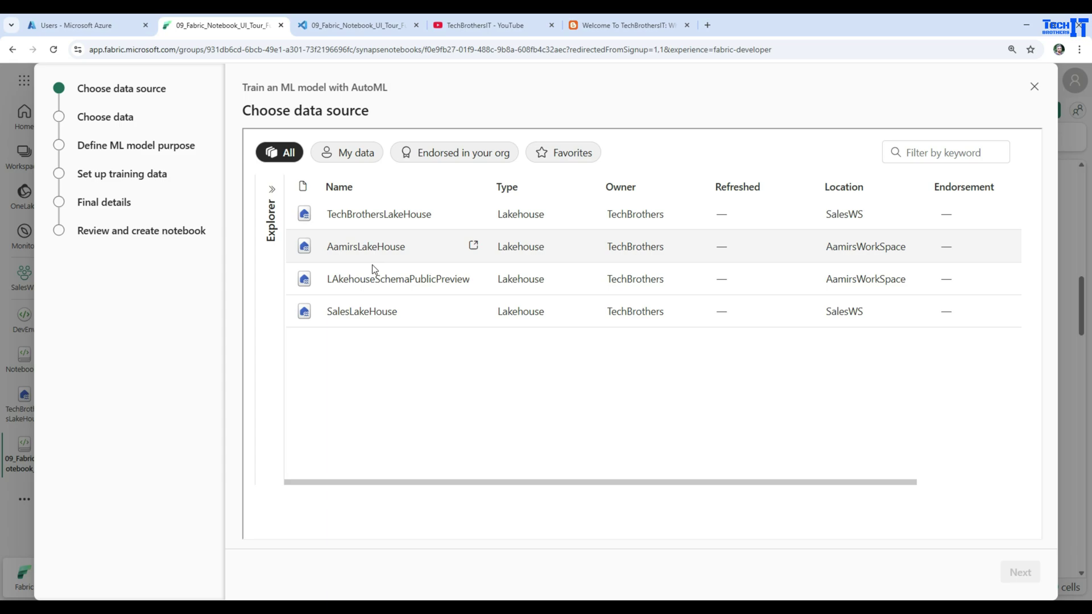
left_click(370, 214)
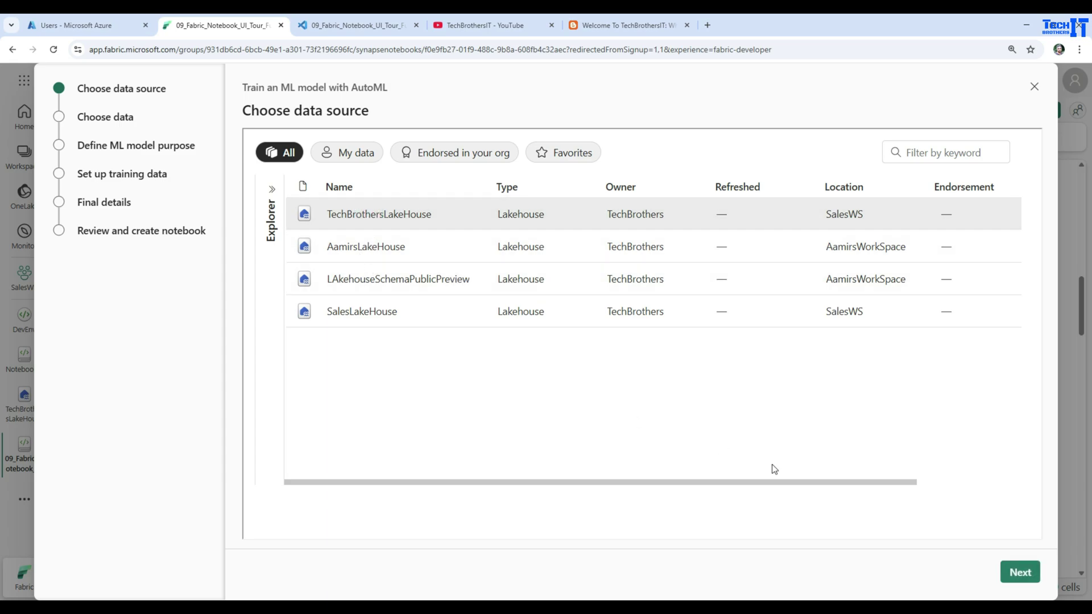
left_click(1024, 572)
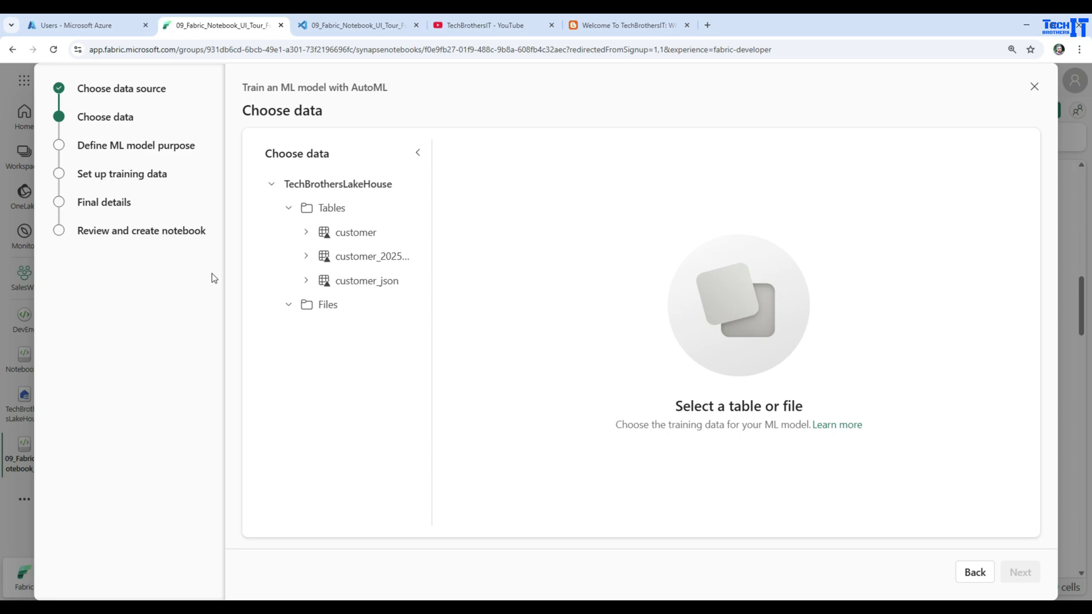
left_click(344, 233)
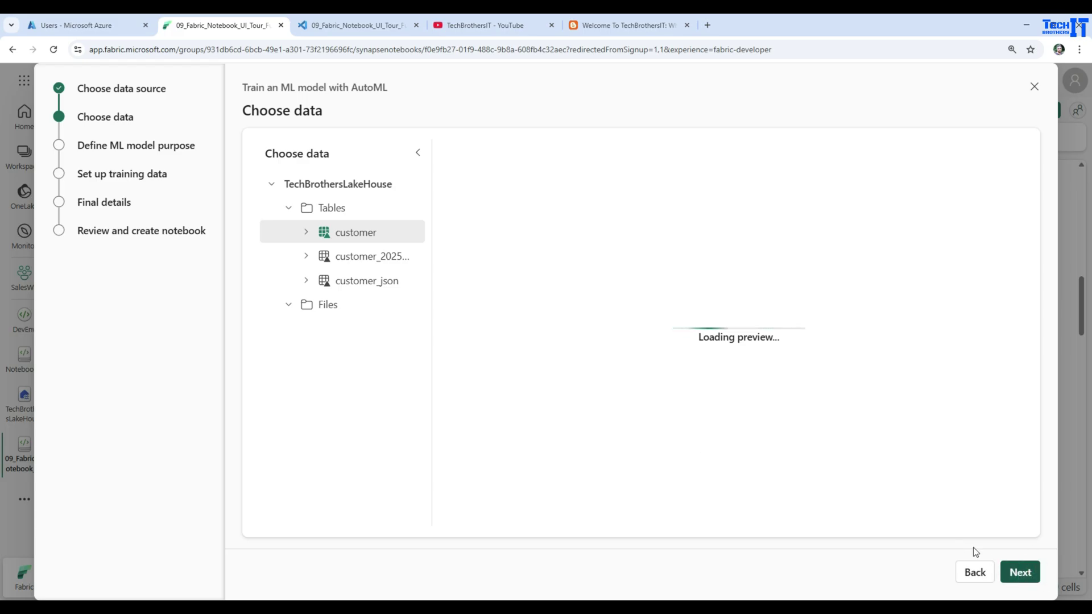
left_click(1020, 572)
Step: Define the ML task as Multi-class classification in Quick prototype mode and continue to the training data setup
left_click(750, 219)
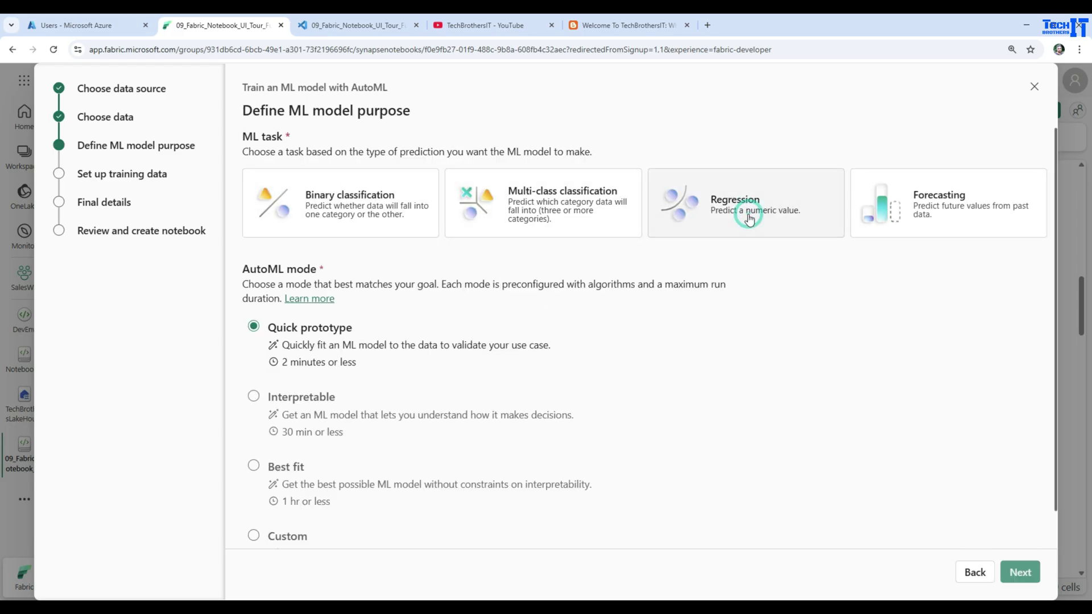
left_click(527, 214)
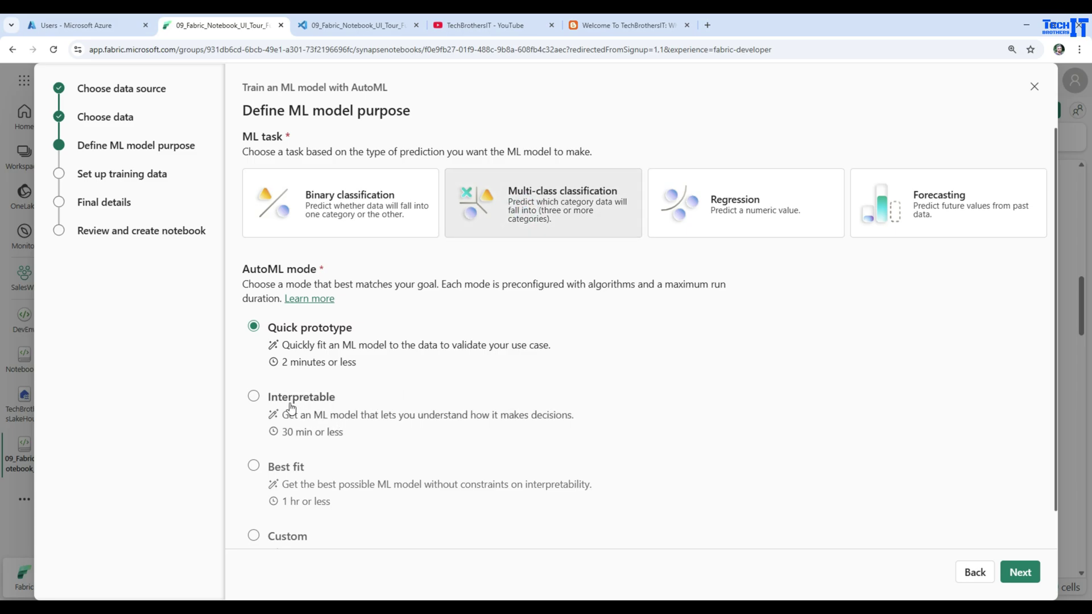
left_click(1018, 573)
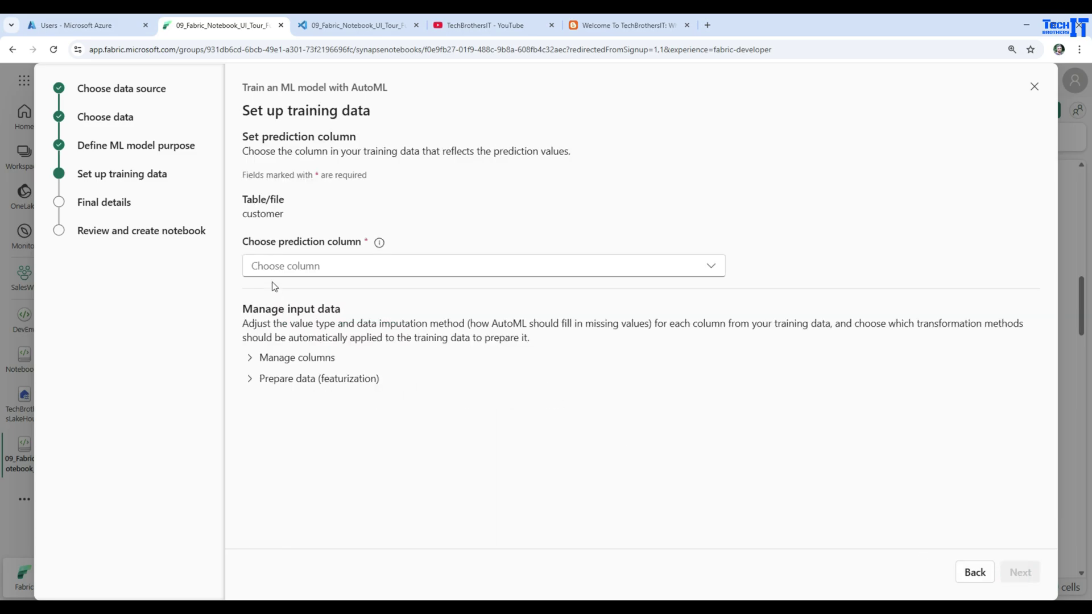
Step: Set salary as the prediction column and proceed to the final details of the AutoML setup
left_click(711, 268)
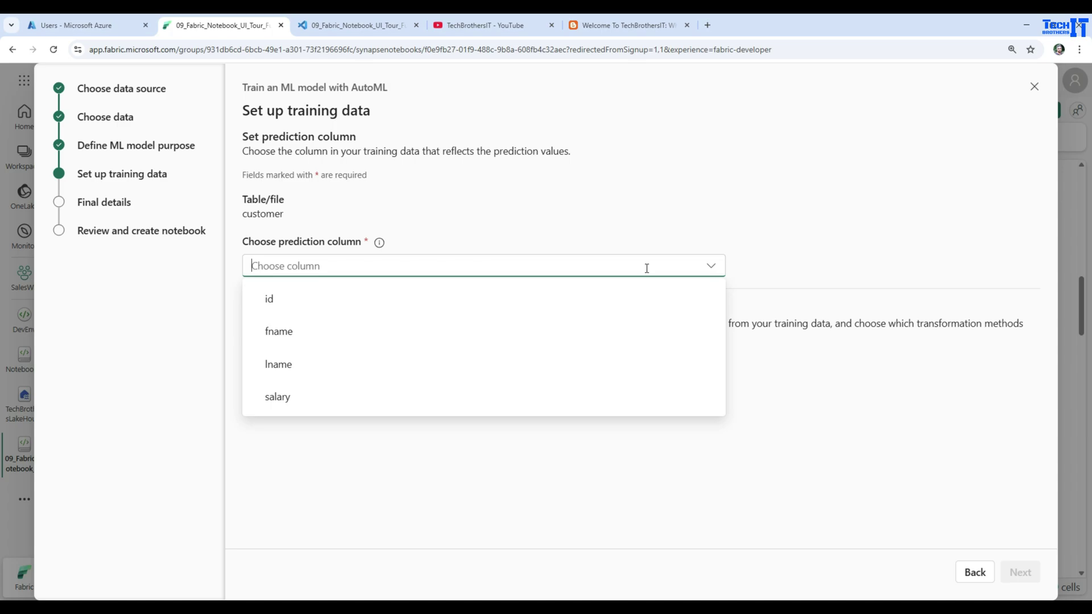
left_click(293, 400)
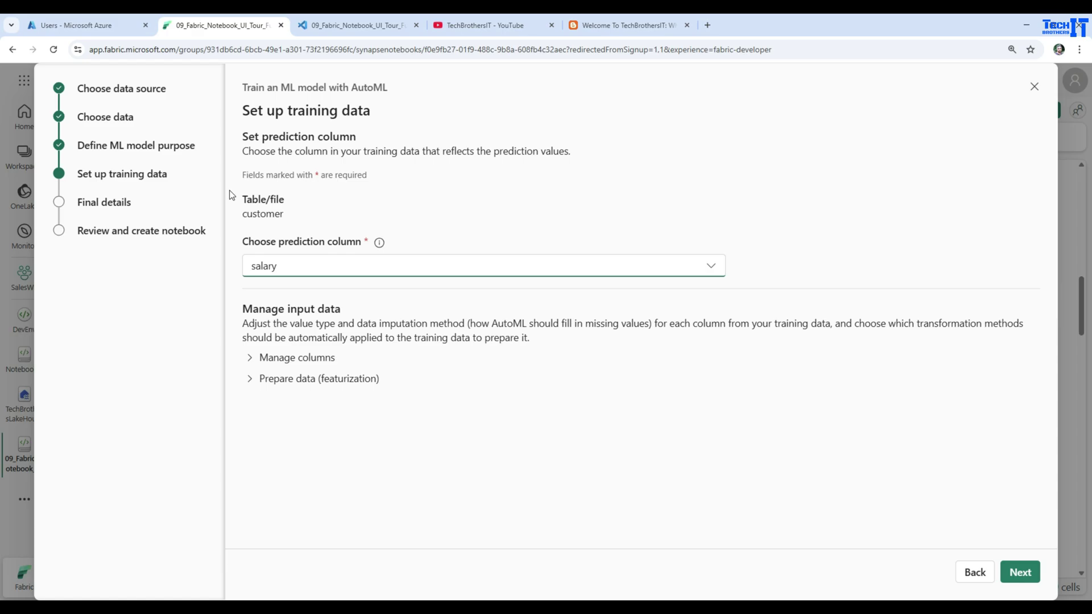
left_click(1019, 573)
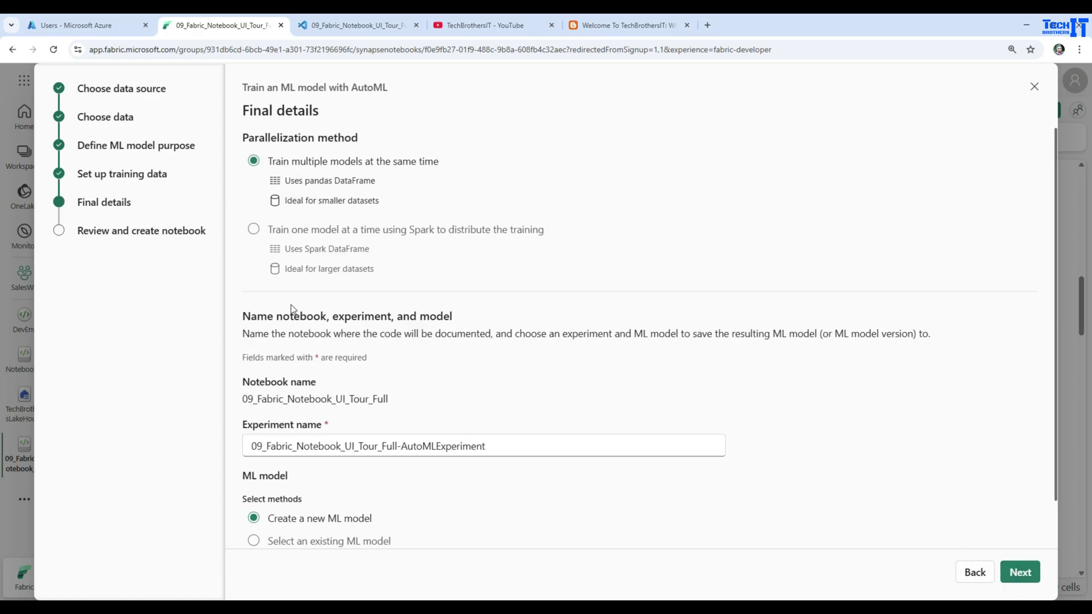
Step: Accept the default experiment and model names, create the AutoML notebook code, and stop the current session
scroll(404, 423, "down", 1)
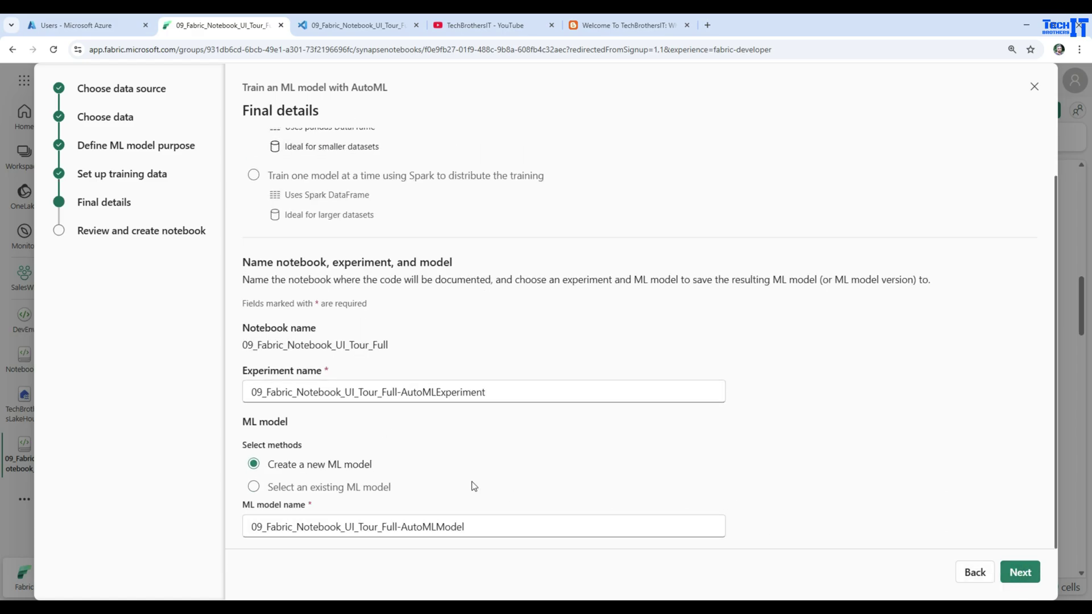
left_click(1018, 566)
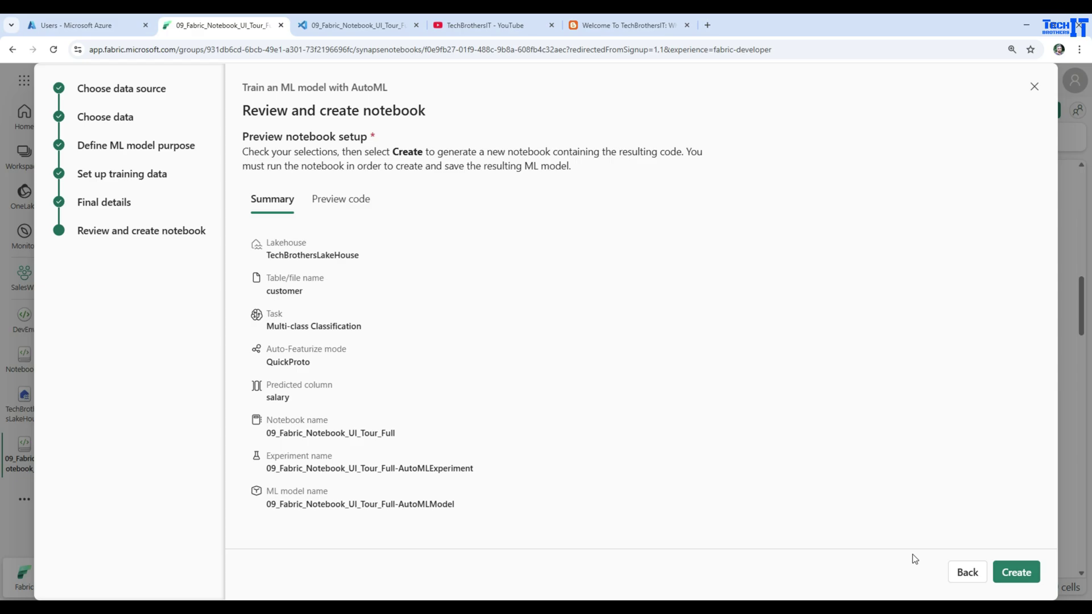
left_click(1004, 572)
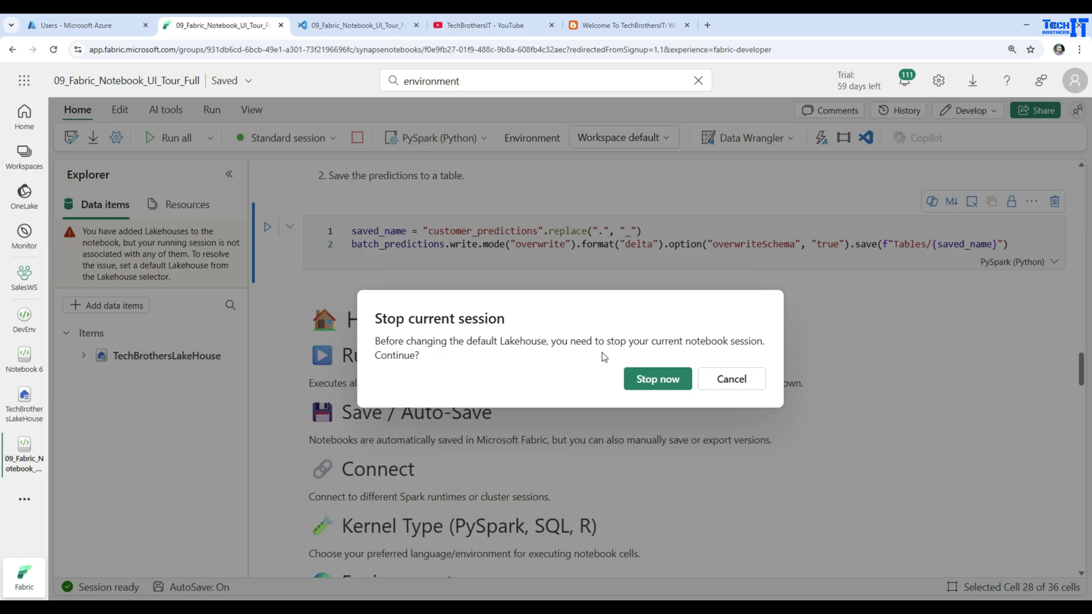
left_click(654, 379)
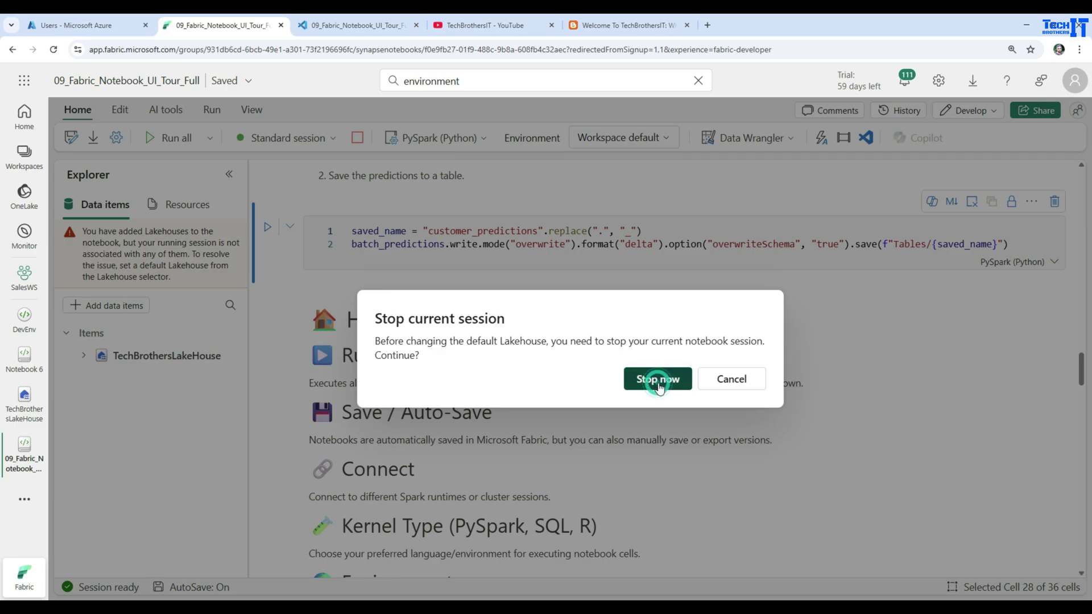
Step: Look through the notebook for the generated Automated ML section and examine its introduction
scroll(653, 414, "down", 15)
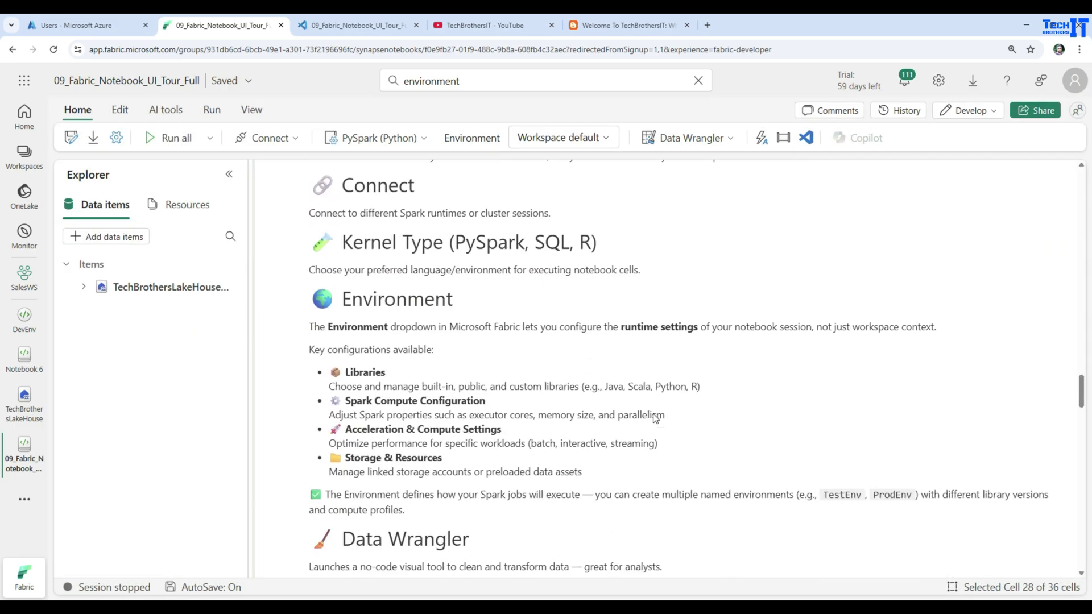
scroll(654, 419, "down", 5)
scroll(657, 418, "up", 20)
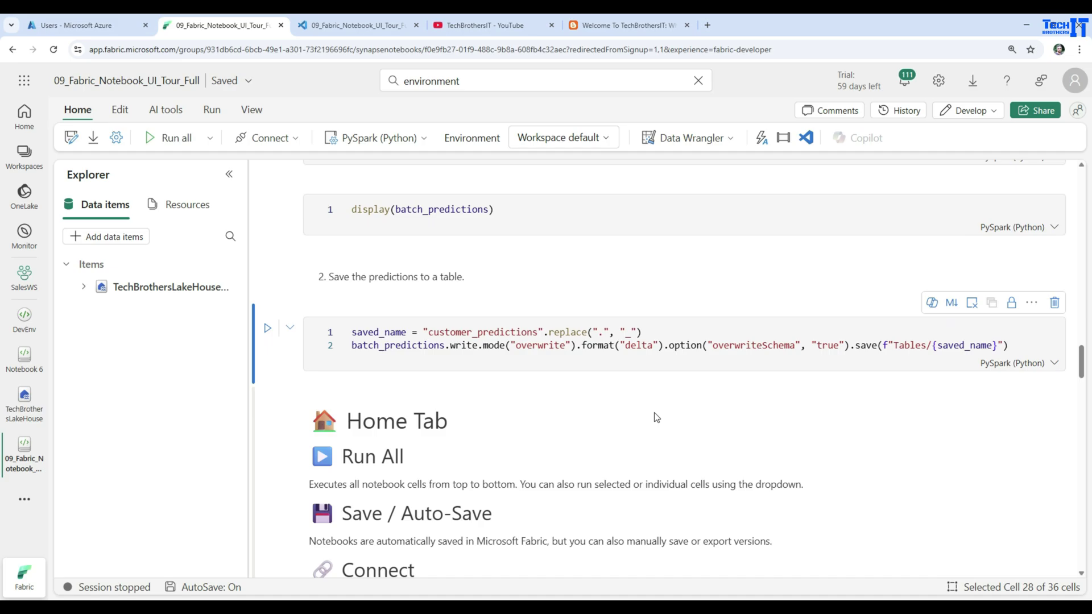
scroll(655, 415, "up", 20)
scroll(656, 413, "down", 5)
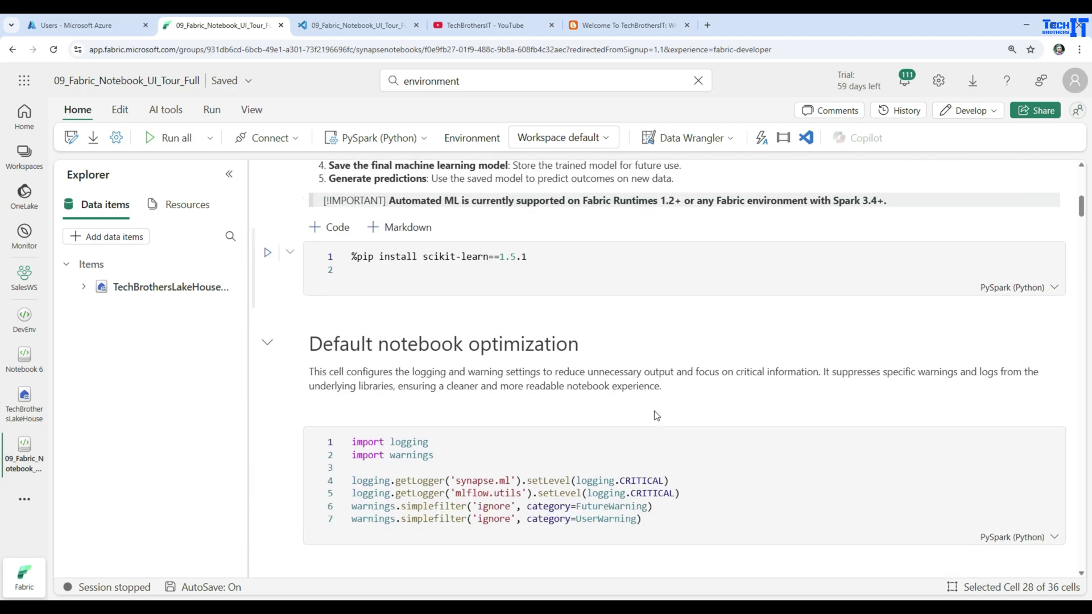
scroll(654, 415, "down", 2)
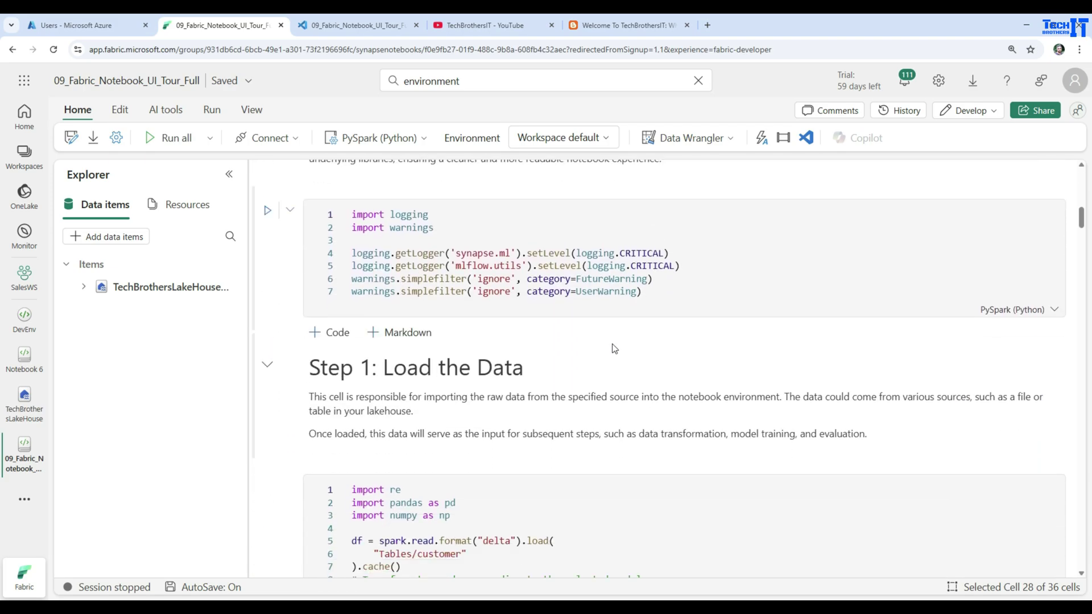
scroll(563, 345, "up", 4)
scroll(579, 352, "up", 7)
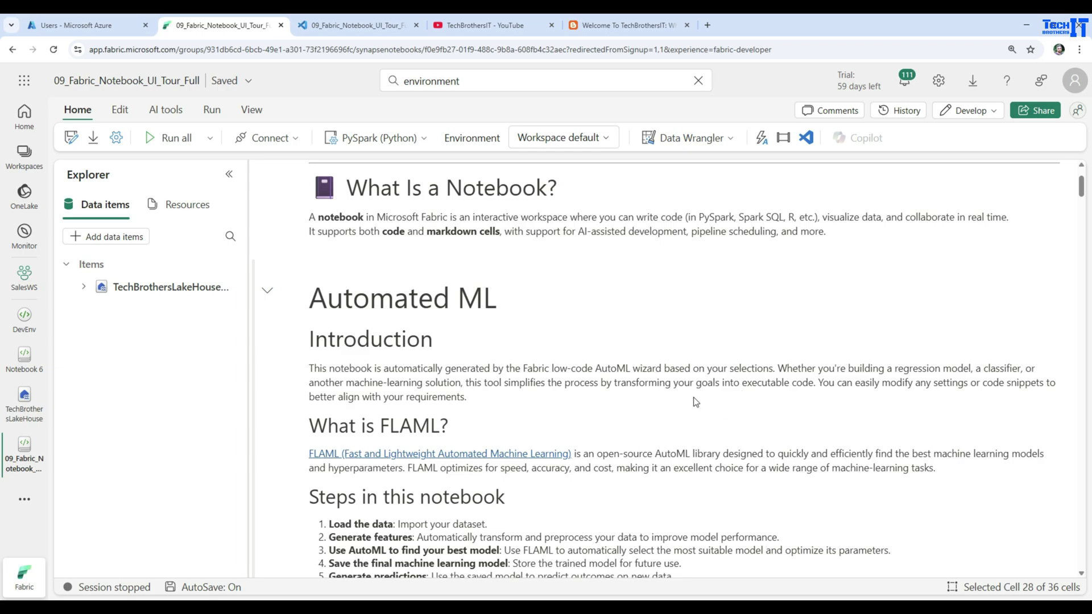
Step: Read through the generated AutoML code, from loading the data and generating features to training, saving the model and saving predictions
scroll(586, 385, "down", 8)
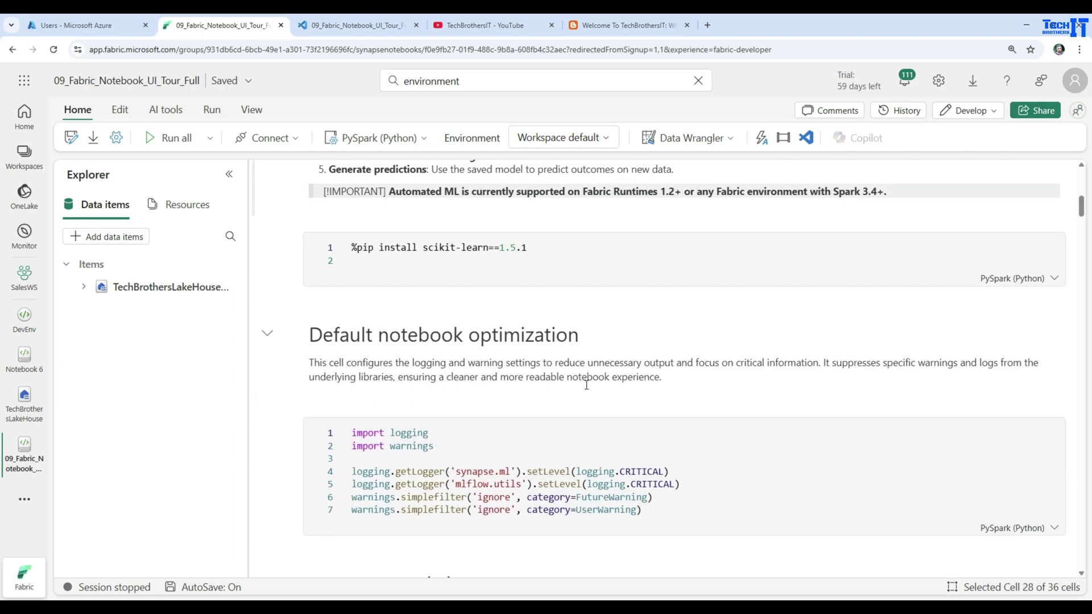
scroll(586, 385, "down", 5)
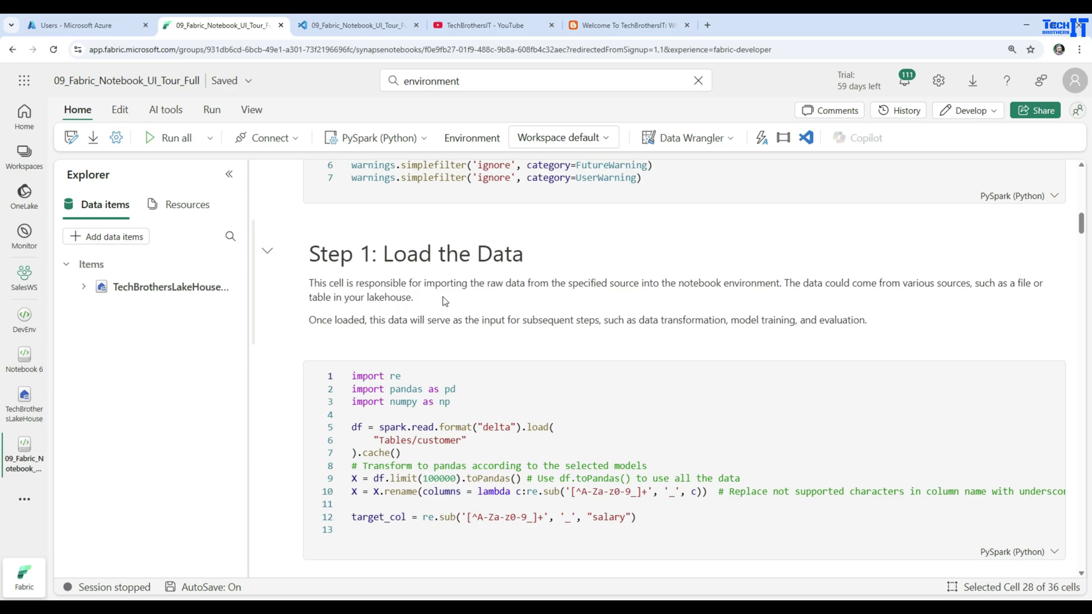
scroll(516, 317, "down", 6)
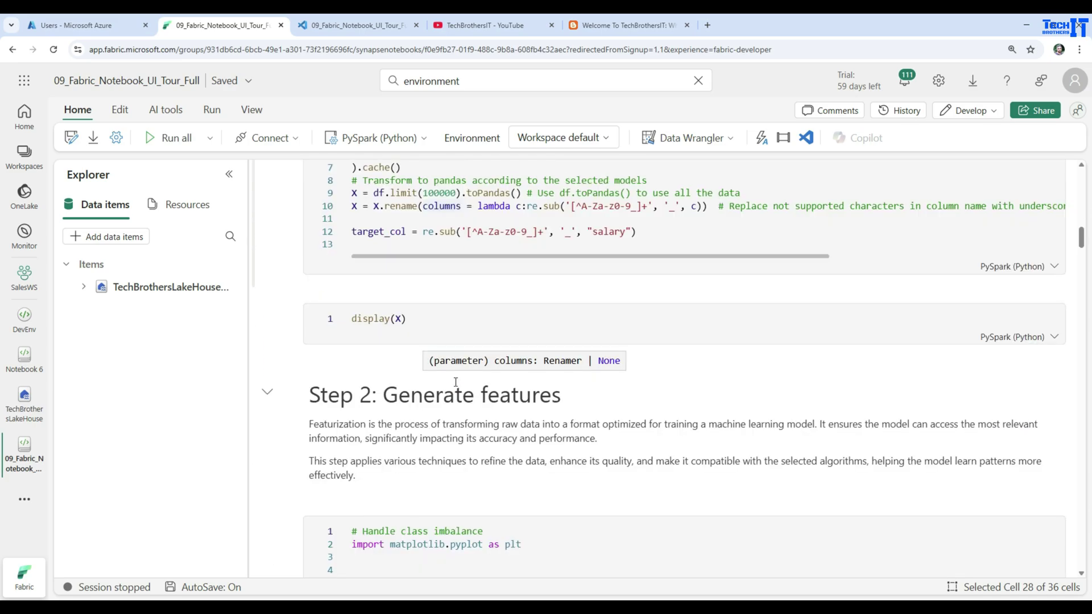
scroll(516, 317, "down", 1)
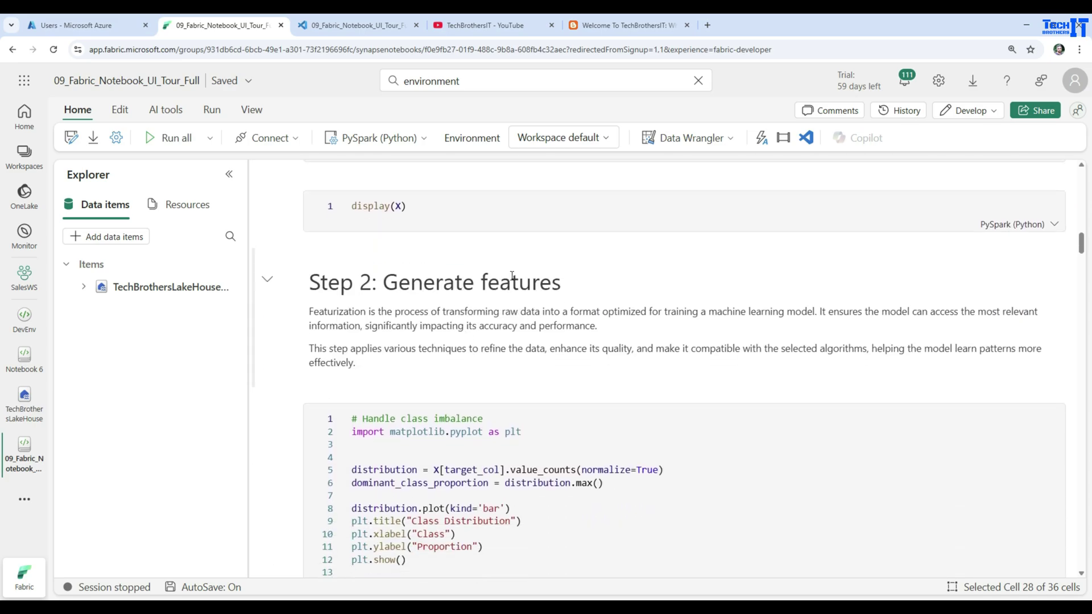
scroll(536, 362, "down", 14)
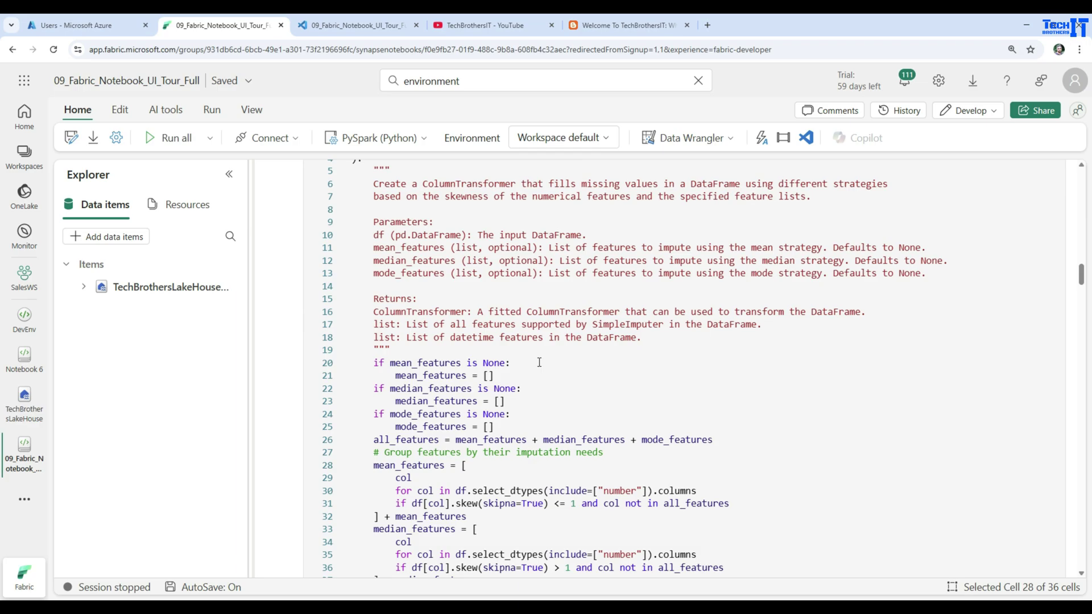
scroll(539, 363, "down", 20)
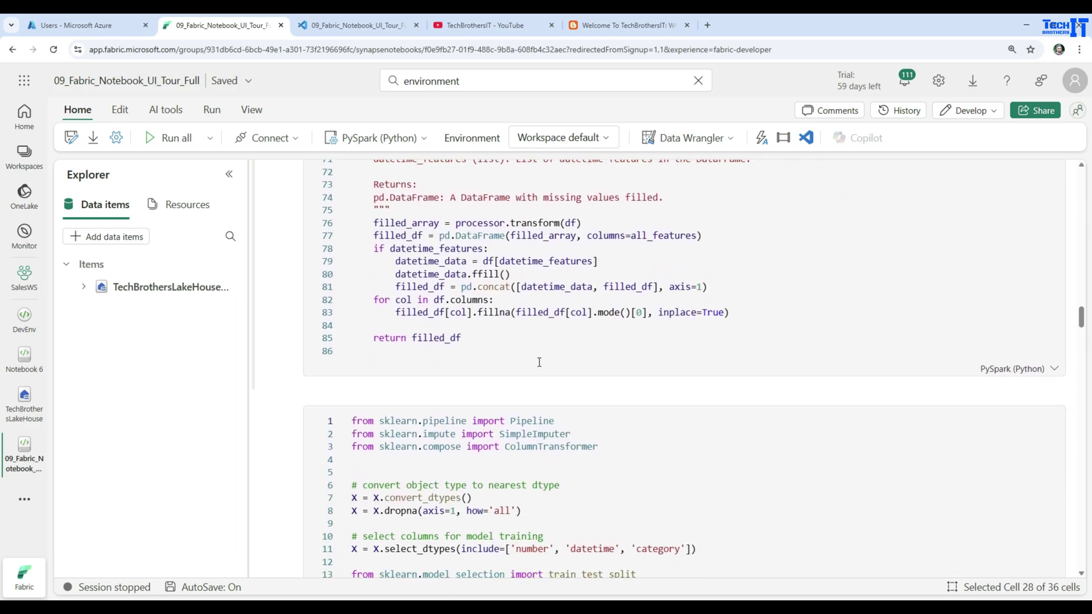
scroll(539, 362, "down", 5)
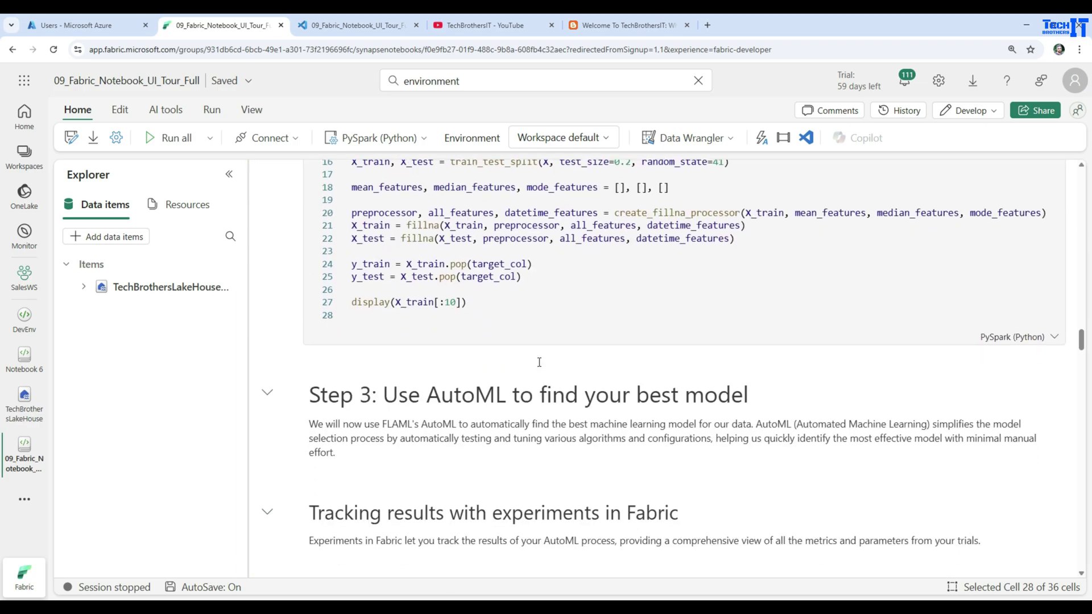
scroll(539, 362, "up", 1)
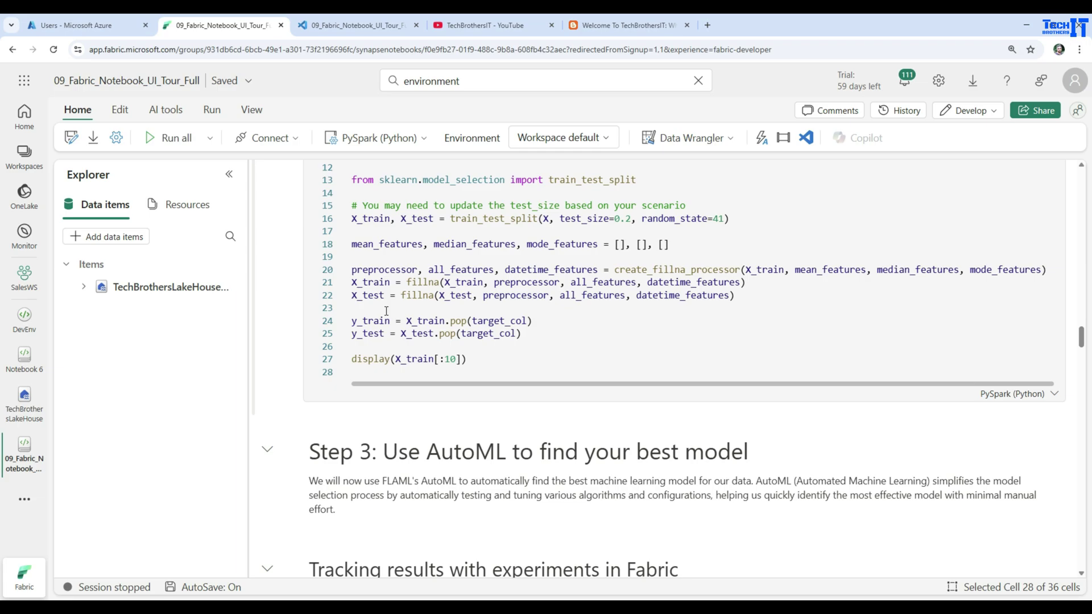
scroll(465, 373, "down", 10)
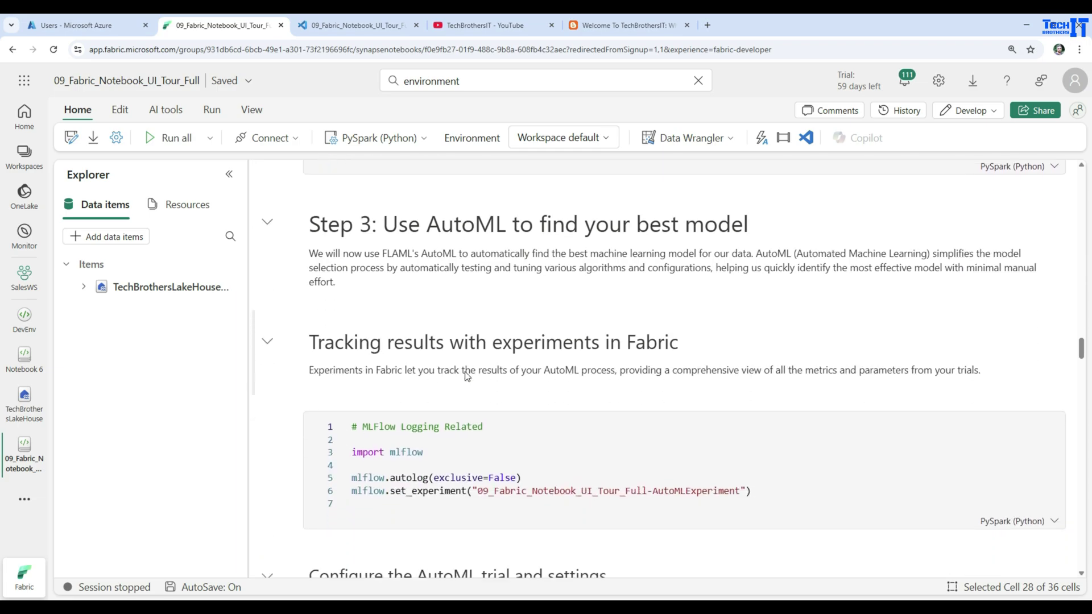
scroll(465, 372, "down", 6)
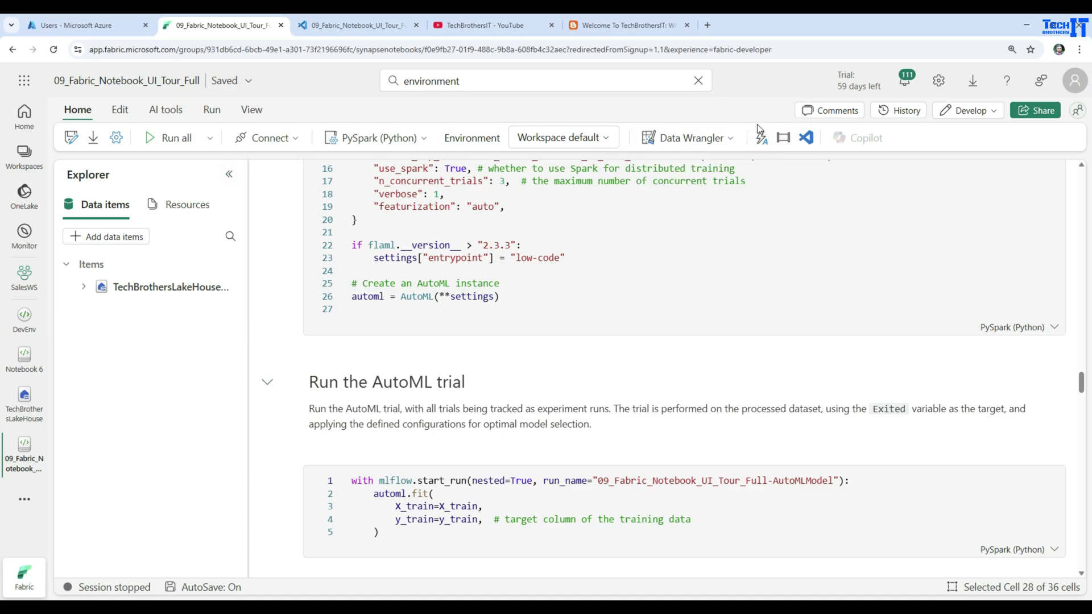
scroll(683, 307, "down", 15)
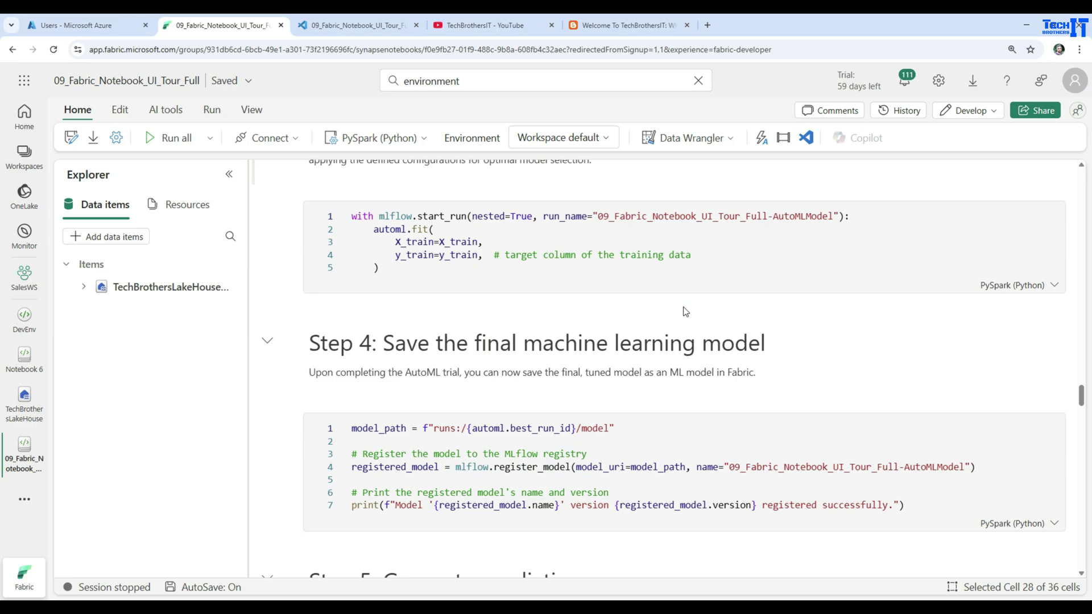
scroll(683, 310, "down", 3)
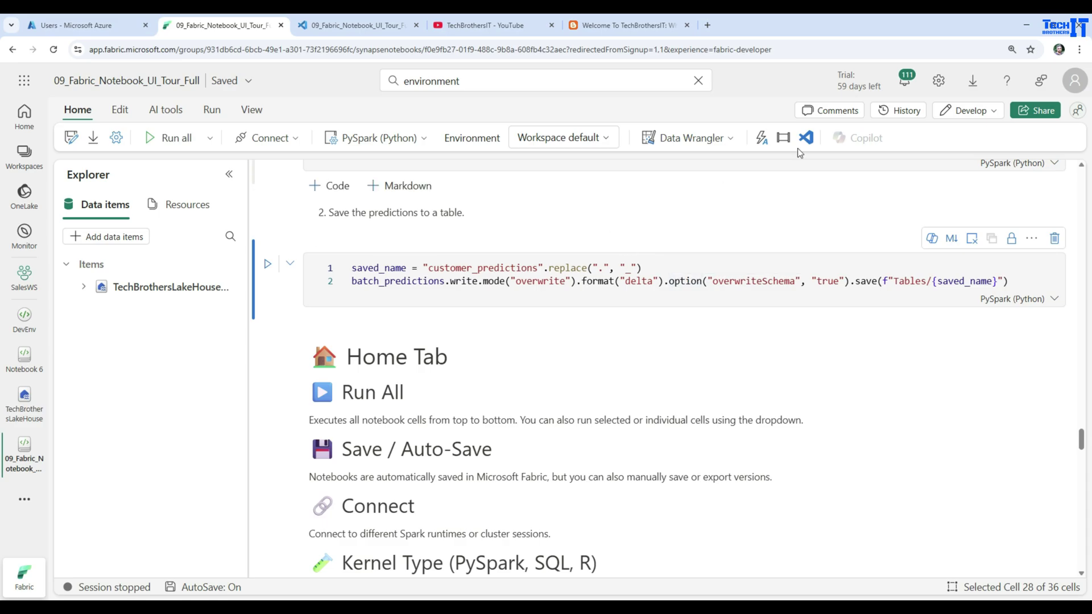
Step: Create a new version named AfteraddingML in the notebook's version history
left_click(908, 117)
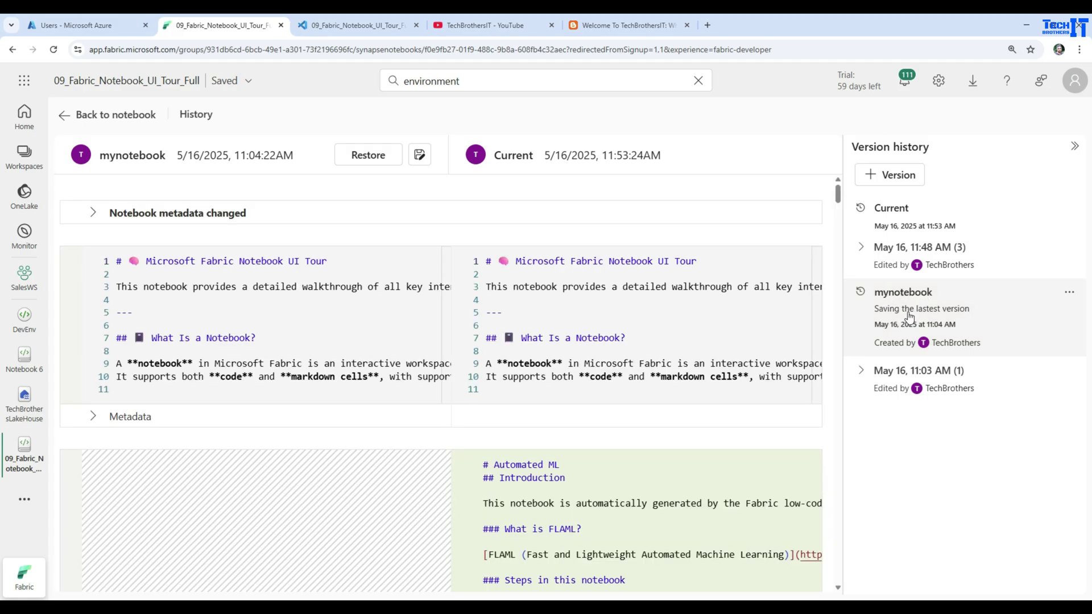
left_click(891, 180)
left_click(914, 237)
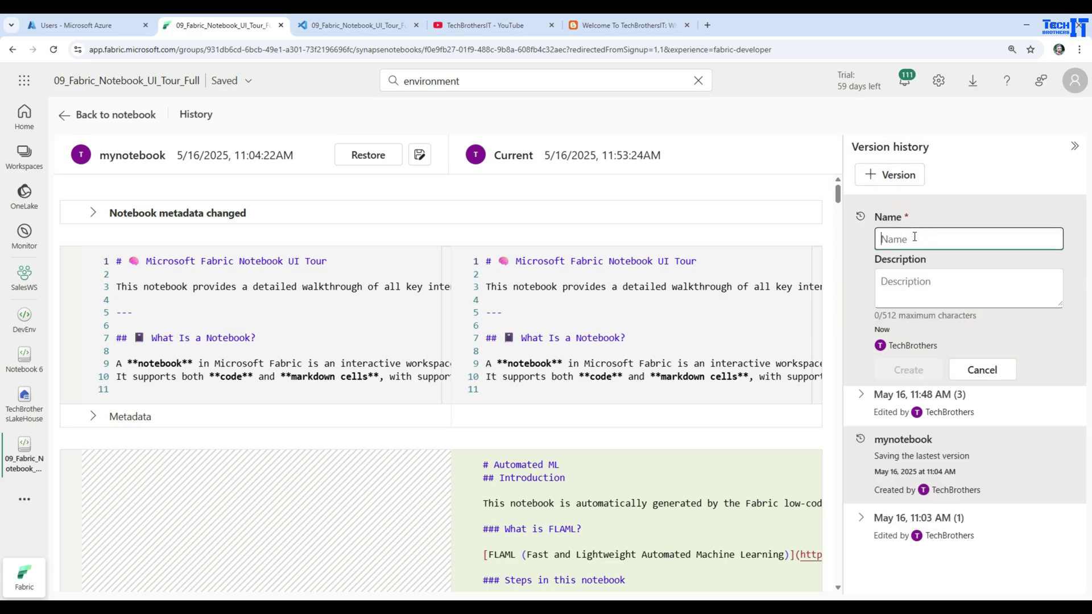
type("Afteradd")
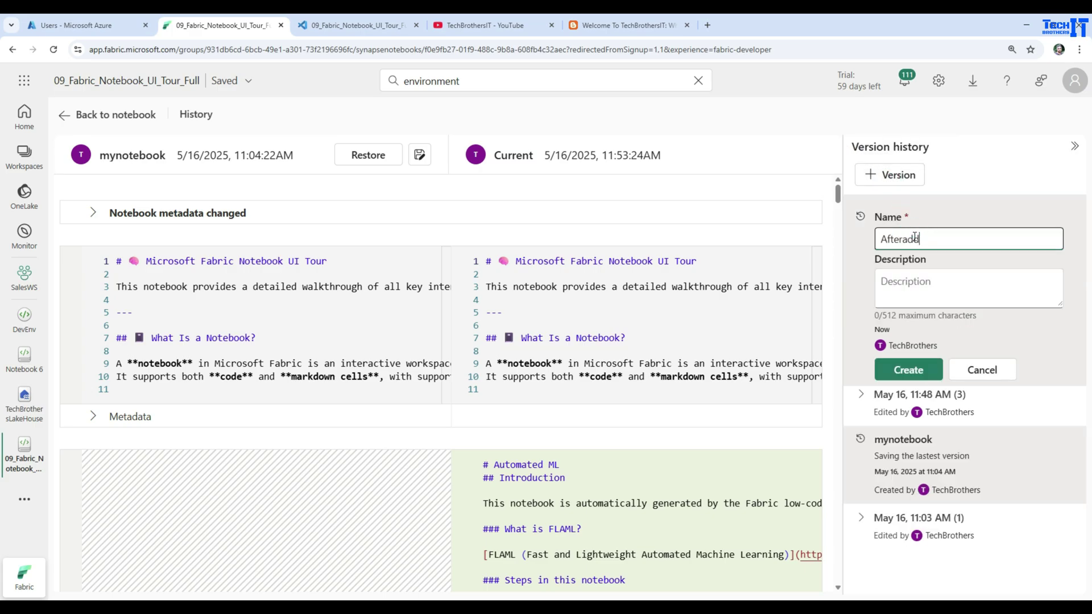
type("ingML")
left_click(904, 370)
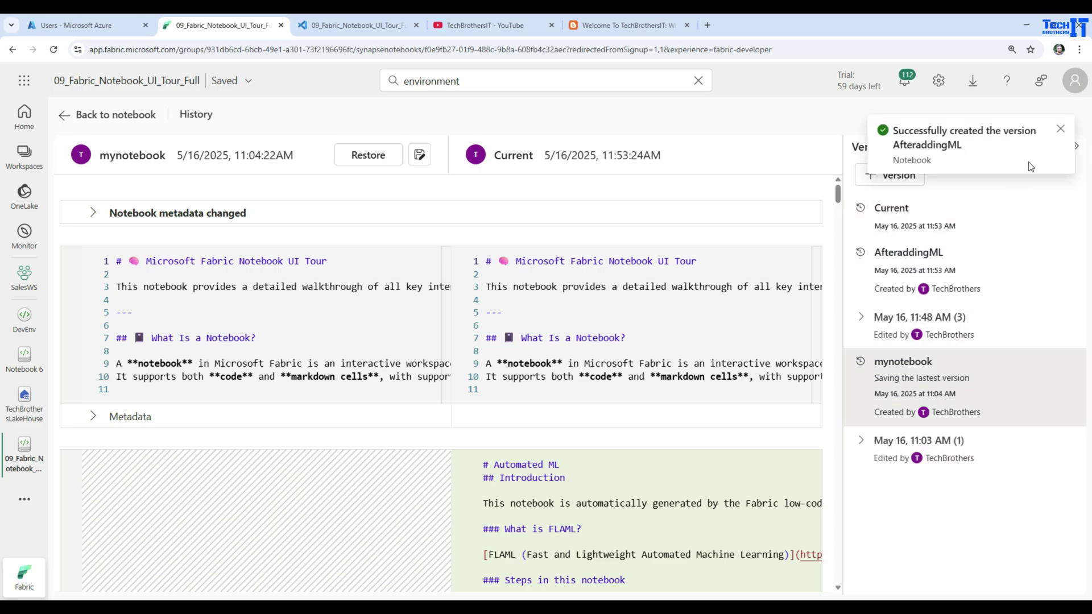
left_click(1061, 130)
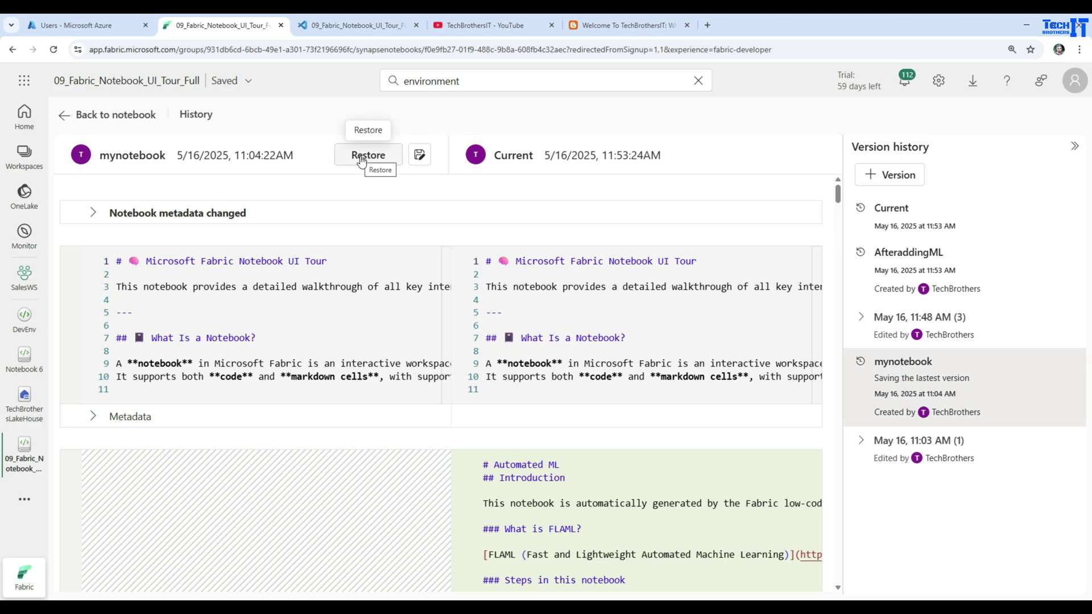
Step: Compare the mynotebook version with the current one and restore the notebook to mynotebook
scroll(622, 338, "down", 15)
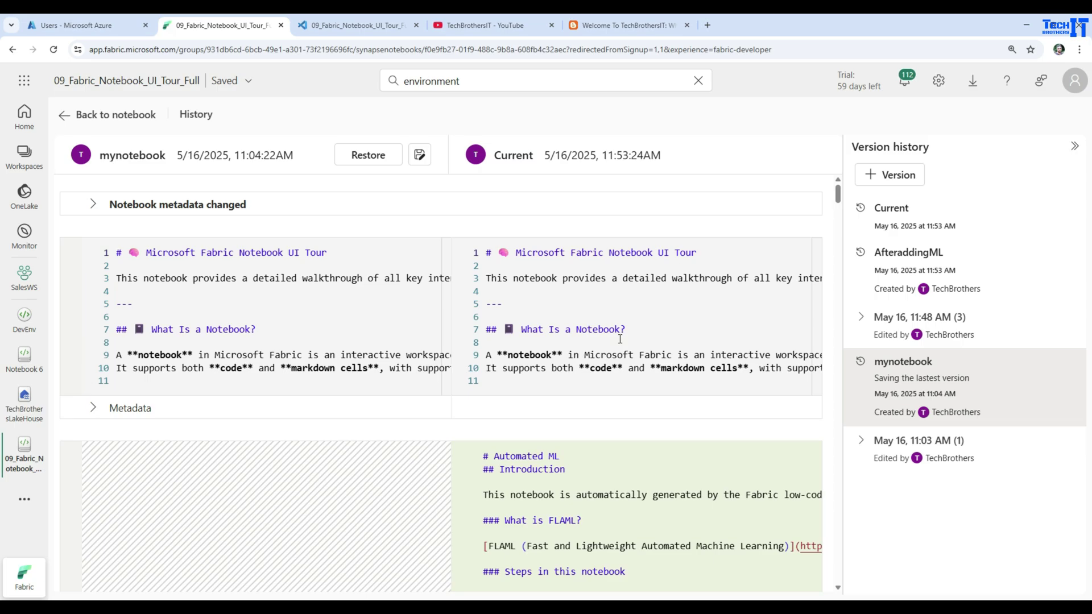
scroll(625, 339, "up", 15)
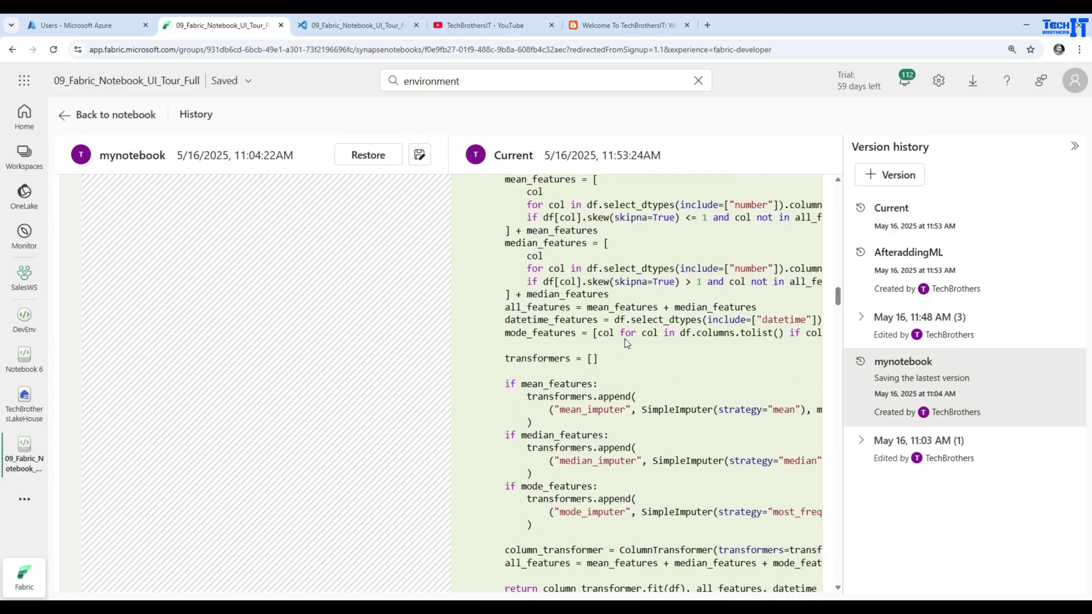
left_click(371, 158)
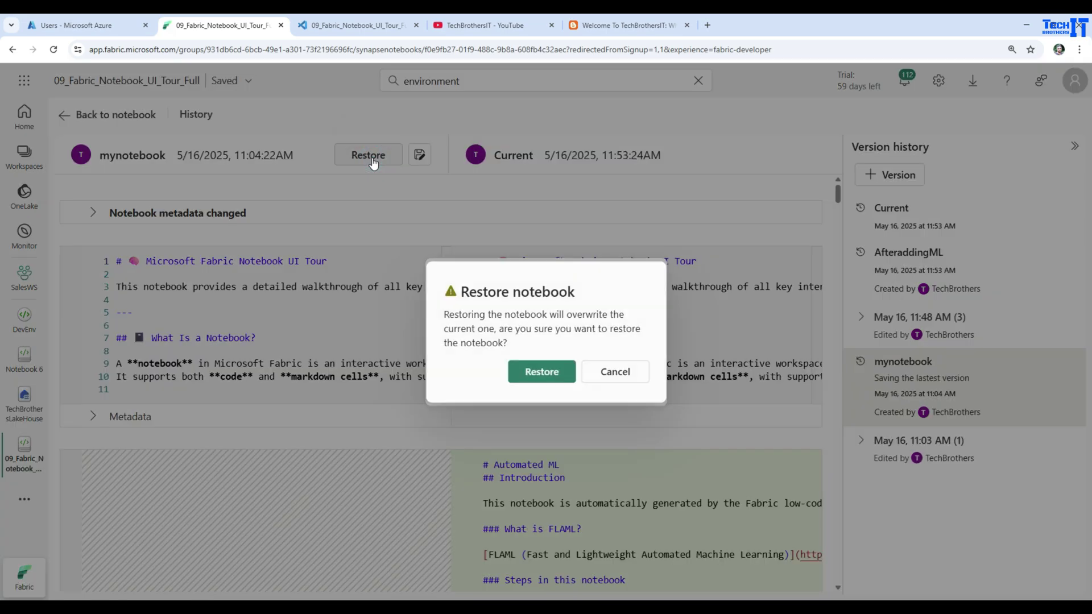
left_click(558, 374)
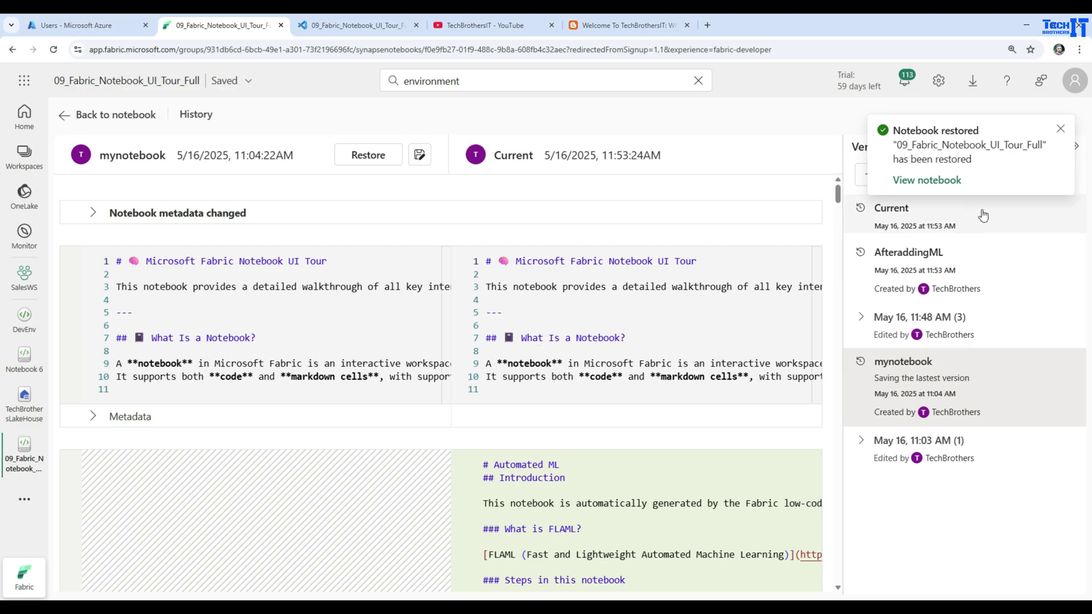
left_click(1061, 128)
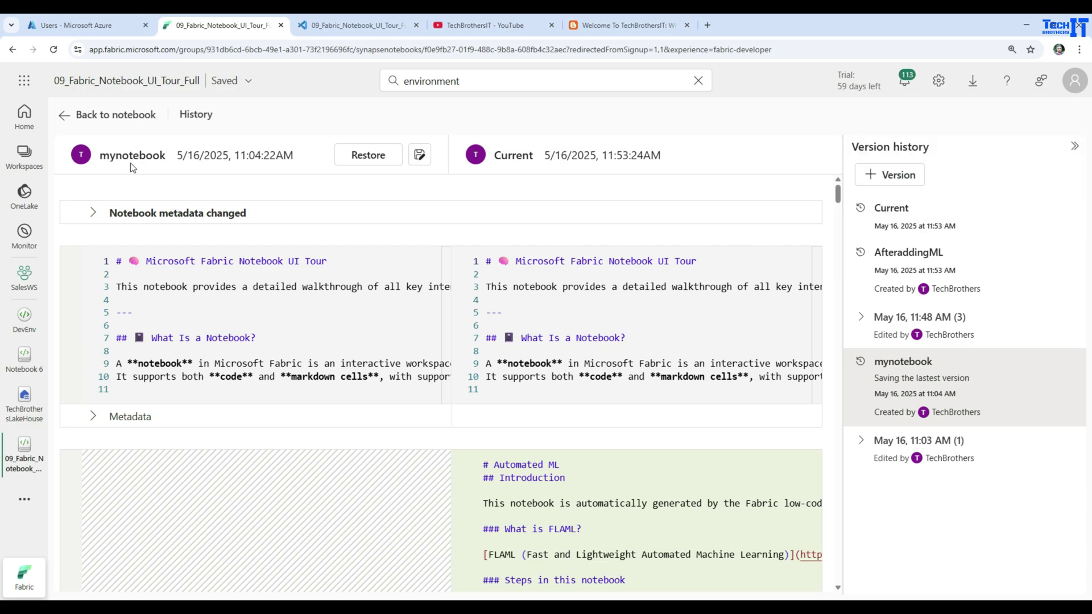
Step: Return to the notebook to check its content, and view the Current version in the version history
left_click(67, 116)
scroll(544, 398, "up", 10)
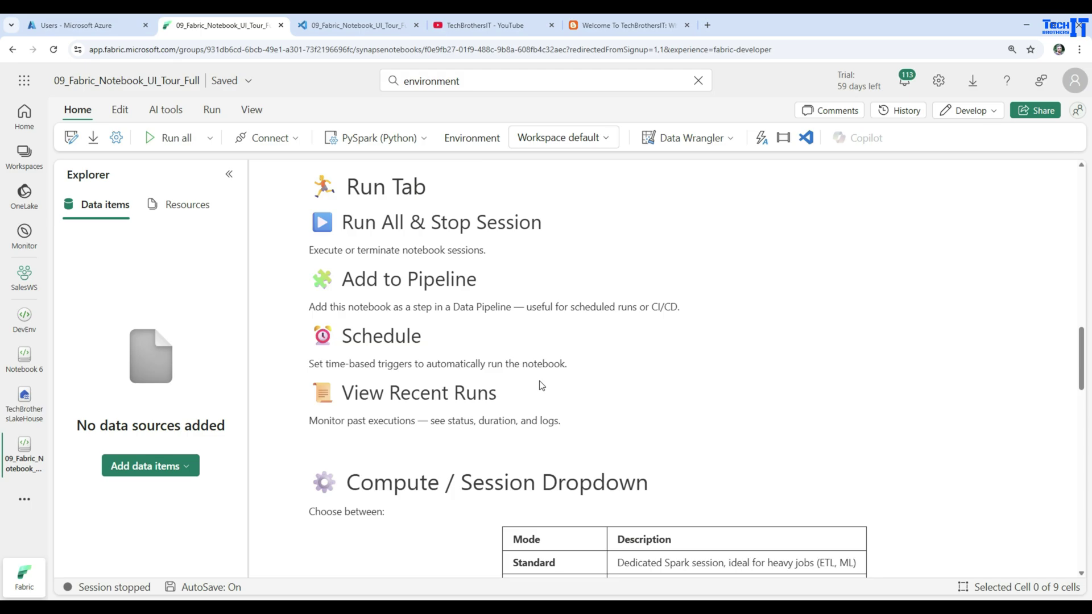
scroll(542, 385, "up", 10)
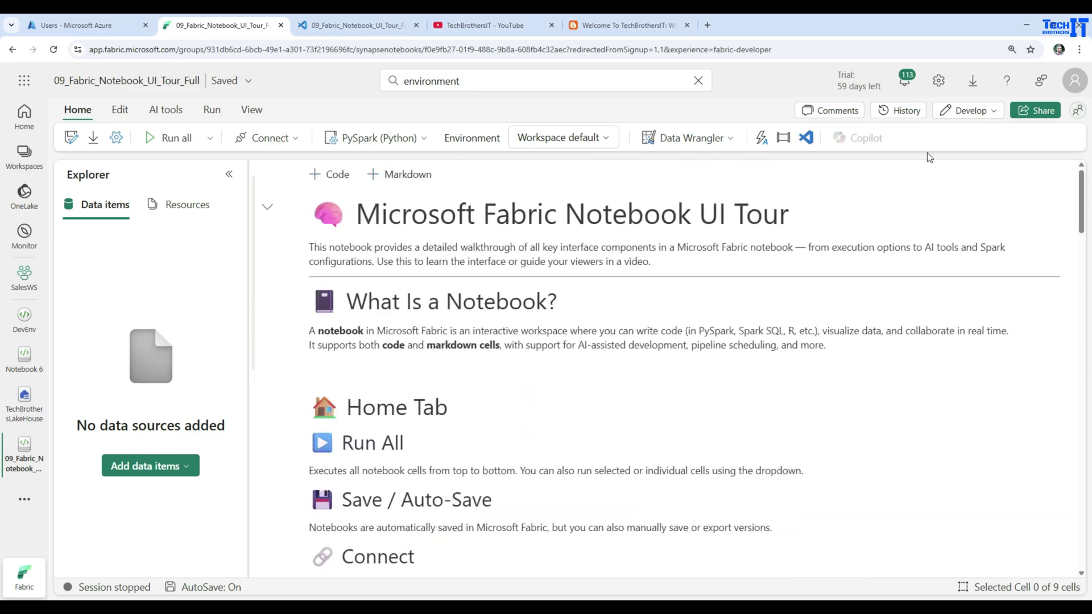
left_click(909, 111)
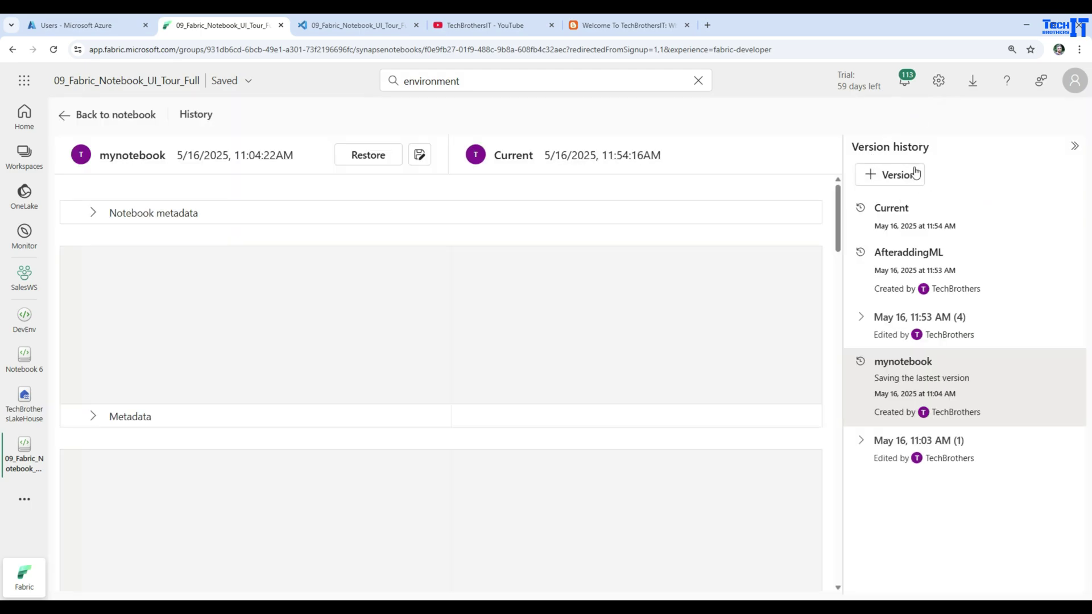
left_click(906, 222)
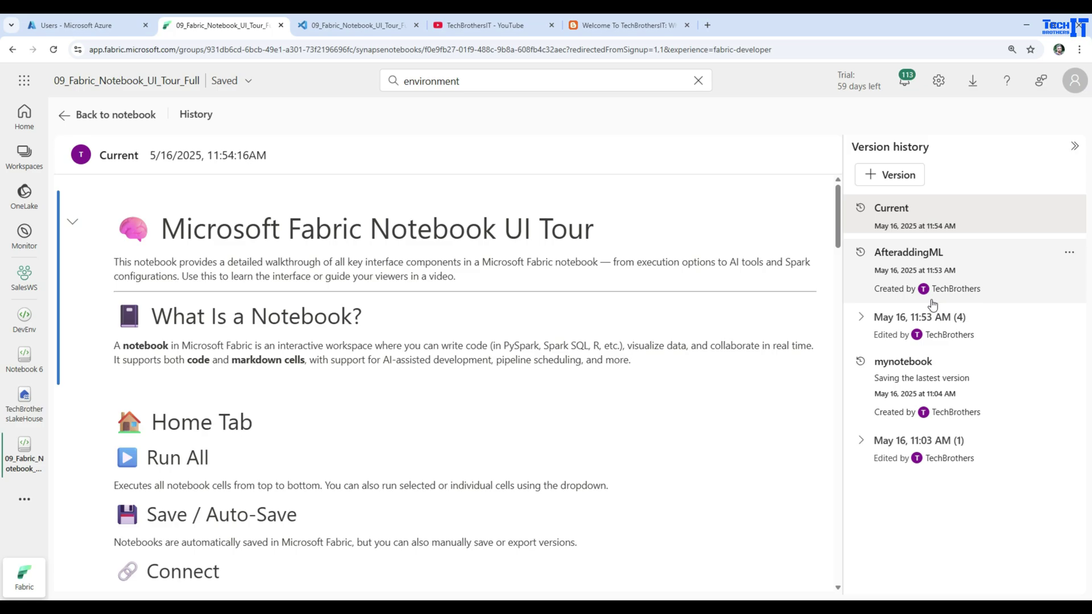
Step: Leave the version history, return to the notebook and view its comments
left_click(64, 115)
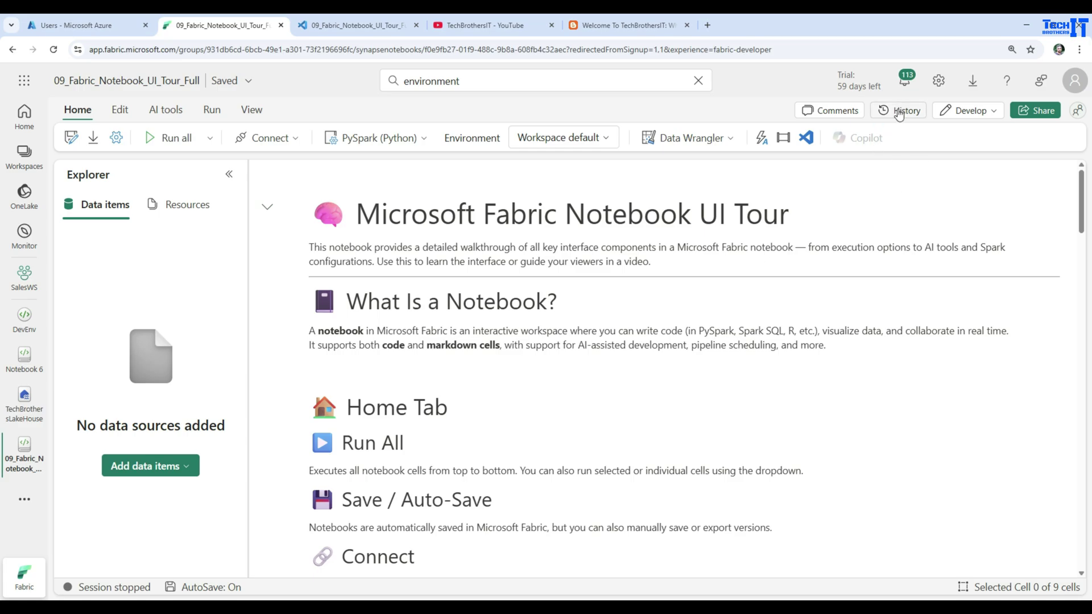
left_click(837, 113)
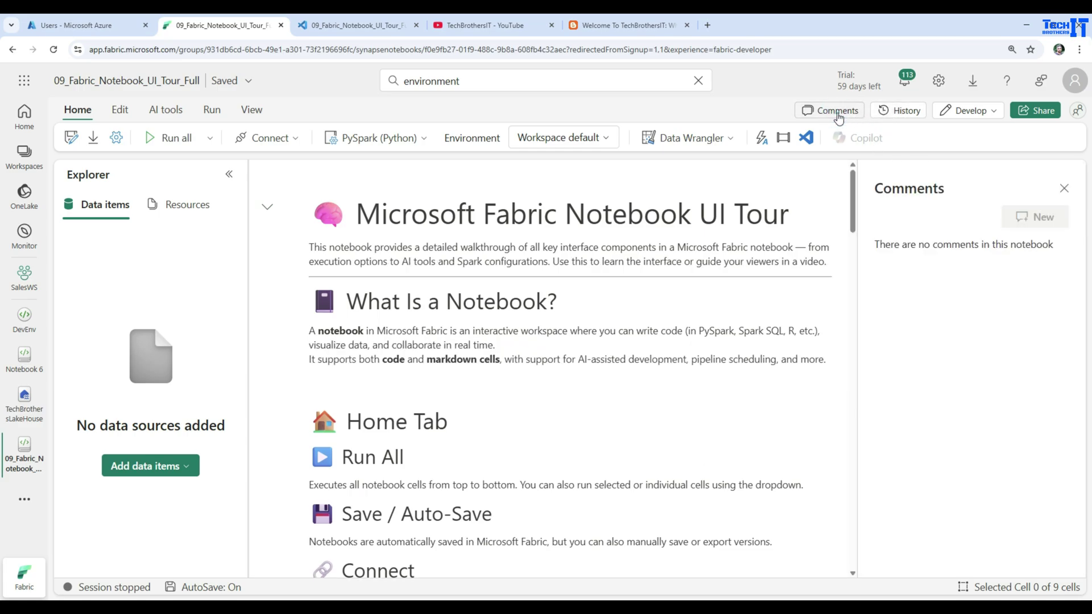
left_click(1064, 188)
Step: In Notebook 6, add the comment "guess what this is workign and long demo" to the SQL query cell
left_click(22, 358)
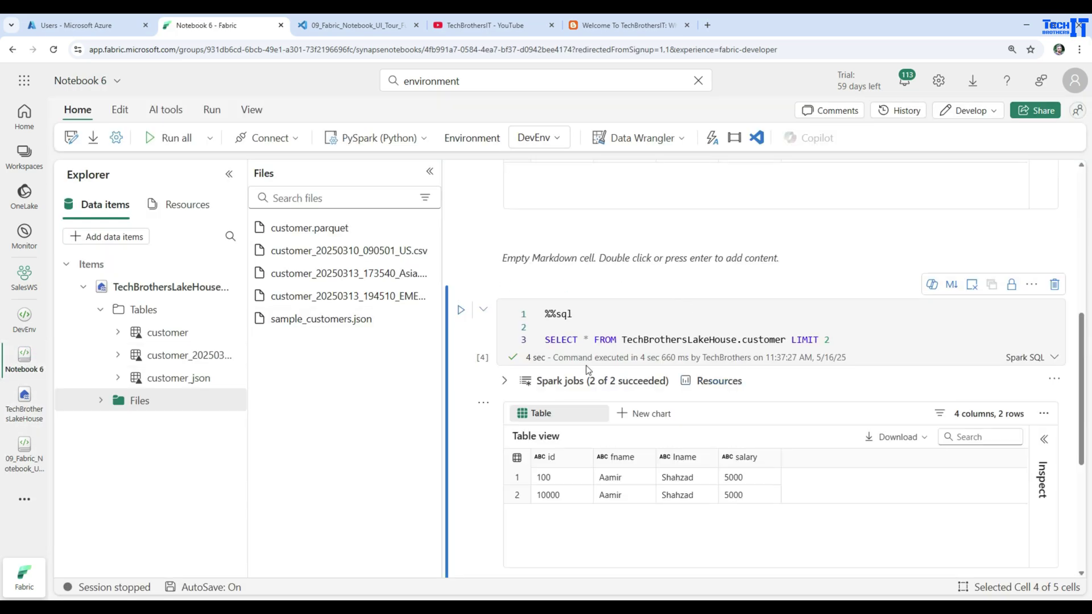
left_click(917, 345)
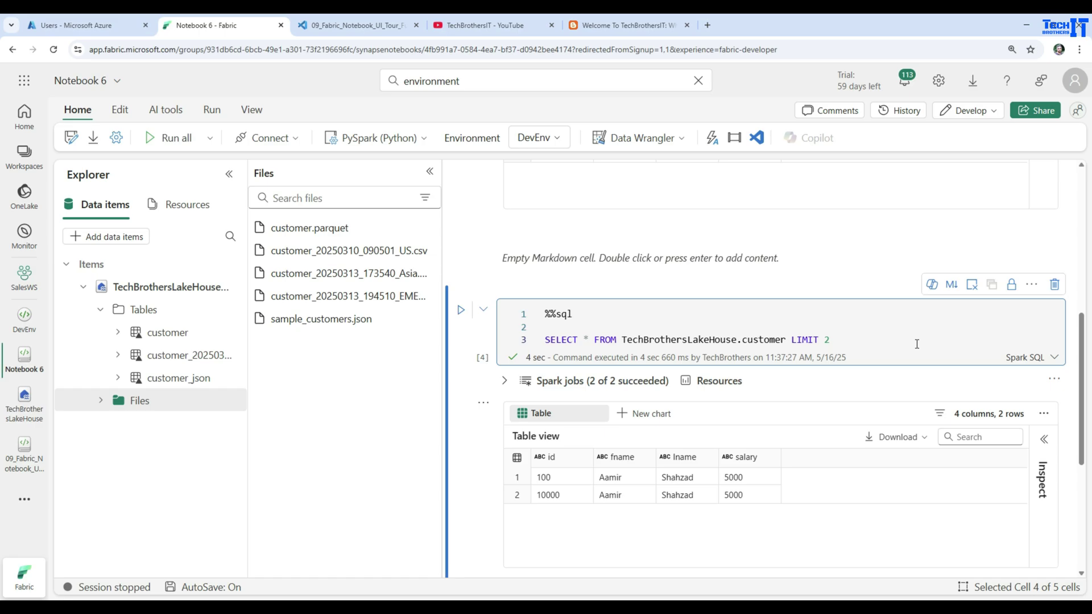
left_click(830, 110)
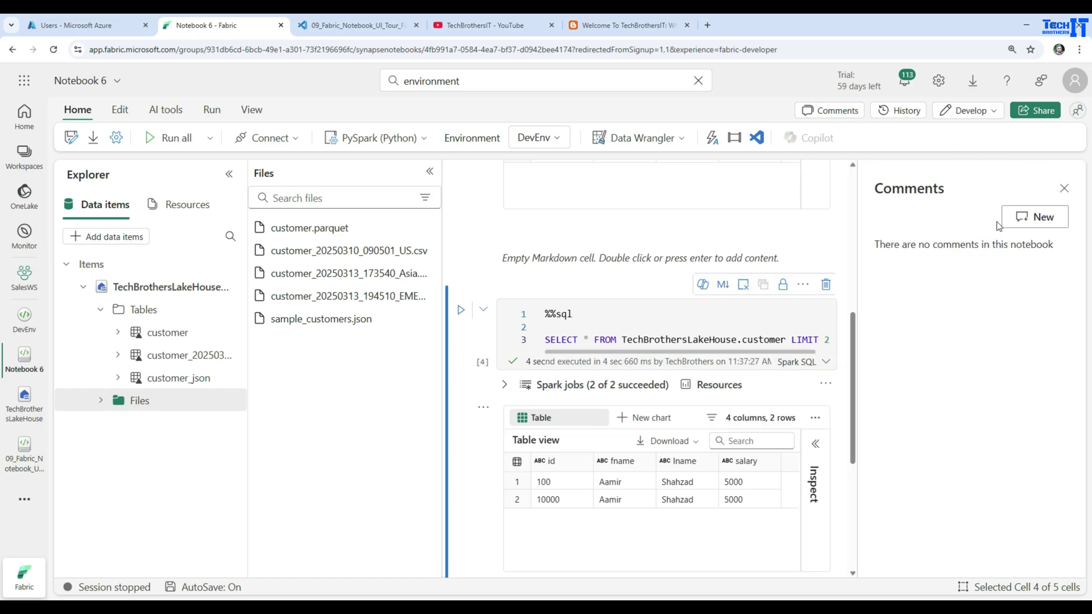
left_click(1016, 224)
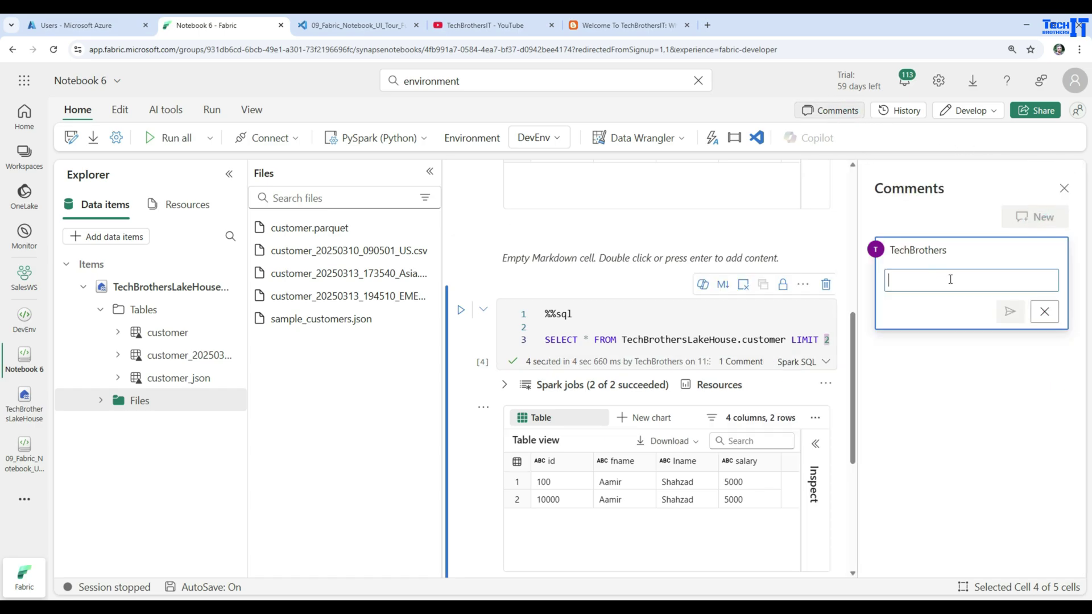
type("gue")
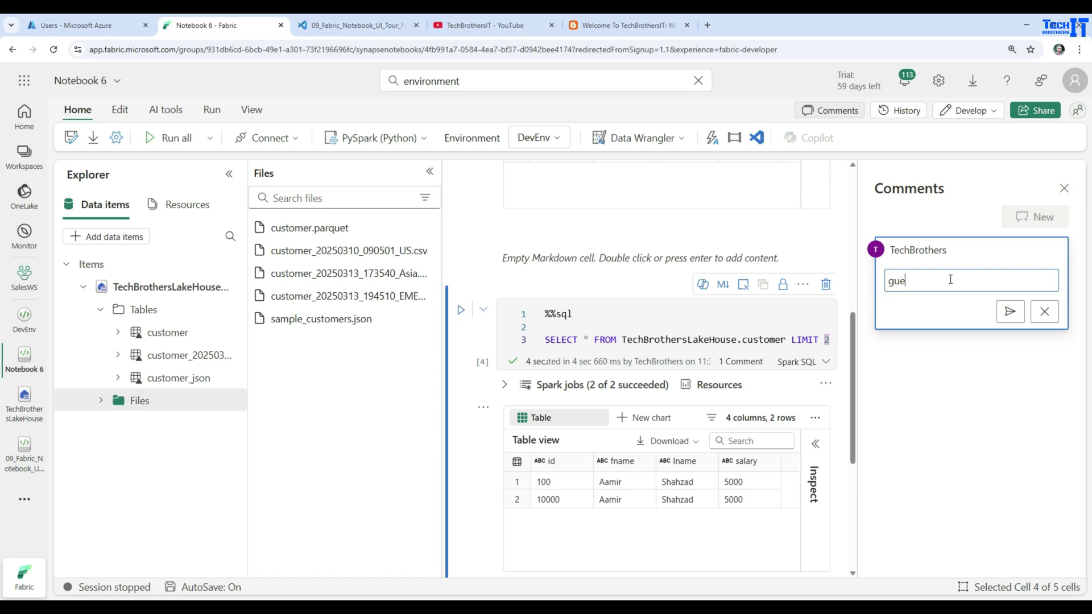
type("ss what ths is workign and long demo")
key("Return")
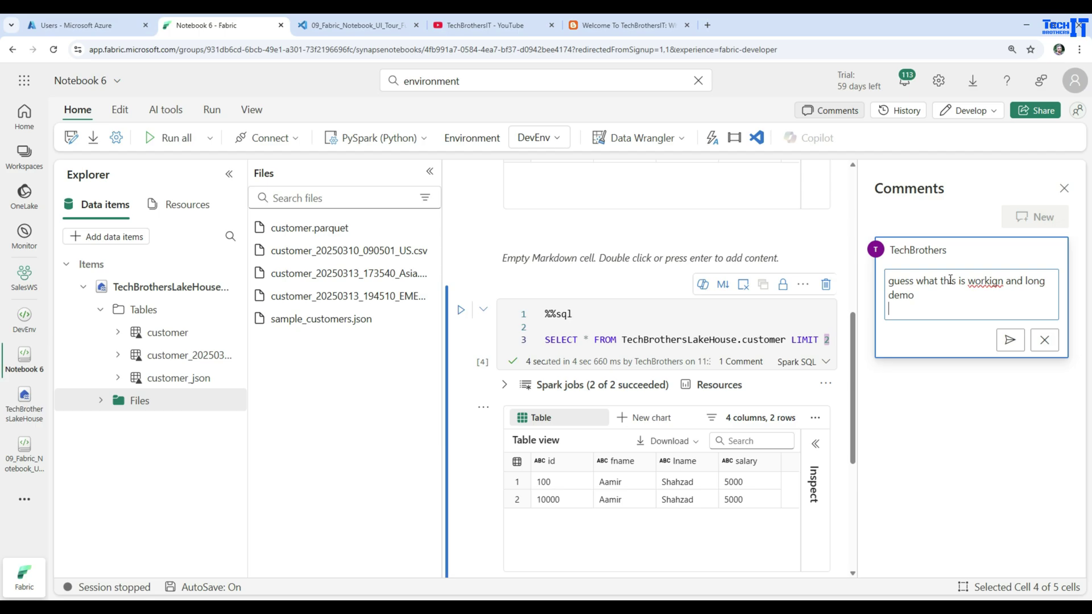
left_click(1010, 340)
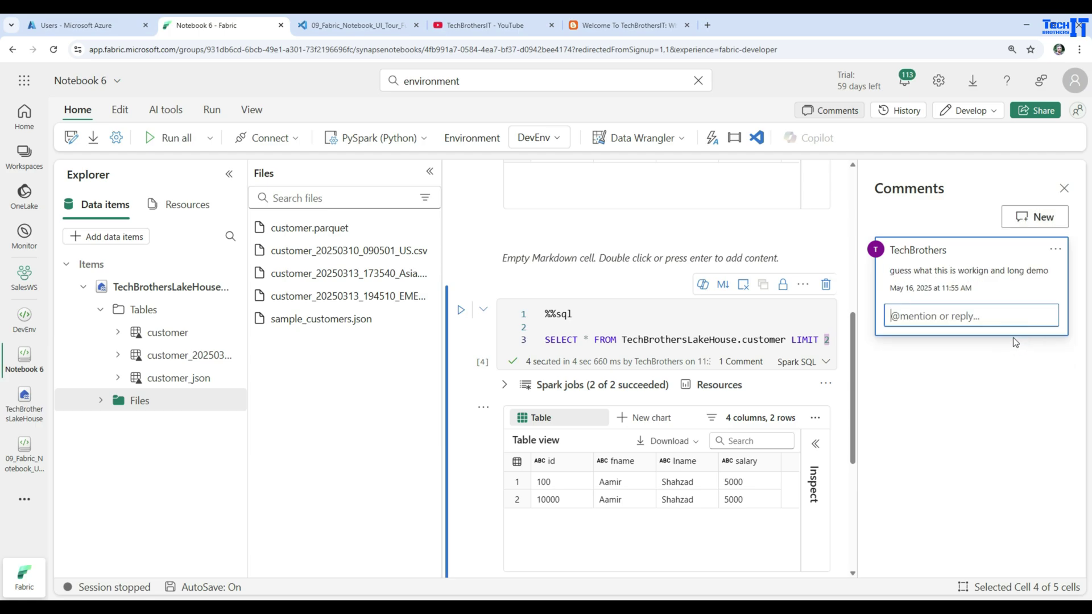
Step: Try to mention a person by name in a reply to the comment, discard the reply and close the comments
left_click(932, 316)
type("@")
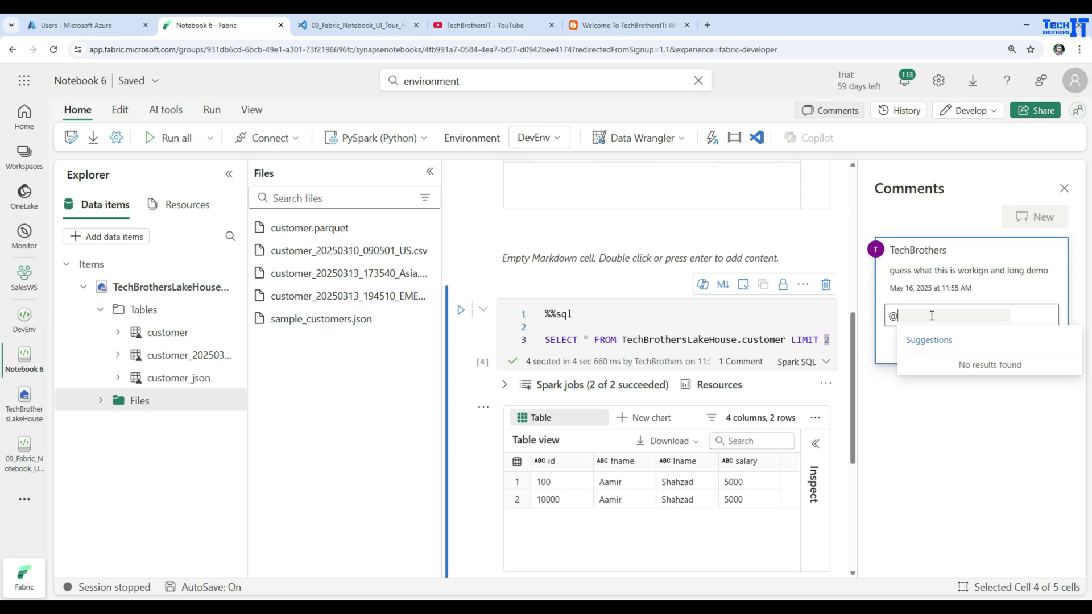
type("lisa")
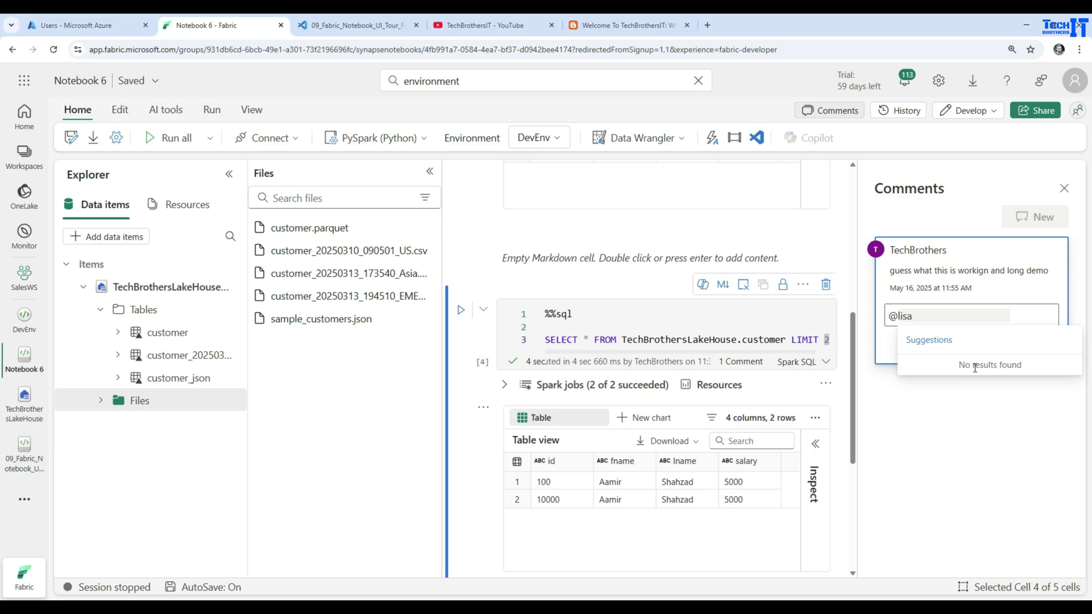
left_click(986, 410)
left_click(1044, 346)
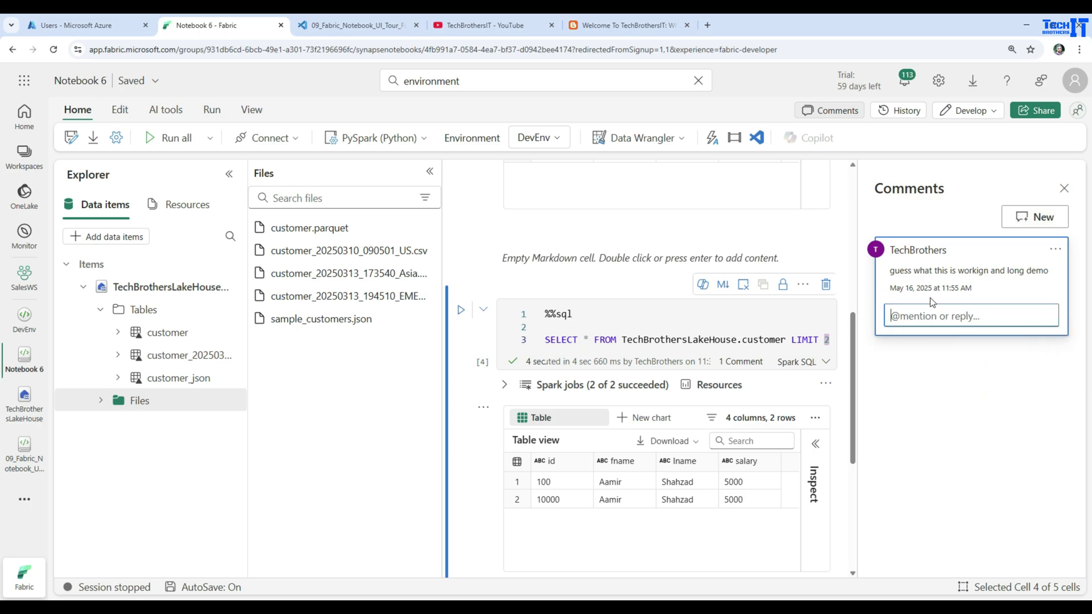
left_click(1064, 189)
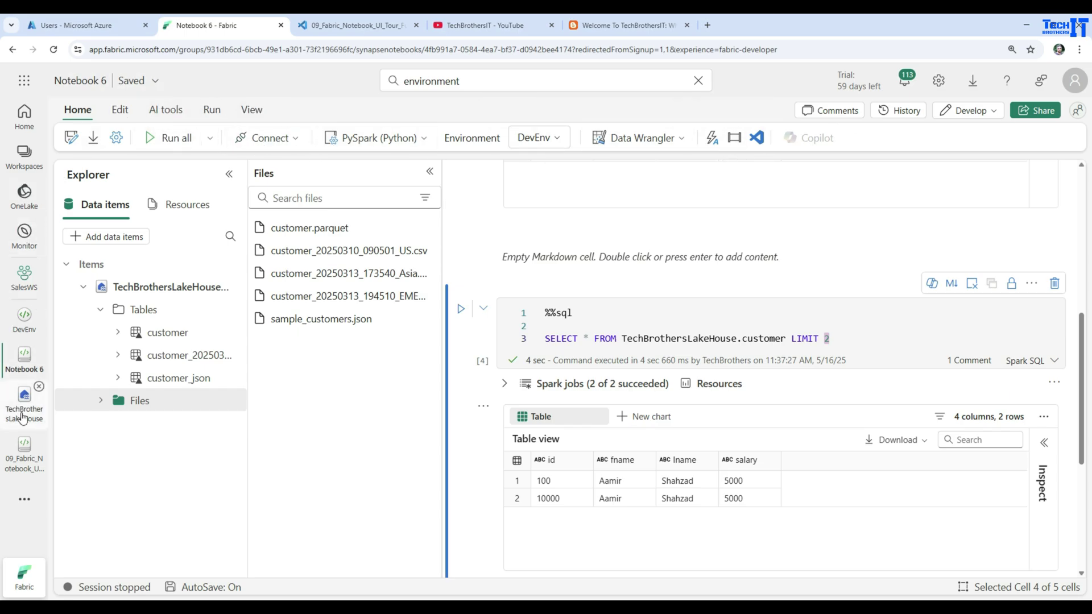
Step: Return to 09_Fabric_Notebook_UI_Tour_Full and review the AI tools, including the list of AI functions that can be set up
left_click(25, 449)
scroll(661, 402, "down", 10)
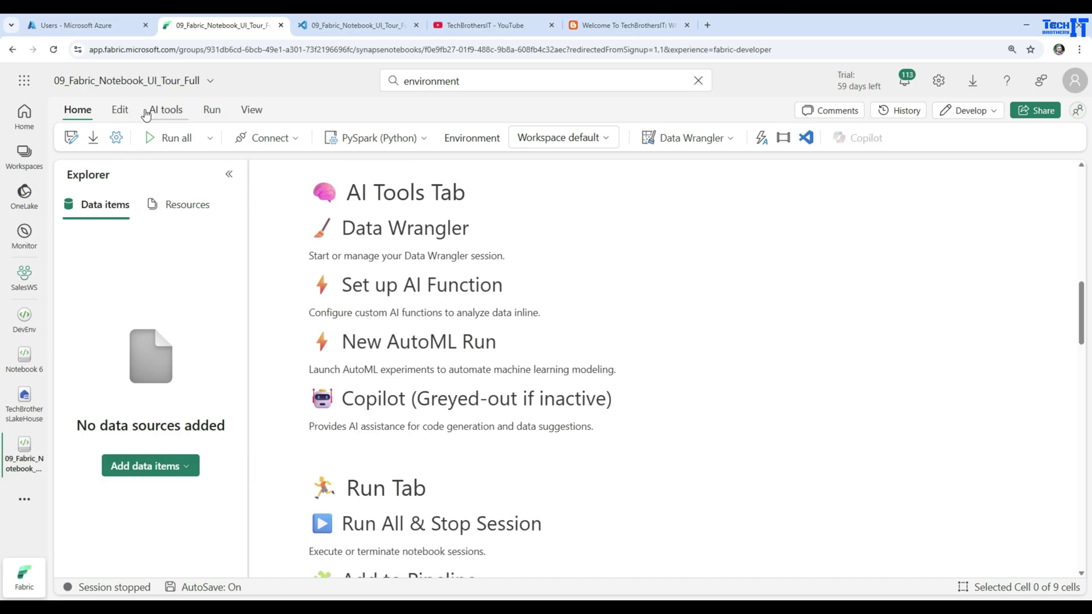
left_click(164, 113)
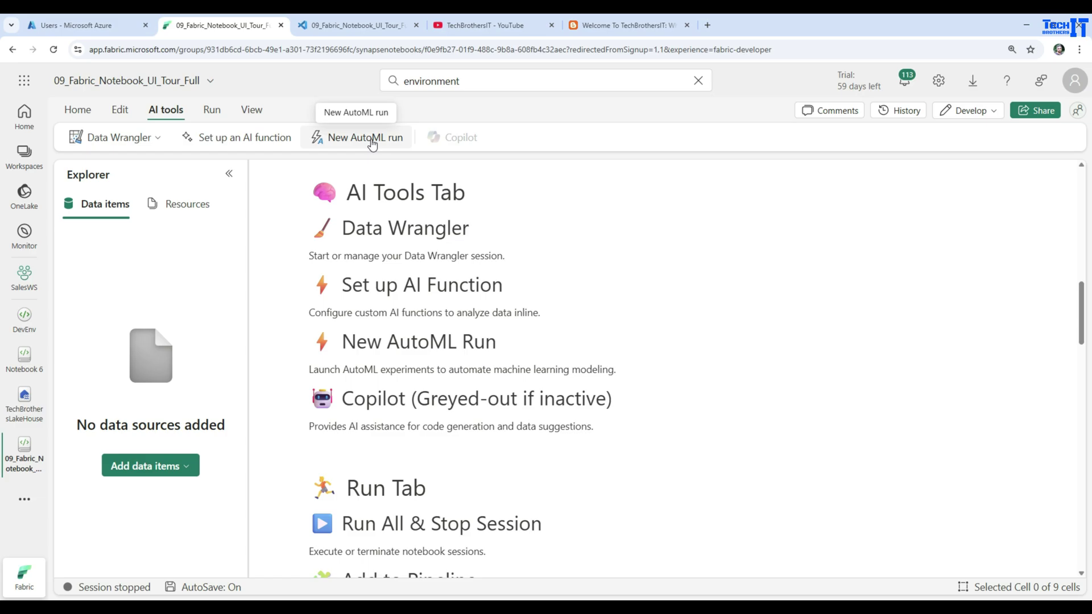
left_click(245, 139)
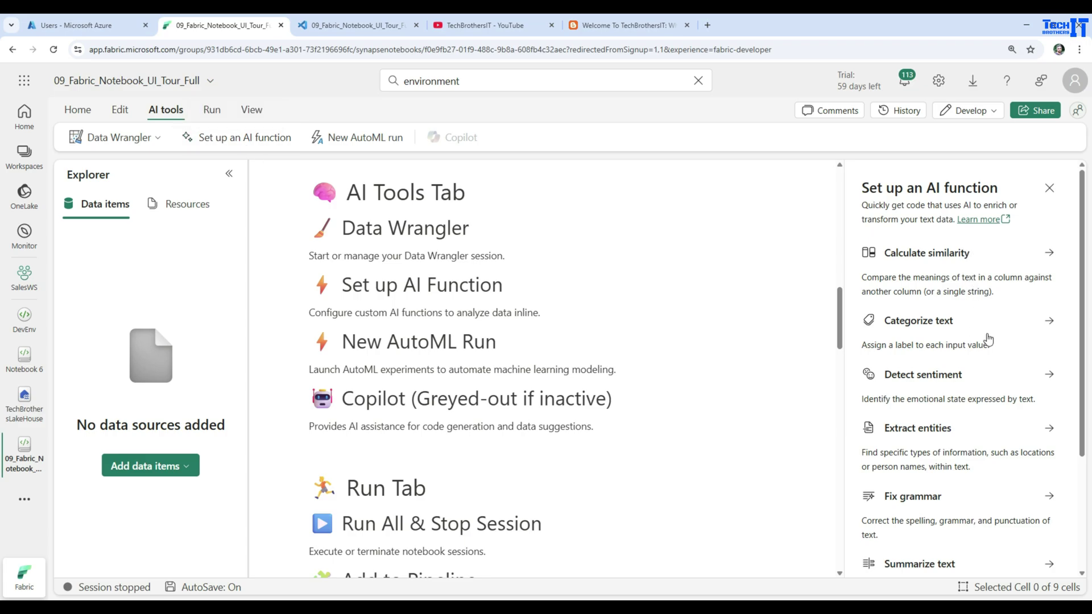
scroll(988, 339, "down", 3)
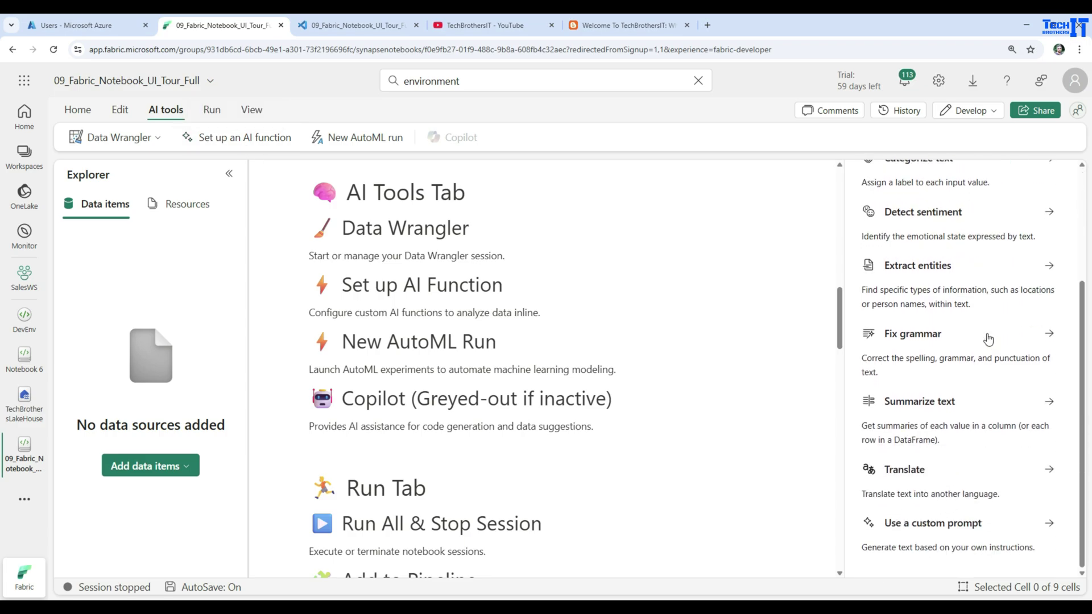
scroll(989, 340, "up", 3)
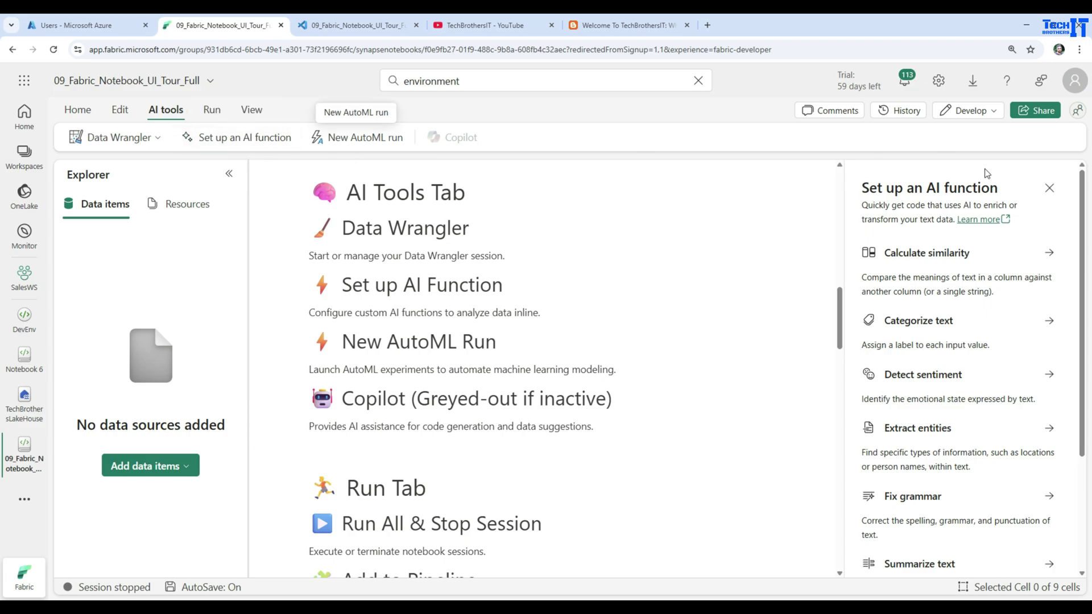
left_click(1049, 188)
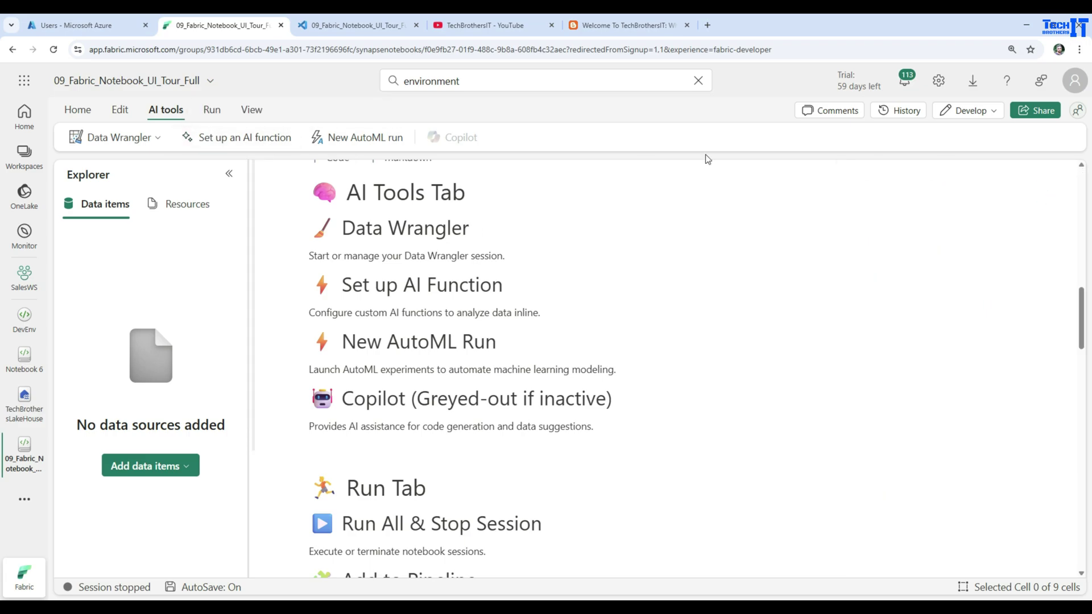
Step: View the notebook's editing commands and the available AutoSave options
left_click(121, 111)
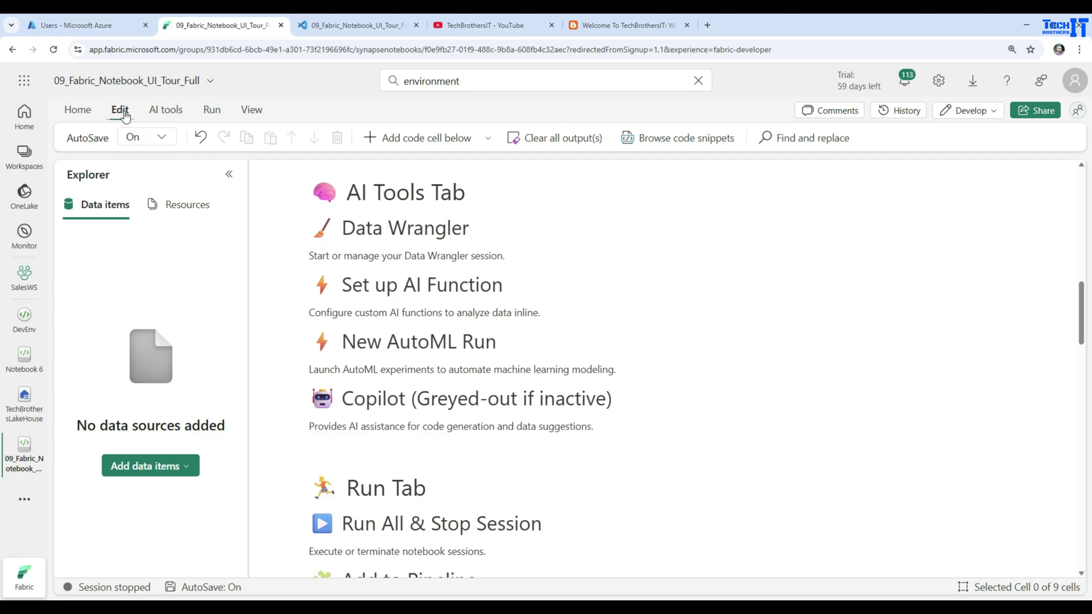
left_click(141, 137)
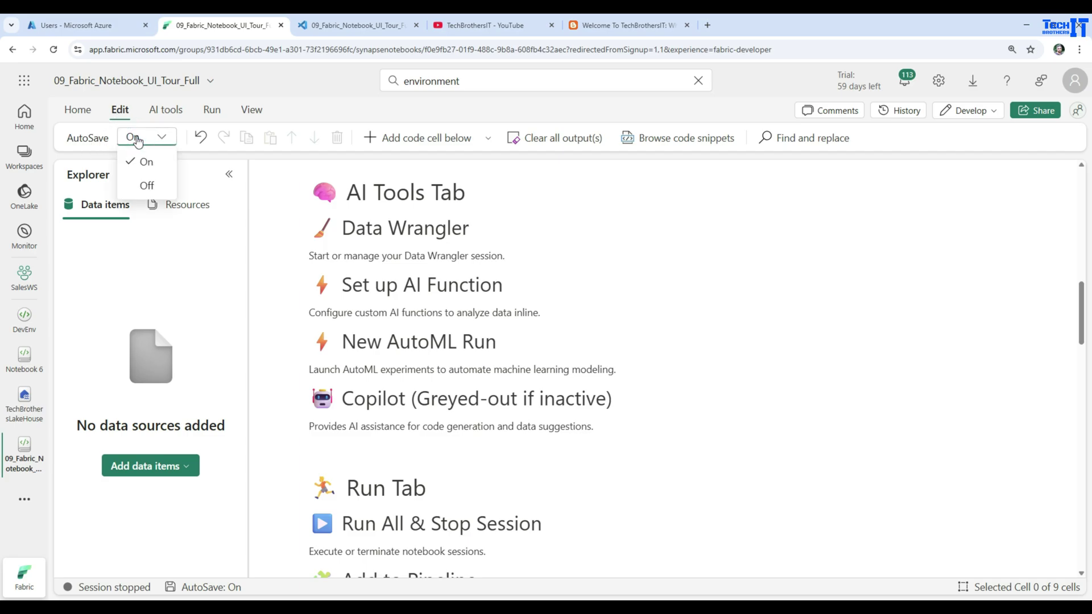
left_click(325, 103)
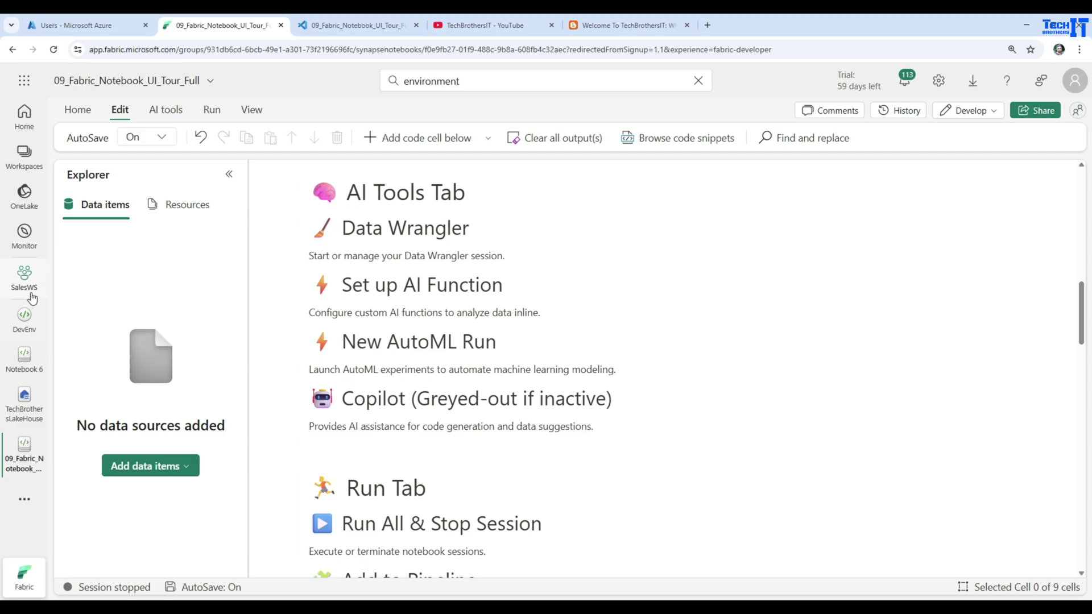
Step: Delete the %%sparkr cell at the end of Notebook 6
left_click(24, 359)
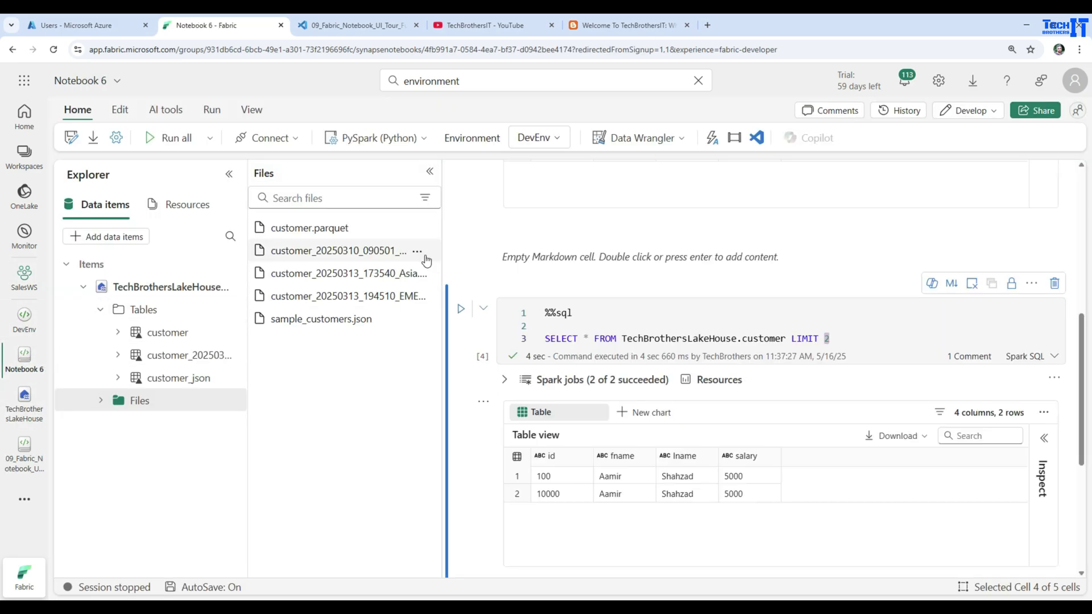
left_click(120, 111)
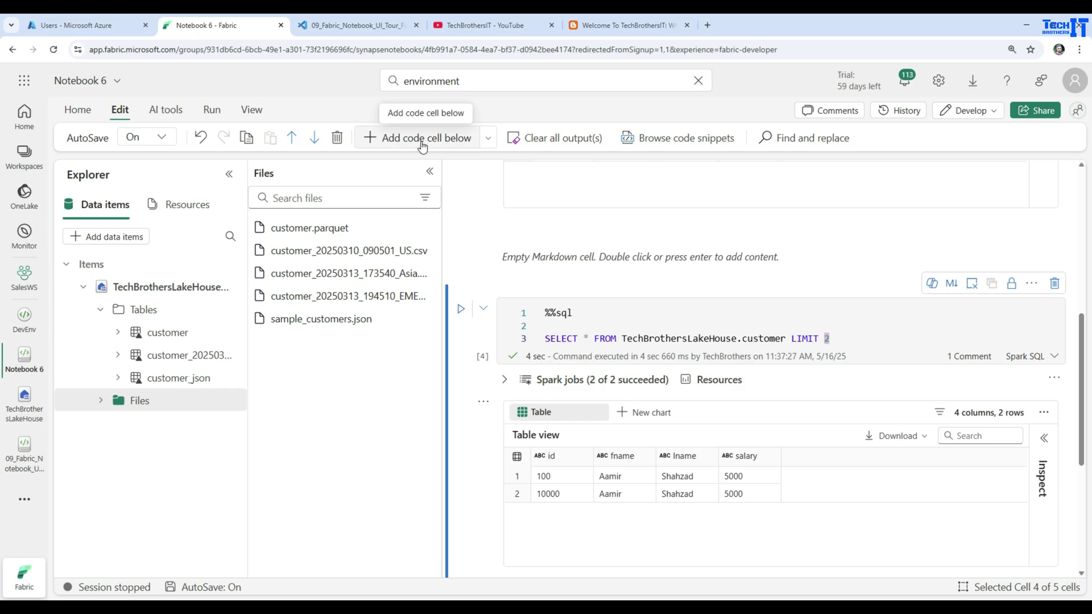
scroll(663, 294, "down", 5)
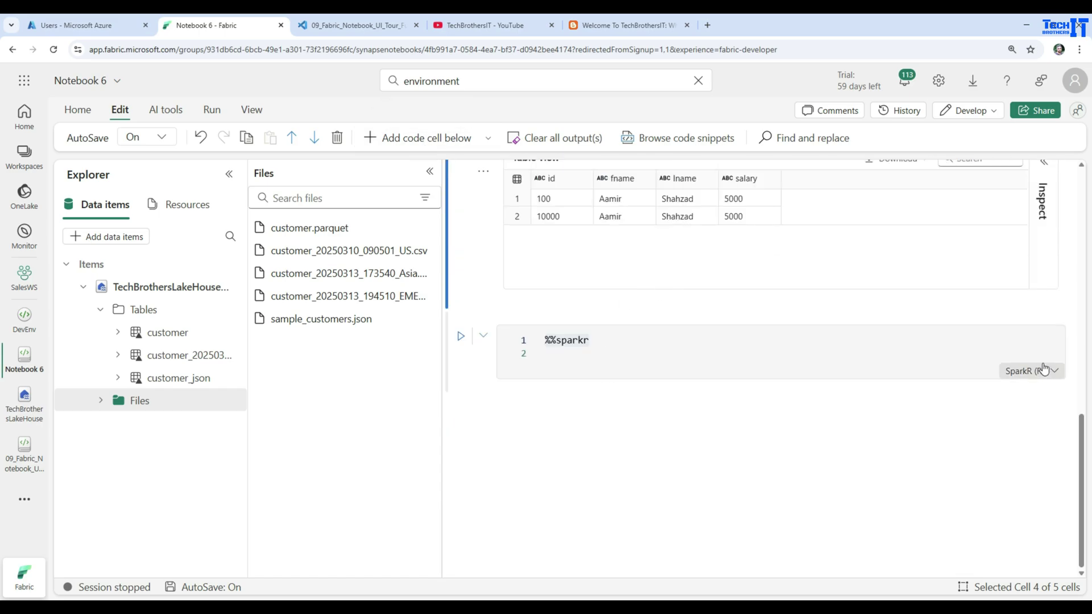
left_click(981, 348)
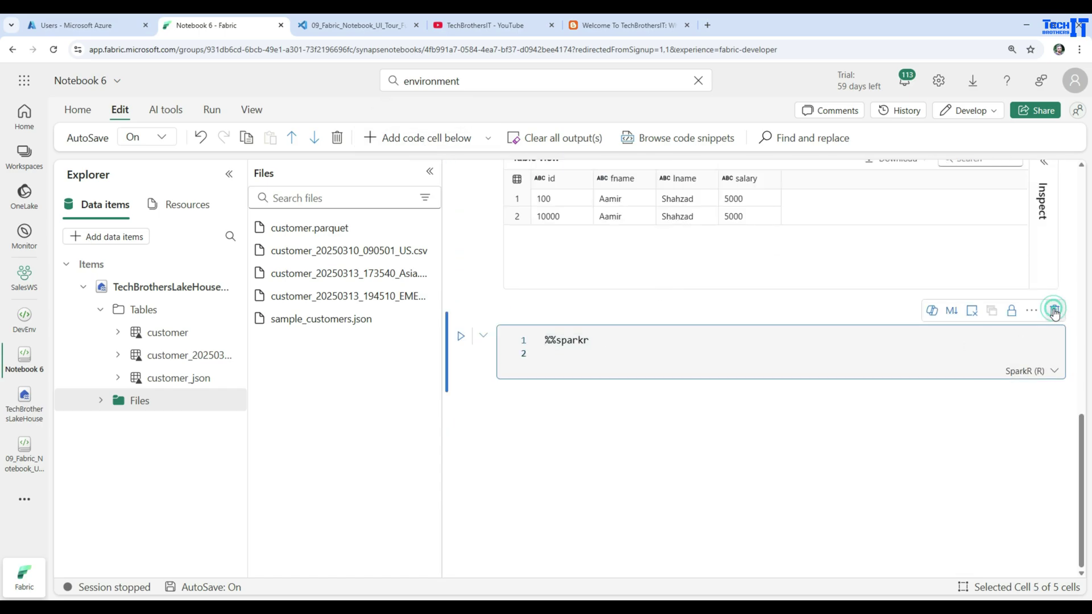
left_click(1053, 310)
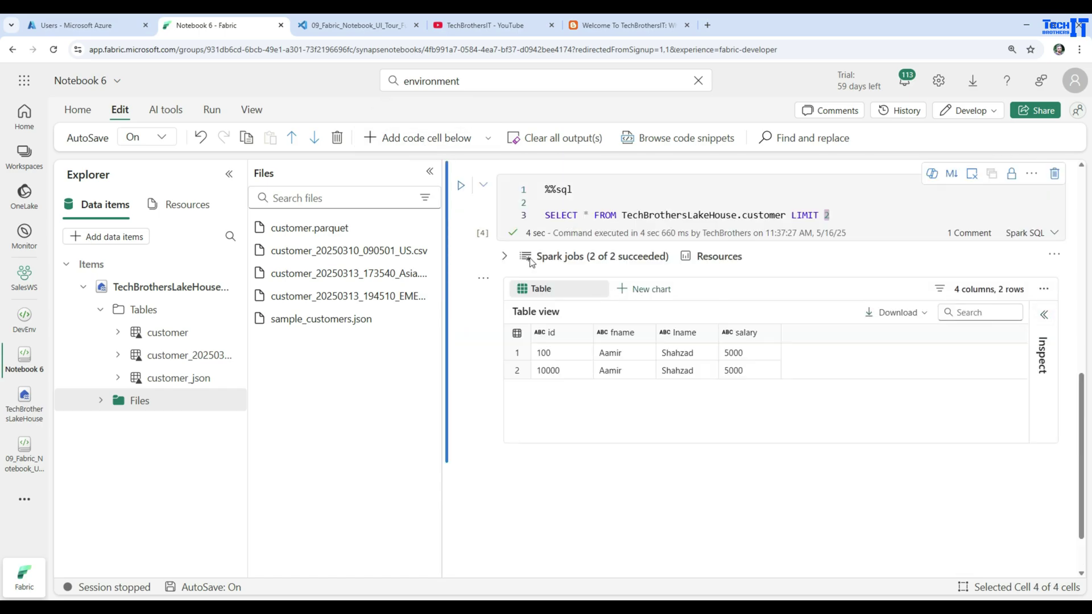
Step: Add two code cells below the SQL query cell and clear all outputs in Notebook 6
left_click(414, 141)
left_click(418, 144)
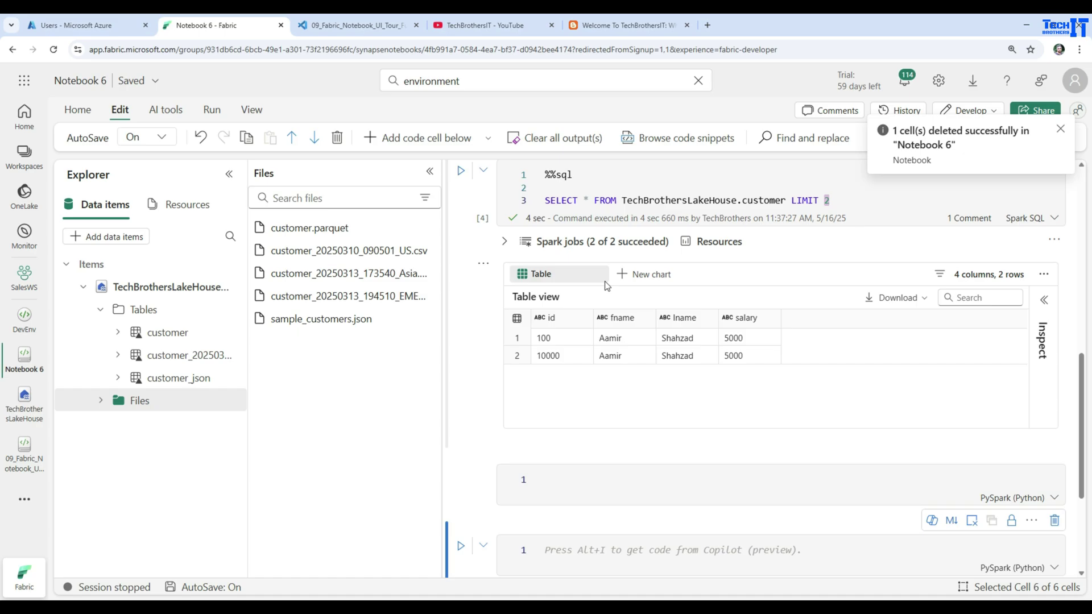
scroll(629, 335, "up", 4)
scroll(629, 335, "up", 4)
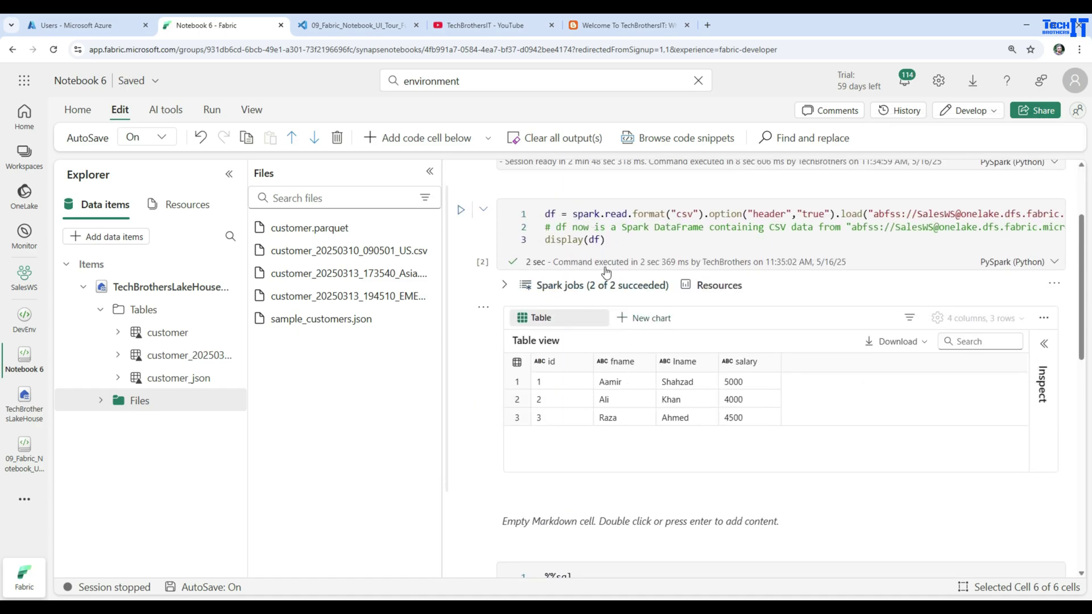
scroll(654, 319, "up", 2)
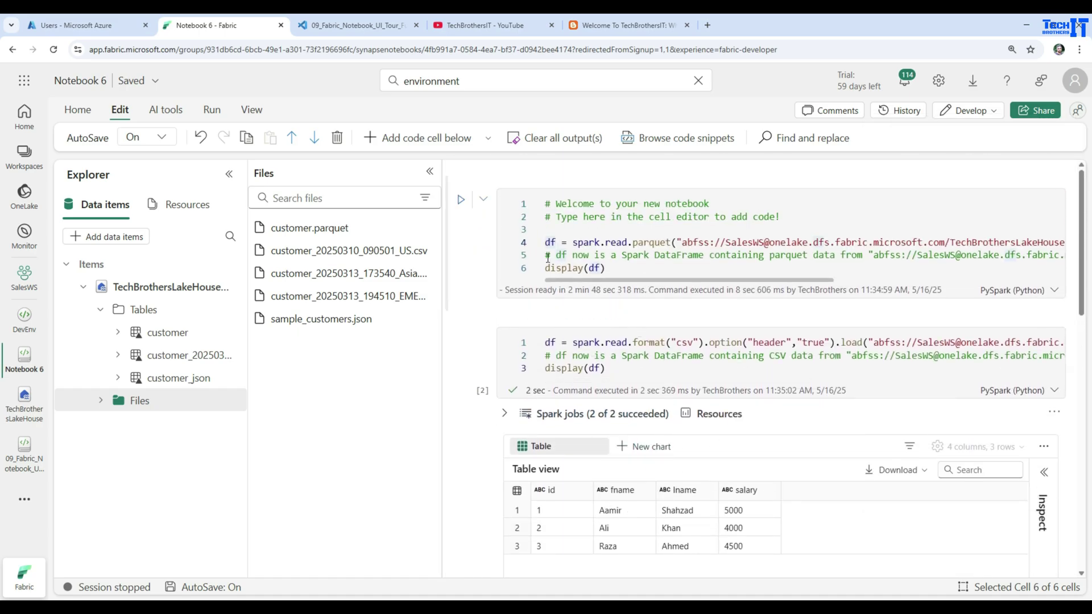
left_click(580, 142)
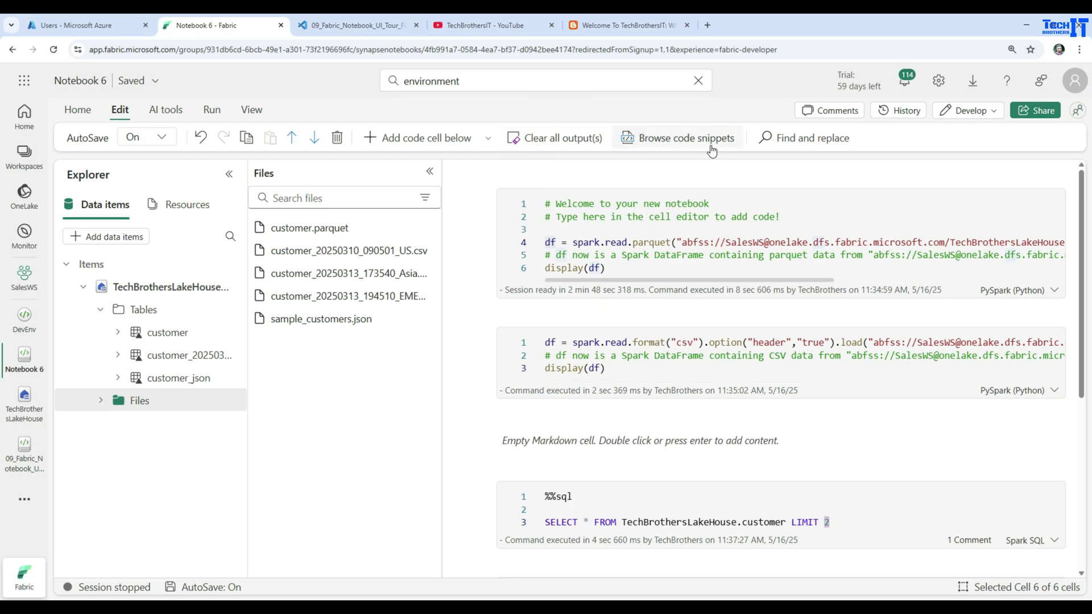
Step: Browse the code snippet library, viewing the snippets for PySpark, R, Python and Scala
left_click(691, 139)
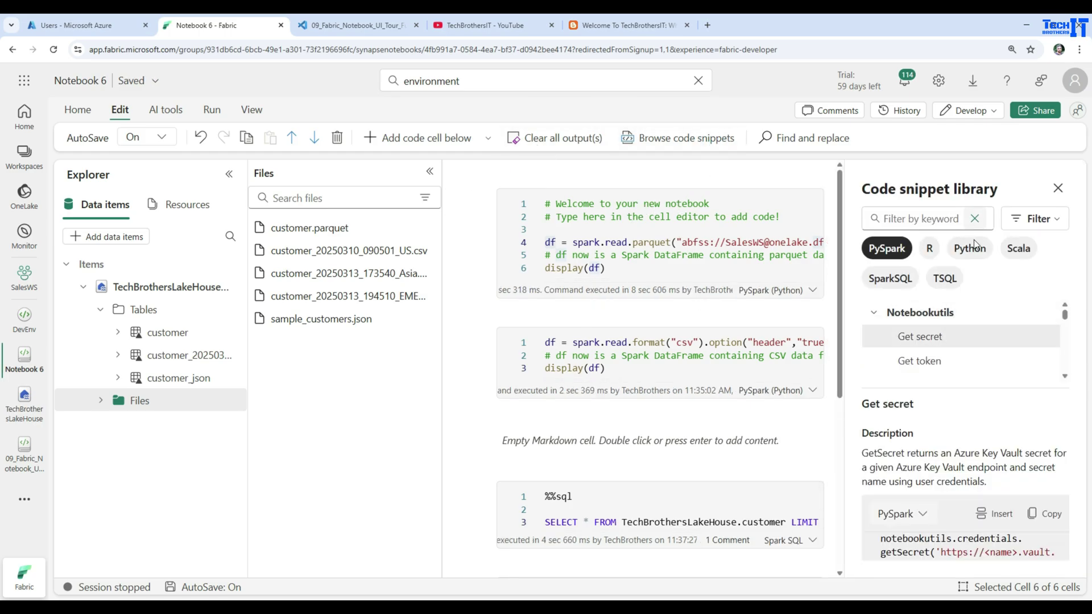
scroll(994, 367, "down", 2)
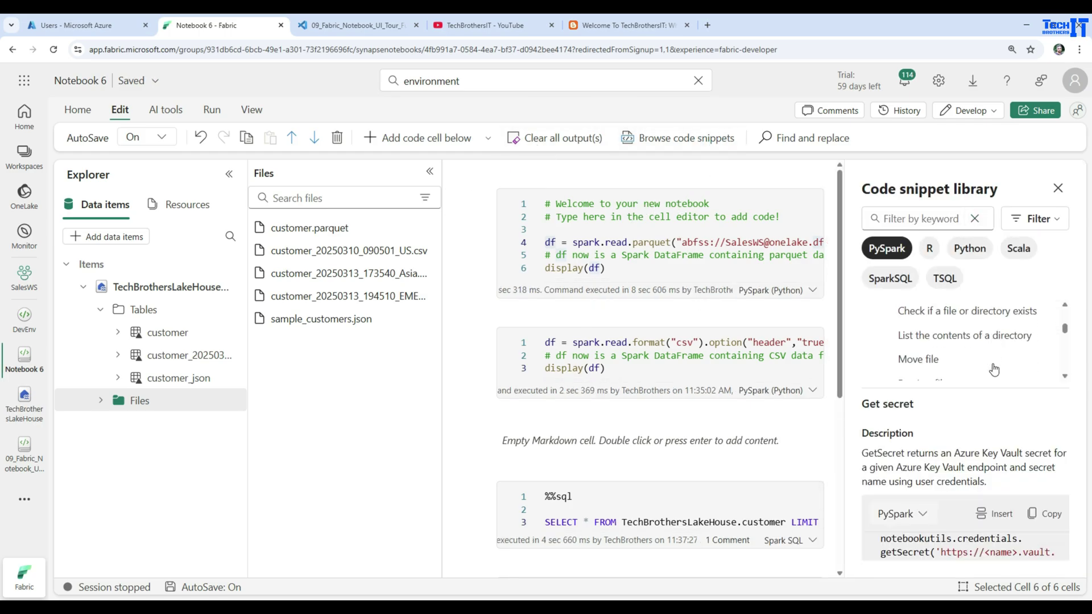
left_click(927, 253)
left_click(969, 250)
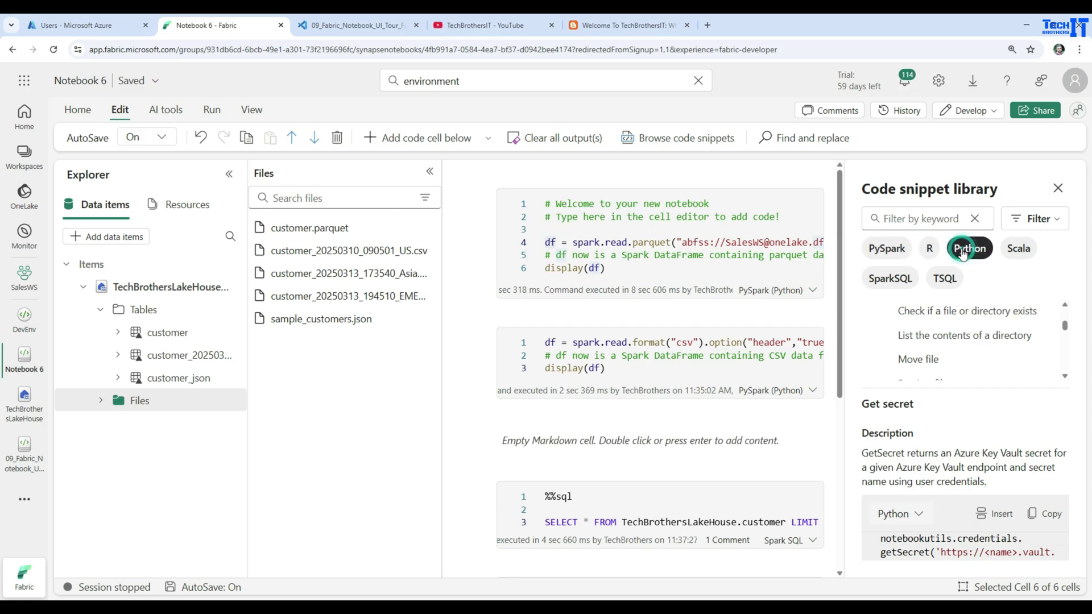
left_click(1014, 254)
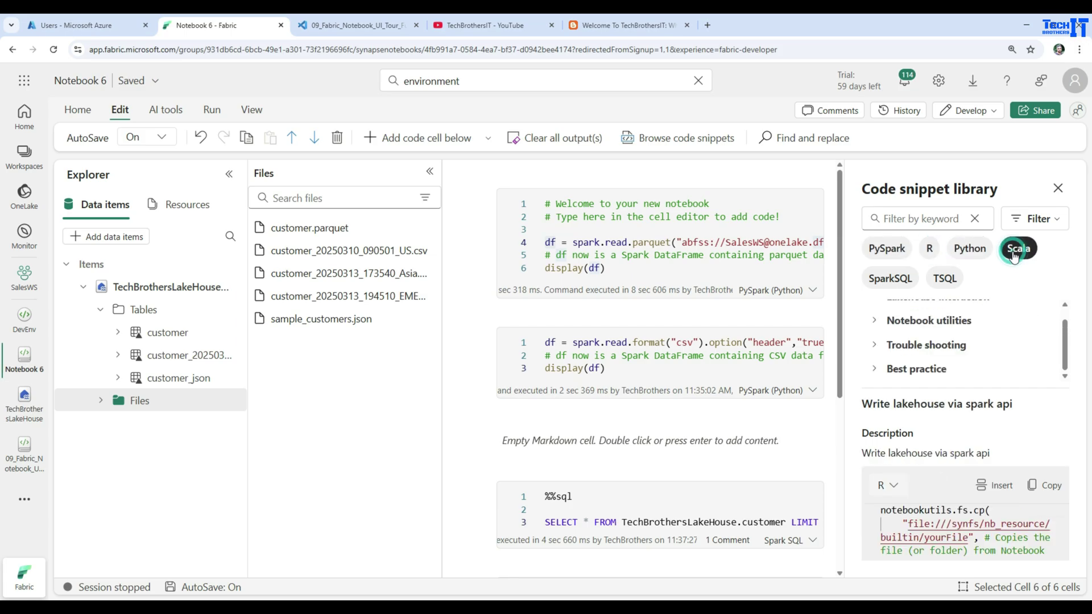
Step: View the SparkSQL snippets, and search the notebook for "display" with the replace options expanded
left_click(888, 280)
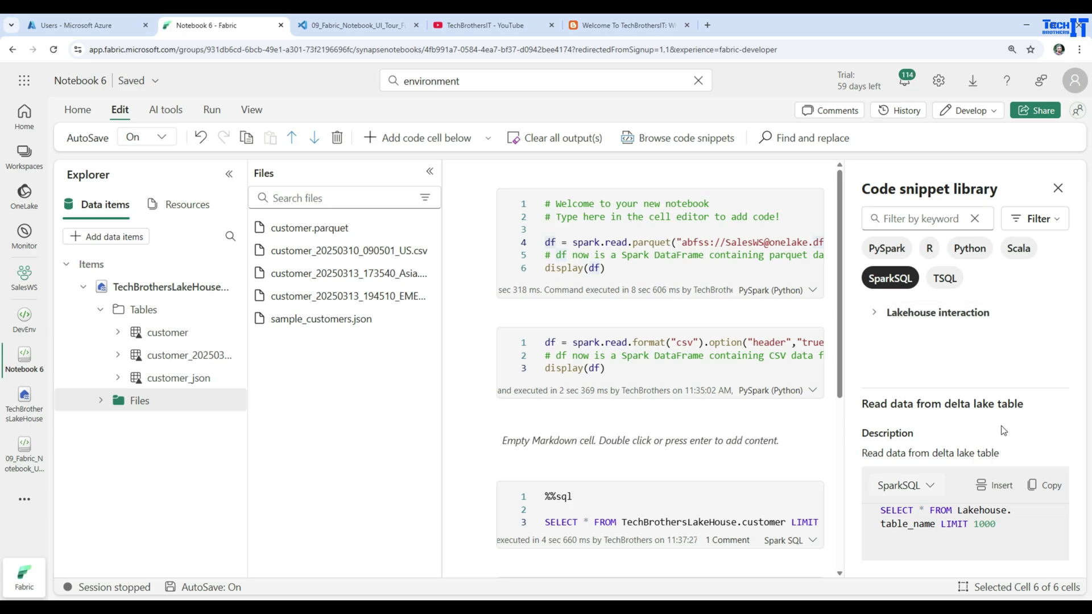
left_click(797, 137)
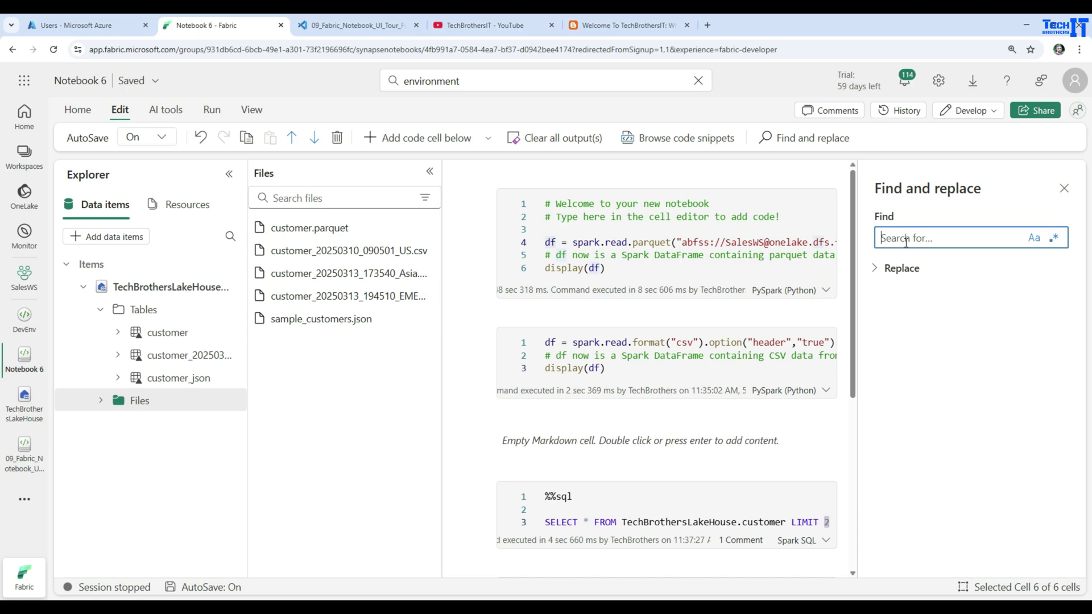
type("di")
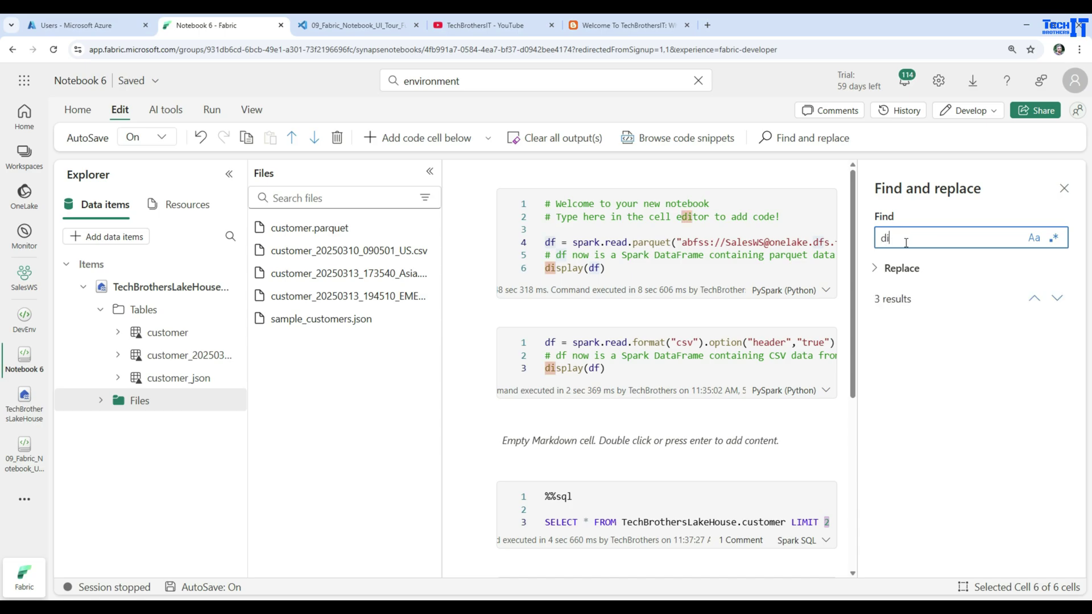
type("splay")
left_click(873, 269)
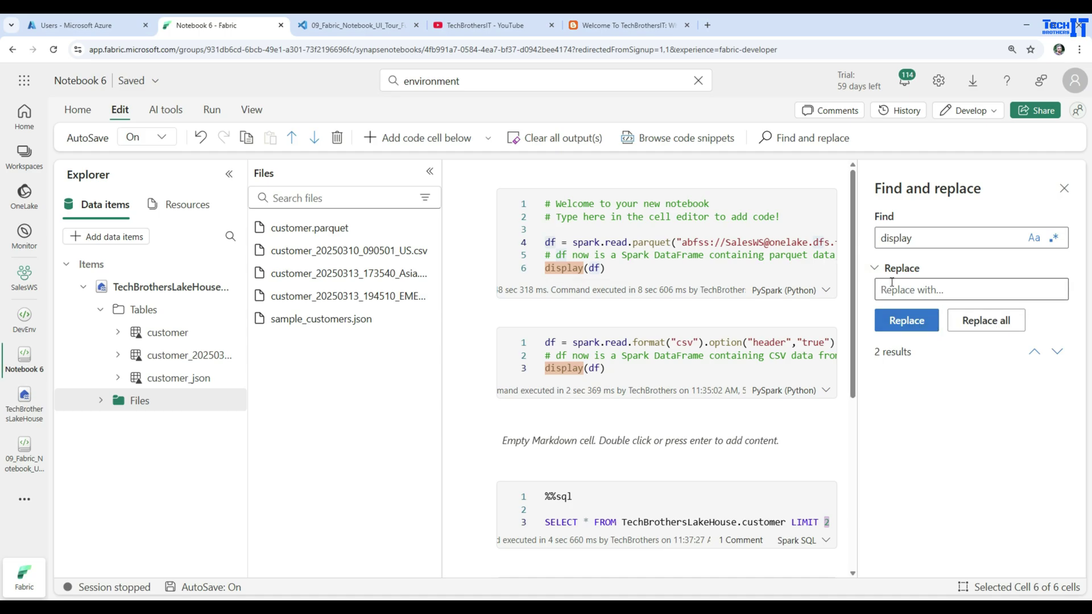
left_click(1064, 189)
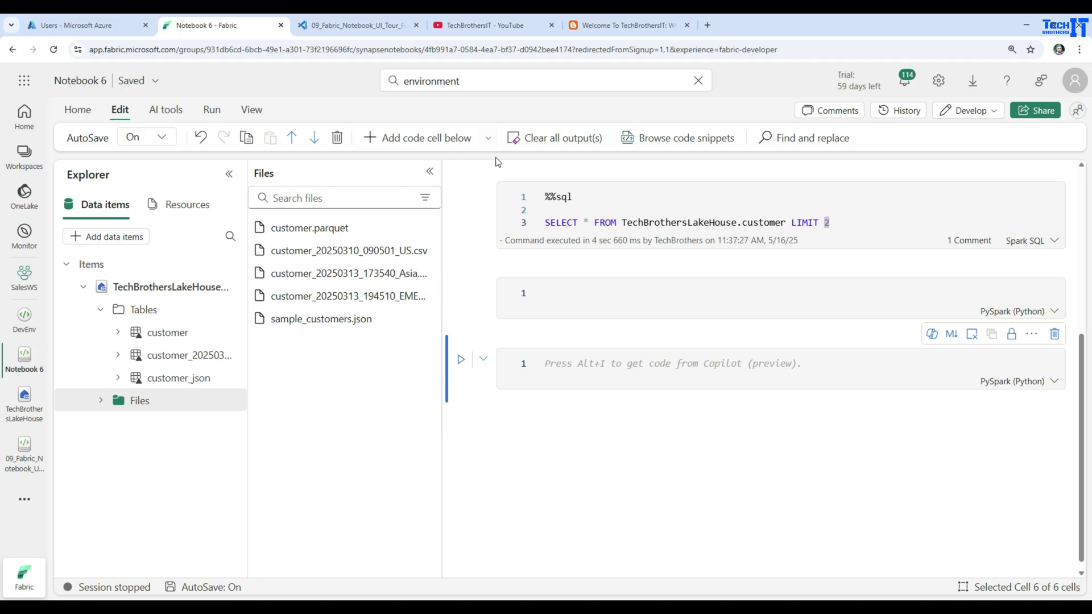
Step: View the notebook's AI tools and run commands, including the options for running all cells or those above or below
left_click(175, 116)
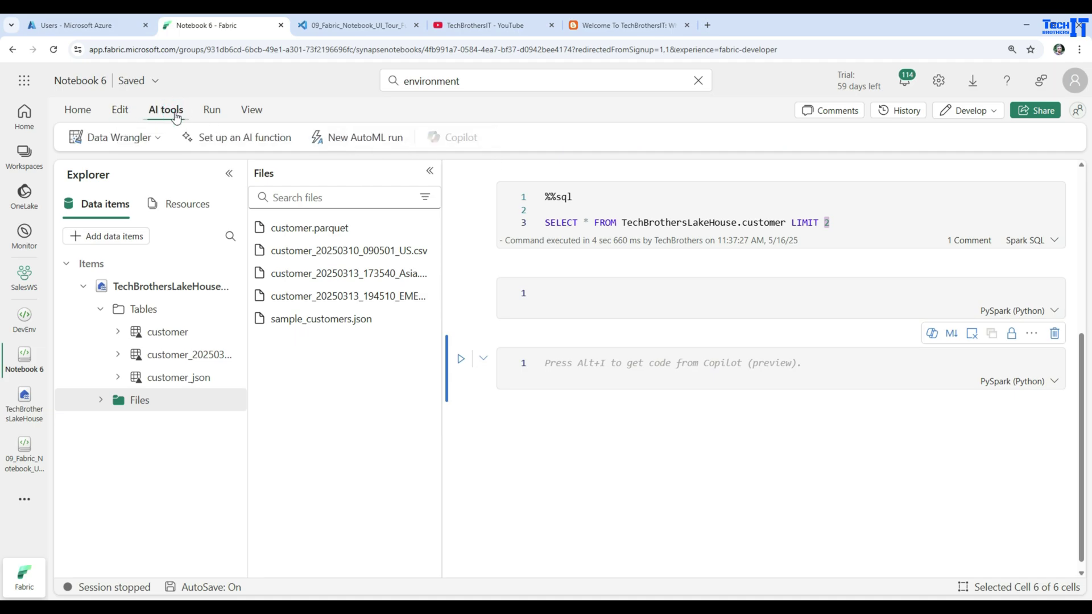
left_click(213, 112)
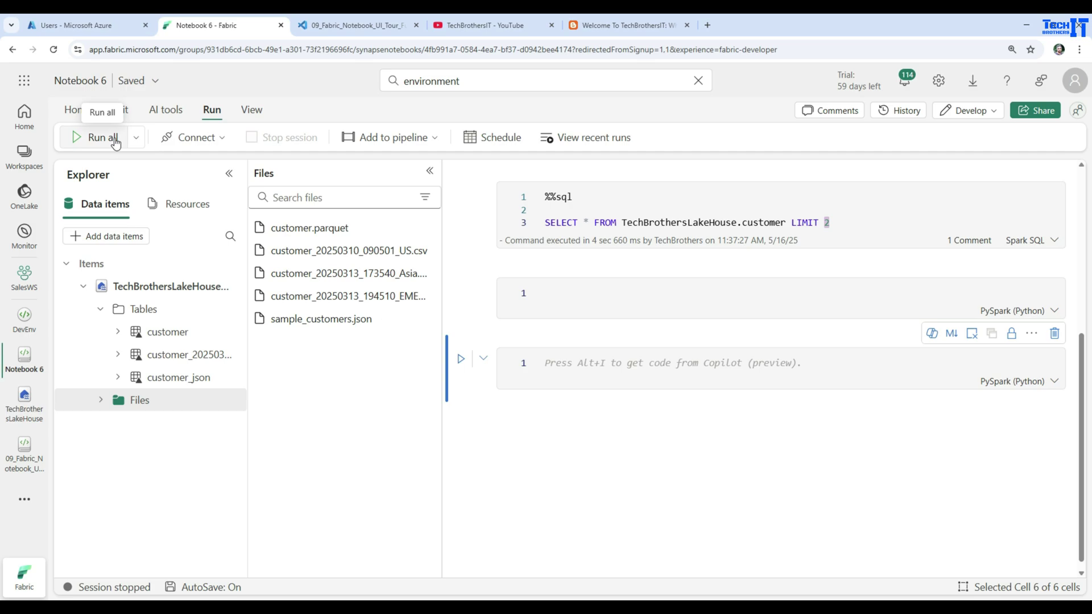
left_click(136, 139)
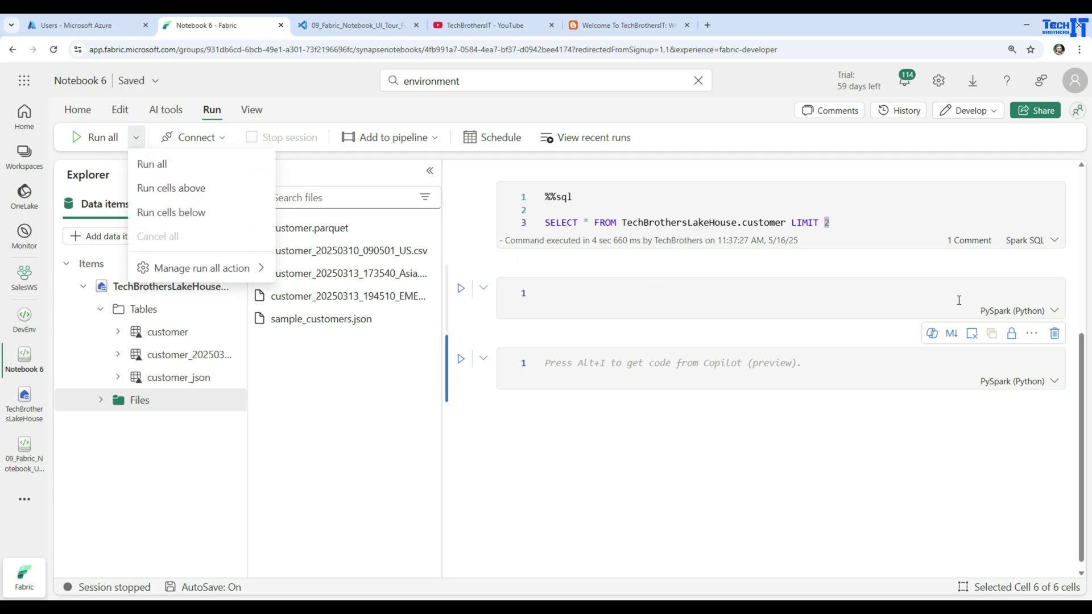
left_click(965, 425)
Step: Delete the two empty code cells below the SQL query cell in Notebook 6
left_click(1054, 334)
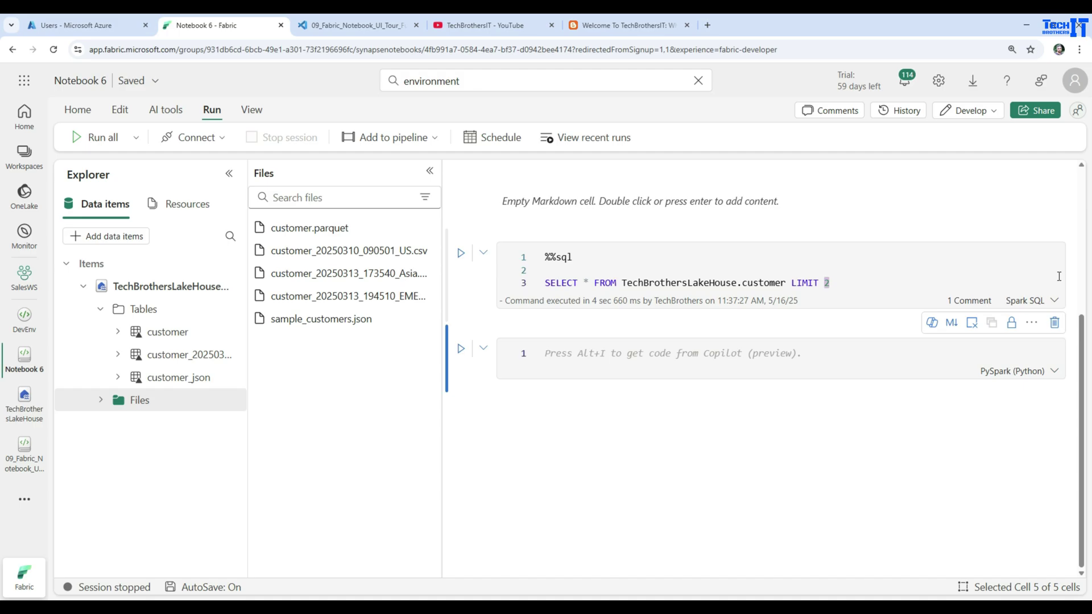
left_click(1053, 323)
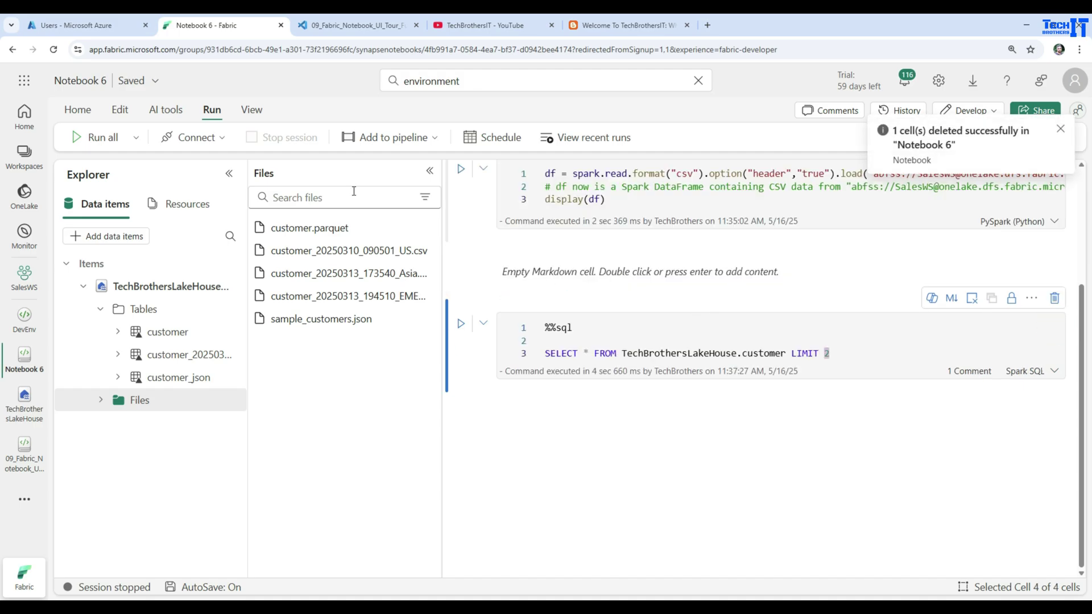
scroll(455, 349, "up", 3)
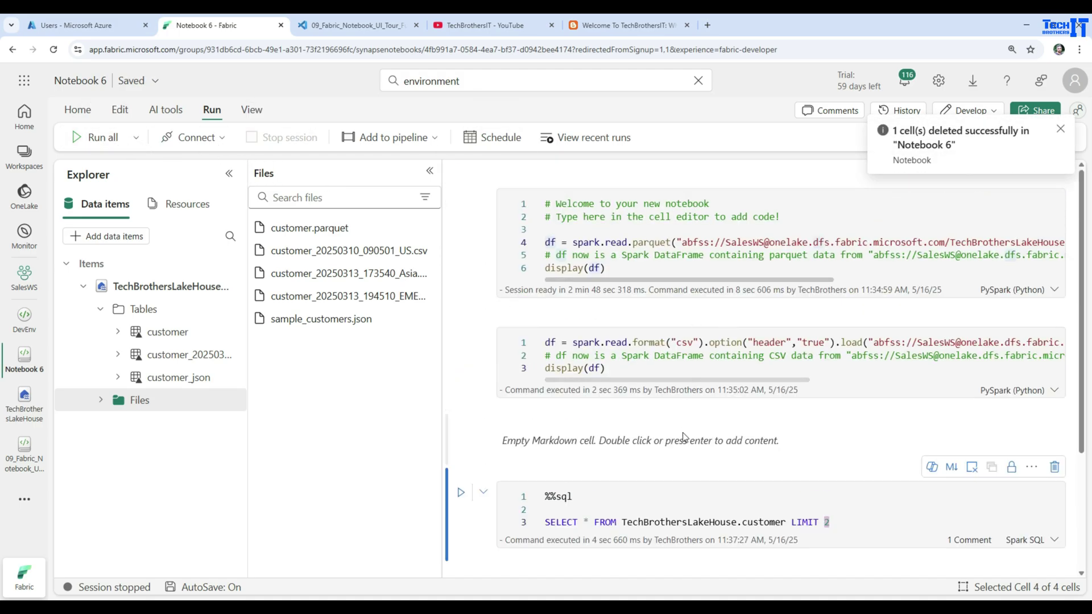
Step: Run the cells above the %%sql query cell, and cancel all running cells while the session is connecting
left_click(136, 137)
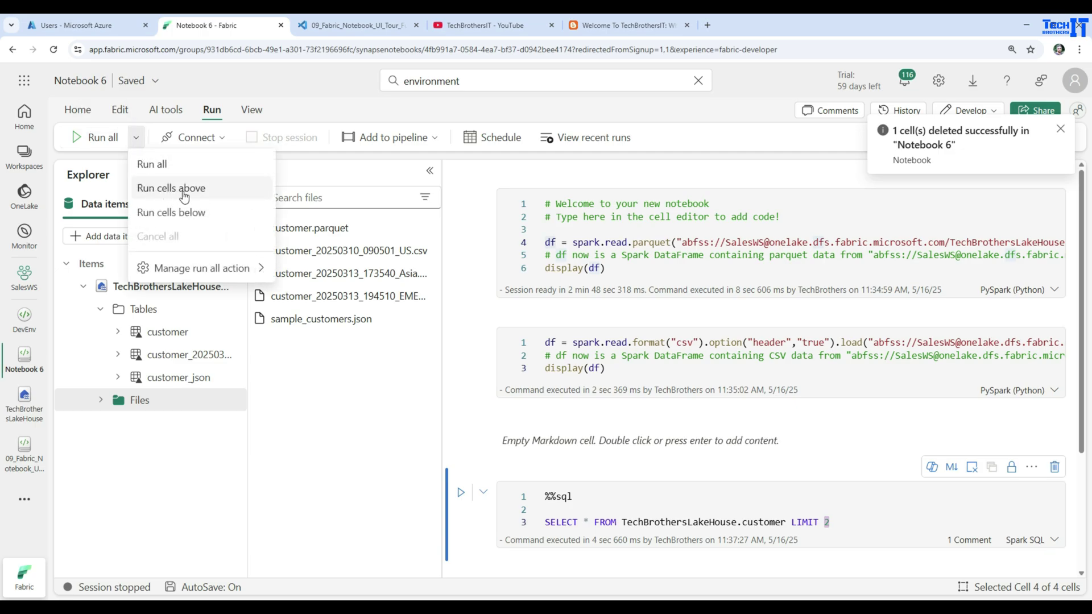
left_click(623, 498)
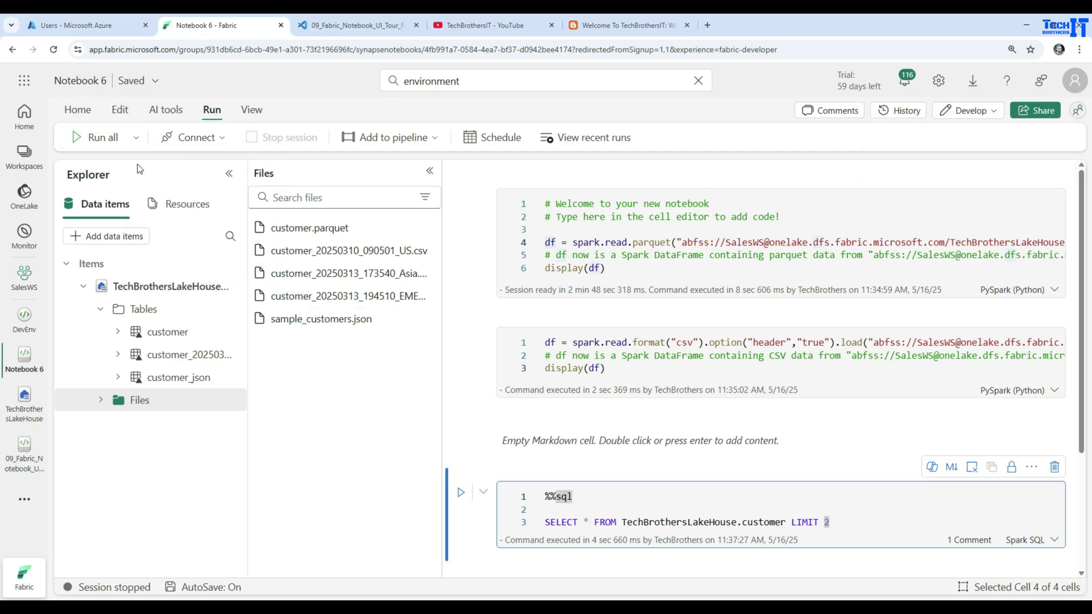
left_click(136, 137)
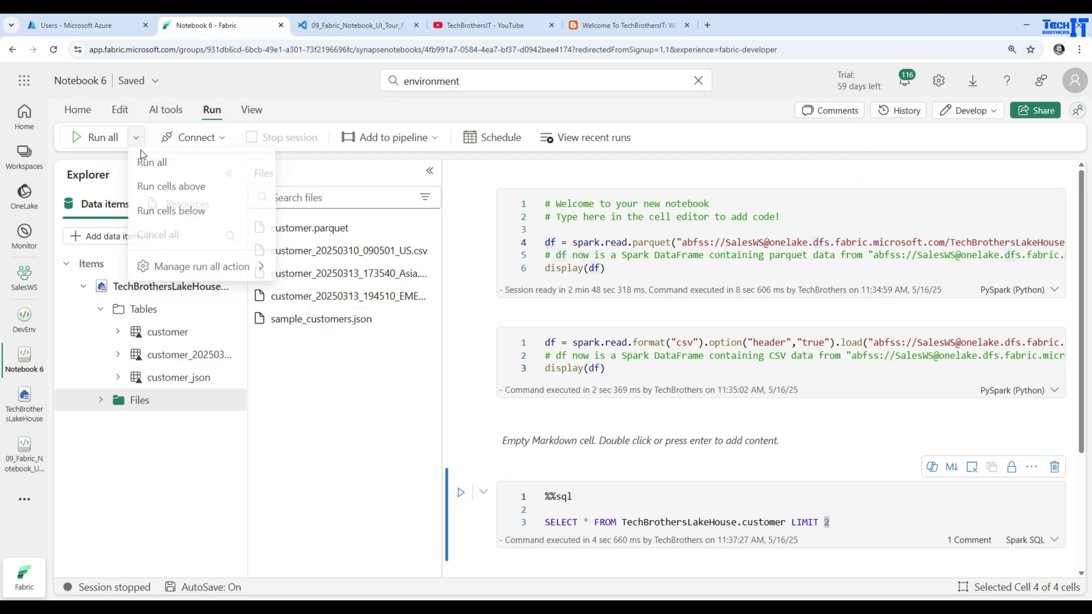
left_click(183, 190)
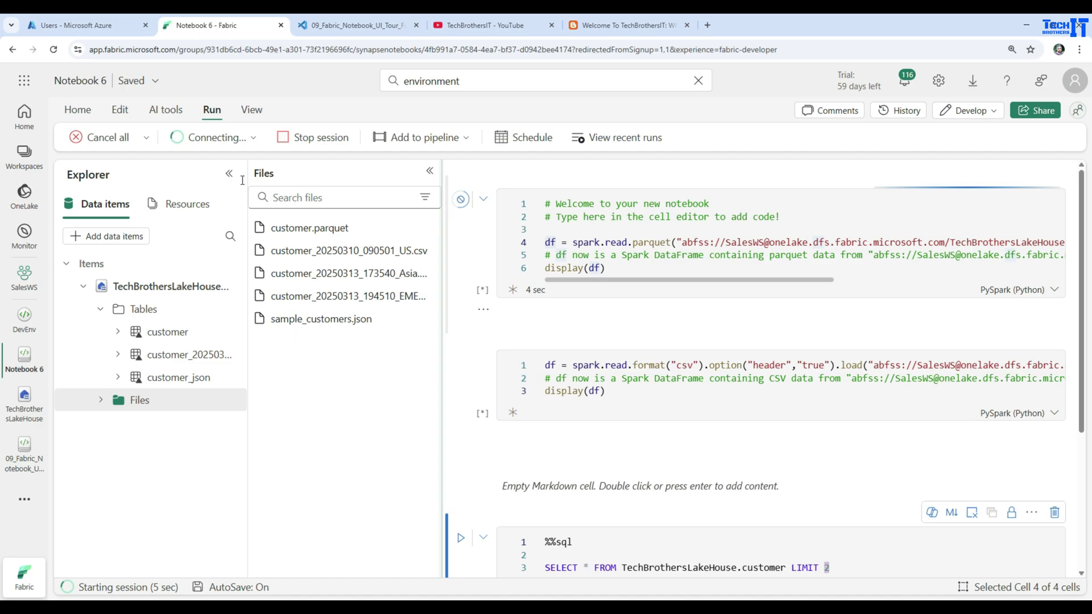
left_click(146, 137)
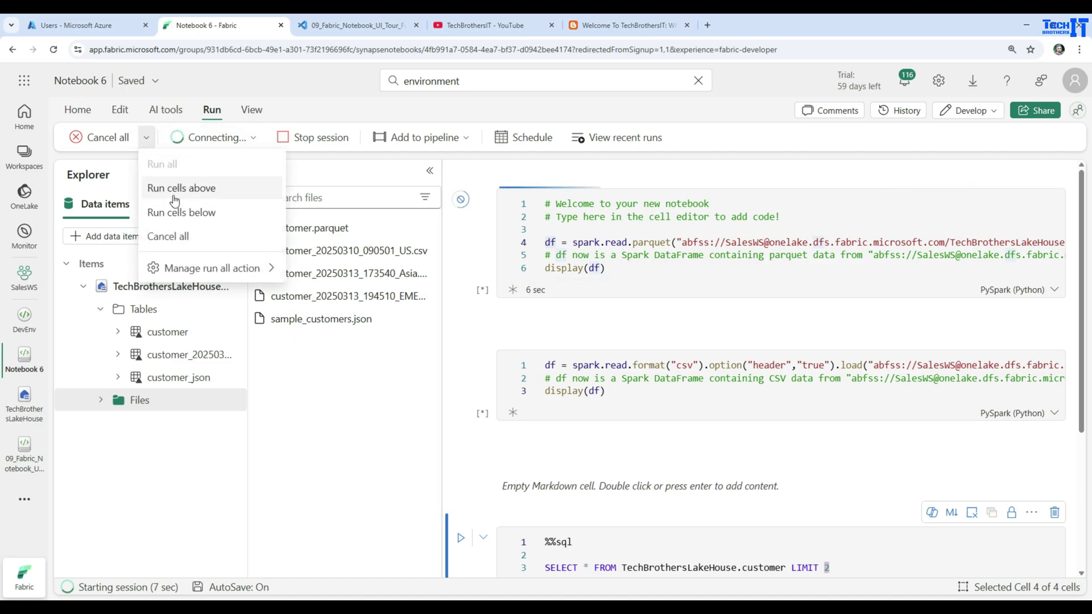
left_click(171, 239)
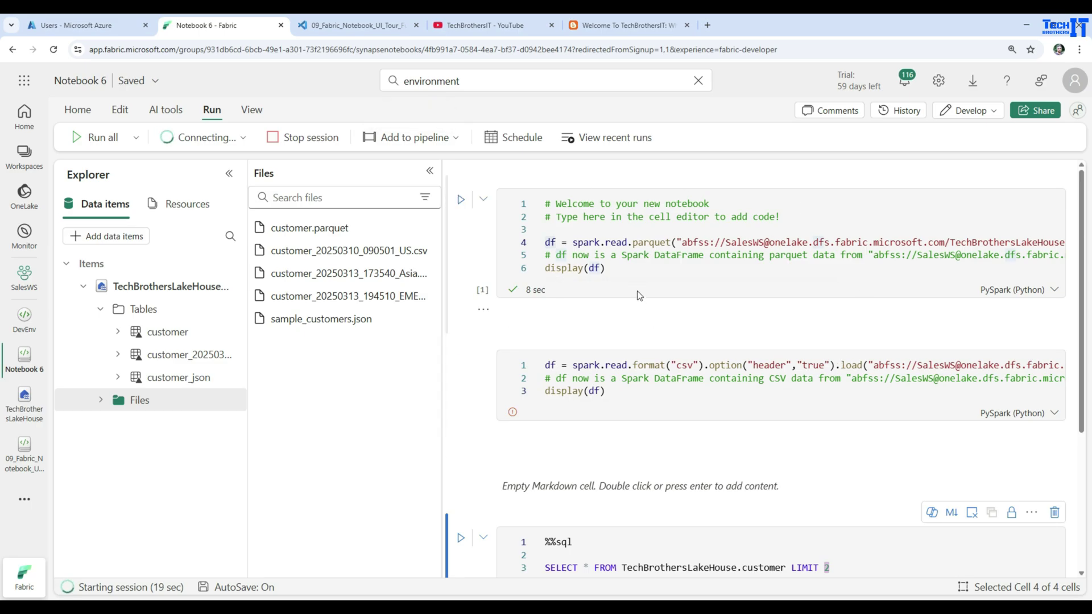
Step: Add Notebook 6 to a new pipeline named pl_withnotebook
left_click(449, 144)
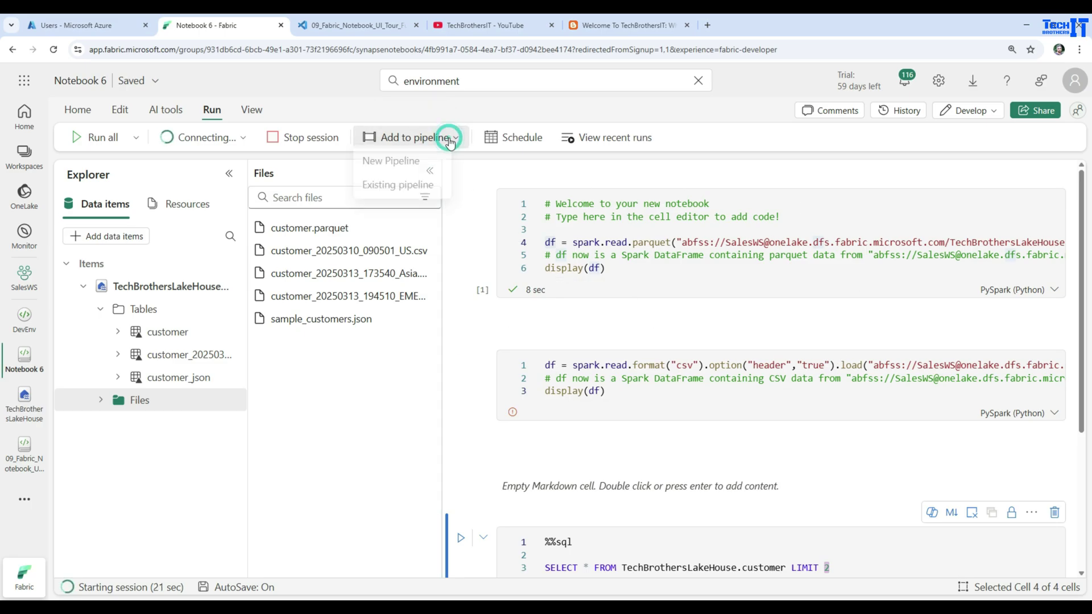
left_click(393, 164)
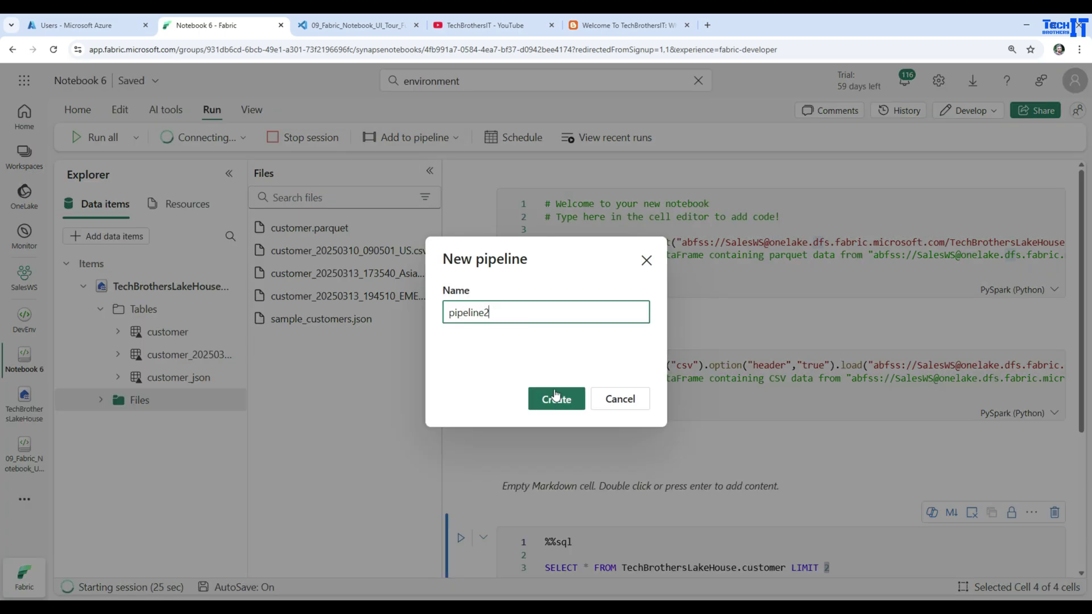
left_click_drag(512, 312, 372, 310)
type("pl")
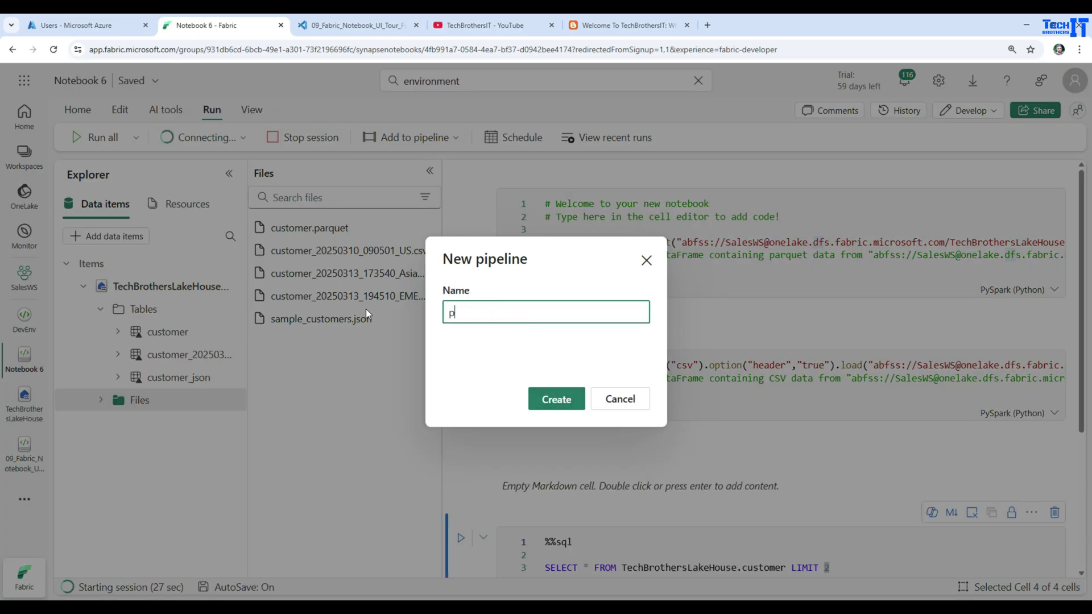
type("_withn")
type("book")
left_click(556, 397)
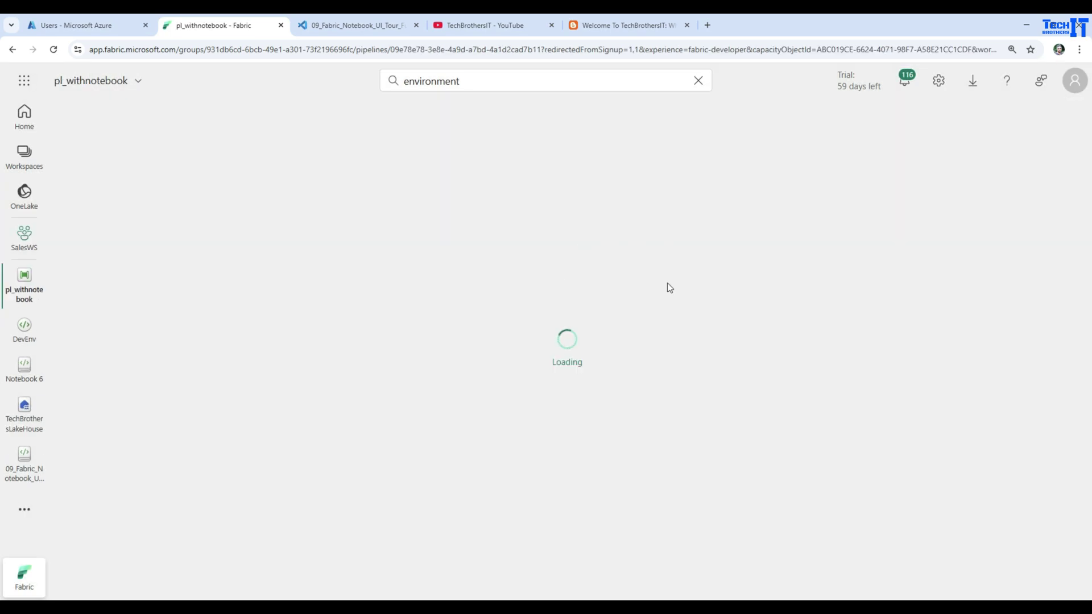
Step: Move the Notebook1 activity toward the middle of the pipeline canvas and enlarge its properties area
left_click(148, 218)
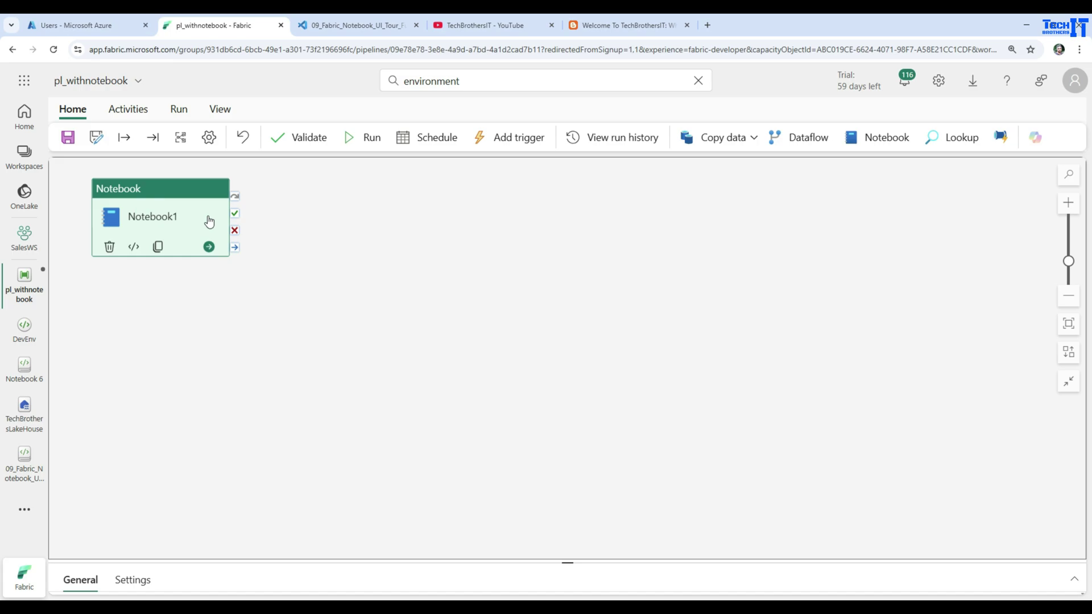
left_click_drag(162, 207, 427, 209)
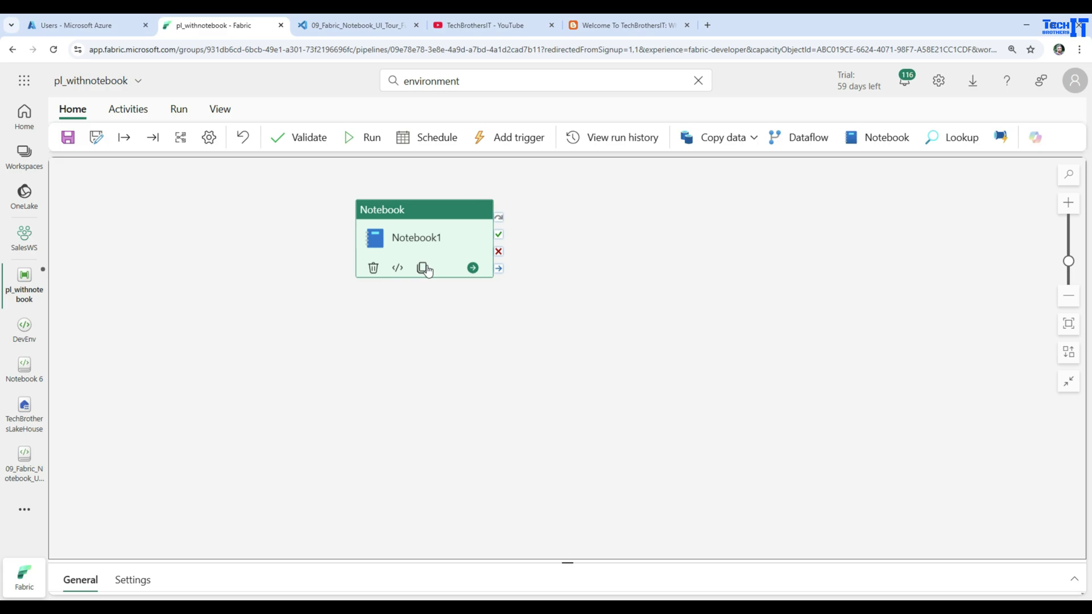
left_click_drag(565, 560, 531, 359)
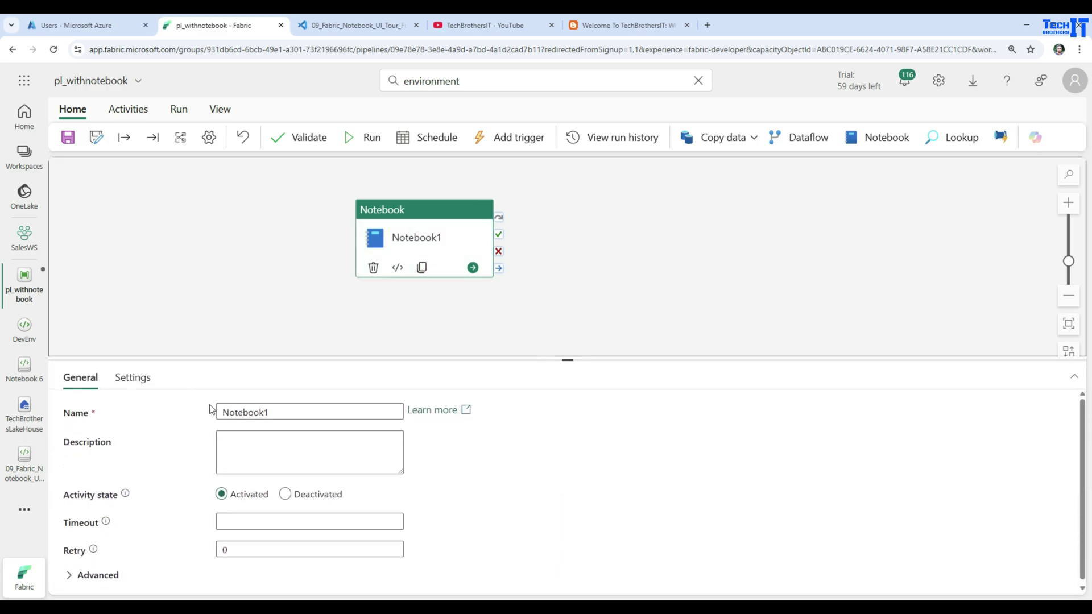
Step: Review the Notebook1 activity's settings and notebook choices, opening the linked Notebook 6 before returning to pl_withnotebook
left_click(130, 379)
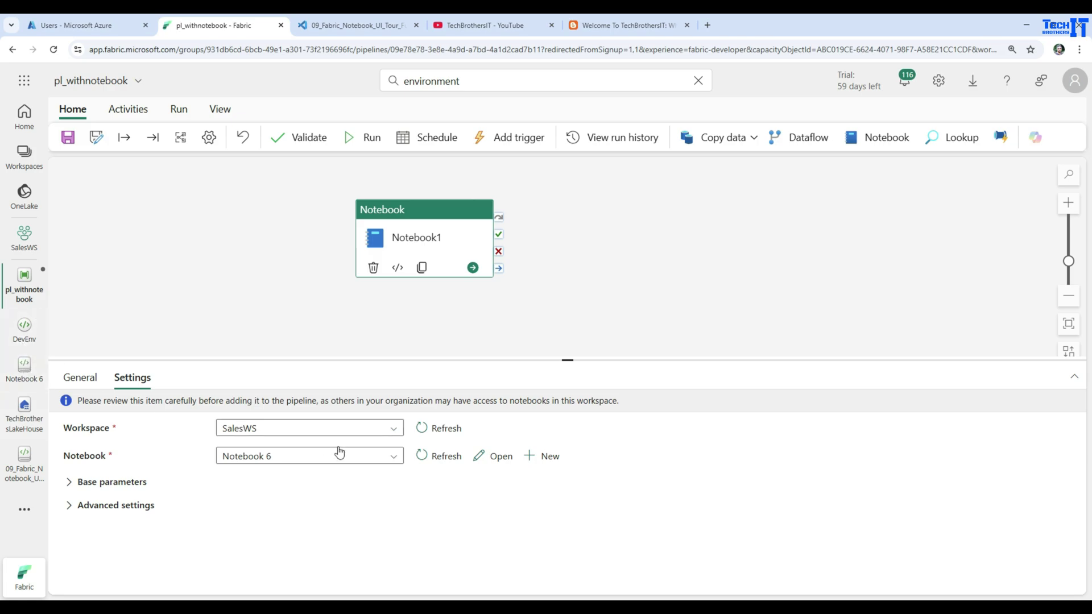
left_click(388, 456)
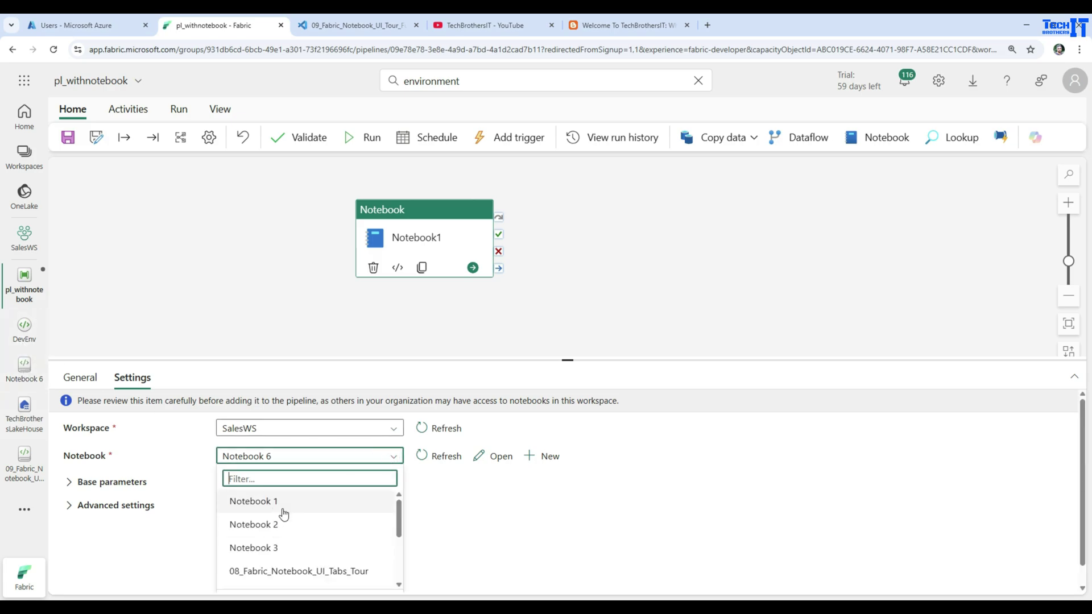
scroll(328, 563, "down", 2)
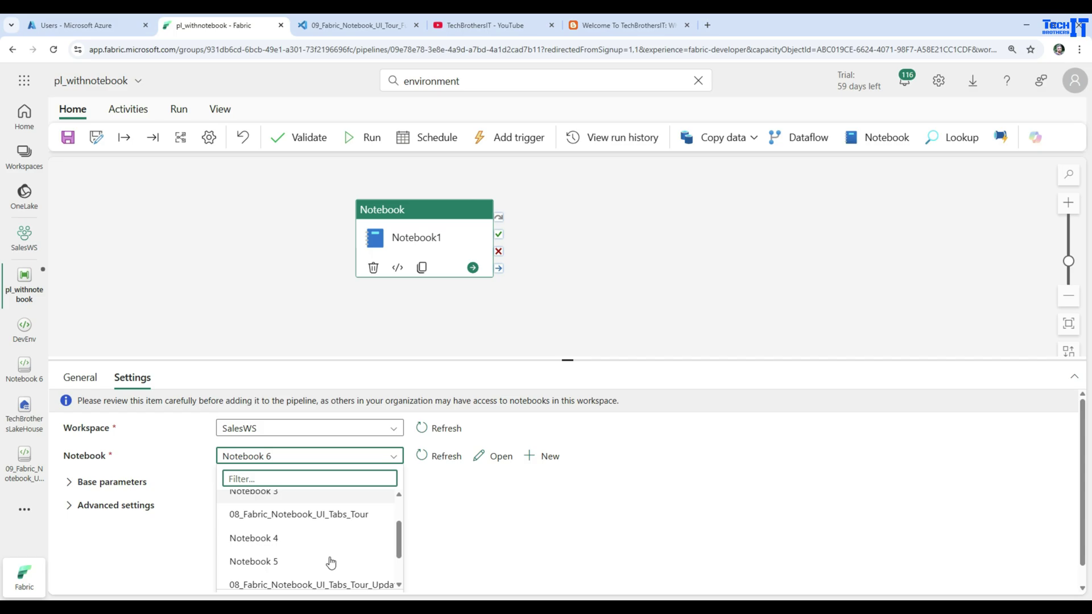
left_click(624, 524)
left_click(490, 458)
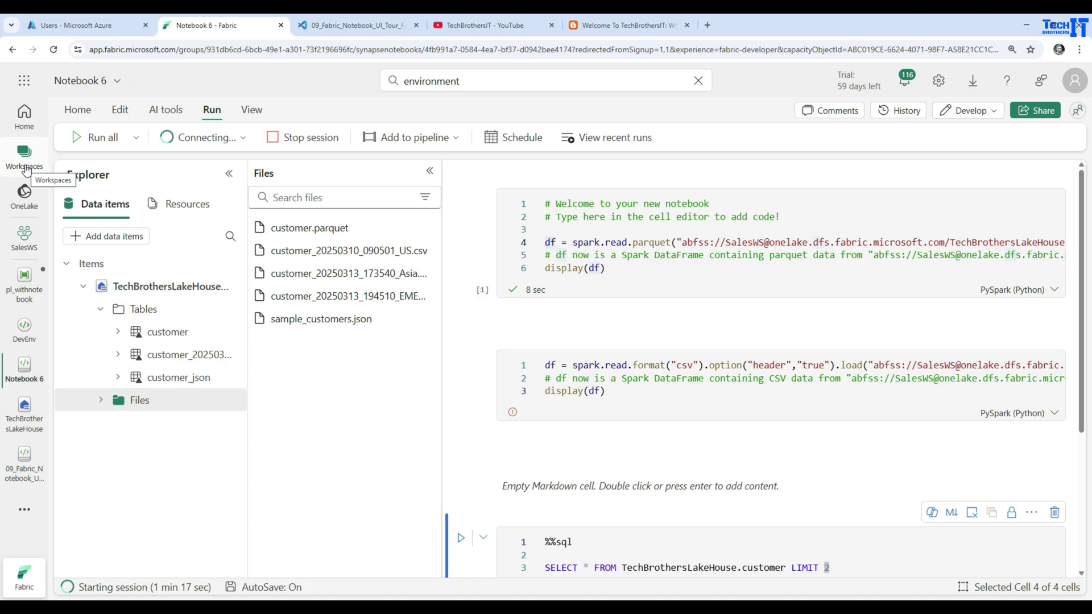
left_click(26, 288)
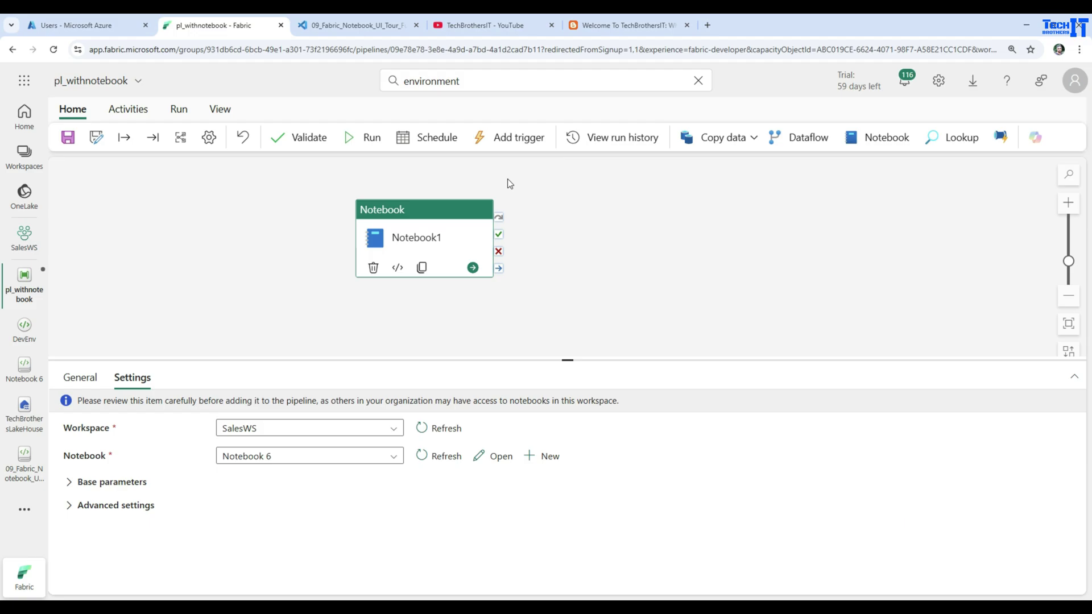
Step: Switch to YouTube to browse the TechBrothersIT channel's playlists, and return to the pl_withnotebook pipeline in Fabric
left_click(476, 30)
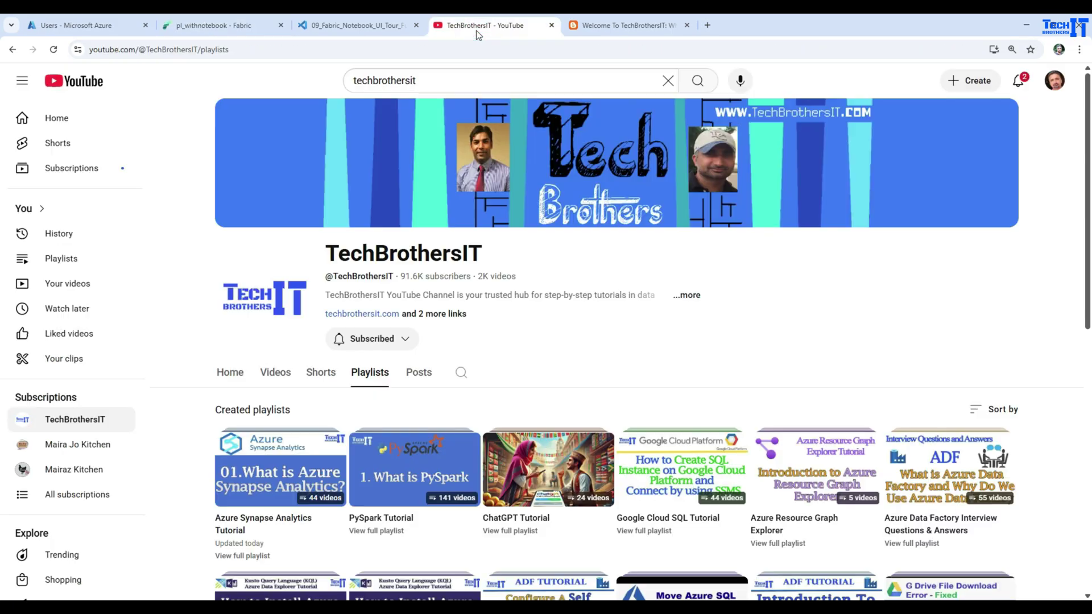
scroll(631, 370, "down", 4)
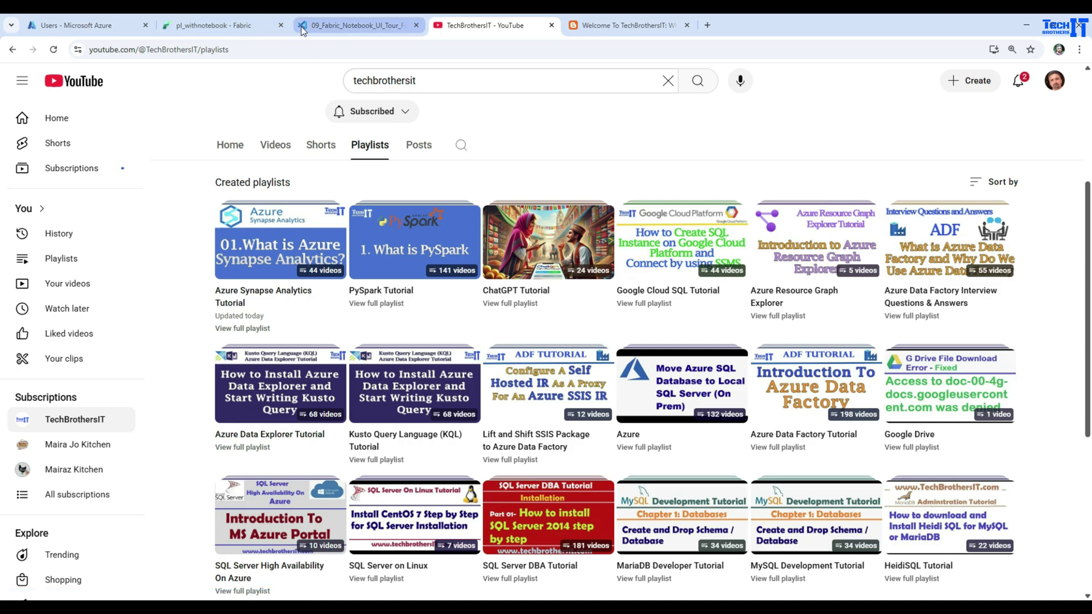
mouse_move(348, 24)
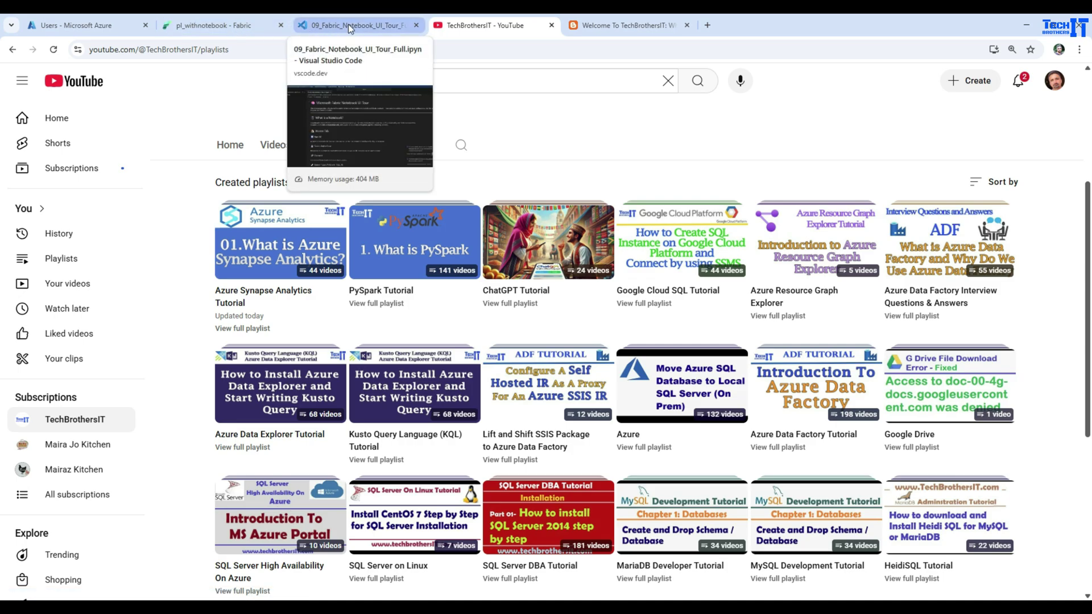
left_click(228, 29)
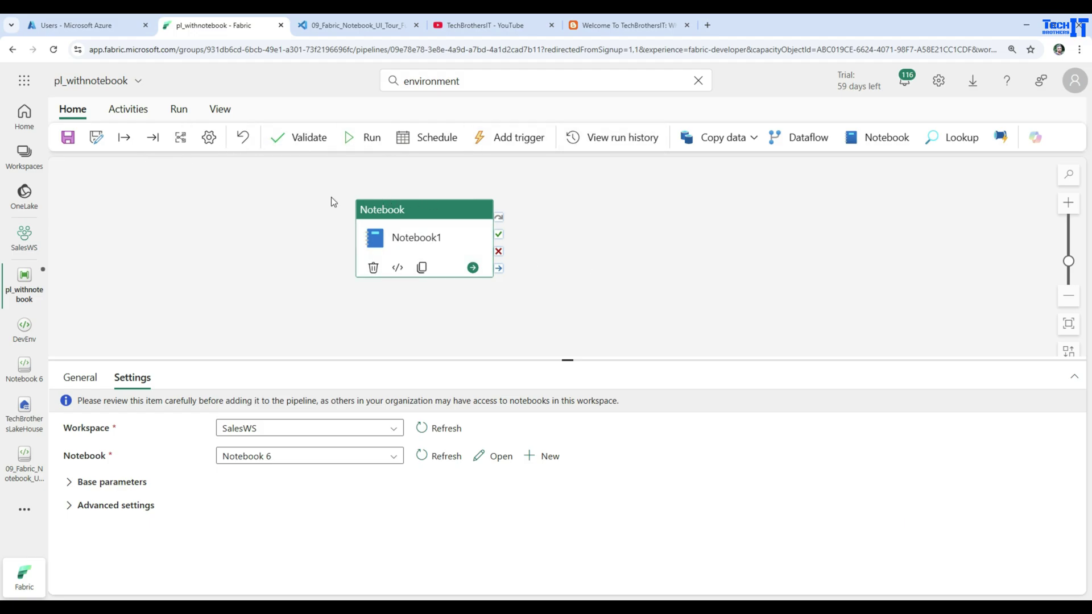
left_click(495, 25)
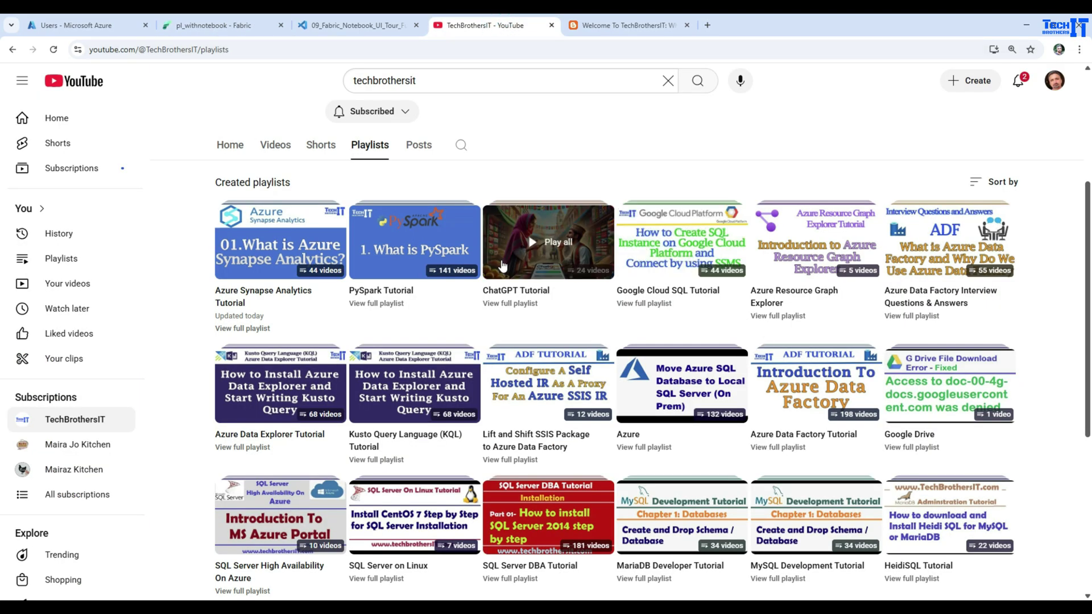
left_click(244, 28)
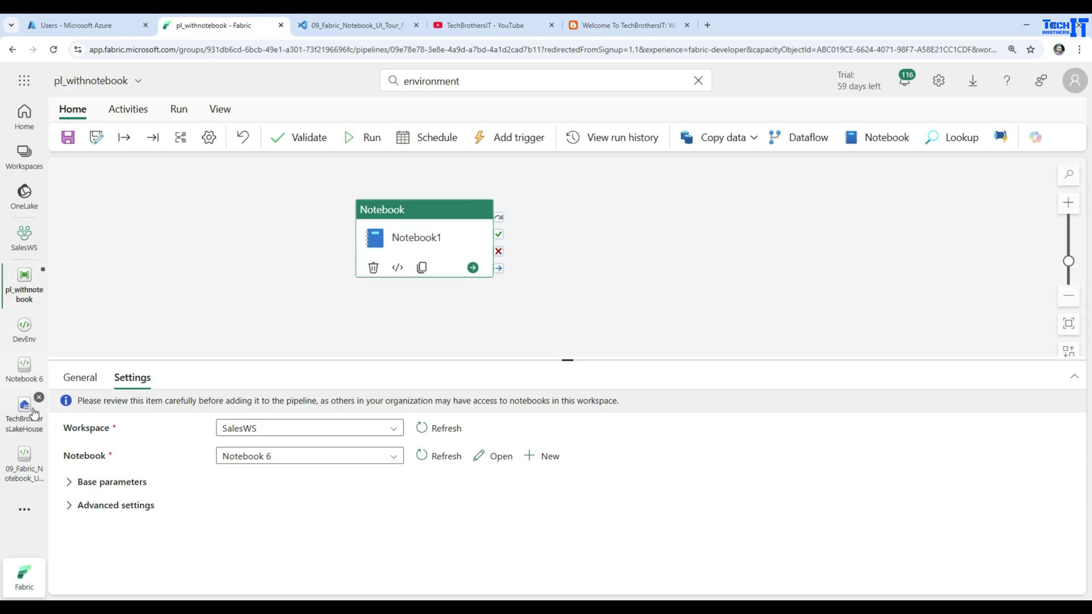
Step: Open the 09_Fabric_Notebook_UI_Tour_Full notebook and read its notes through the AI Tools and Run sections
left_click(23, 480)
scroll(601, 391, "down", 3)
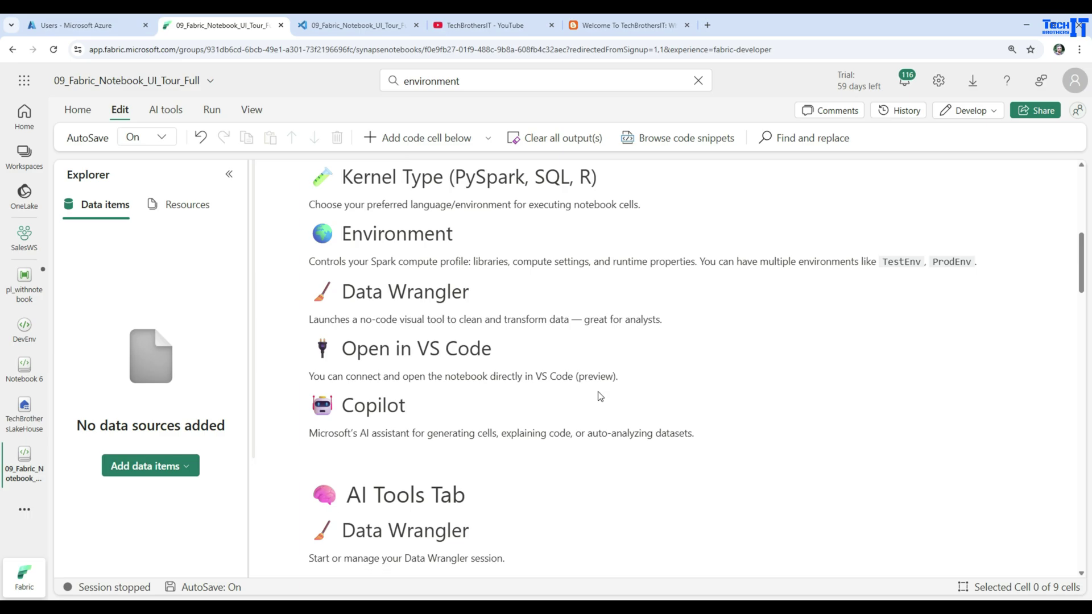
scroll(602, 391, "down", 2)
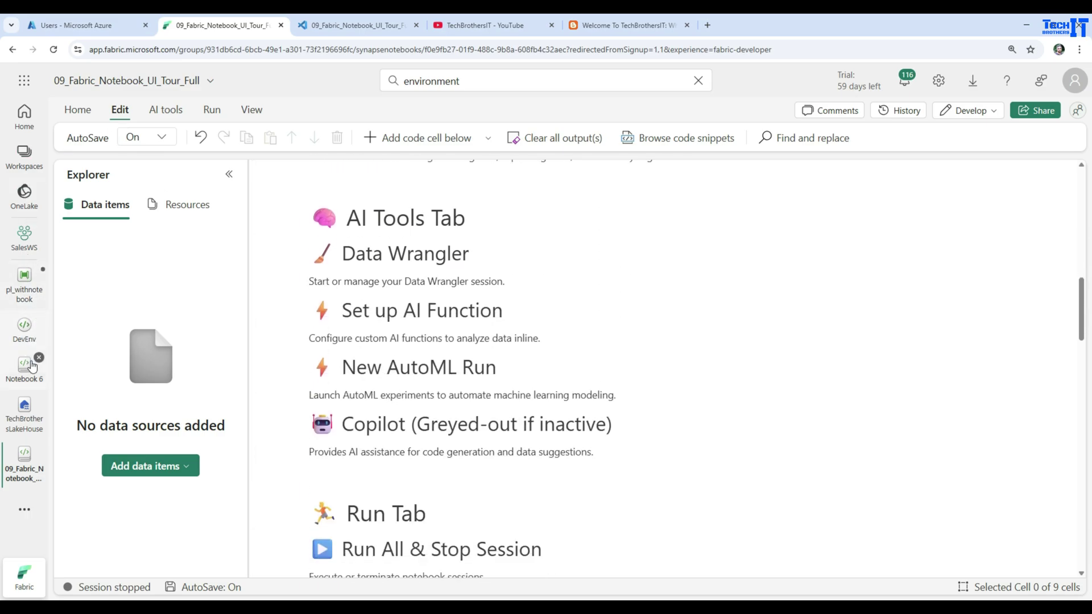
Step: In Notebook 6's schedule settings, switch the scheduled run on to review the repeat options, and close without applying
left_click(35, 380)
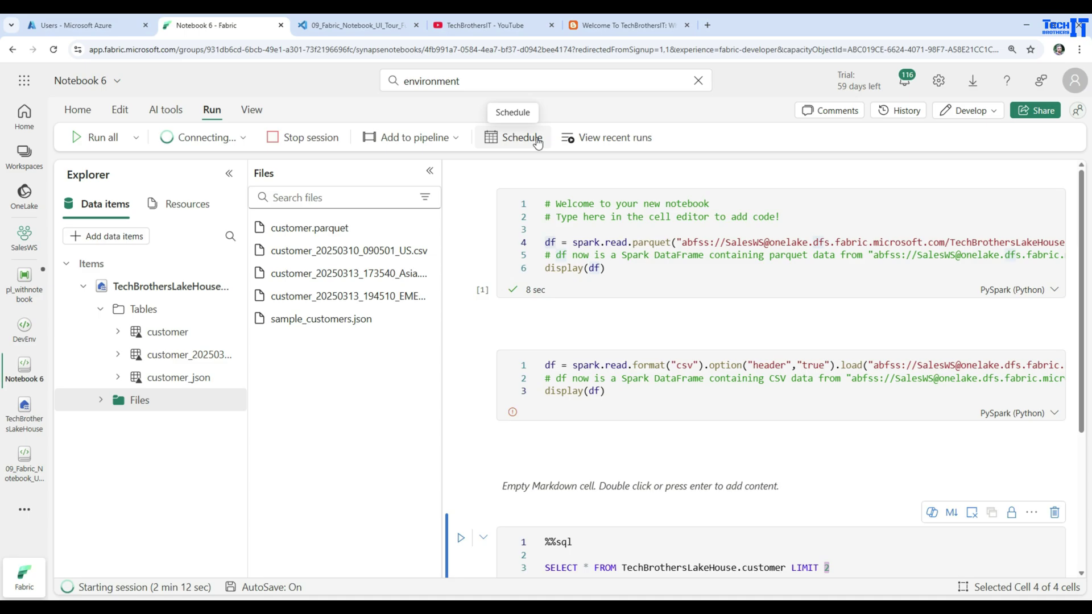
left_click(519, 137)
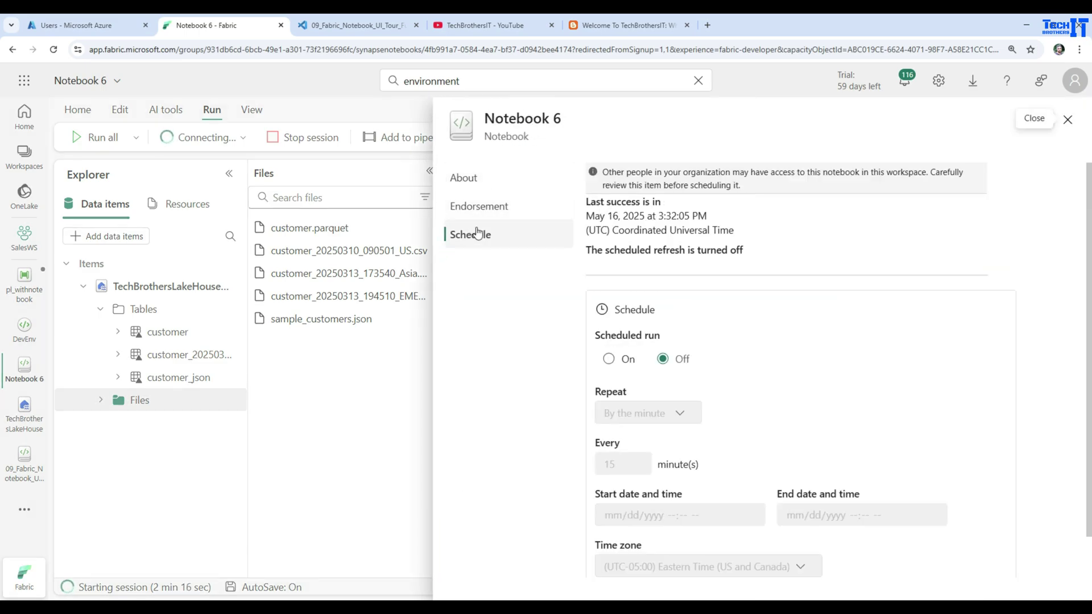
left_click(608, 360)
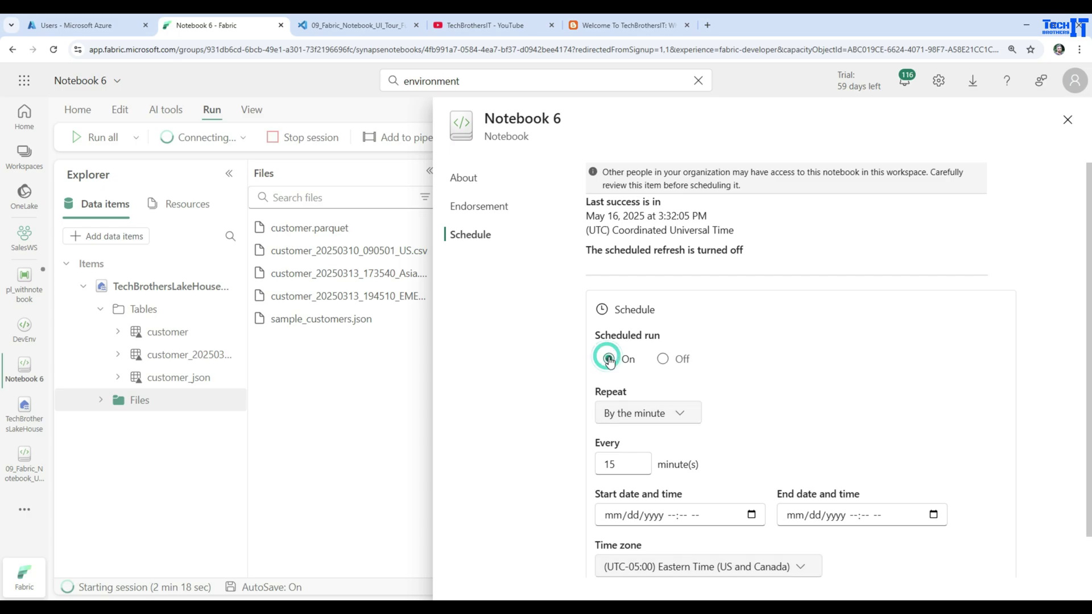
scroll(700, 365, "down", 1)
left_click(678, 368)
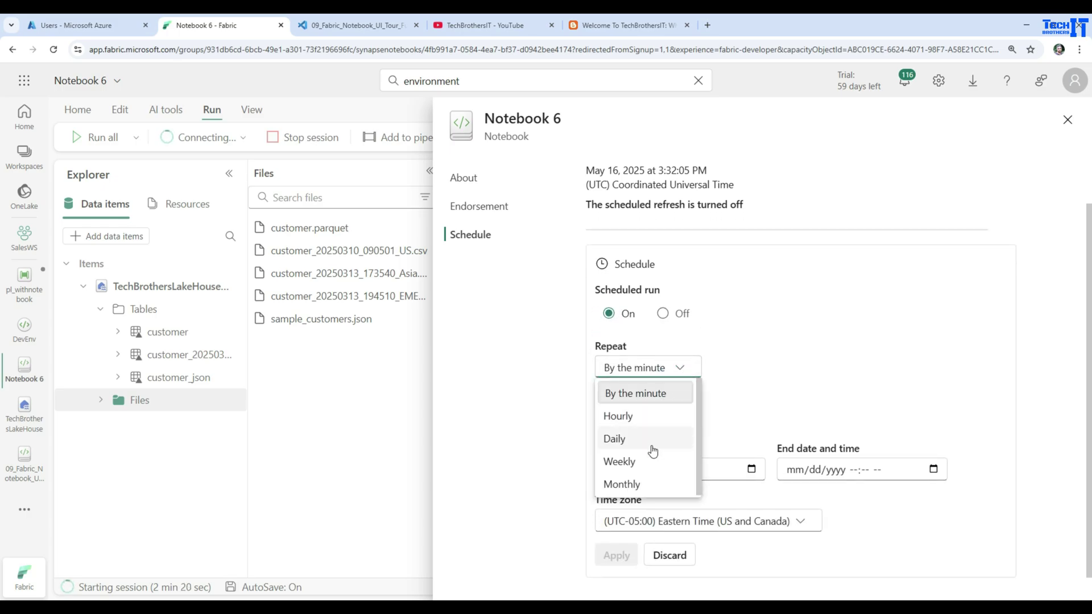
left_click(759, 387)
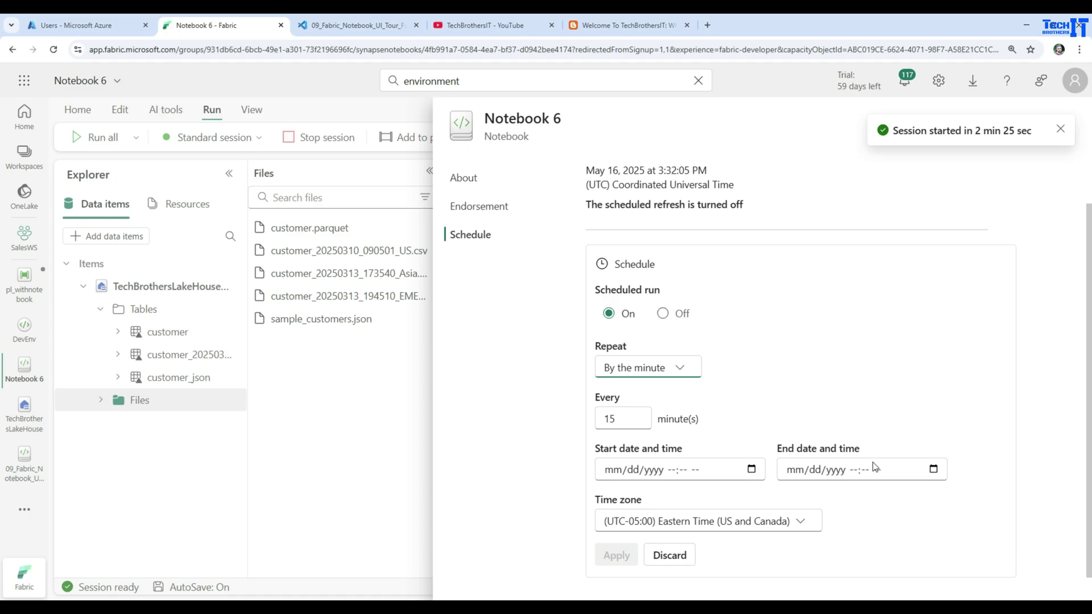
left_click(1062, 132)
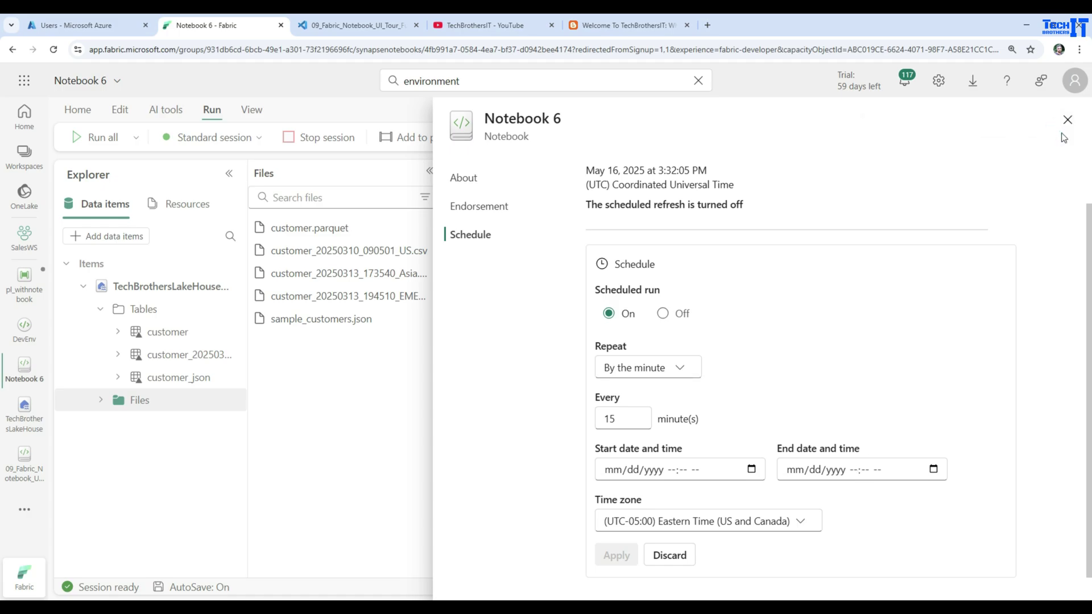
left_click(1068, 121)
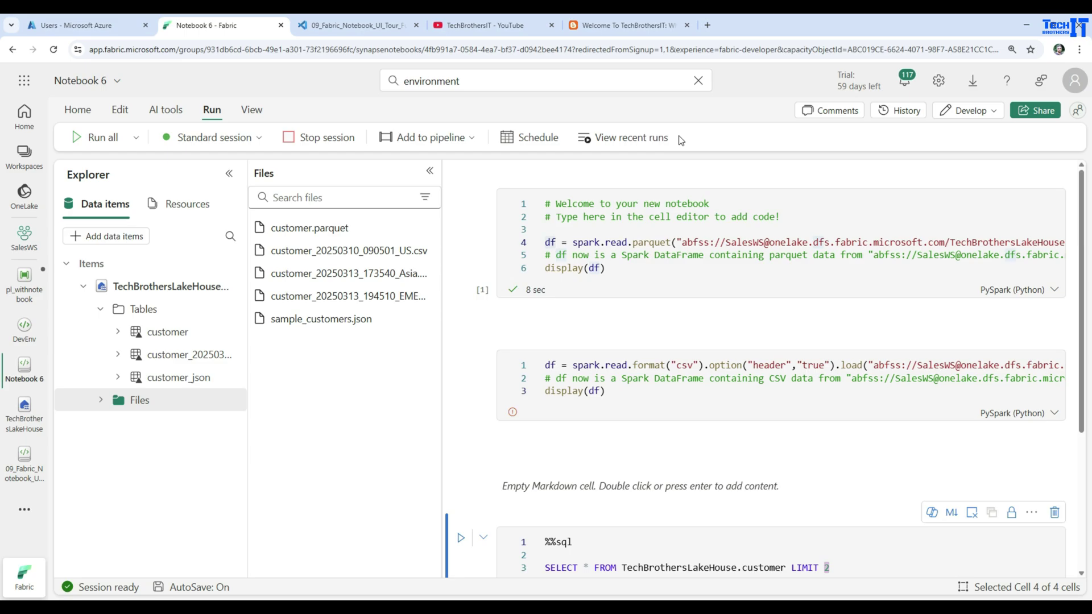
Step: View the recent runs of Notebook 6 and open the details of the stopped run
left_click(631, 144)
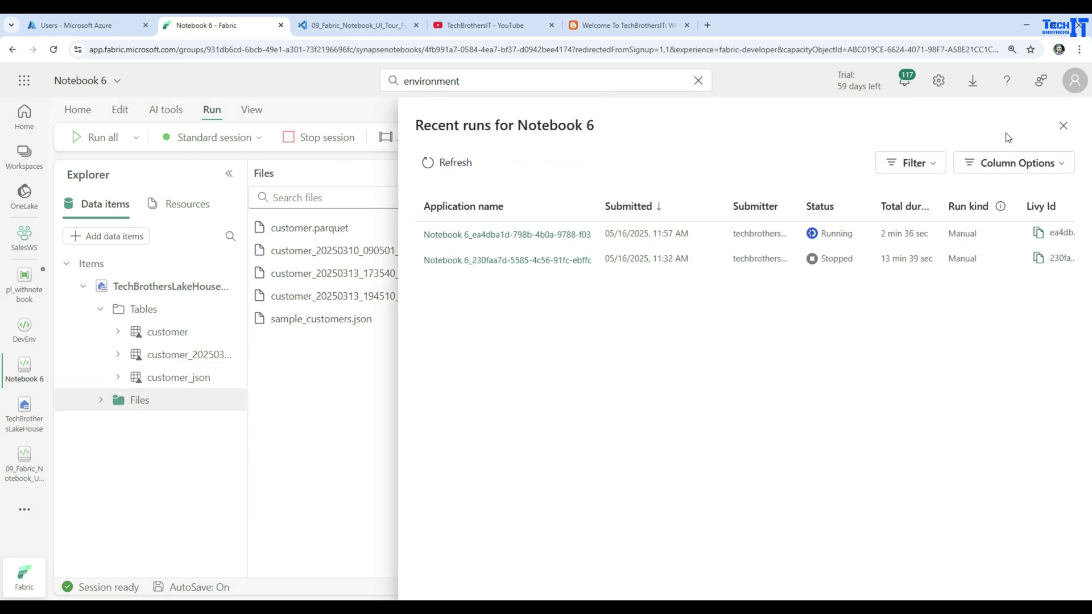
left_click(1062, 127)
left_click(640, 143)
left_click(516, 261)
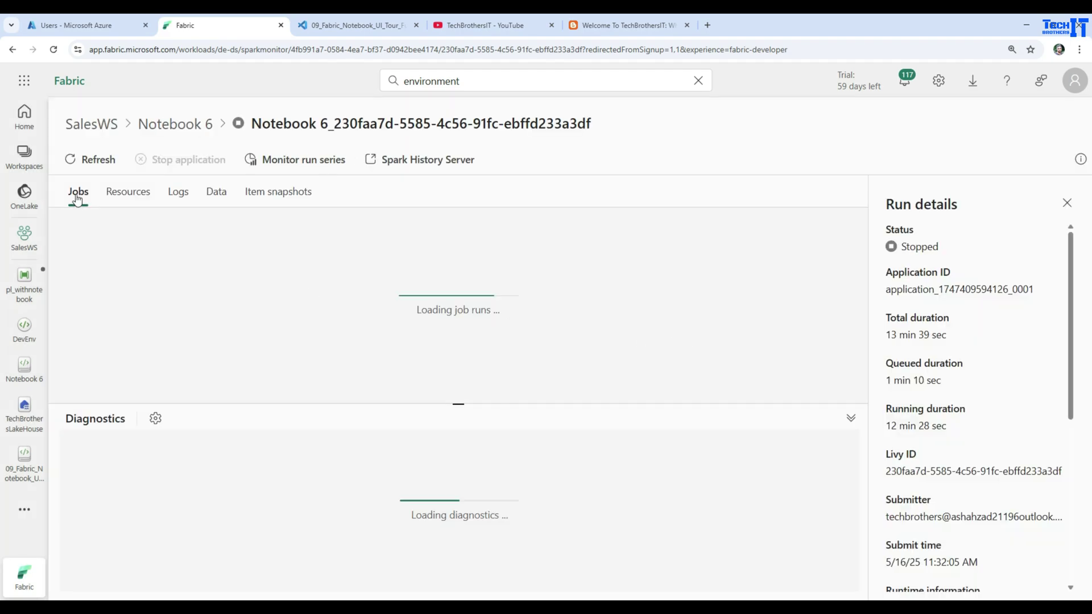
Step: Examine the stopped run's resource usage, input data files, item snapshots and Spark configuration, and return to Notebook 6
left_click(119, 192)
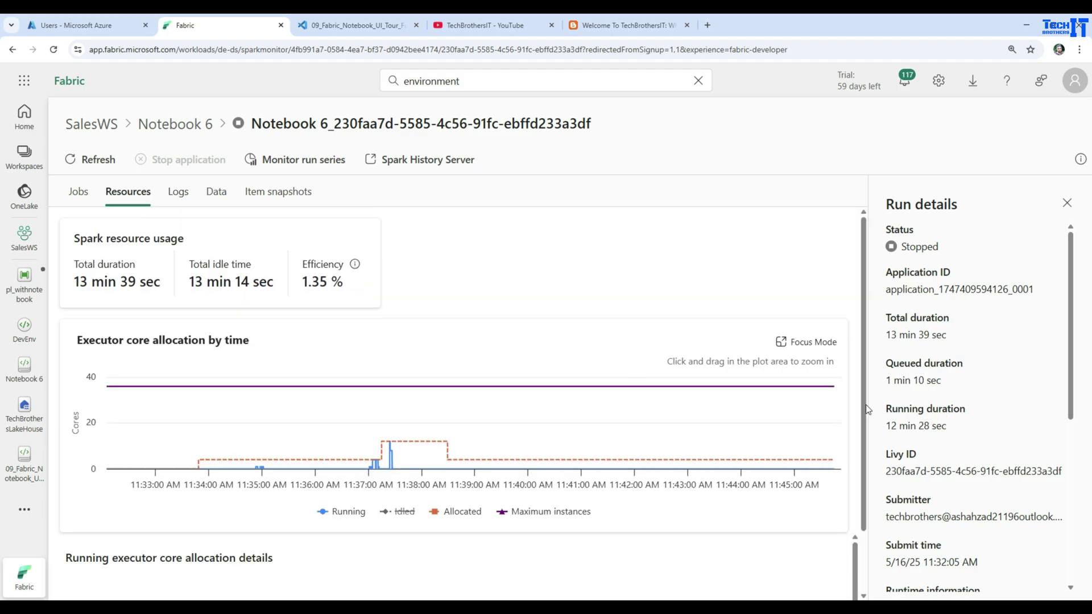
left_click(213, 195)
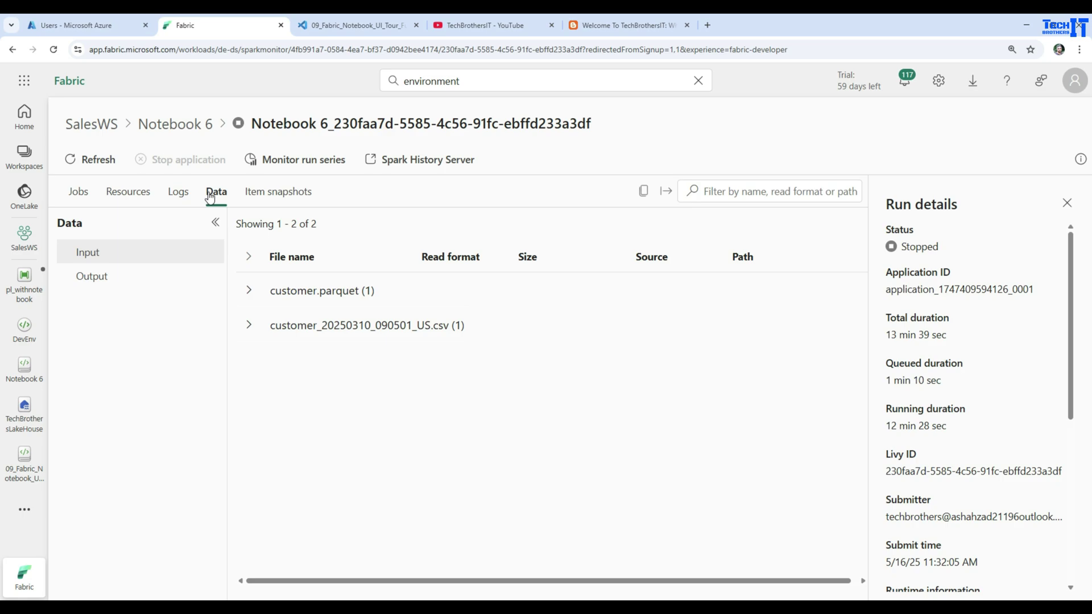
left_click(253, 291)
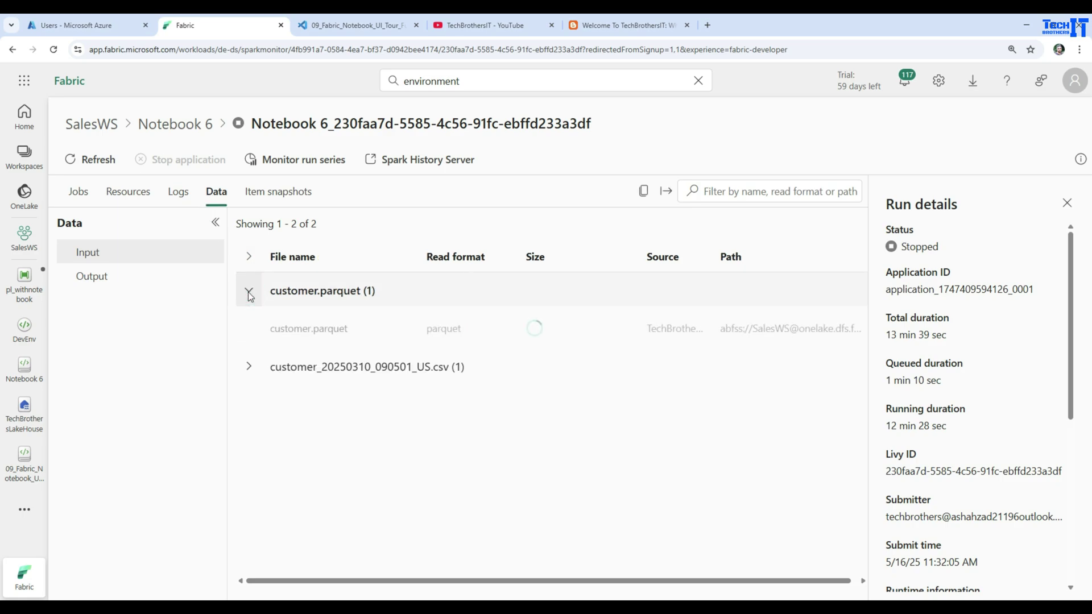
left_click(249, 364)
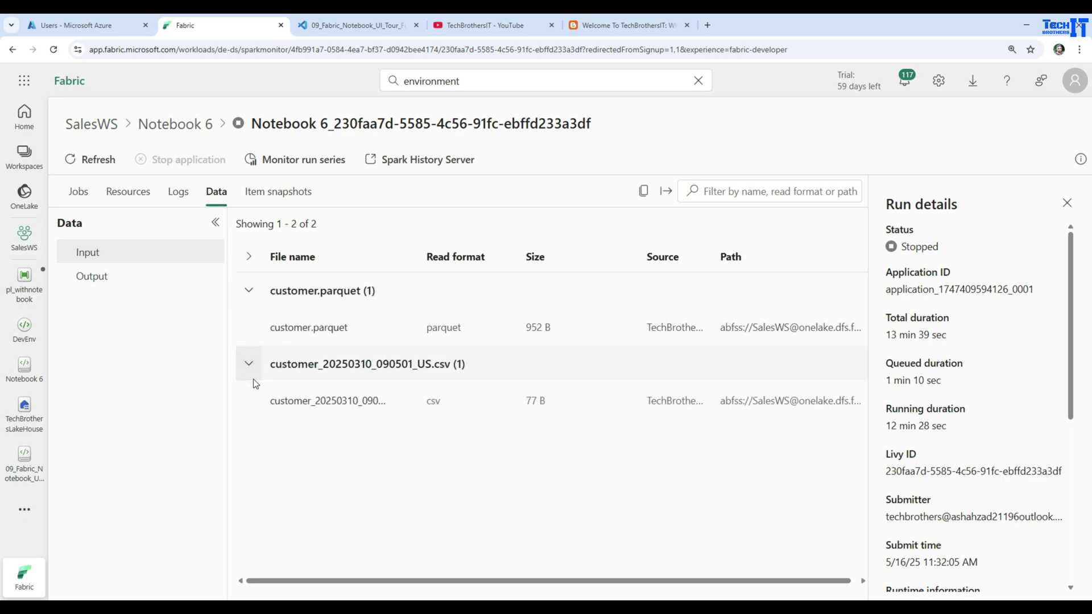
left_click(289, 193)
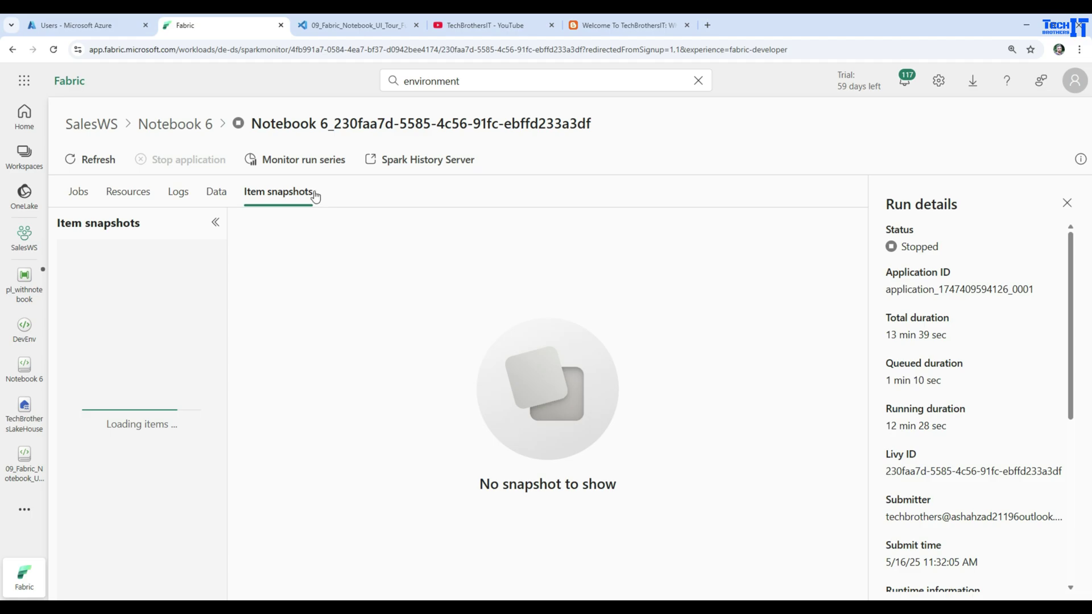
scroll(964, 378, "down", 5)
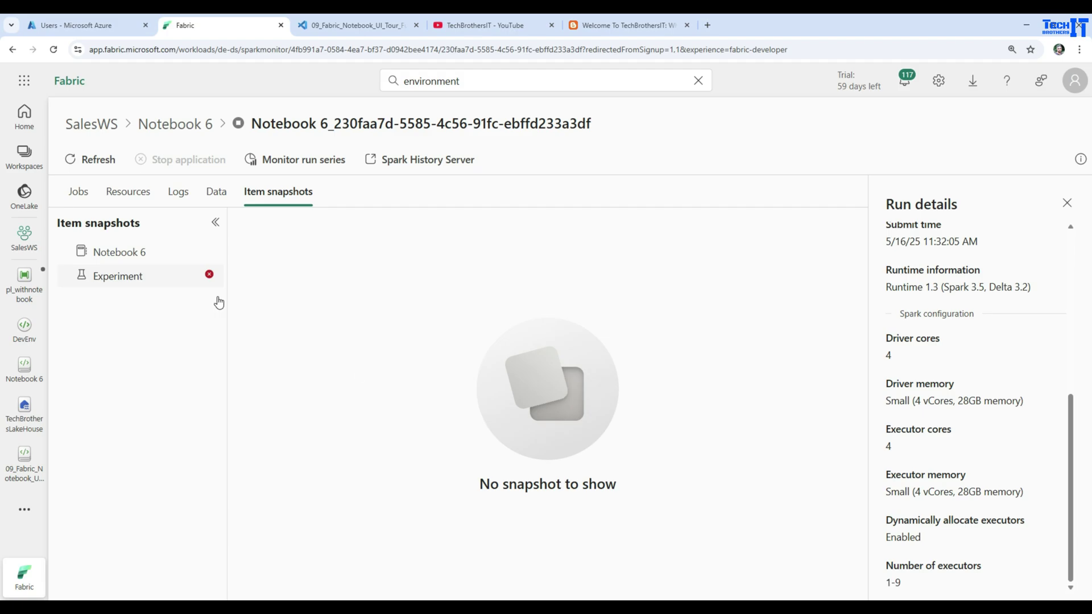
left_click(181, 124)
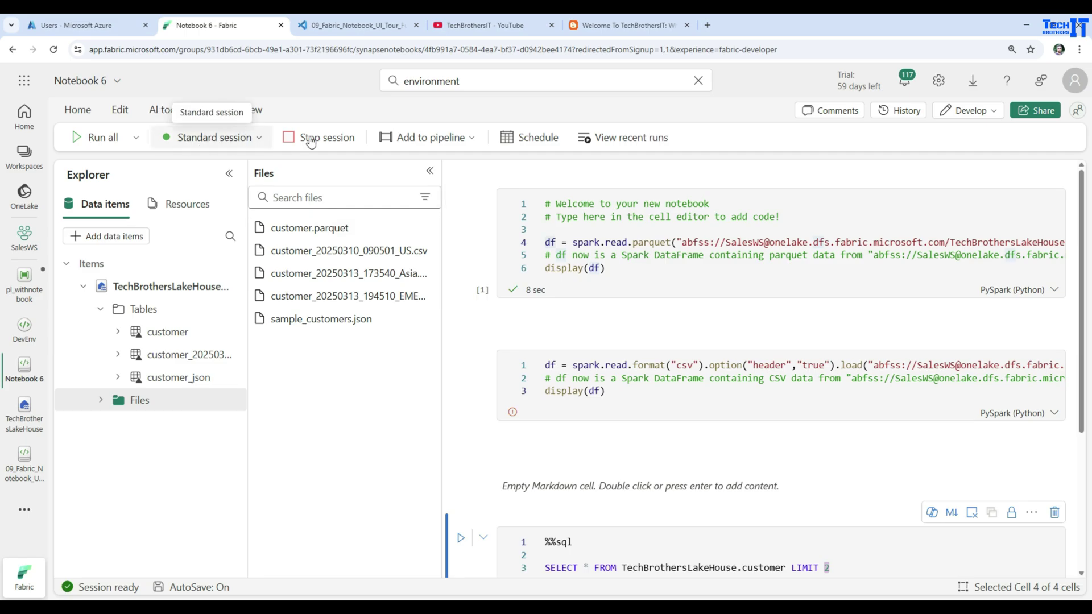
Step: Preview Notebook 6 in the Side by side and Outputs only layouts, and return it to Standard
left_click(244, 109)
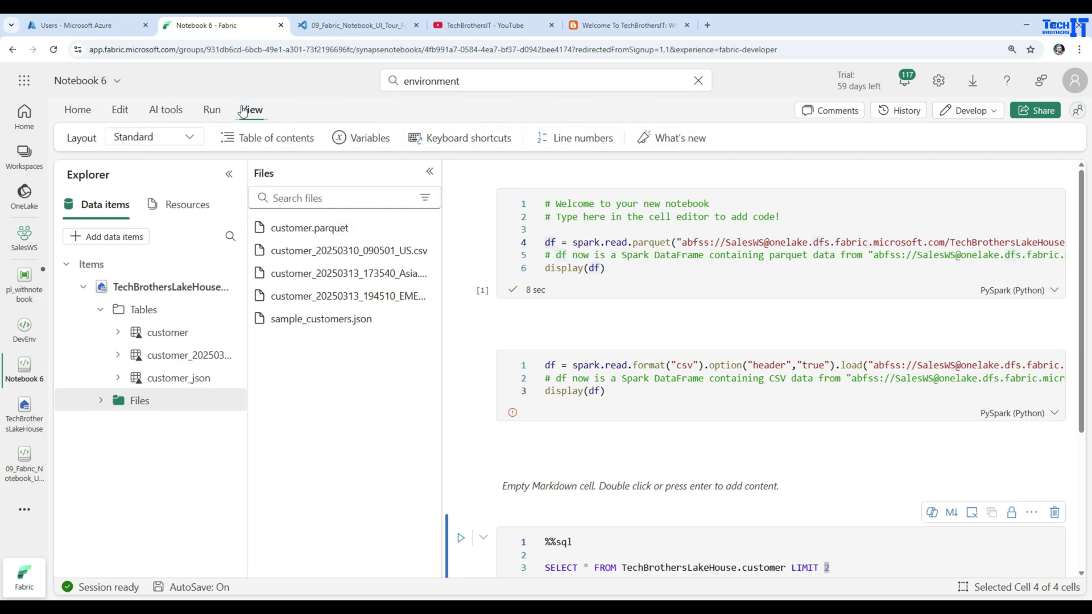
left_click(180, 142)
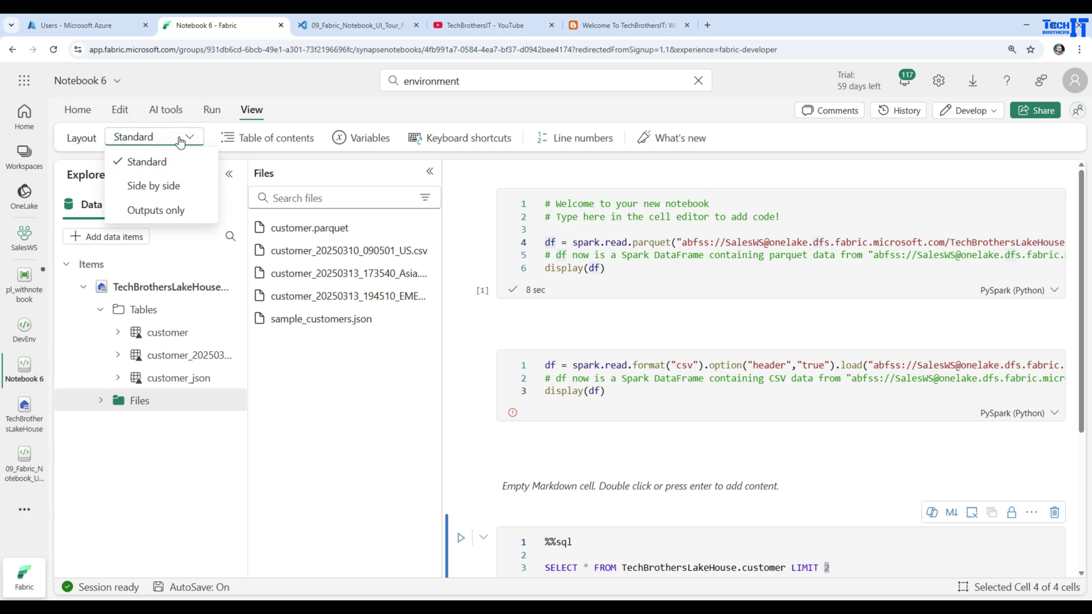
left_click(165, 186)
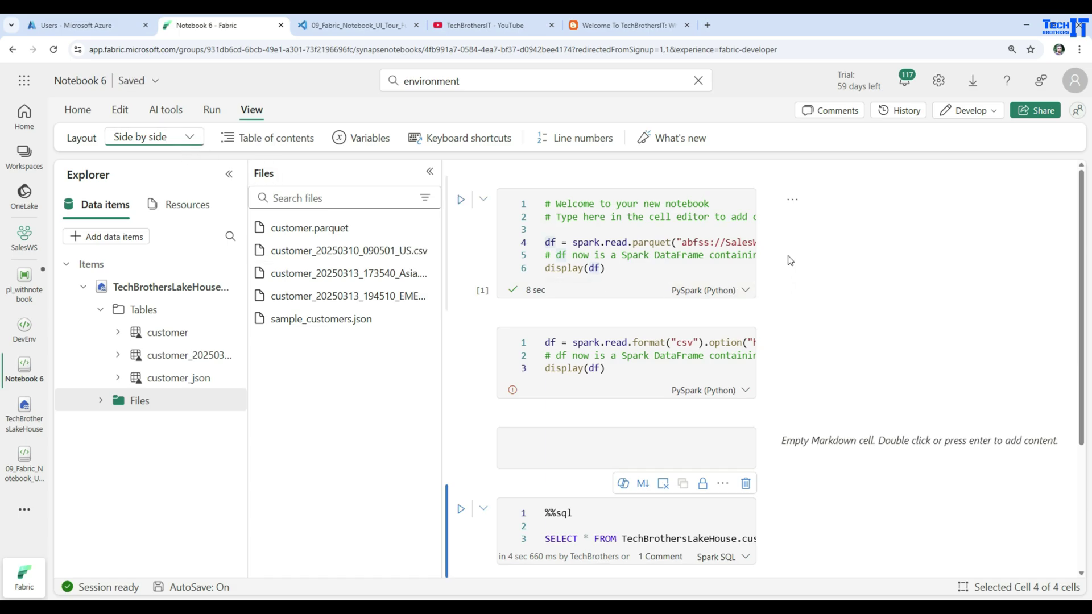
left_click(182, 138)
left_click(158, 209)
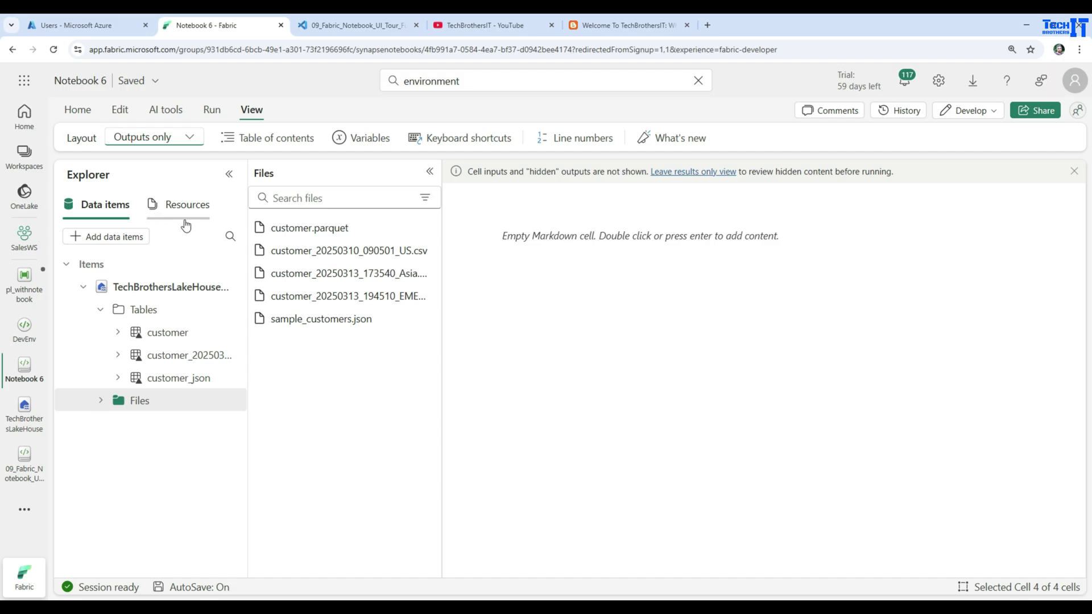
left_click(191, 138)
left_click(164, 165)
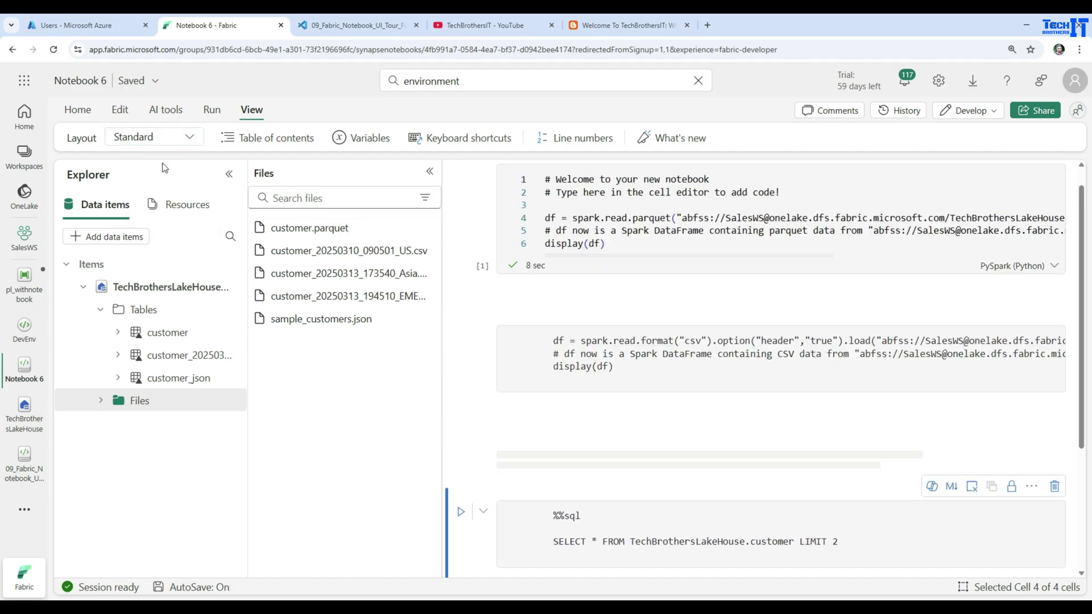
Step: Preview the 09_Fabric_Notebook_UI_Tour_Full notebook in Side by side and Outputs only layouts, and return it to Standard
left_click(24, 464)
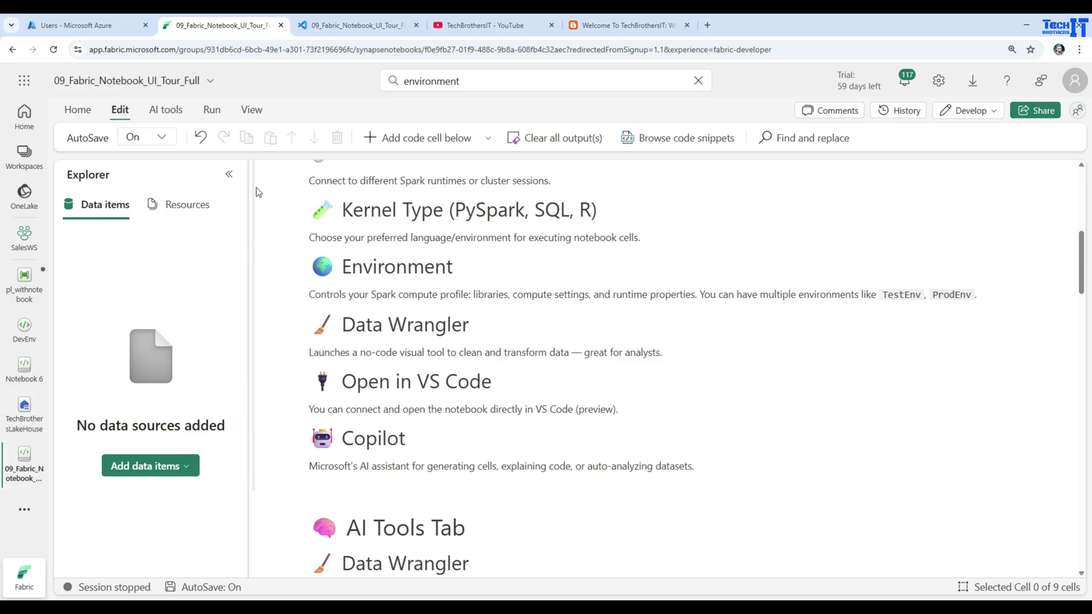
left_click(250, 110)
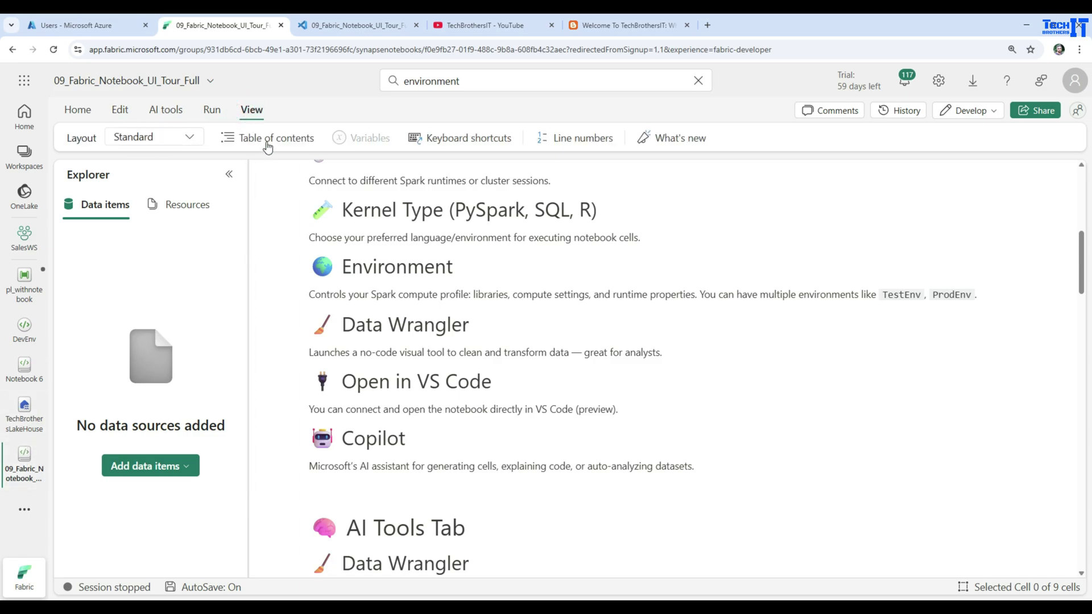
left_click(143, 138)
left_click(149, 188)
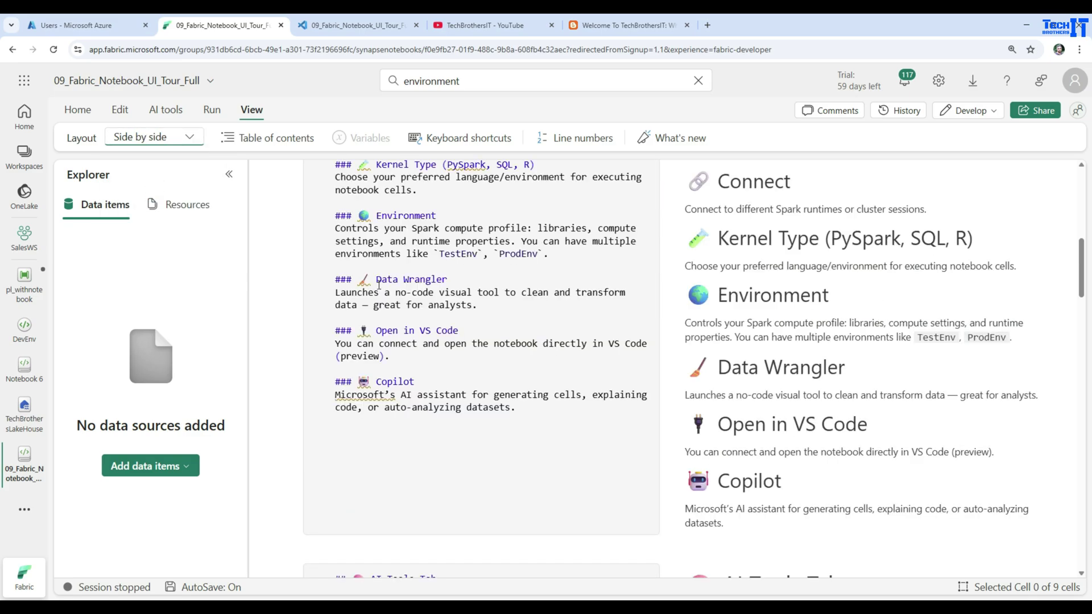
scroll(513, 360, "up", 3)
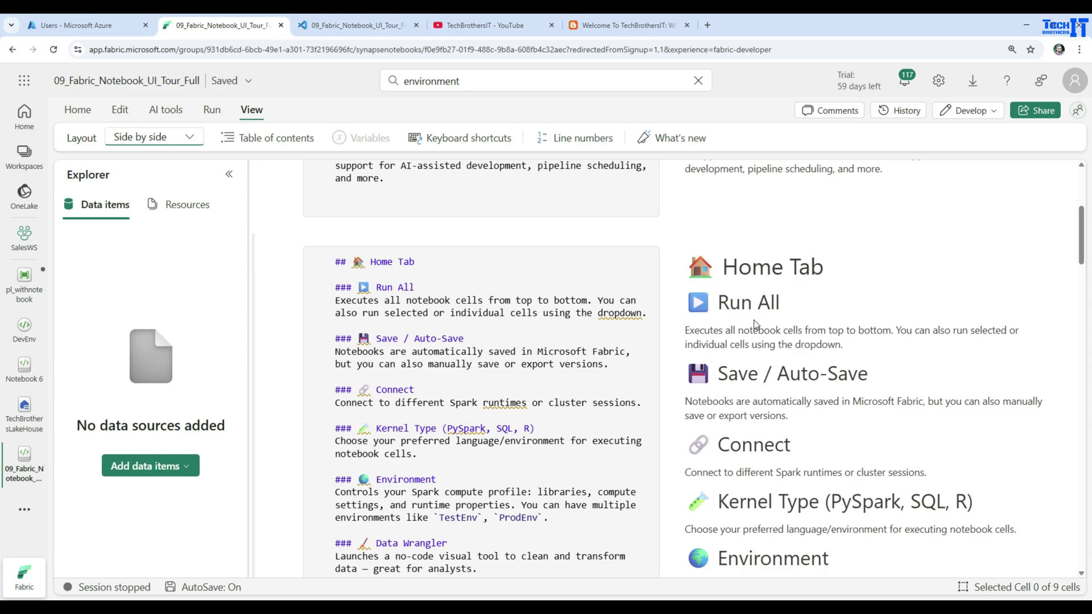
left_click(178, 142)
left_click(165, 212)
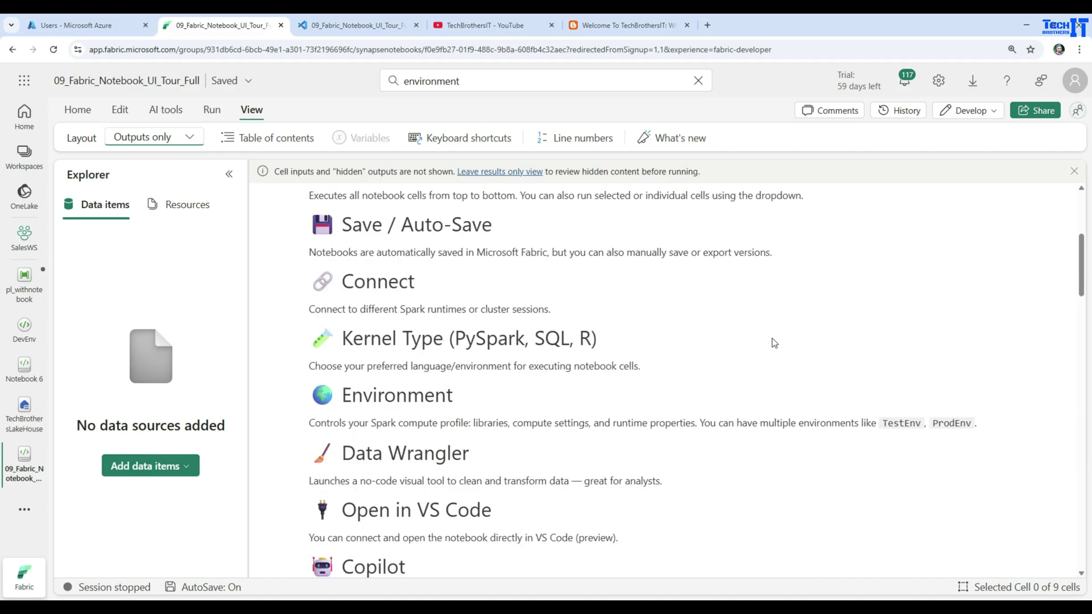
left_click(180, 140)
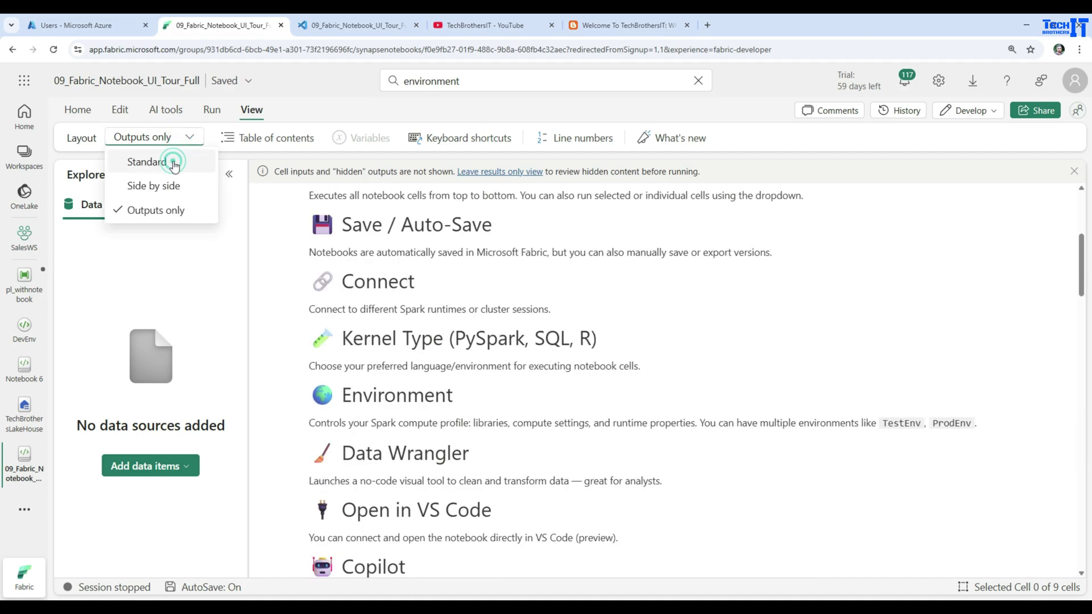
left_click(170, 162)
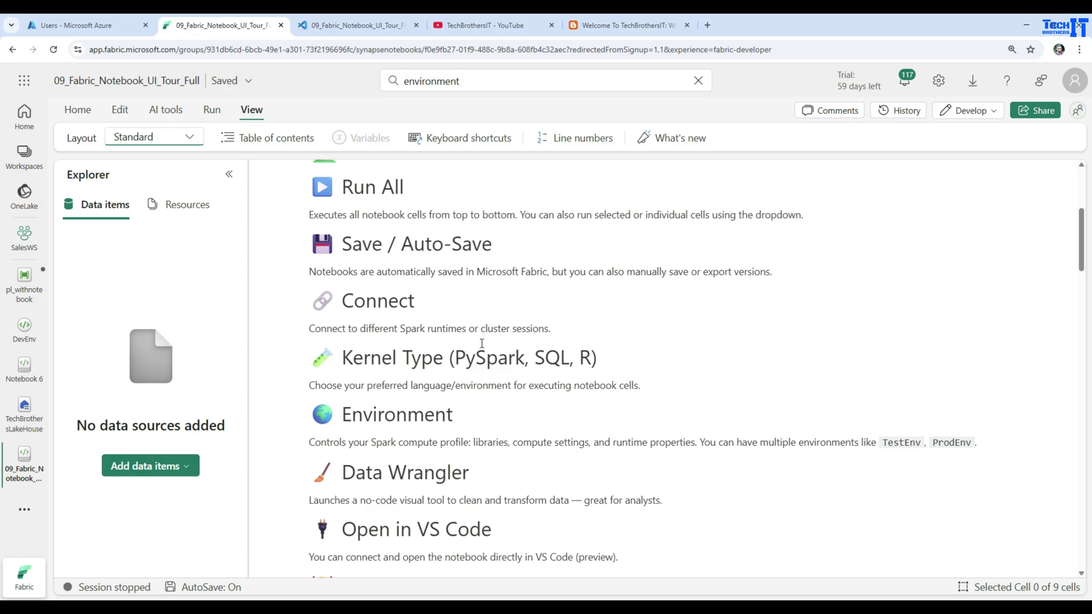
Step: Show the notebook's table of contents and use it to navigate to the Environment and Develop Mode (Access Controls) sections
left_click(248, 143)
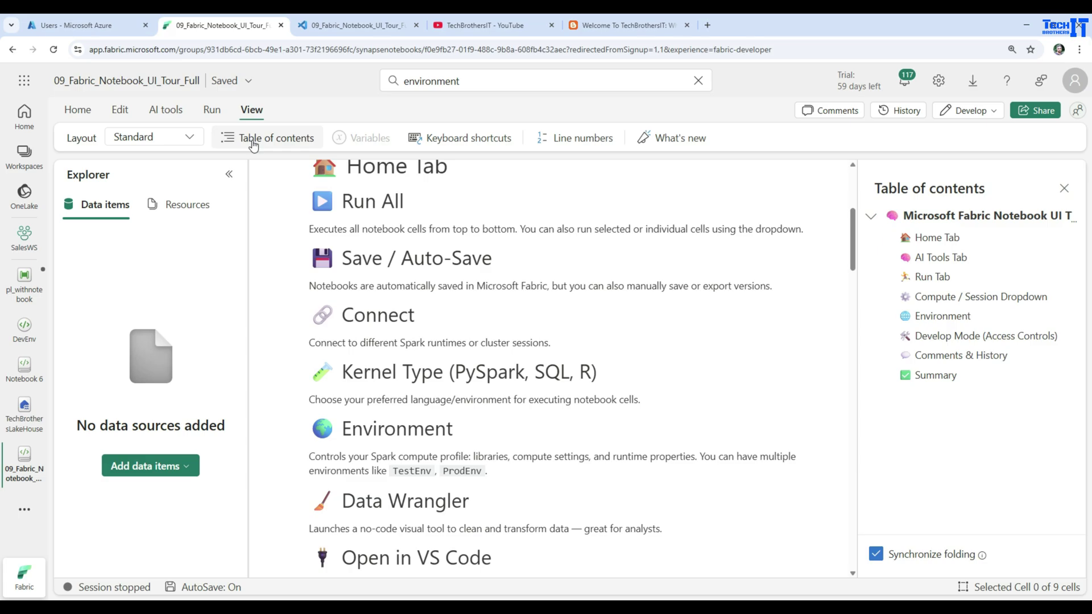
scroll(529, 313, "up", 5)
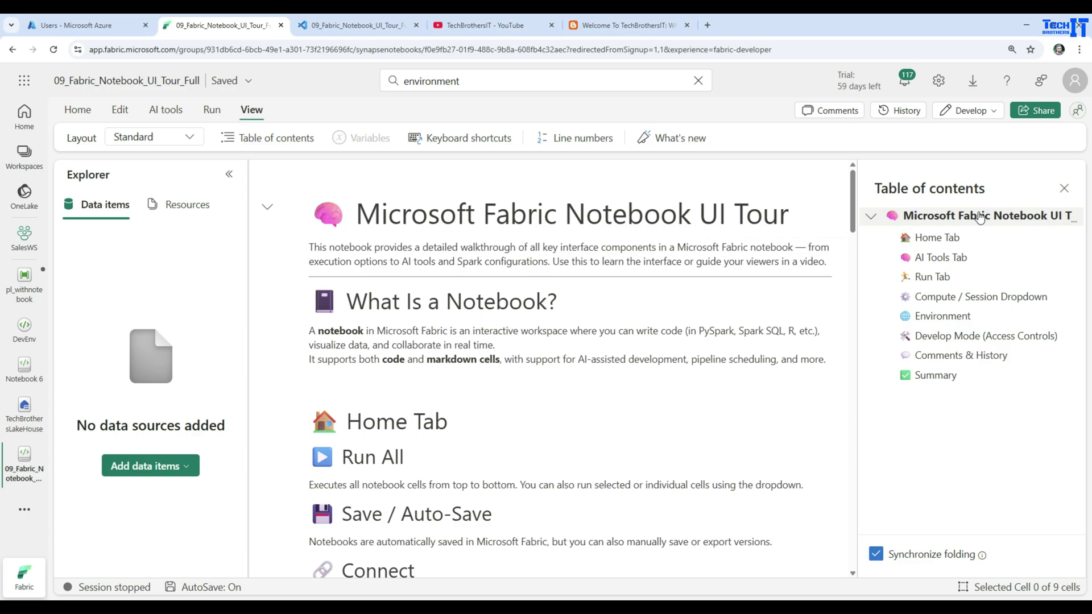
left_click(938, 261)
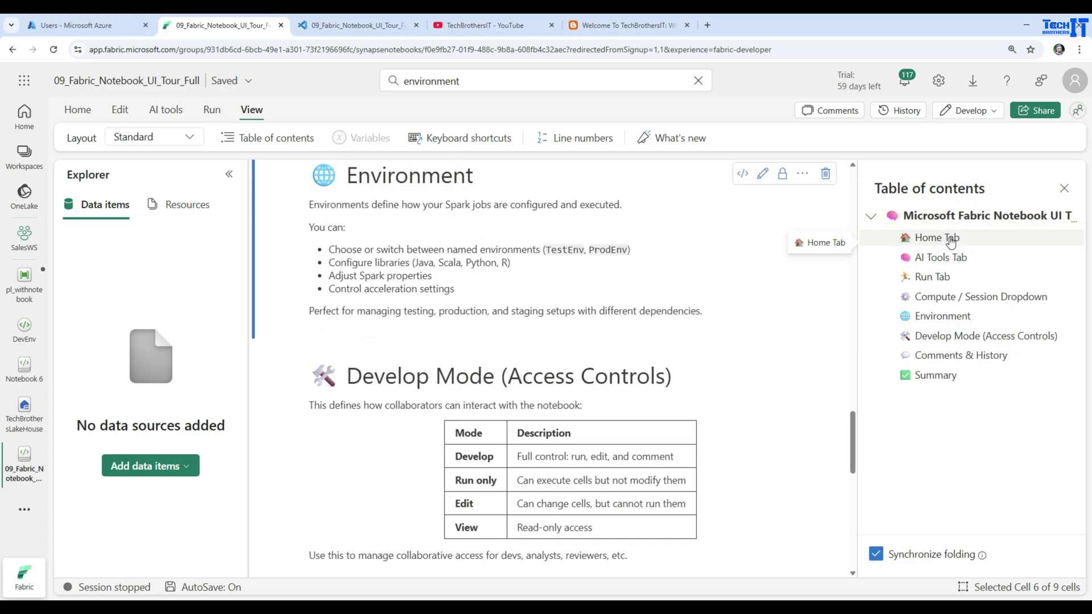
left_click(950, 239)
left_click(938, 318)
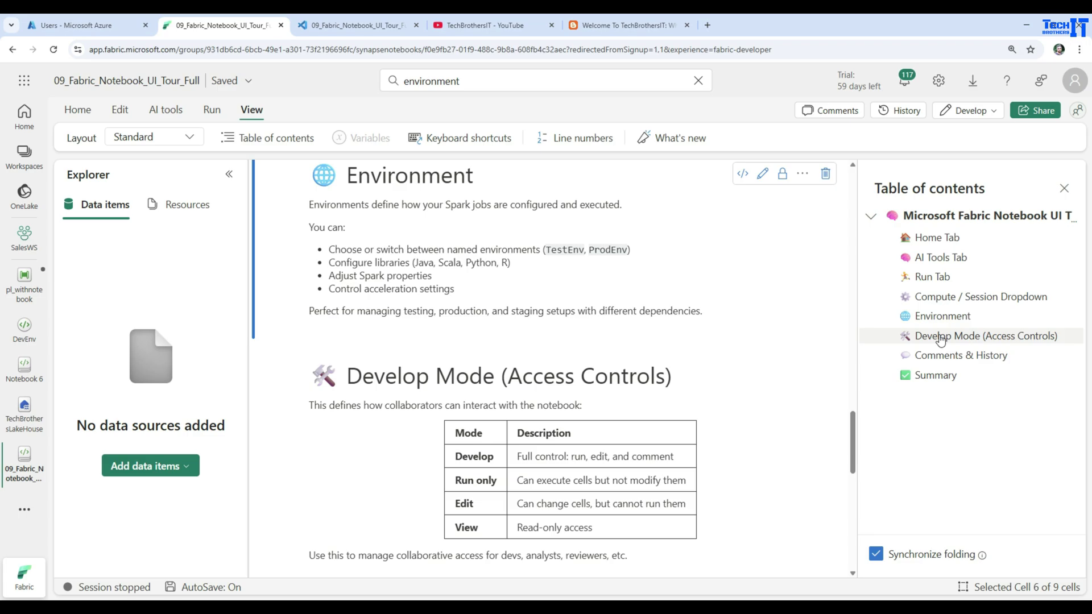
left_click(944, 335)
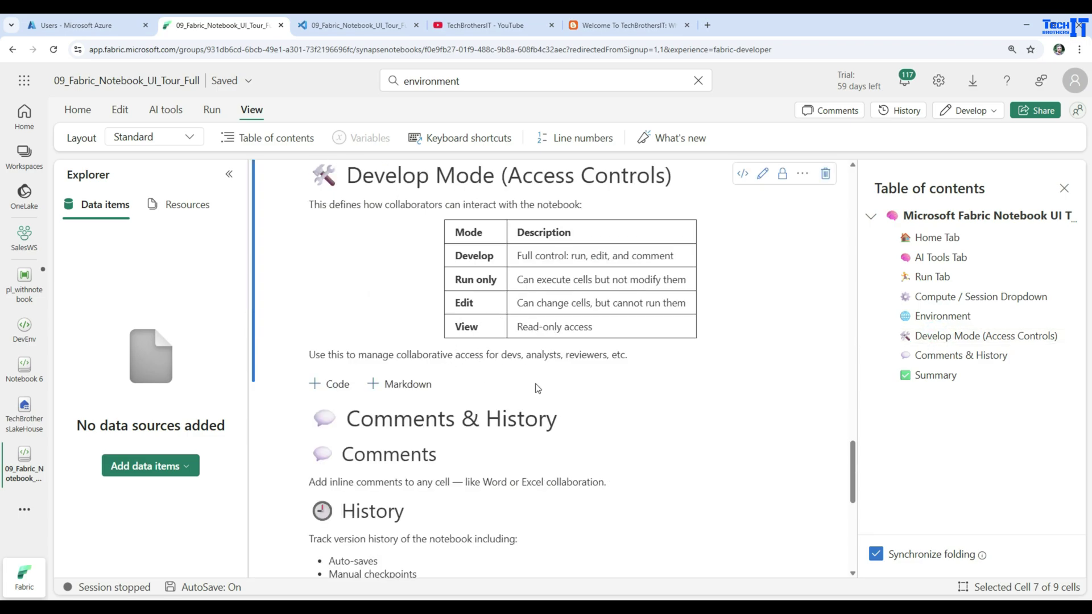
Step: Use the table of contents to navigate to the Summary section and back to Develop Mode (Access Controls)
scroll(538, 388, "down", 2)
left_click(935, 375)
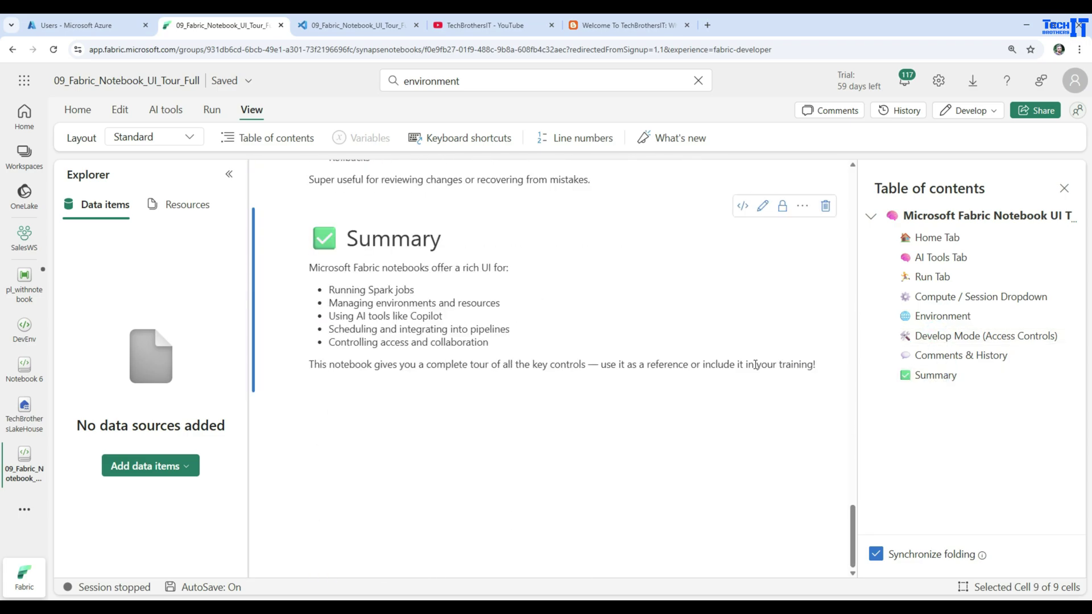
left_click(932, 339)
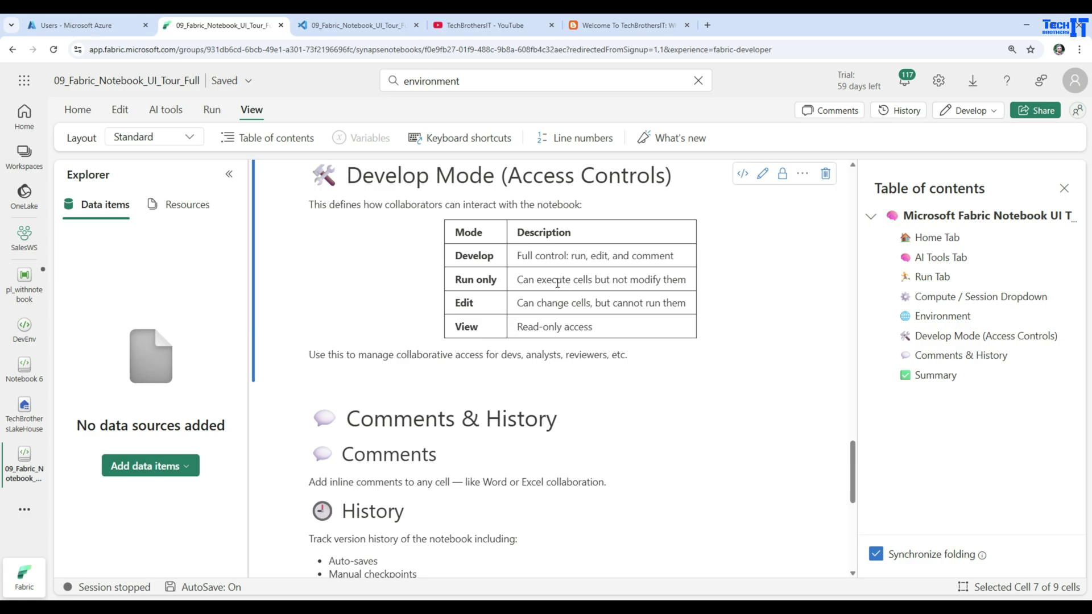
Step: Review the keyboard shortcuts for Command mode, Edit mode, and Command and Edit mode, including the one for executing all cells
left_click(467, 143)
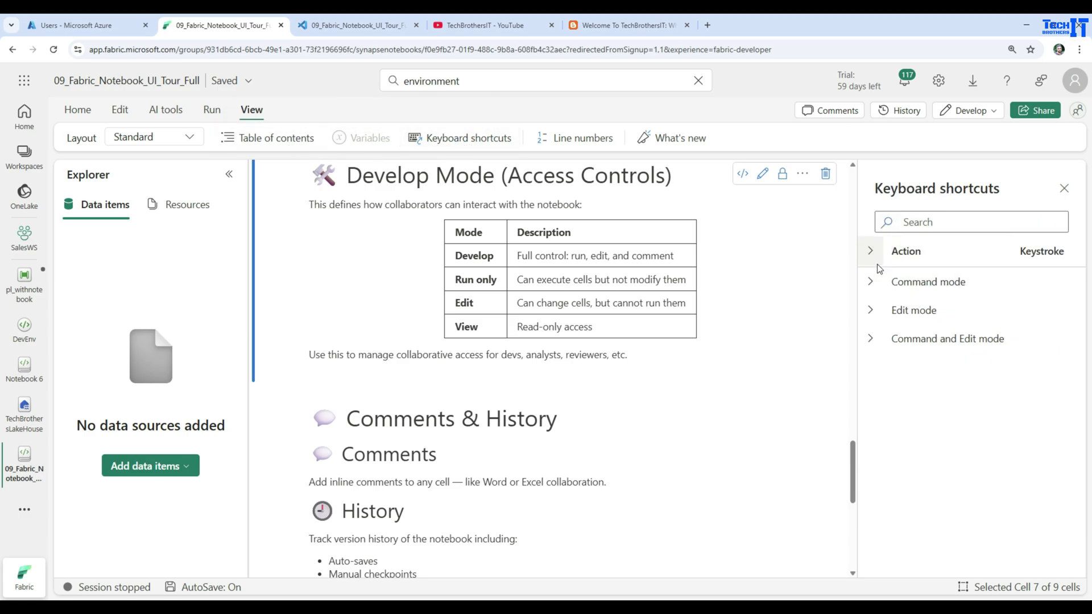
left_click(871, 282)
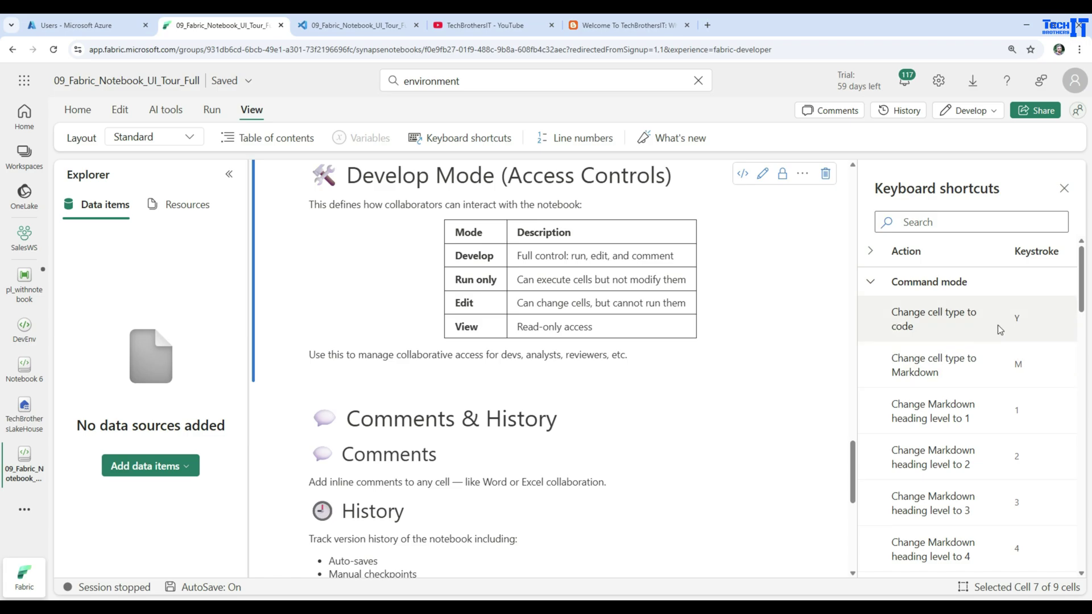
left_click(869, 283)
left_click(870, 310)
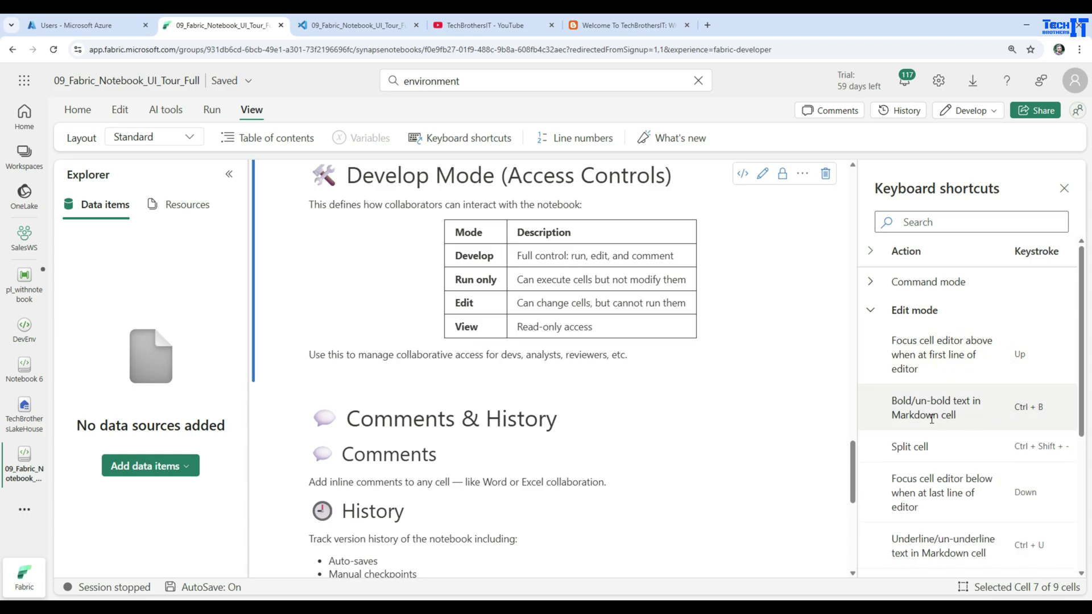
left_click(869, 311)
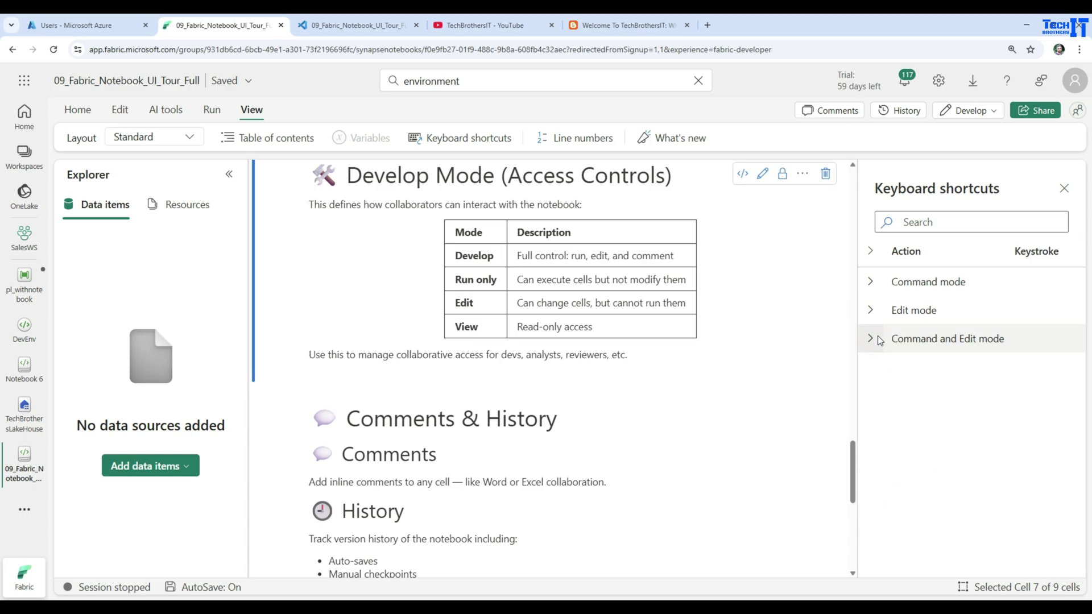
left_click(878, 338)
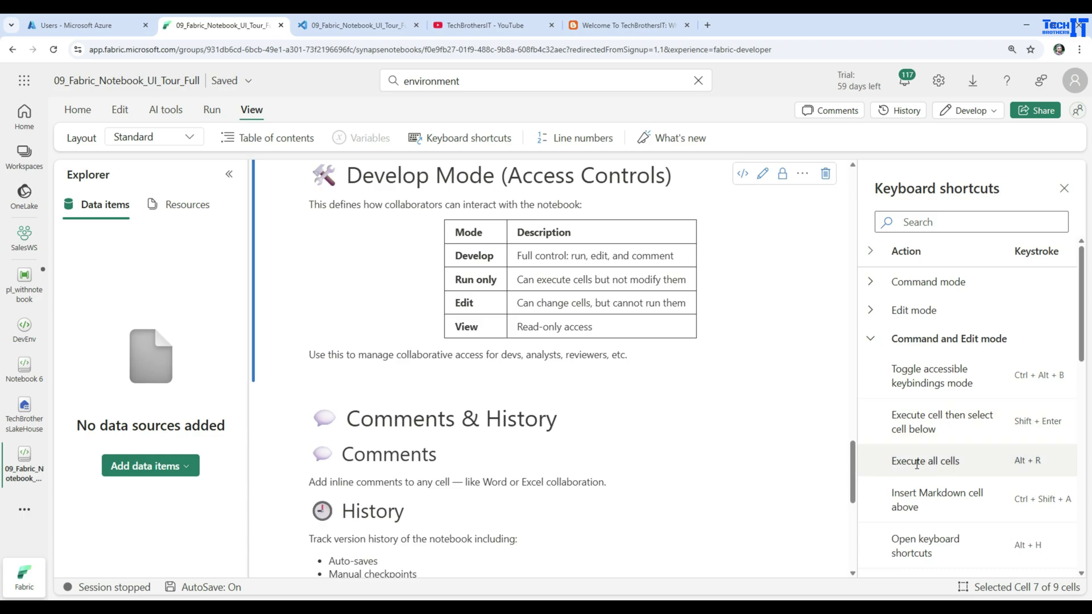
double_click(1038, 462)
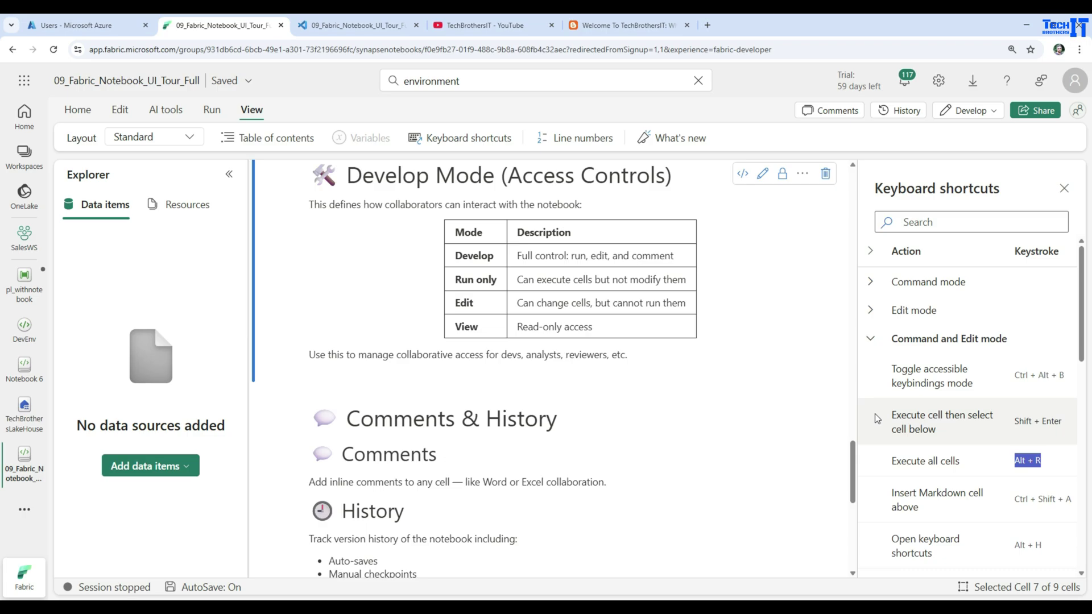
left_click(868, 339)
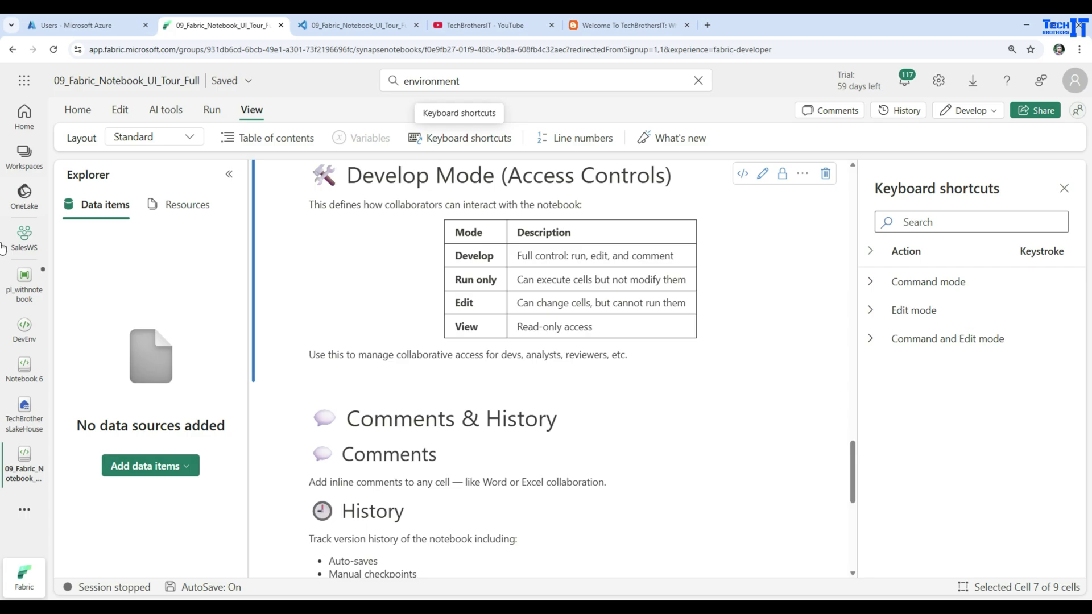
Step: Add a code cell below the SQL cell in Notebook 6, and turn the line numbers off and back on
left_click(25, 375)
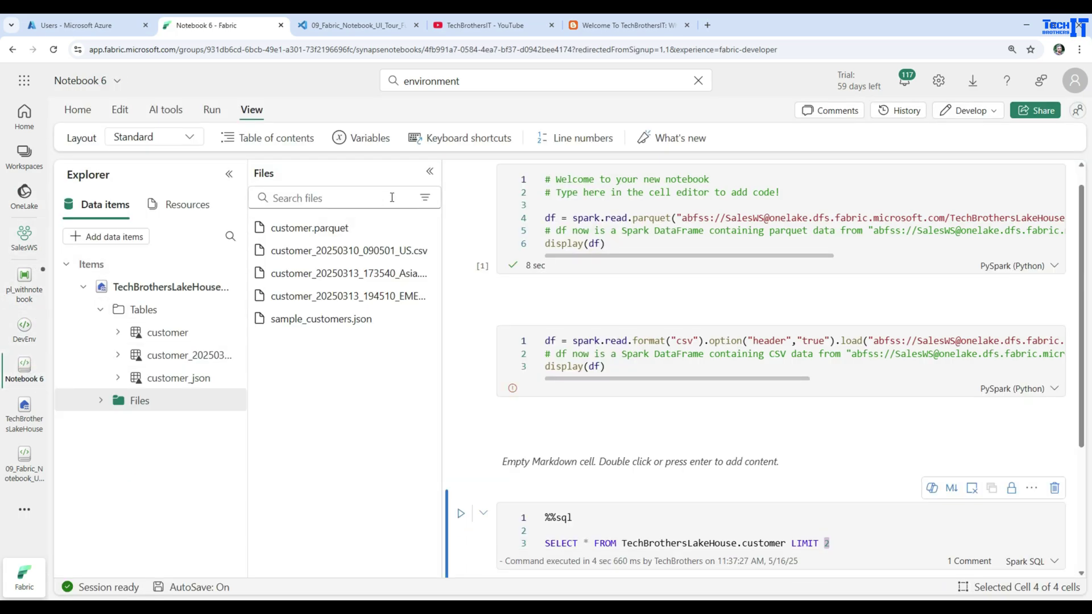
scroll(679, 344, "down", 3)
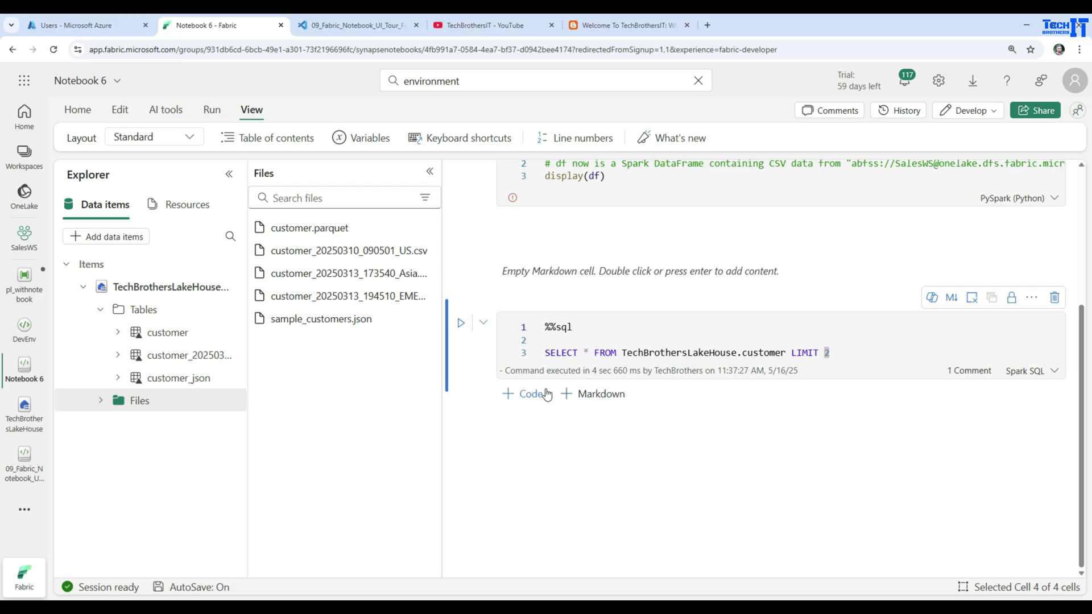
left_click(548, 392)
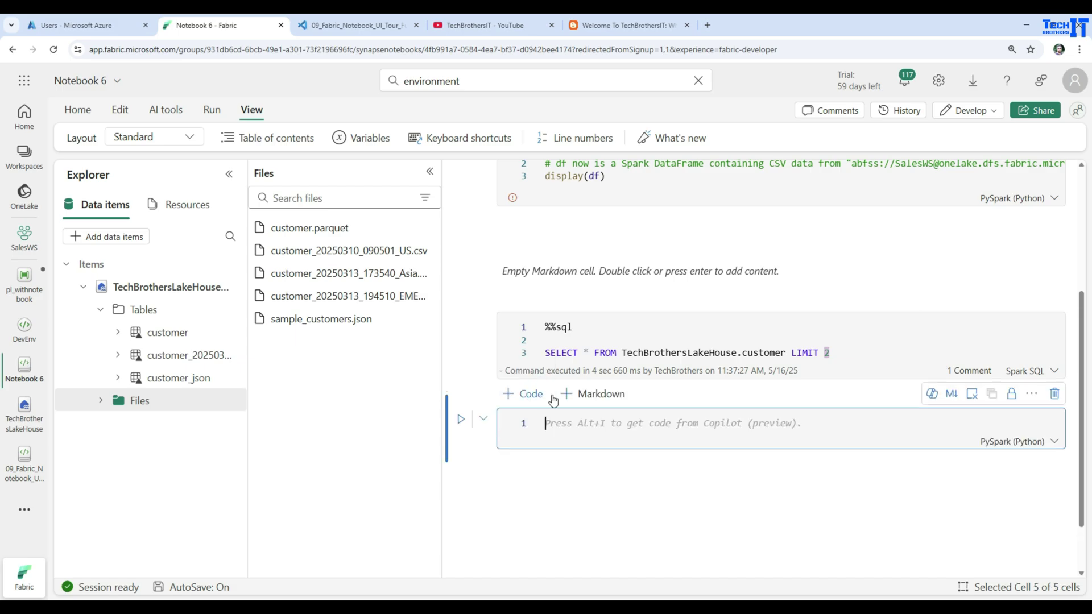
left_click(572, 147)
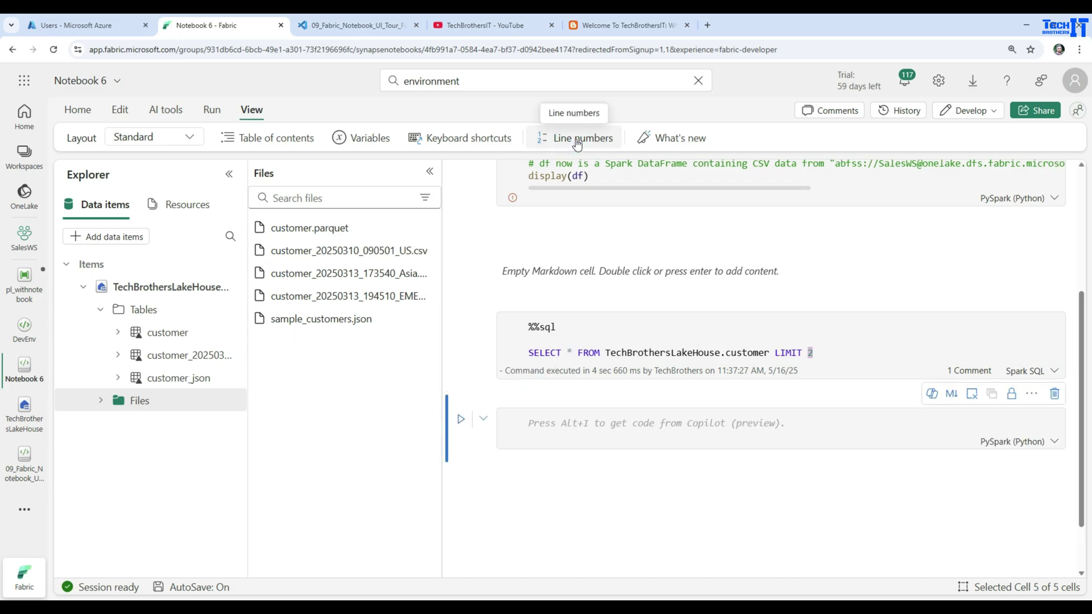
left_click(572, 146)
Step: Enter "teareare" and "233t" on separate lines in the new code cell, followed by an empty third line
left_click(571, 426)
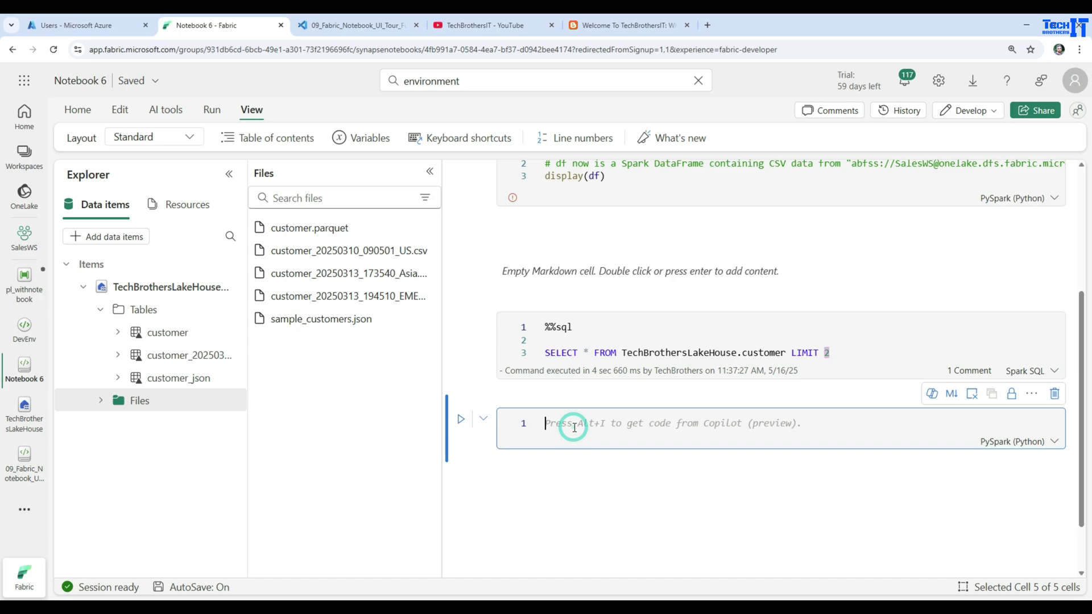
type("tearere")
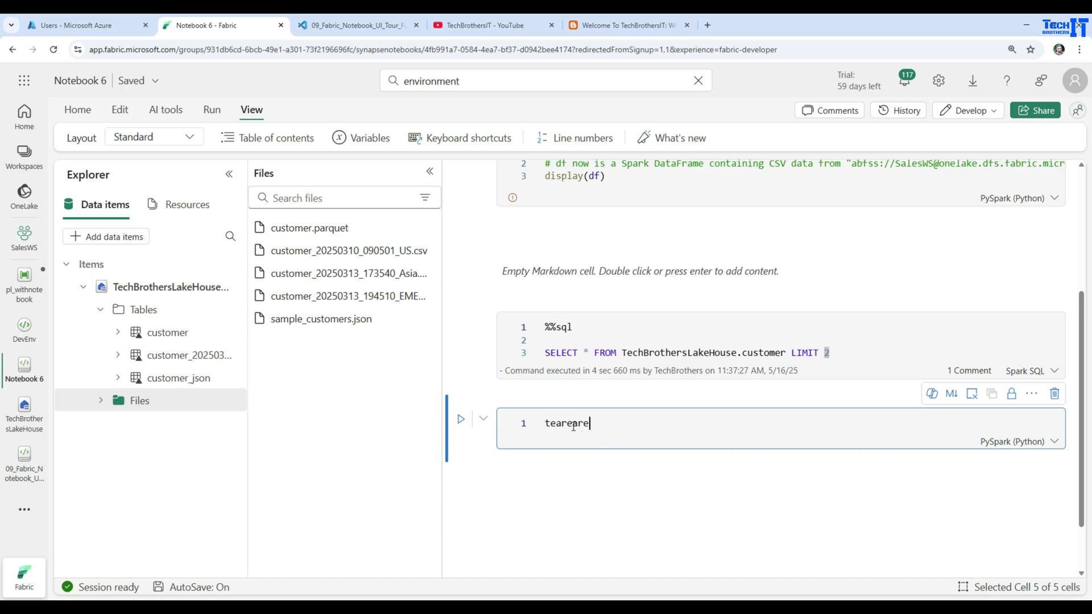
key("Return")
type("23")
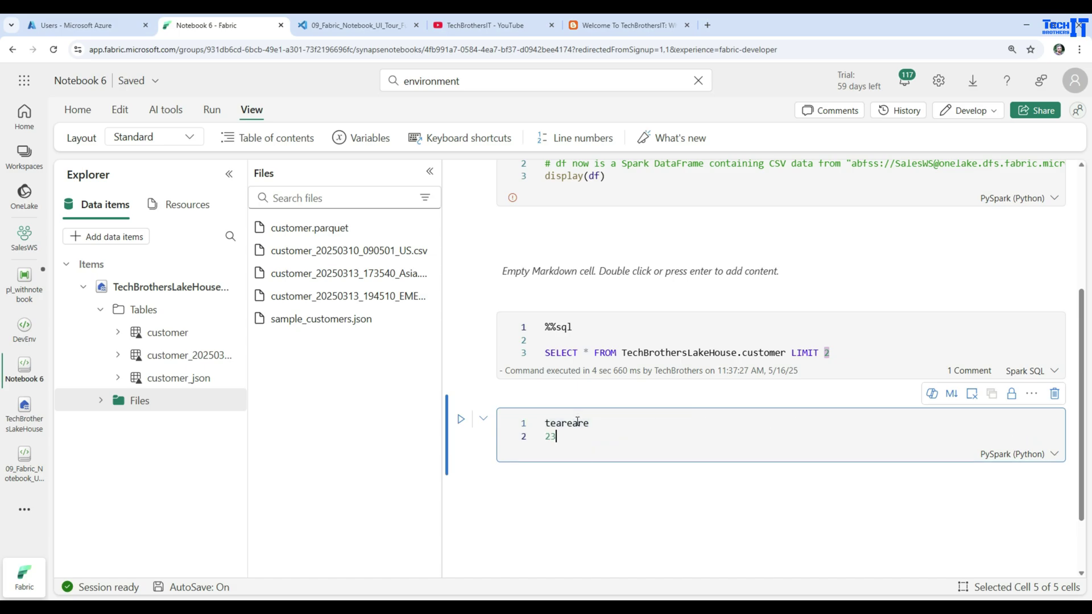
type("3t")
key("Return")
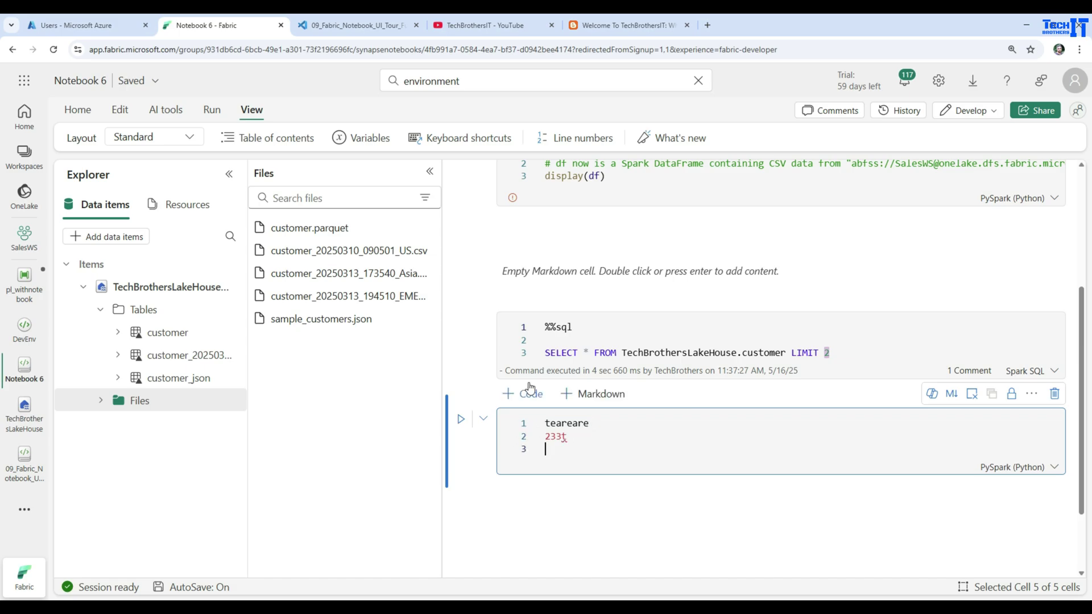
Step: Hide and show the line numbers across Notebook 6's cells, and view the What's new information
left_click(565, 139)
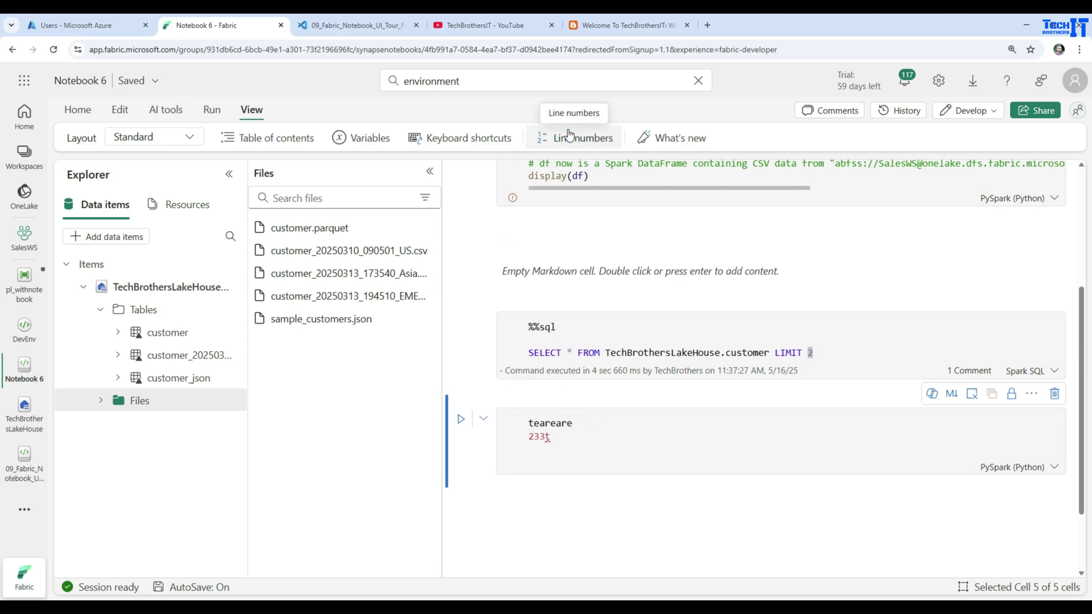
left_click(566, 140)
scroll(543, 222, "up", 3)
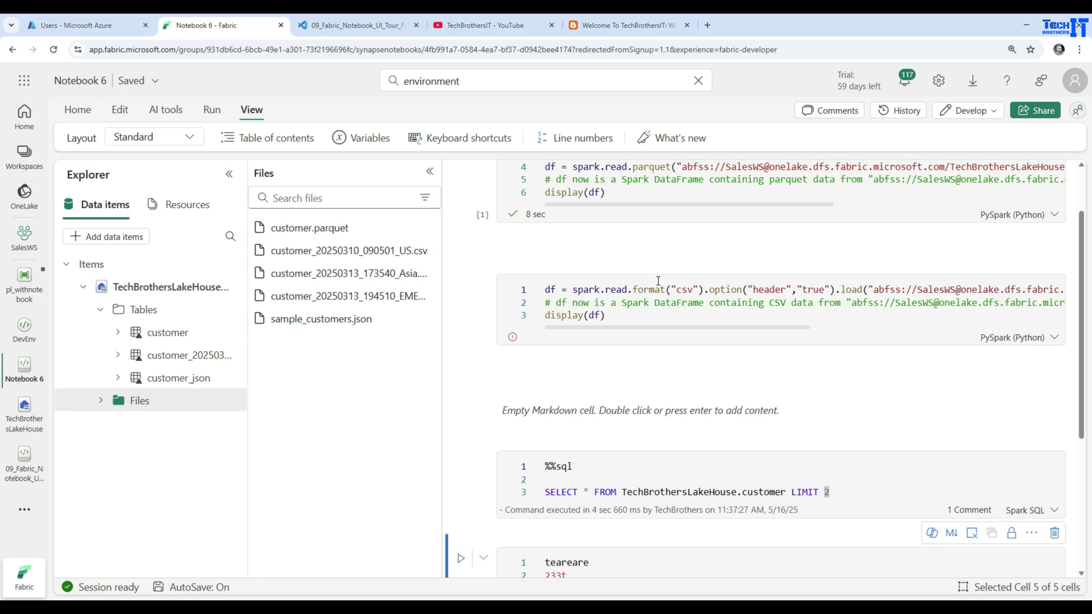
scroll(541, 209, "up", 1)
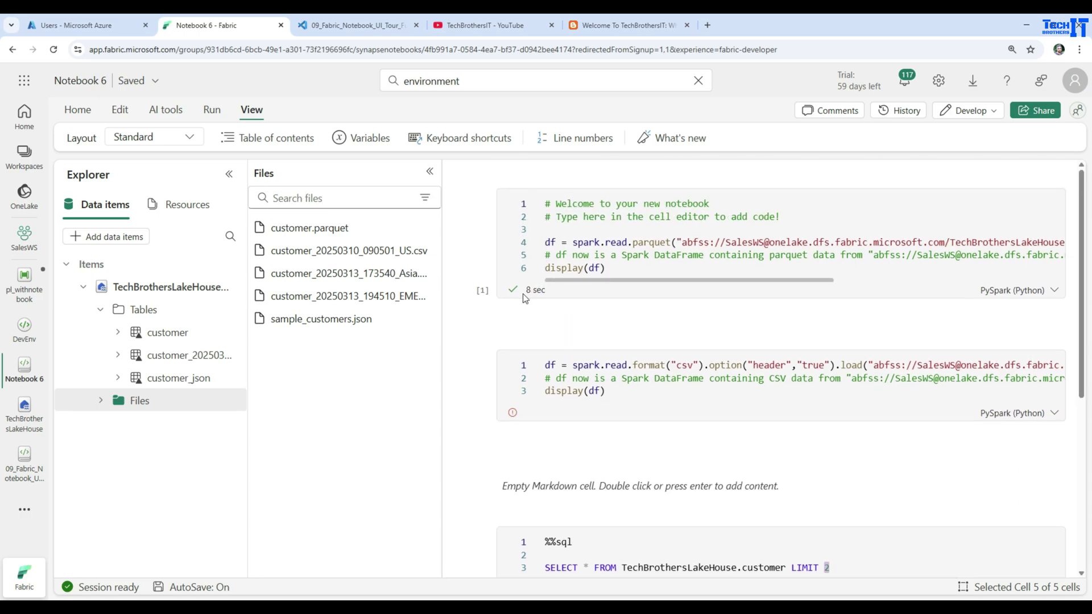
left_click(680, 141)
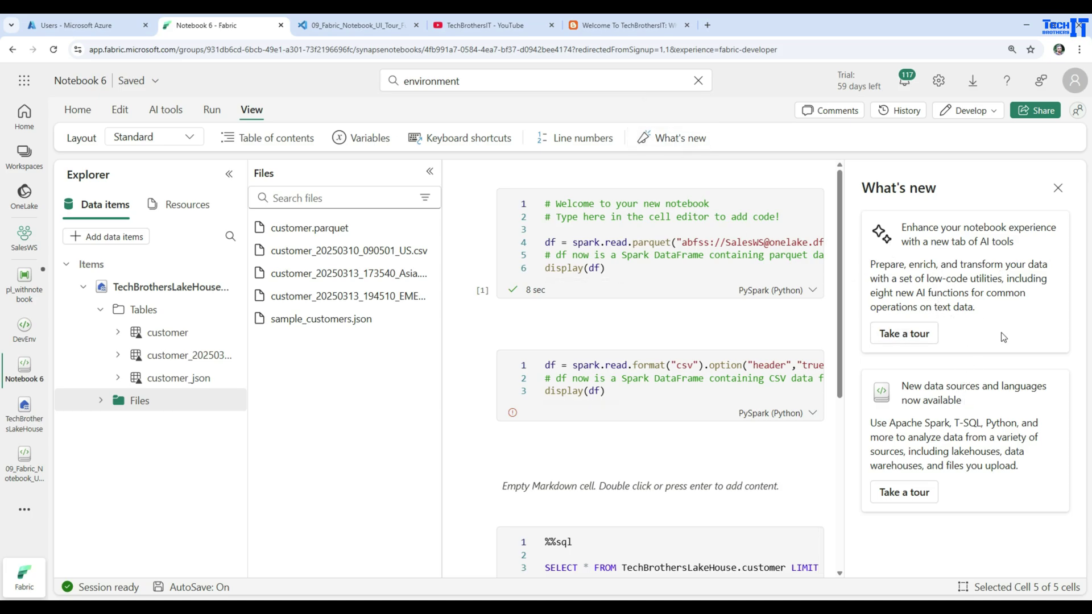
left_click(1059, 189)
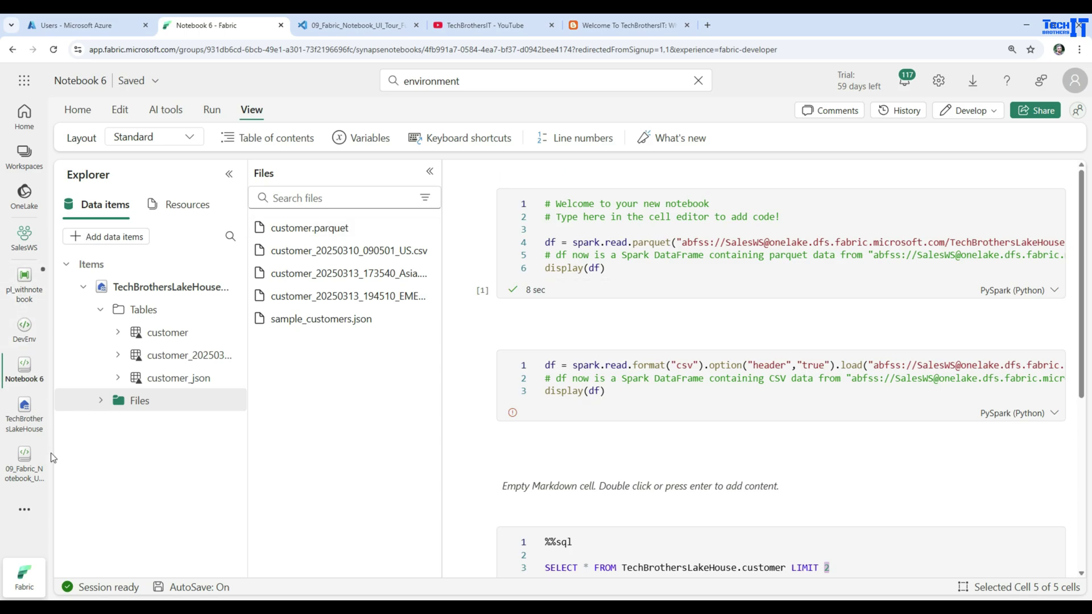
Step: Return to the 09_Fabric_Notebook_UI_Tour_Full notebook and compare its Develop Mode (Access Controls) section with the available notebook modes
left_click(24, 460)
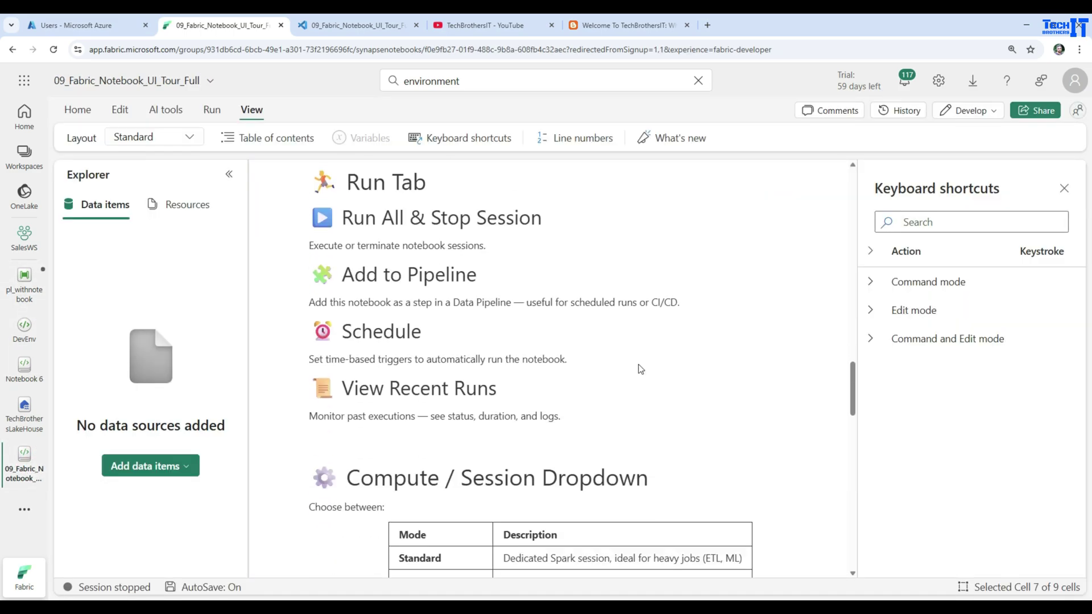
scroll(642, 369, "down", 10)
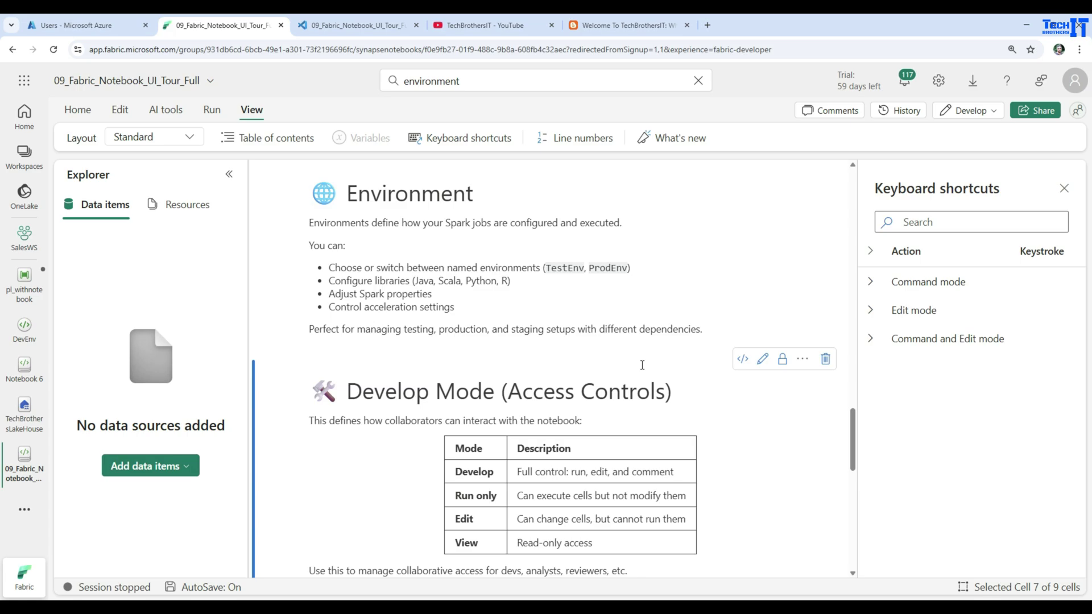
scroll(642, 366, "down", 2)
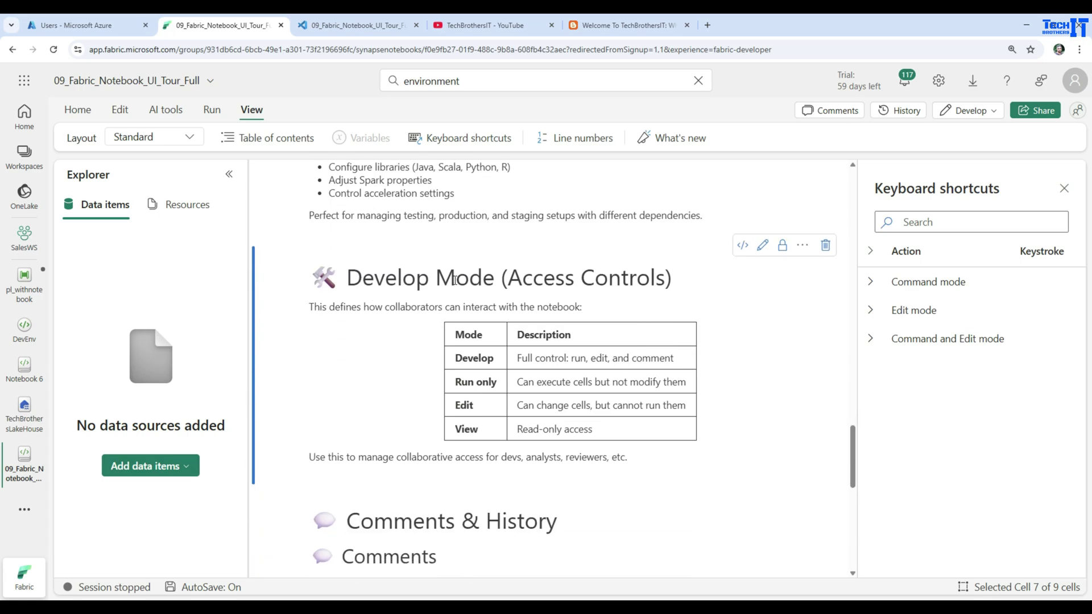
left_click(985, 117)
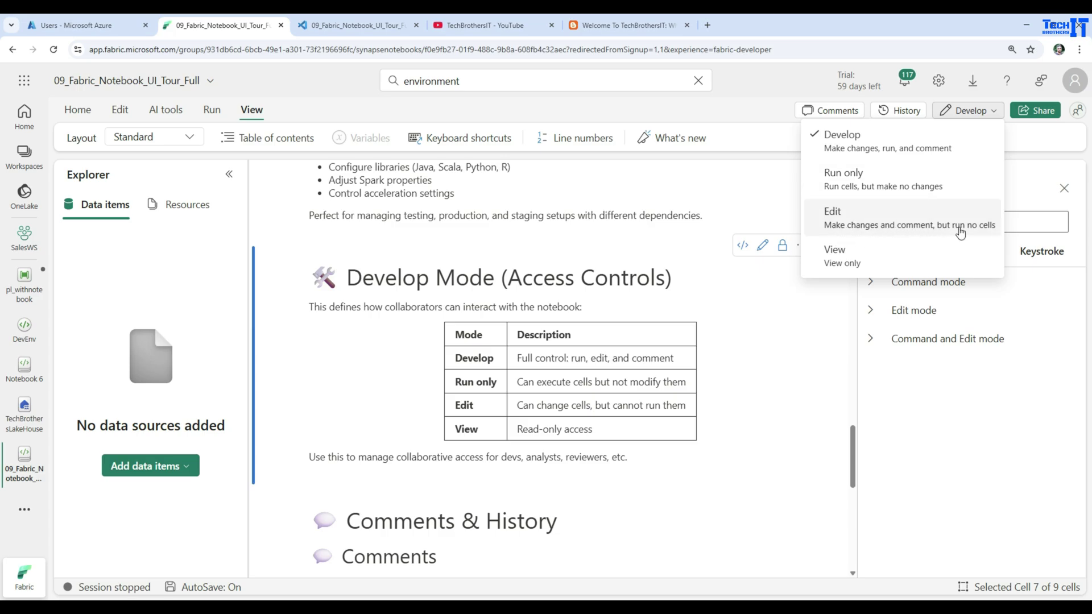
left_click(767, 349)
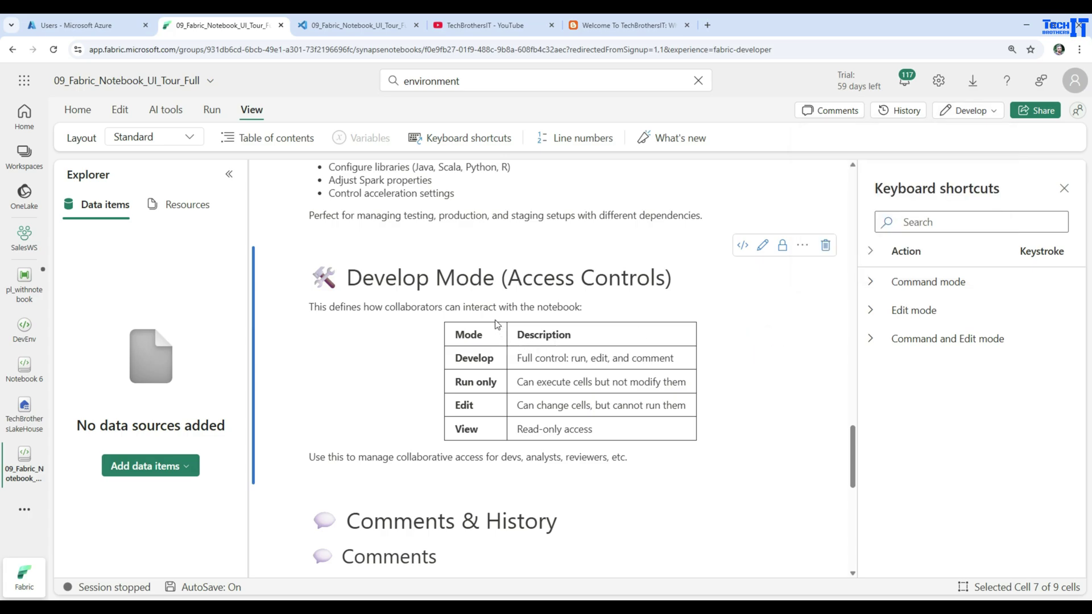
scroll(497, 325, "down", 1)
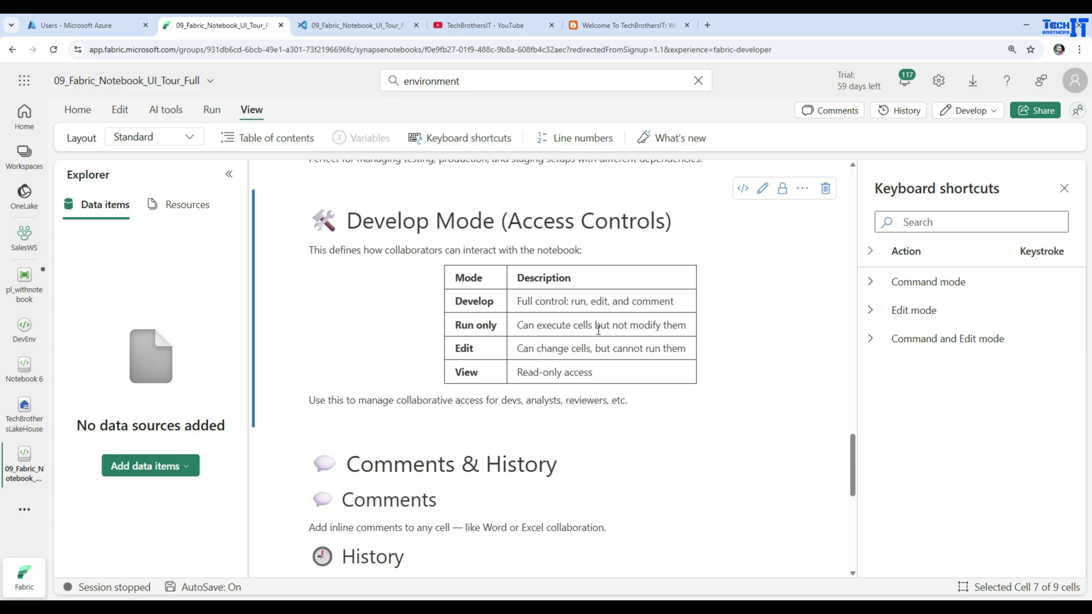
scroll(598, 330, "down", 1)
left_click(963, 111)
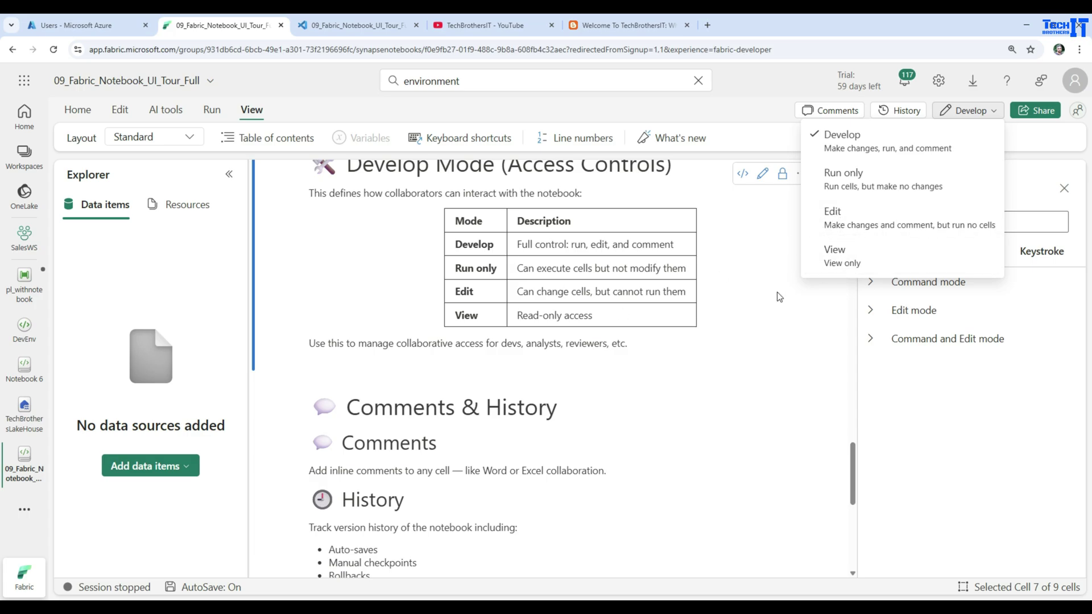
left_click(723, 291)
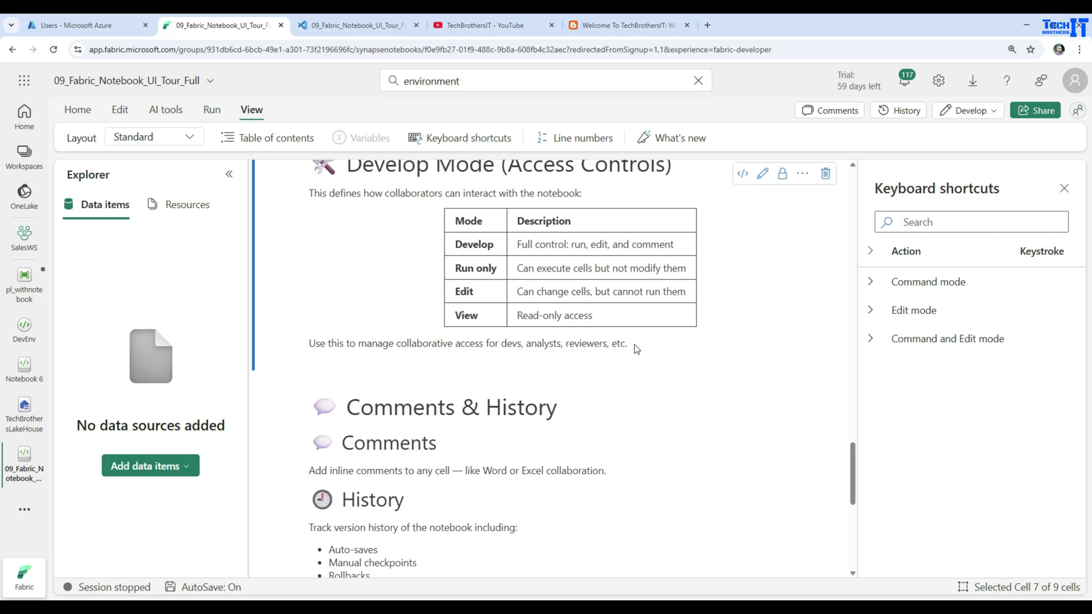
Step: Review the Comments & History and Summary sections, close the keyboard shortcuts list, and return to the start of the notebook
scroll(636, 349, "down", 3)
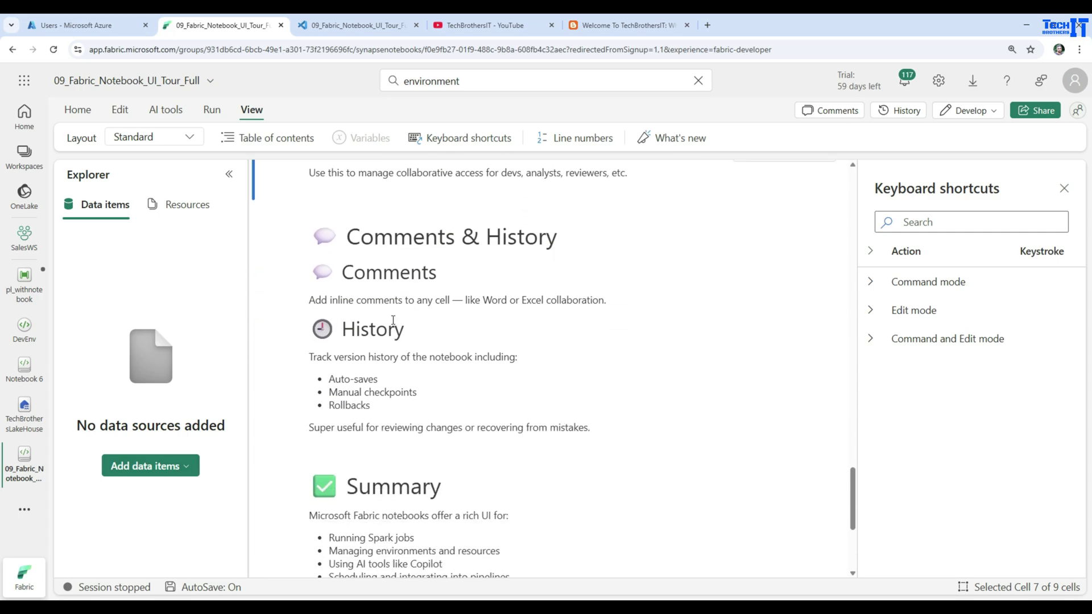
scroll(430, 373, "down", 3)
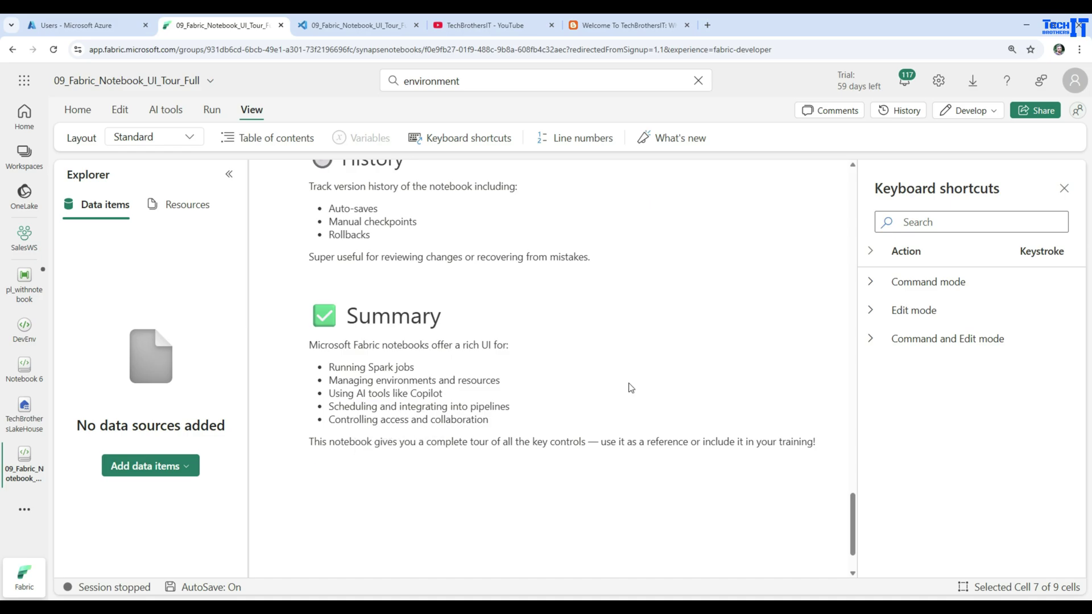
scroll(630, 387, "up", 10)
scroll(630, 387, "up", 10)
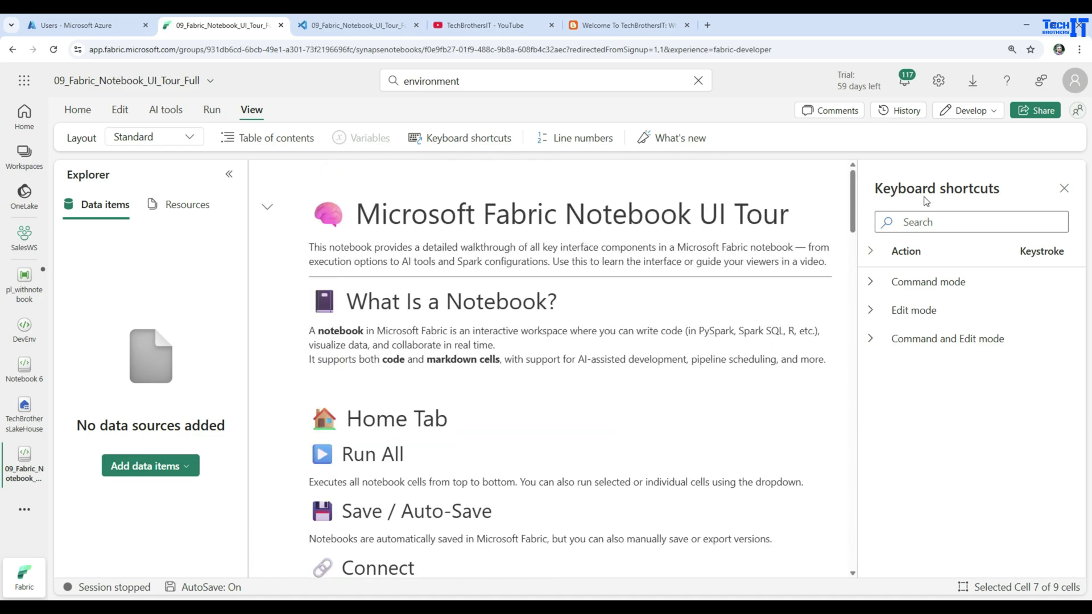
left_click(1063, 189)
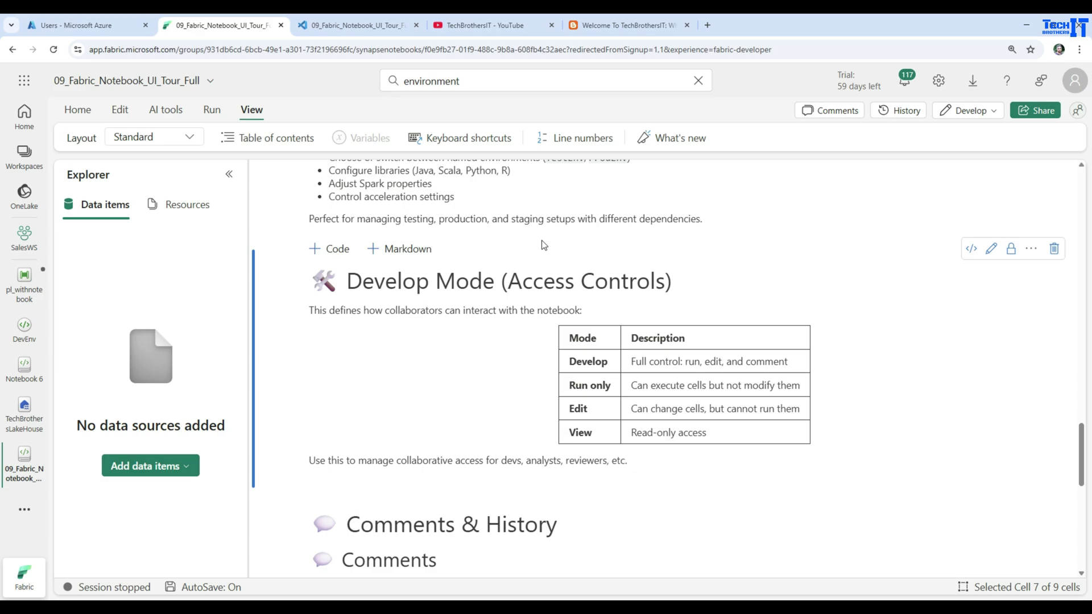
scroll(664, 372, "up", 10)
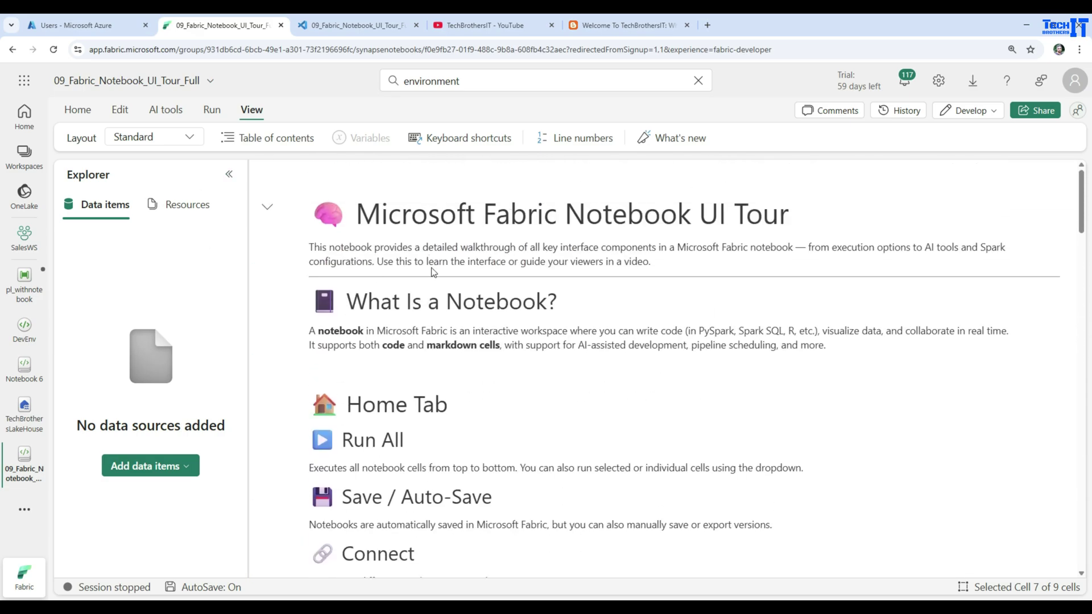
Step: Add the 09_Fabric_Notebook_UI_Tour_Full notebook to the existing pipeline pl_withnotebook in the SalesWS workspace
left_click(78, 110)
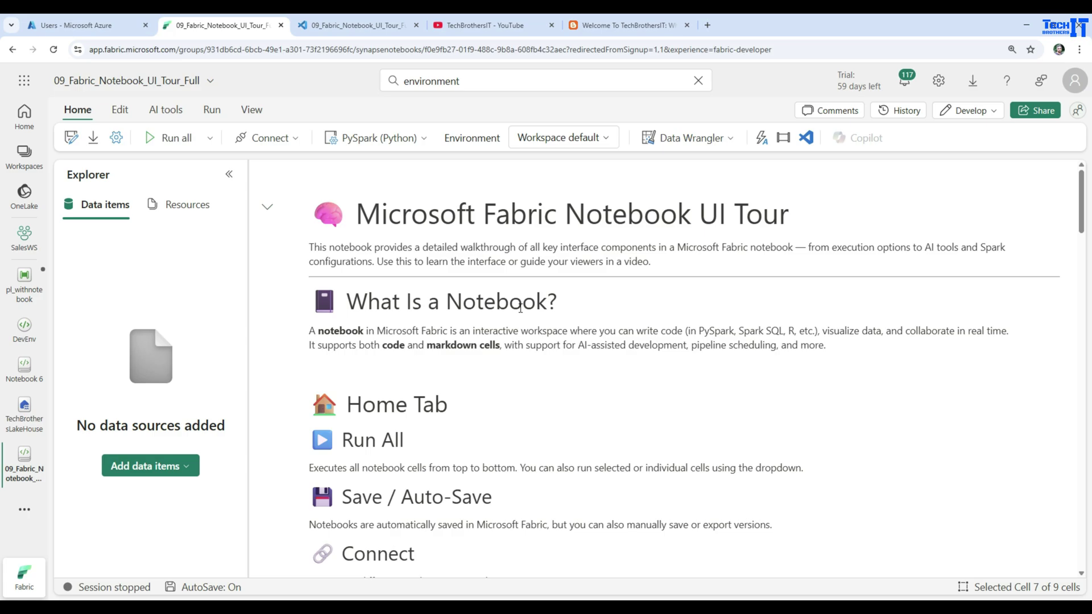
left_click(783, 142)
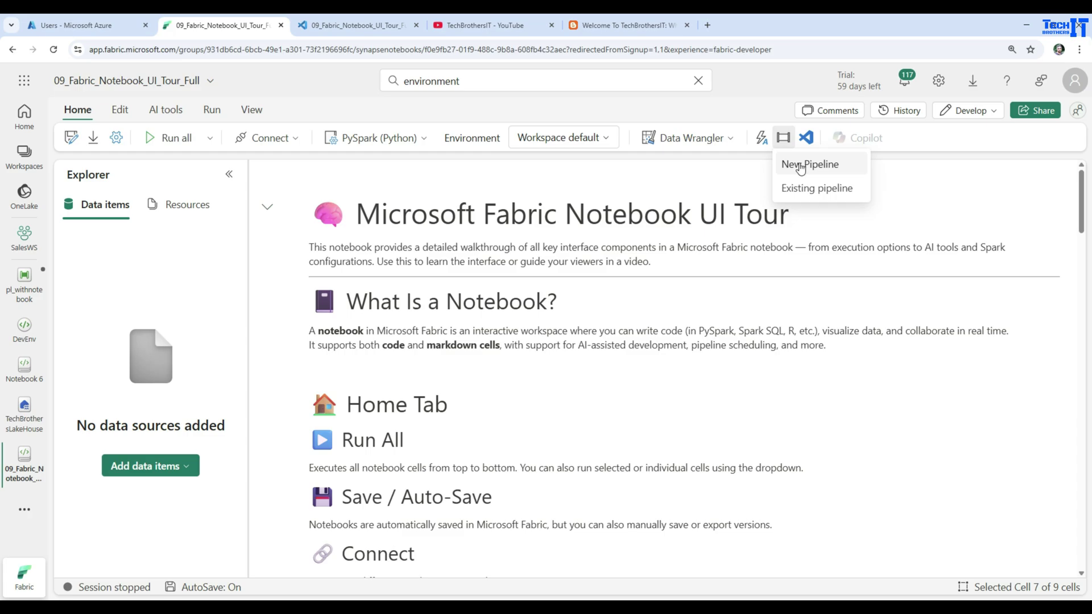
left_click(819, 192)
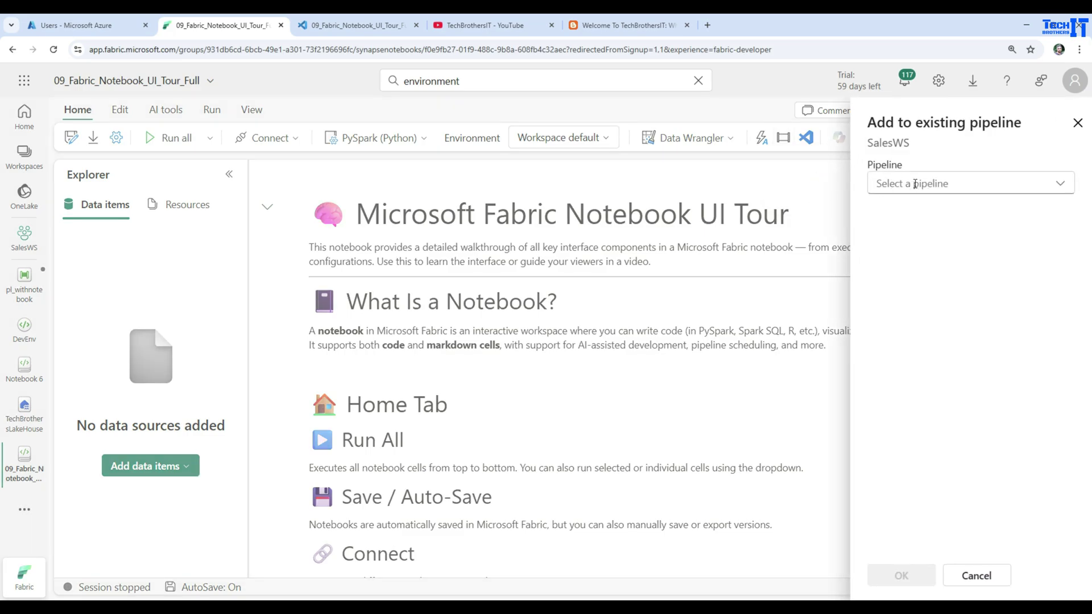
left_click(1058, 182)
left_click(940, 235)
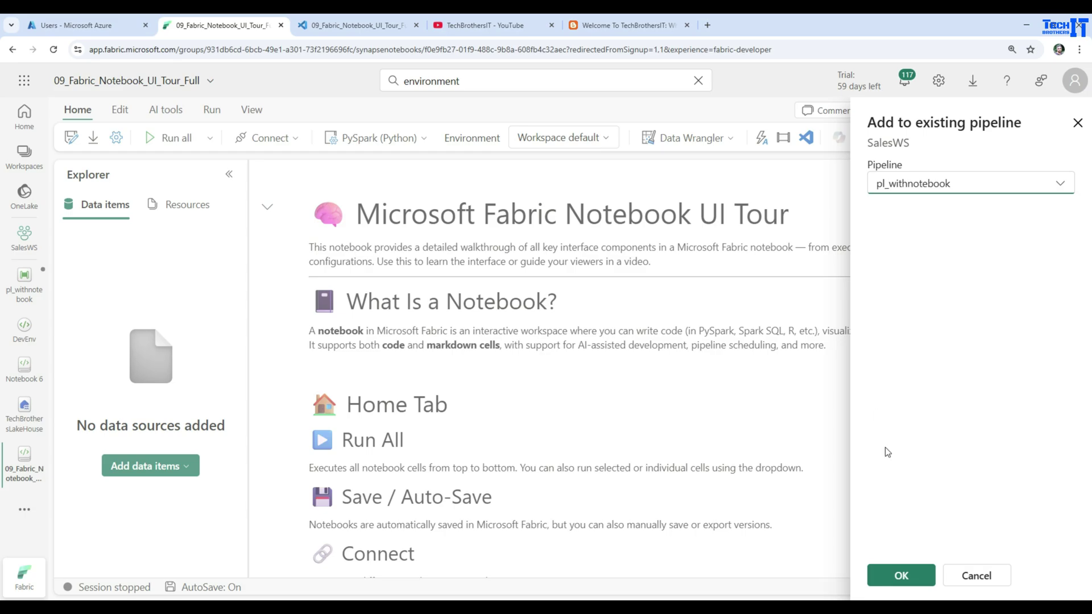
left_click(900, 575)
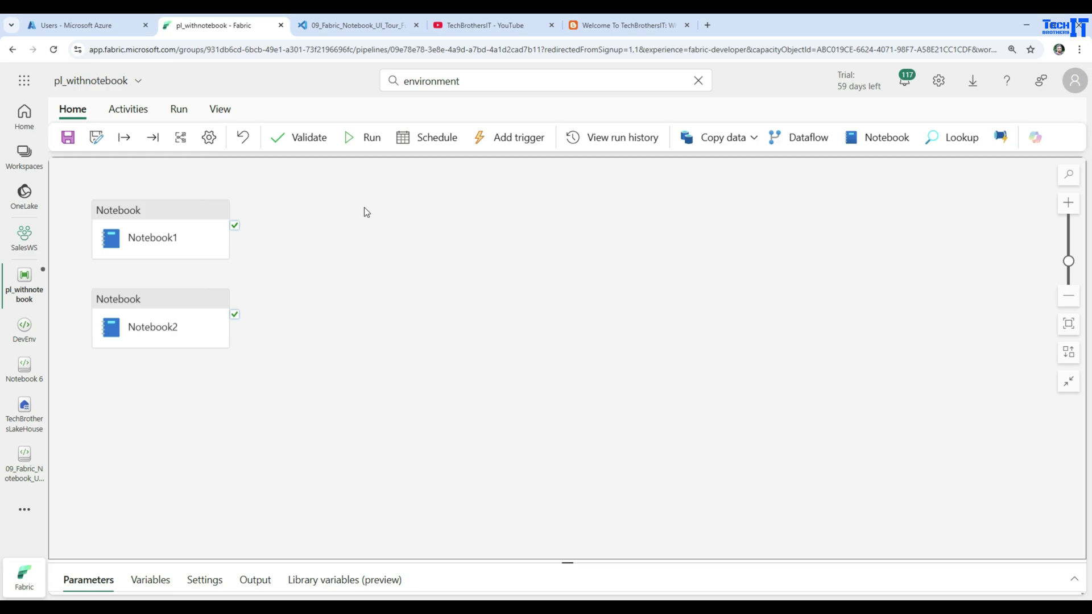
Step: Open the list of available workspaces from the pl_withnotebook pipeline
left_click(24, 162)
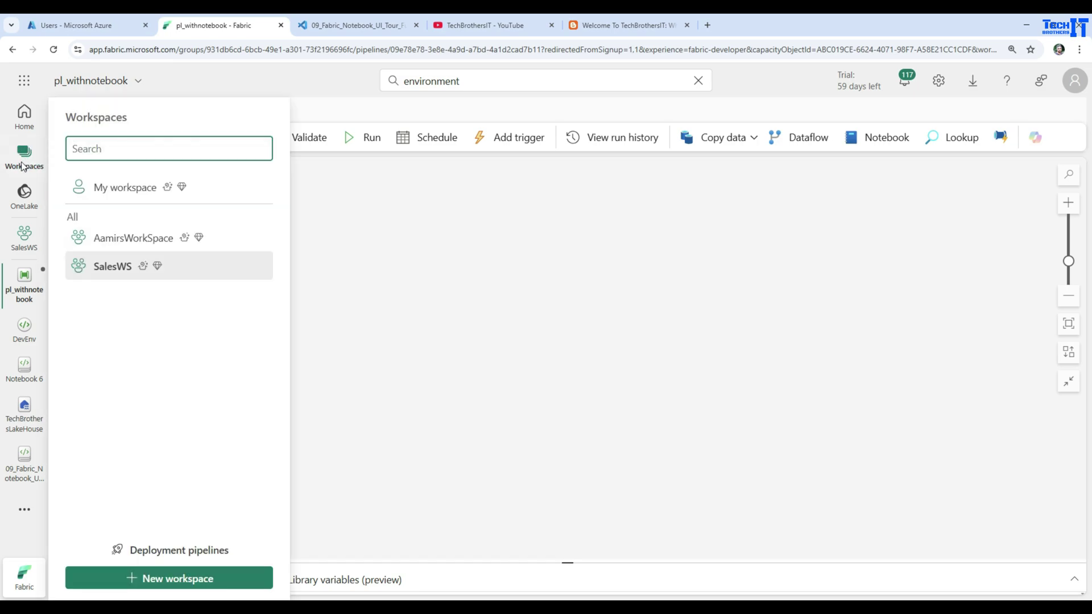